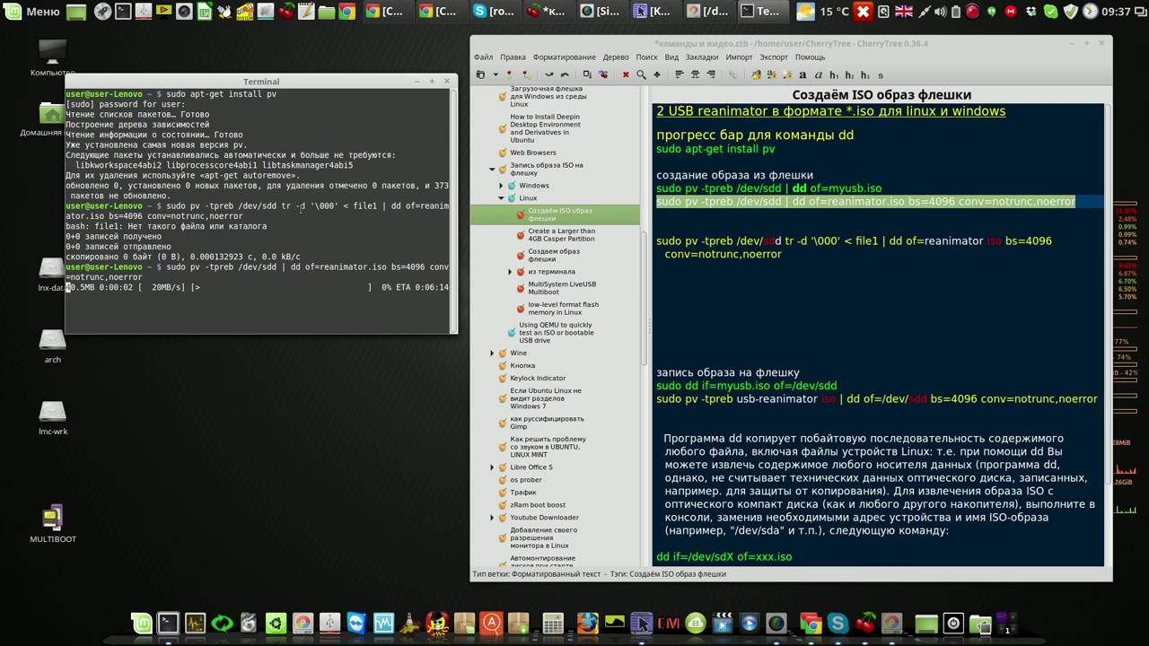
- Minimize the CherryTree notes and reposition the Terminal window running the flash drive image copy
{"action": "left_click", "coordinate": [1086, 43]}
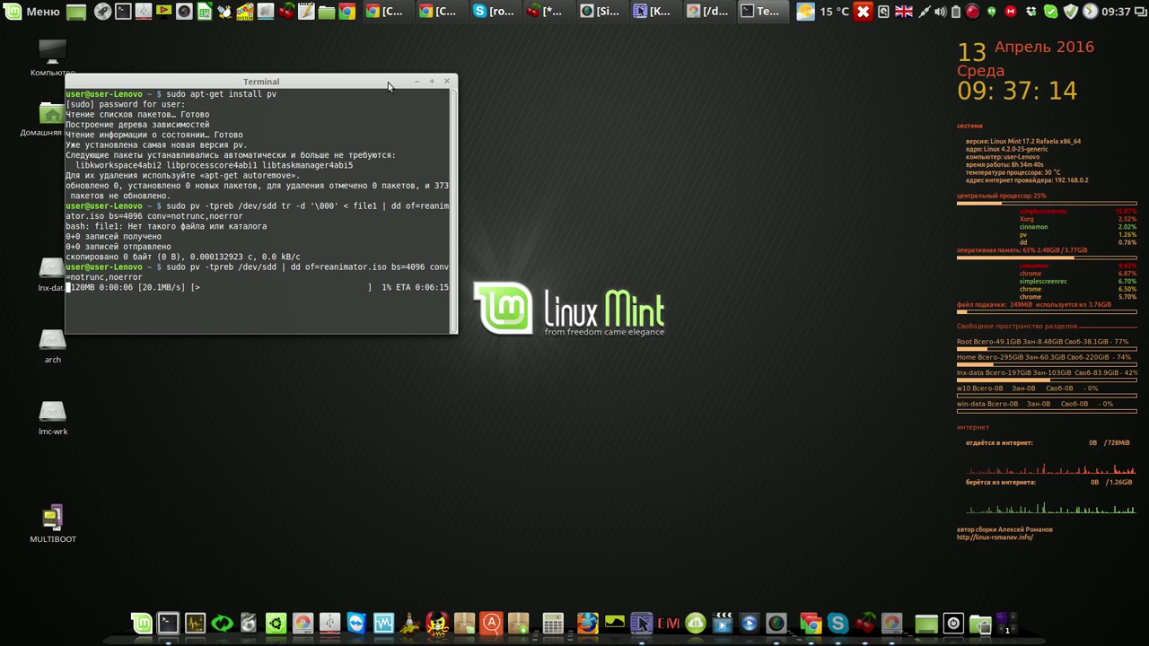
{"action": "left_click_drag", "start_coordinate": [381, 80], "coordinate": [414, 50]}
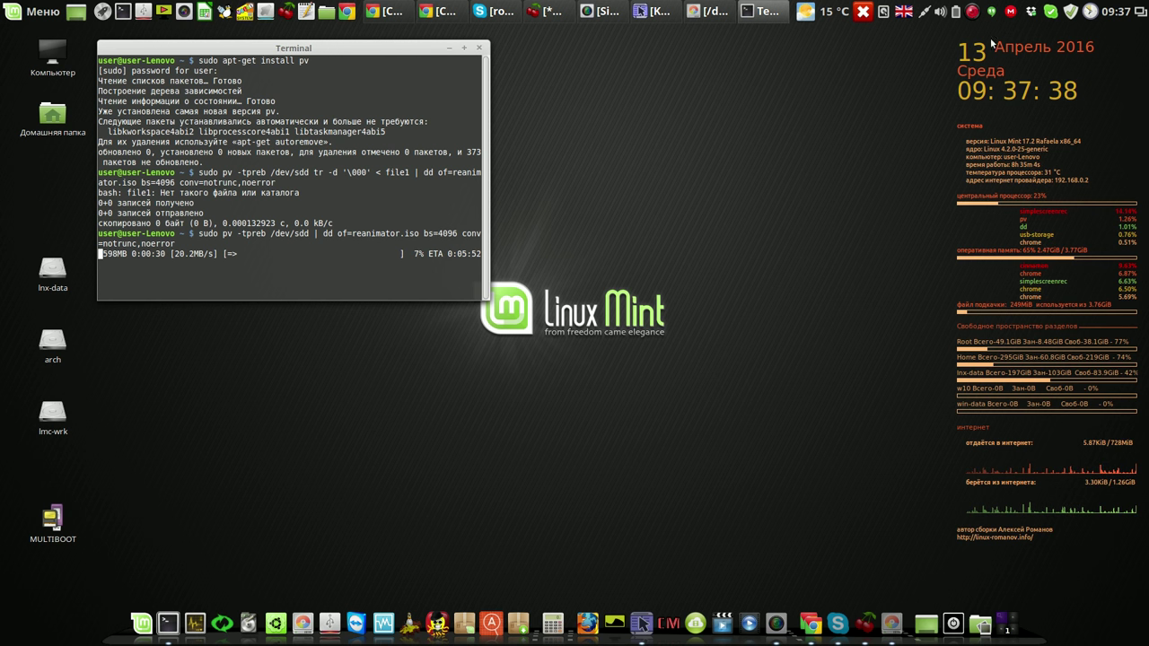
{"action": "left_click", "coordinate": [972, 11]}
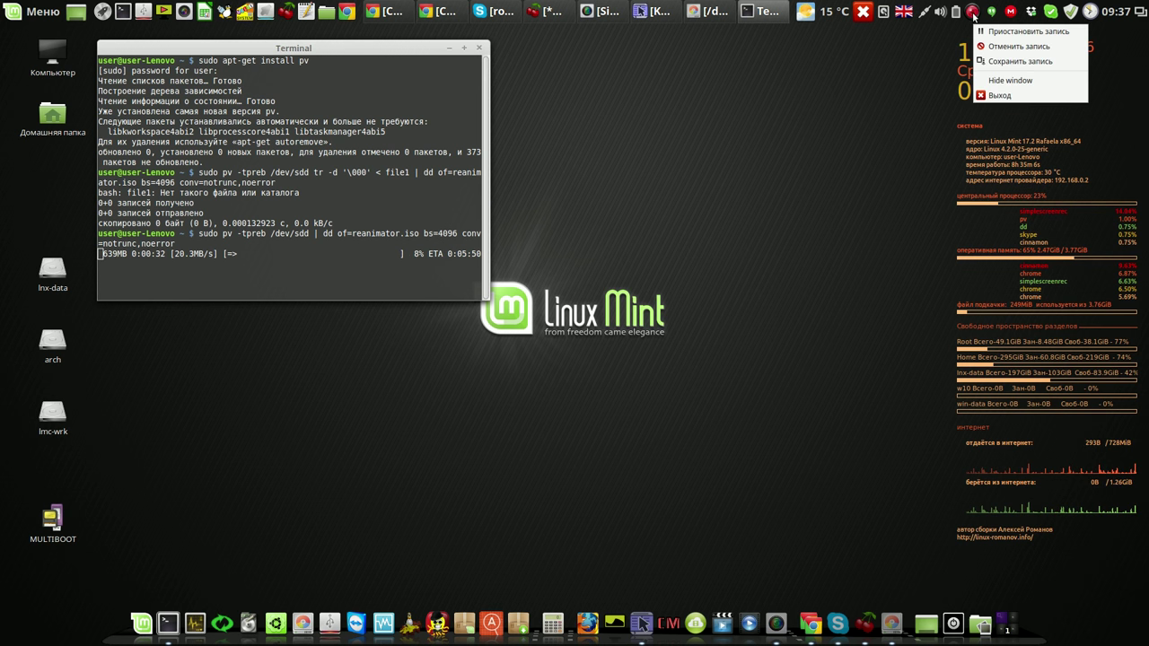
{"action": "left_click", "coordinate": [993, 30]}
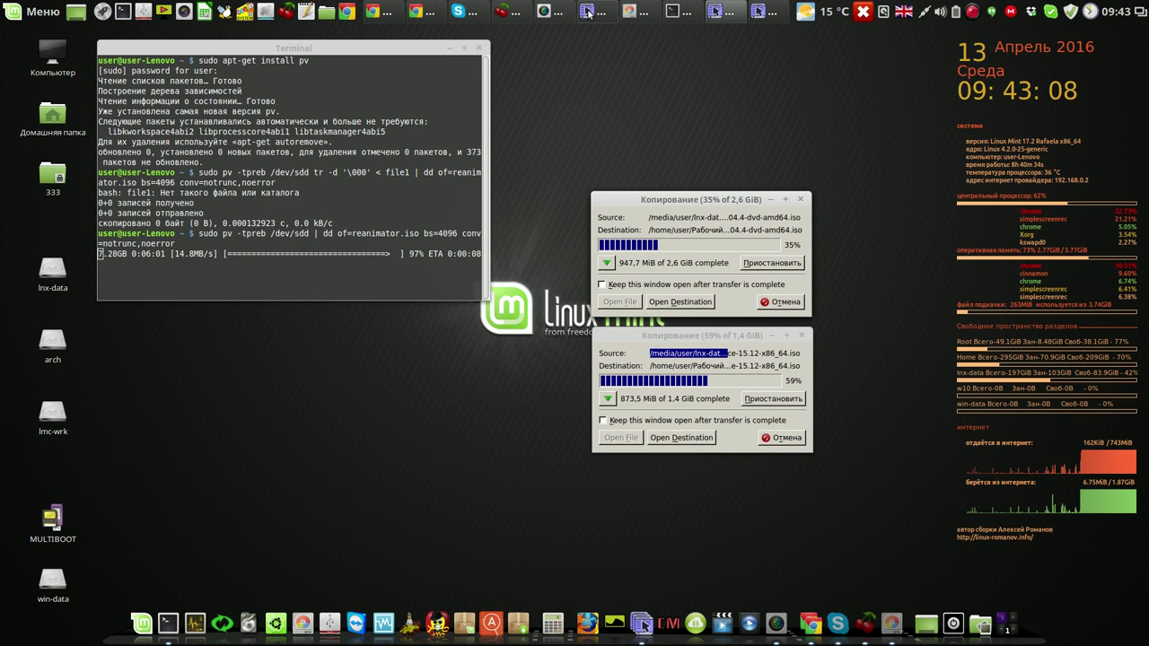
- View the ISO files in the desktop folder 333 in Krusader, and minimize the file manager
{"action": "left_click", "coordinate": [588, 12]}
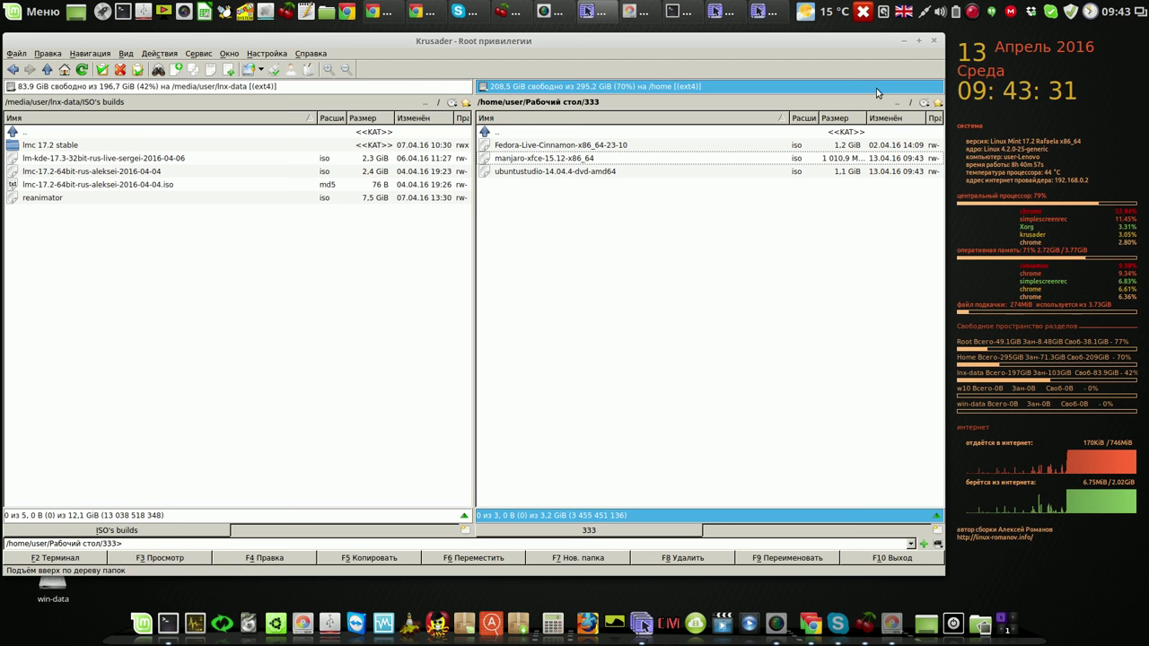
{"action": "left_click", "coordinate": [904, 41]}
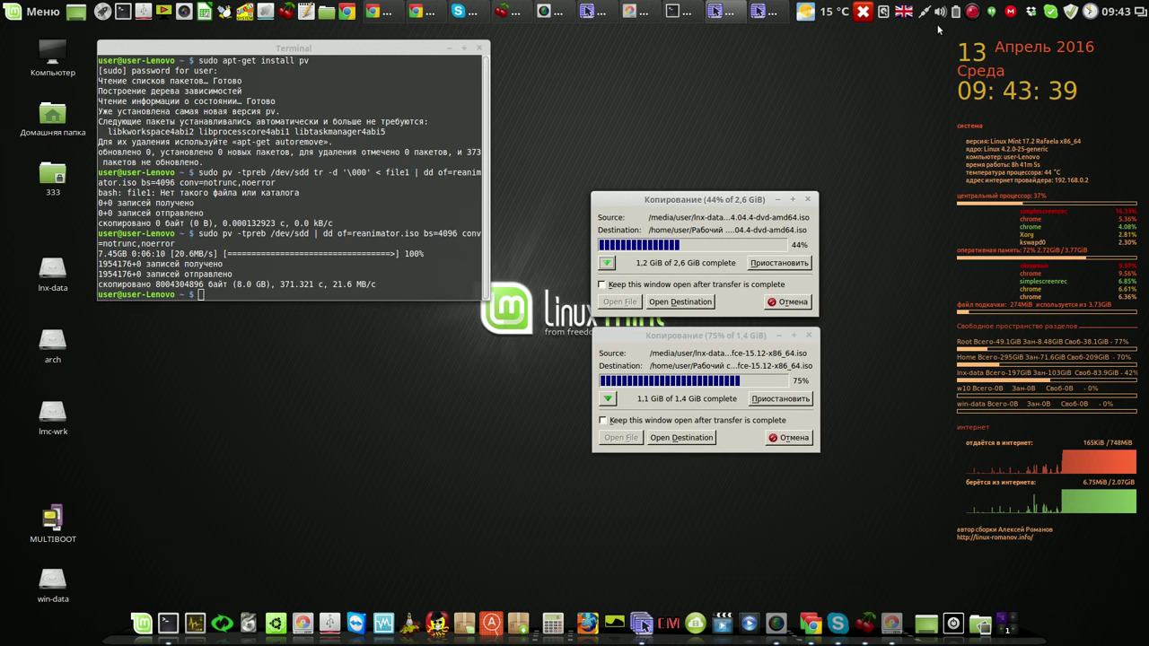
{"action": "left_click", "coordinate": [976, 14]}
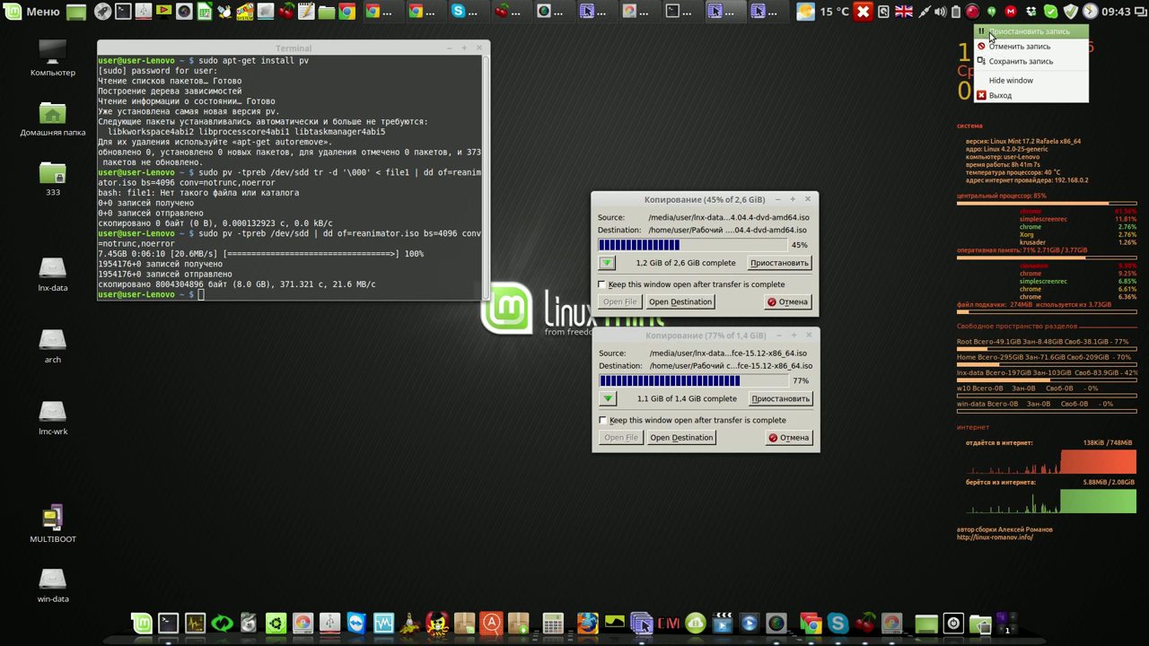
{"action": "key", "text": "Escape"}
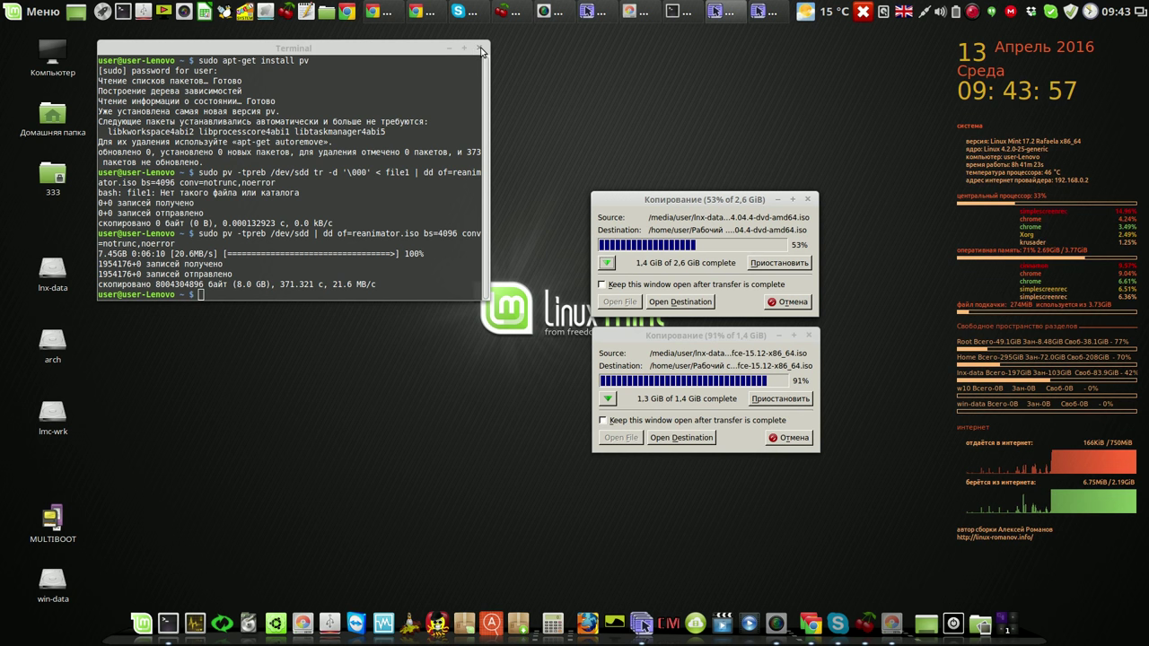
- Close the Terminal, switch to Krusader and browse from the ISO's builds folder to /home/user
{"action": "left_click", "coordinate": [481, 50]}
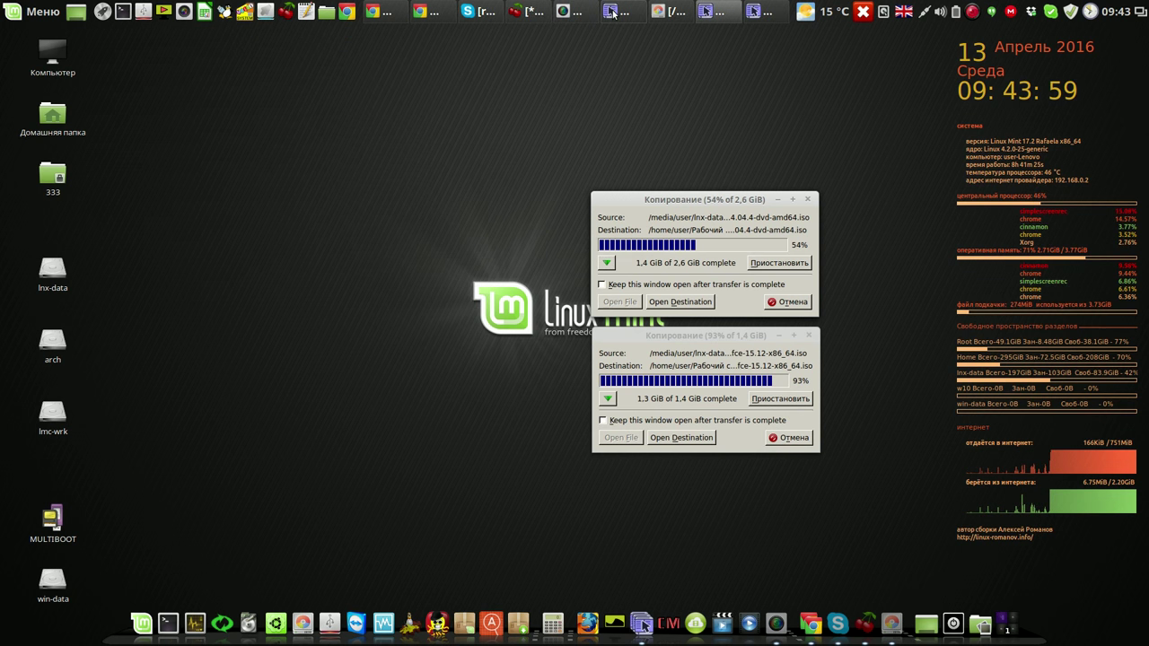
{"action": "left_click", "coordinate": [612, 12]}
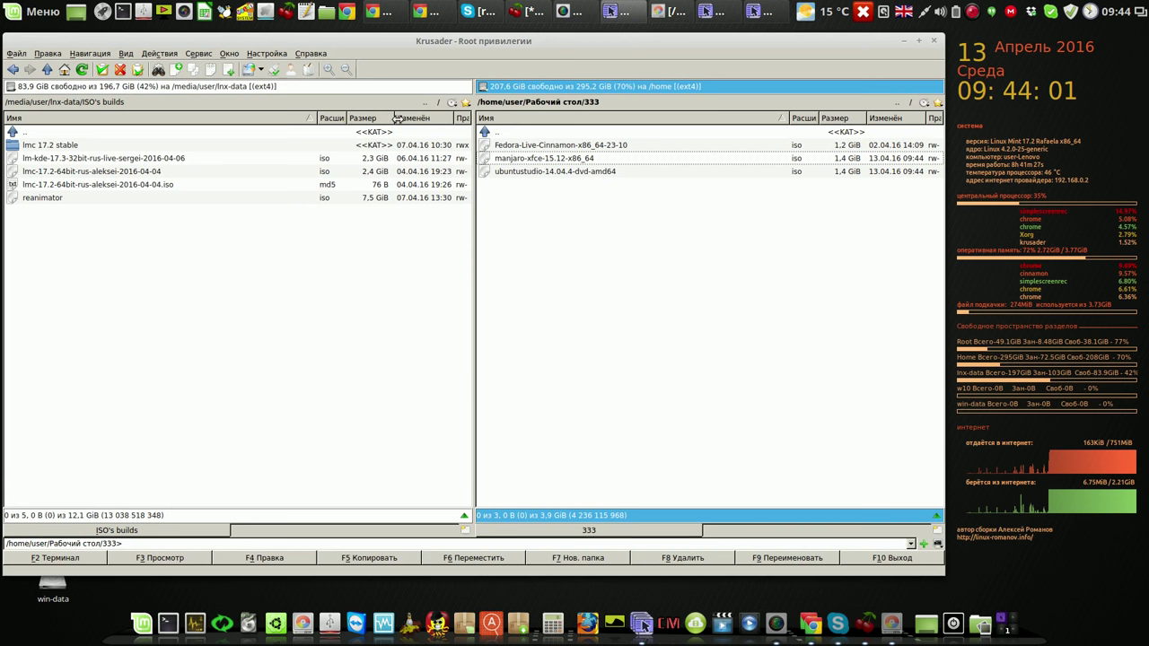
{"action": "left_click", "coordinate": [440, 105]}
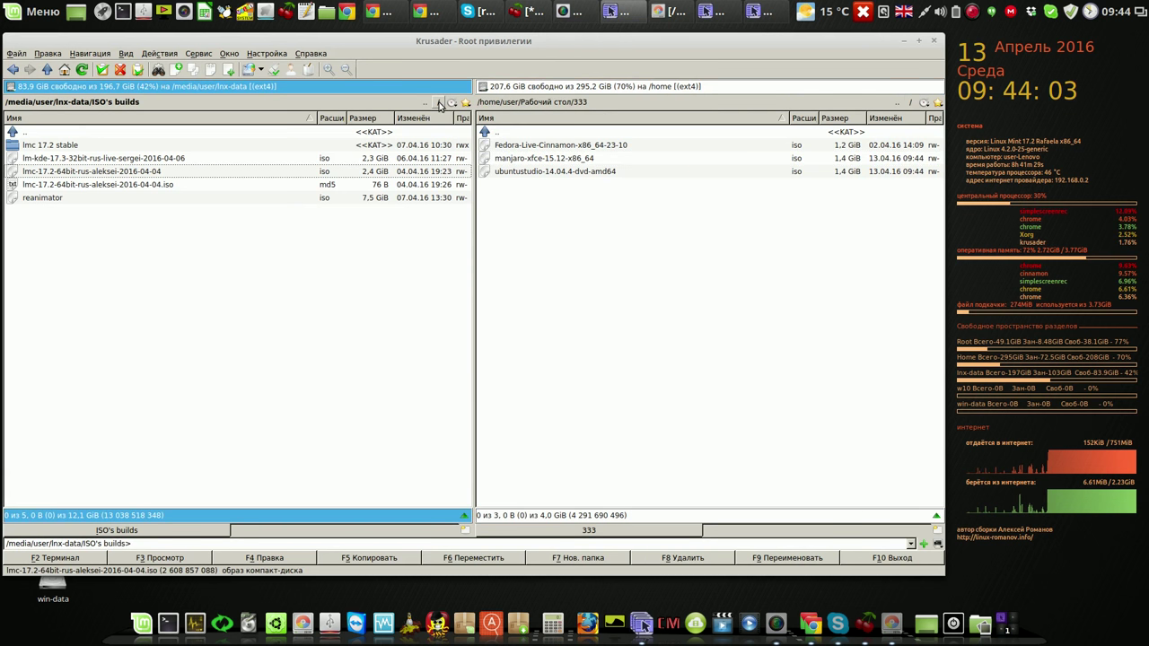
{"action": "key", "text": "ctrl+BackSpace"}
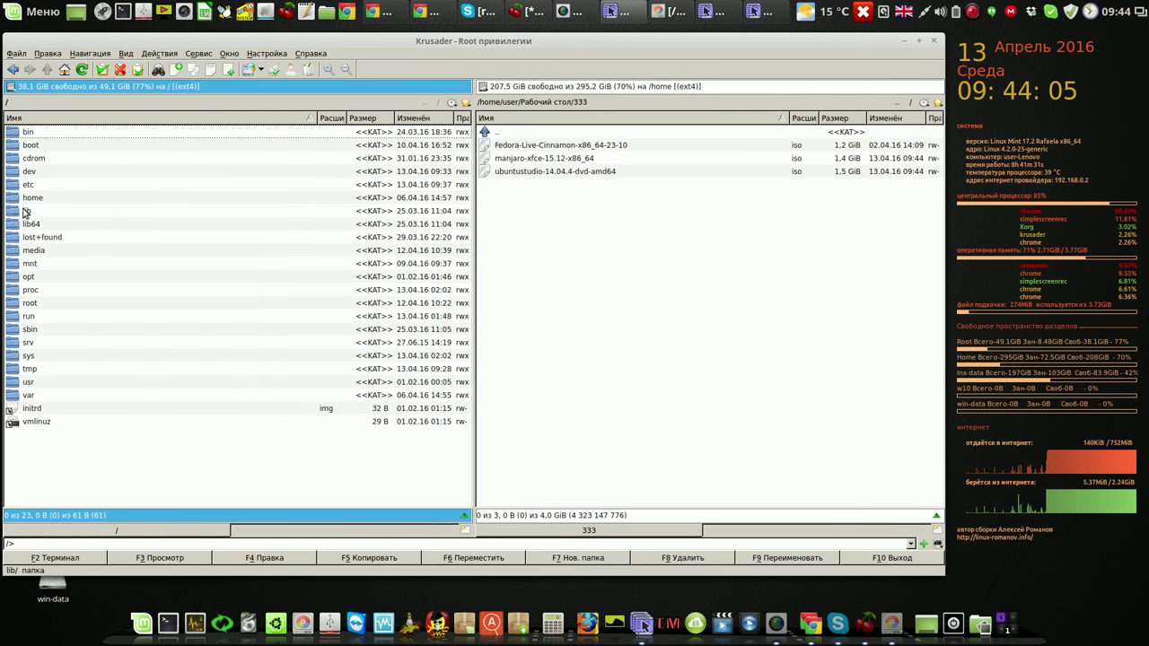
{"action": "left_click", "coordinate": [16, 198]}
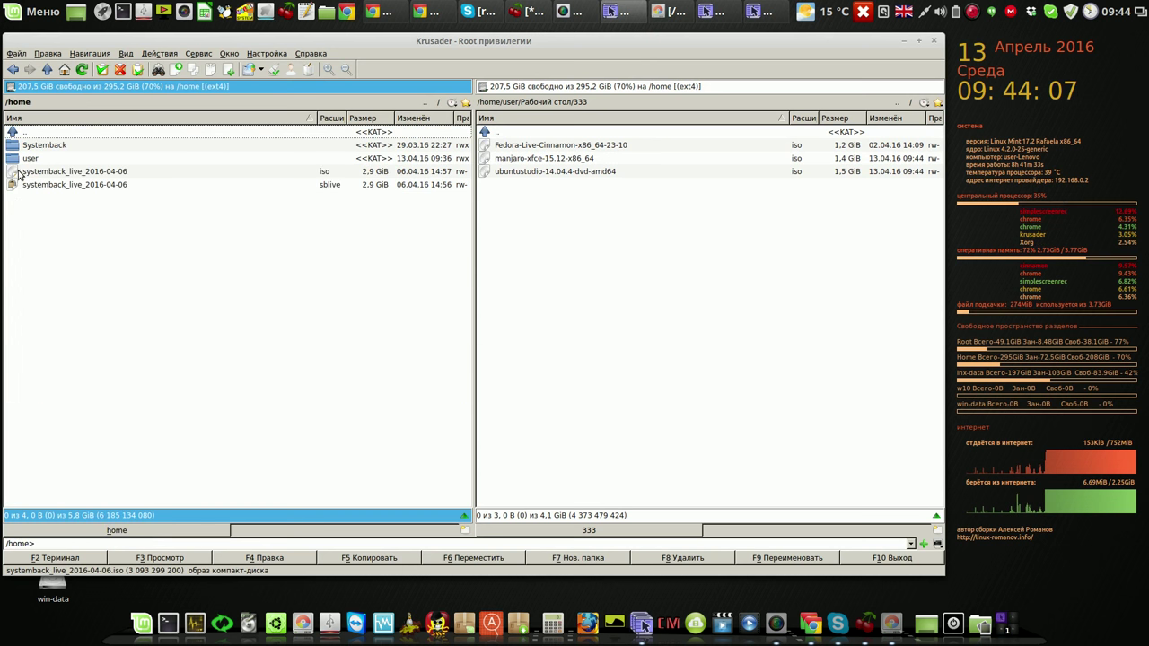
{"action": "left_click", "coordinate": [16, 159]}
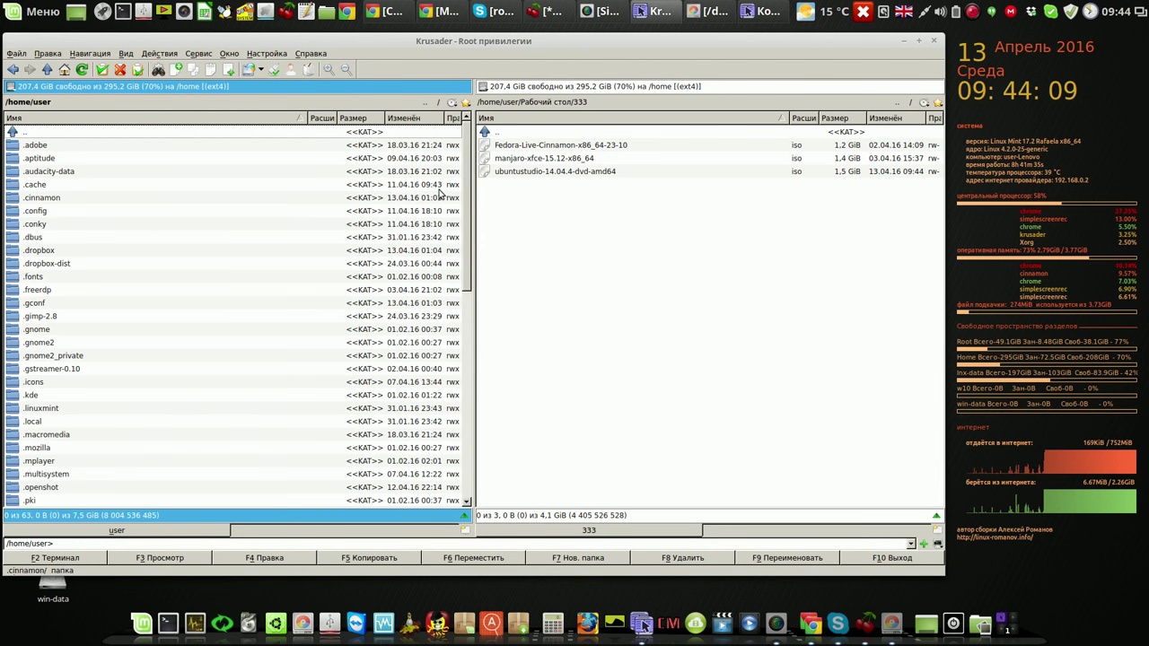
- Move reanimator.iso from /home/user into the Загрузки folder
{"action": "scroll", "coordinate": [459, 302], "scroll_direction": "down", "scroll_amount": 6}
{"action": "scroll", "coordinate": [441, 434], "scroll_direction": "down", "scroll_amount": 5}
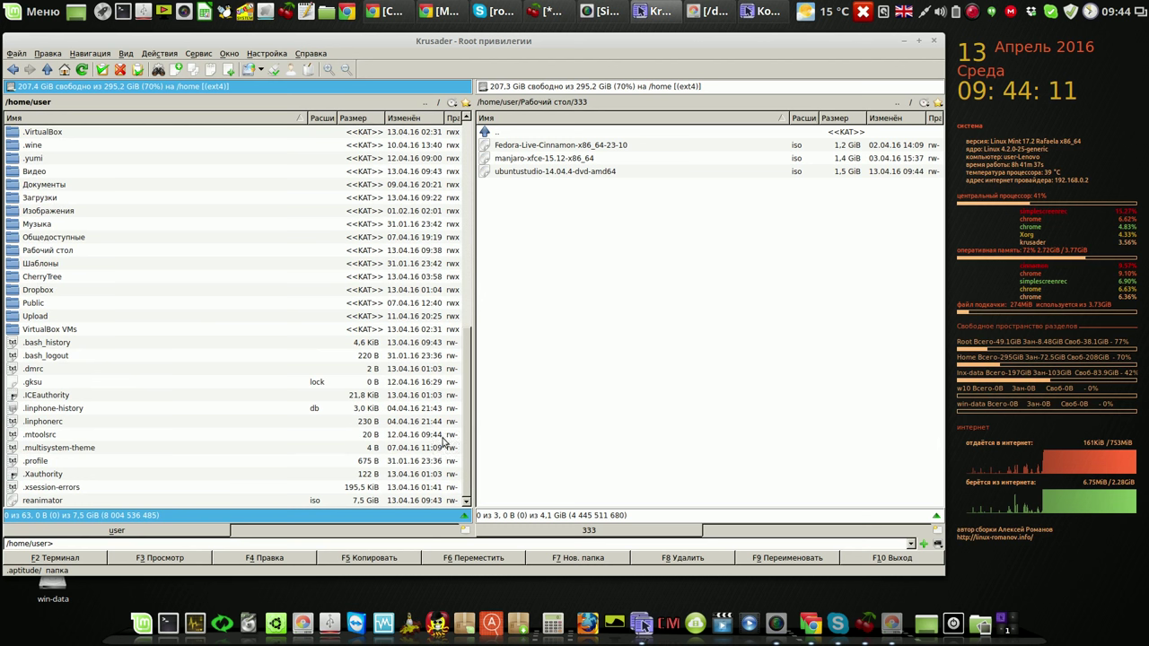
{"action": "left_click", "coordinate": [59, 500]}
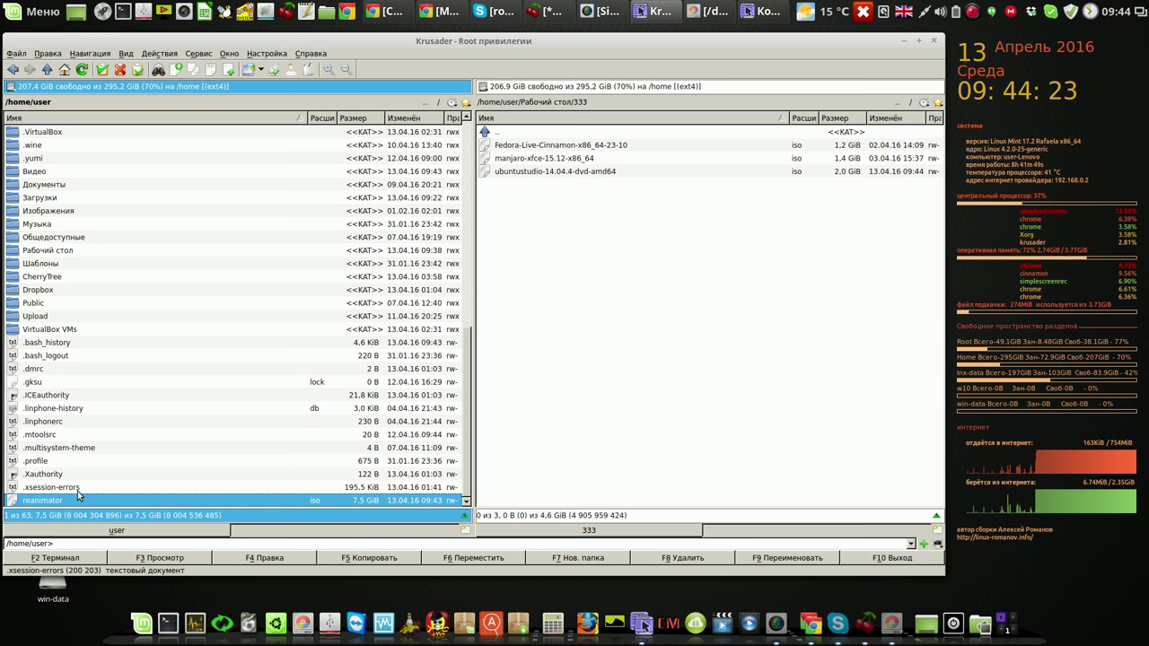
{"action": "left_click_drag", "start_coordinate": [18, 503], "coordinate": [69, 197]}
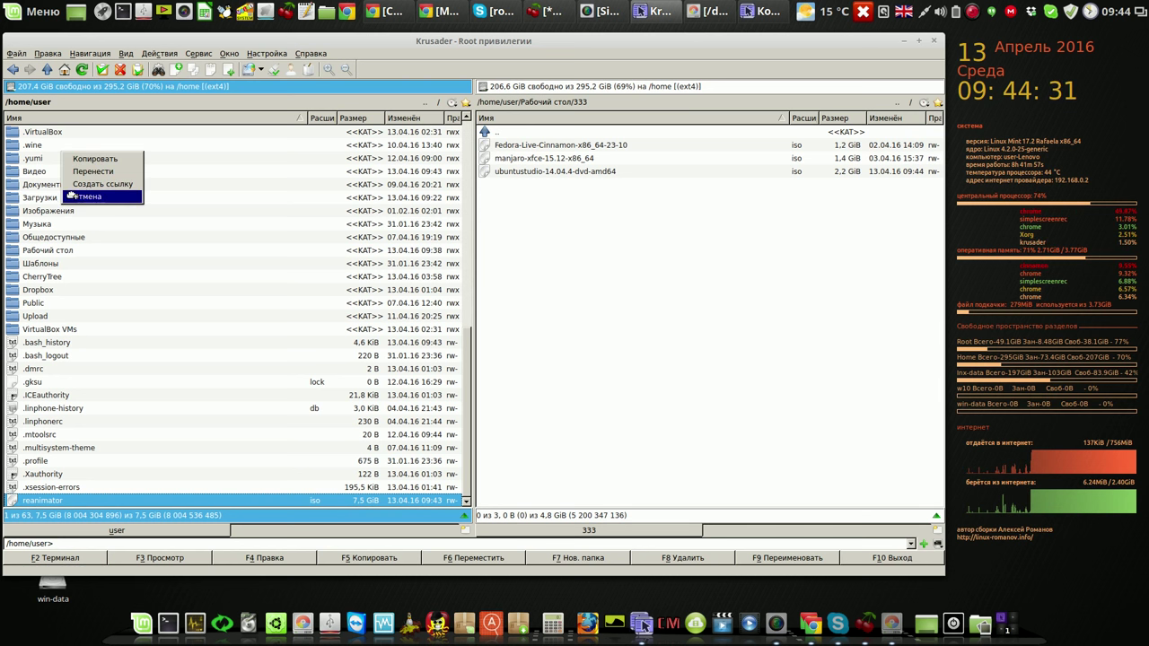
{"action": "left_click", "coordinate": [99, 171]}
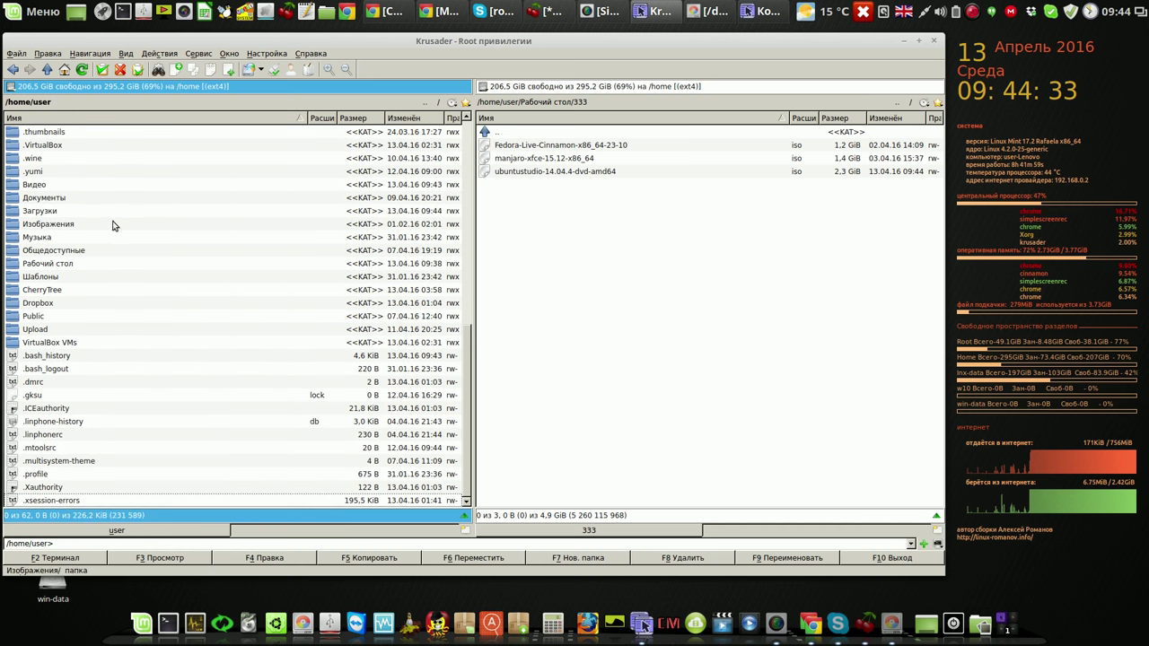
- Open the Загрузки folder, select reanimator.iso there, and minimize the file manager
{"action": "double_click", "coordinate": [16, 214]}
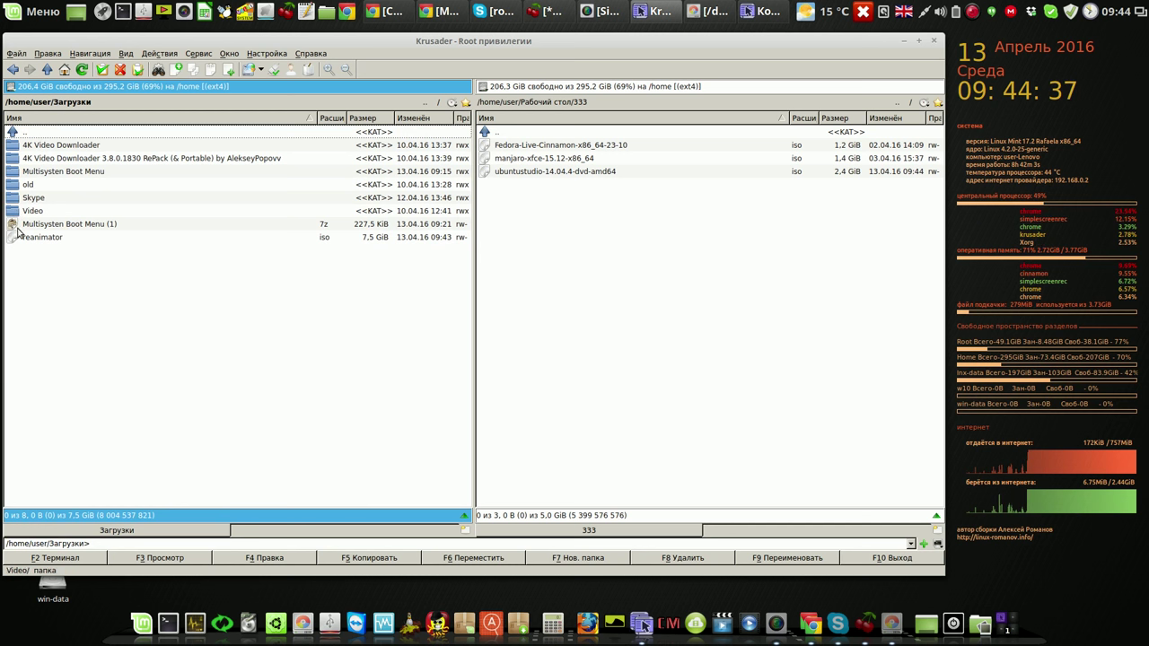
{"action": "left_click", "coordinate": [19, 236]}
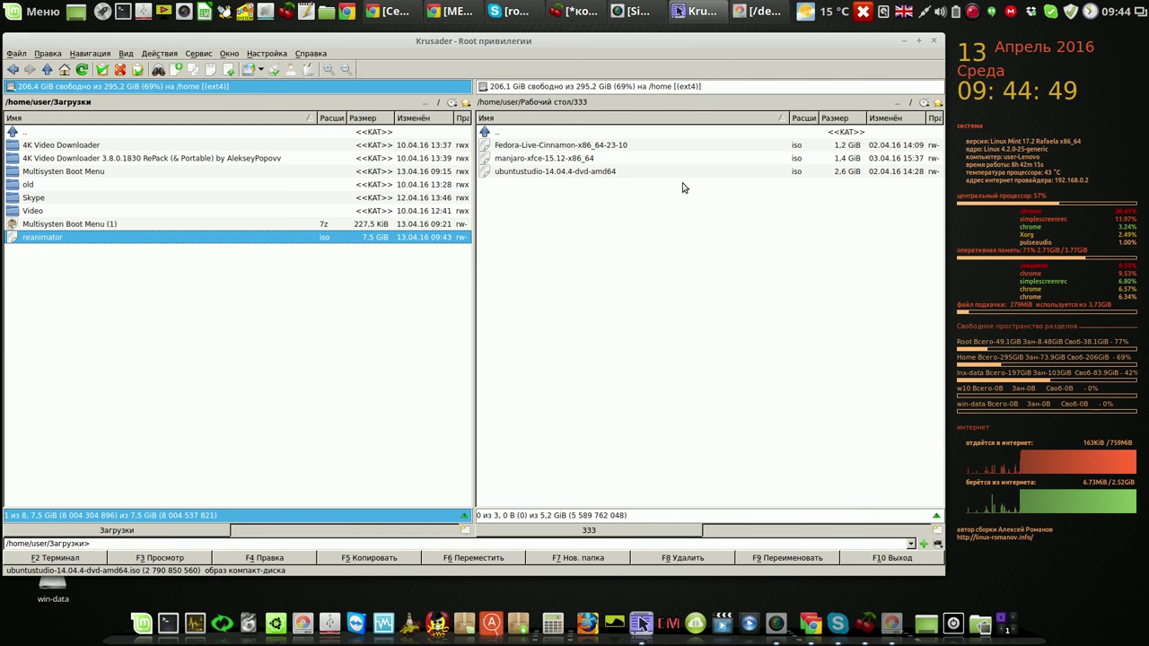
{"action": "left_click", "coordinate": [906, 44]}
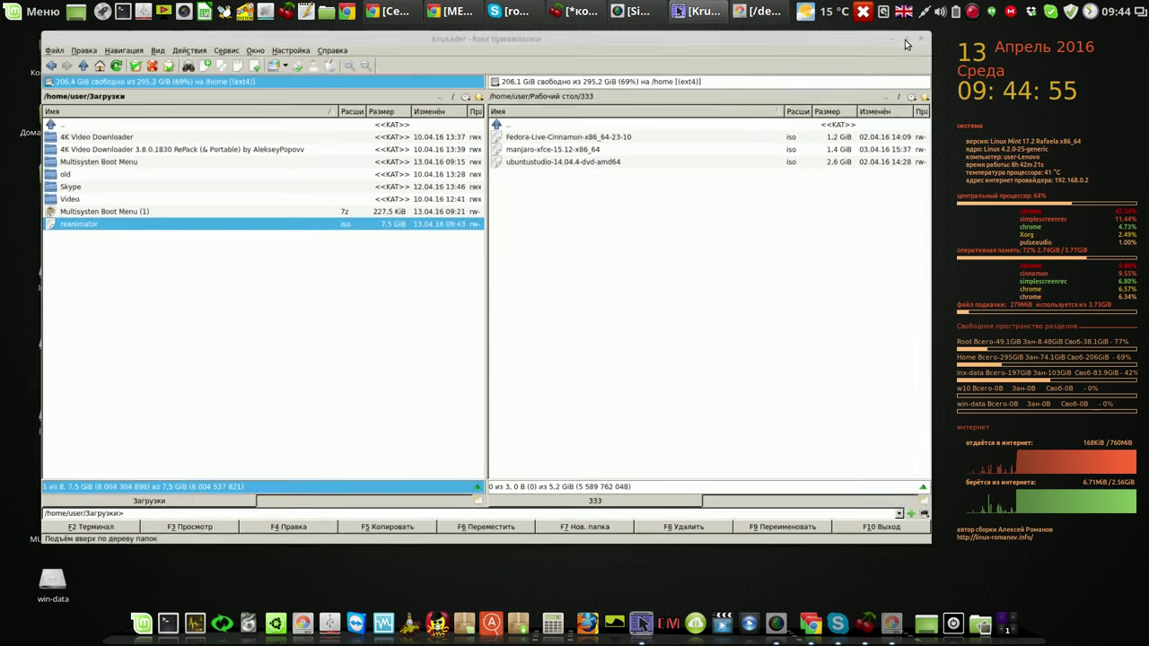
{"action": "left_click", "coordinate": [973, 13]}
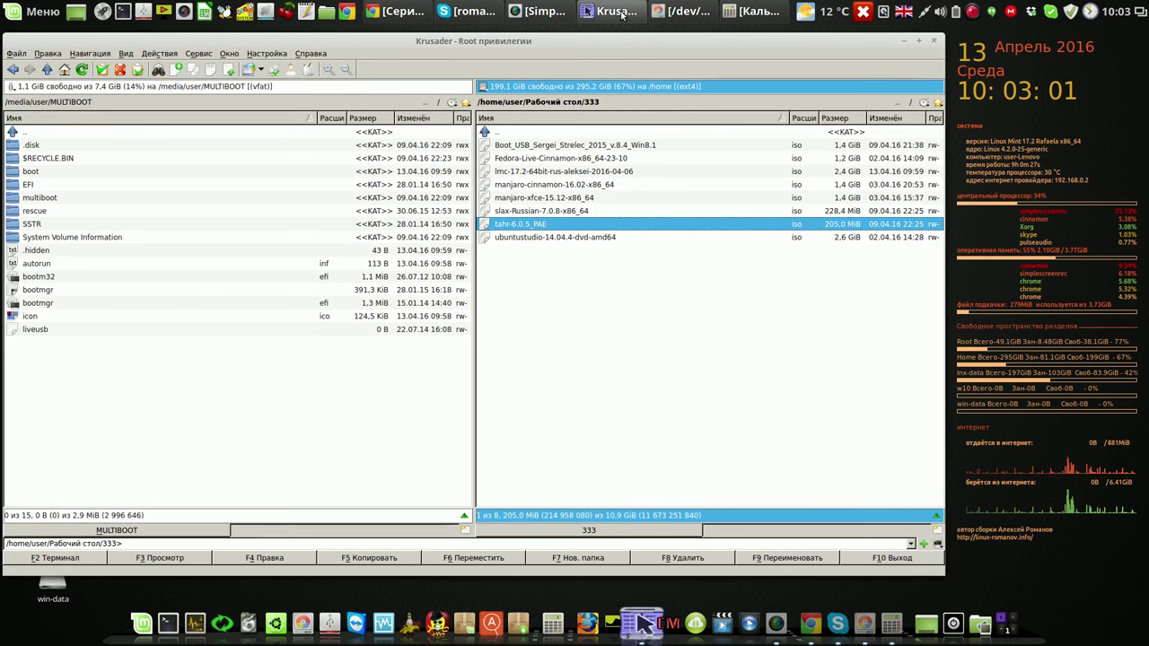
- Select all ISO files in the desktop folder 333 and open their permission properties
{"action": "left_click", "coordinate": [641, 623]}
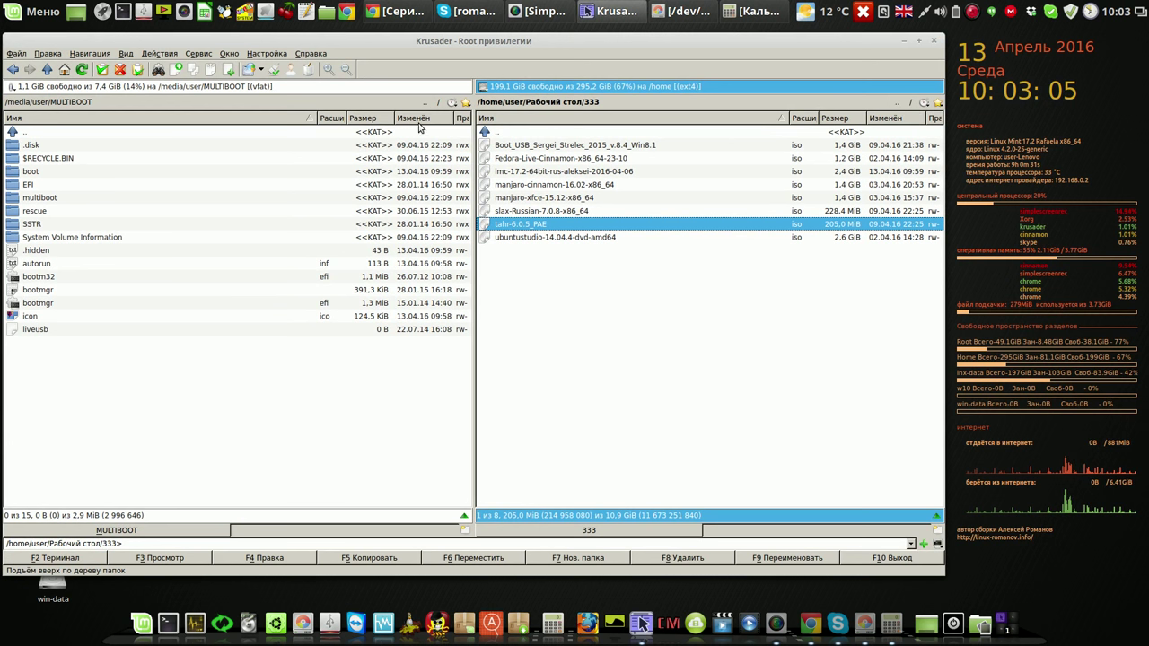
{"action": "left_click", "coordinate": [503, 149]}
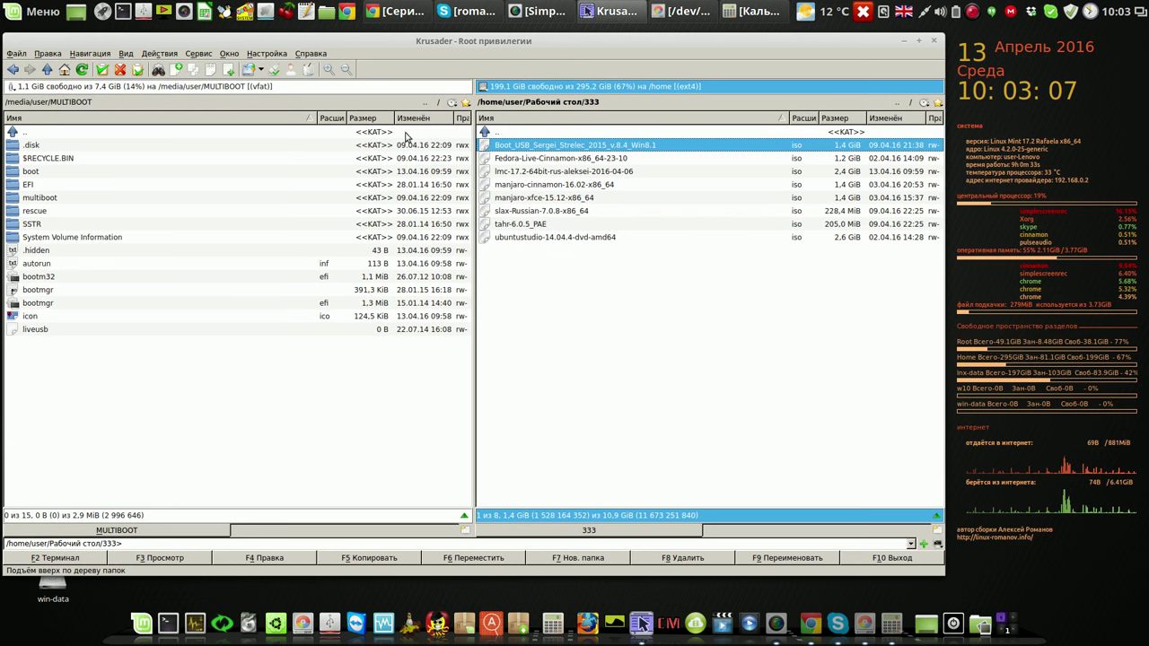
{"action": "left_click", "coordinate": [101, 70]}
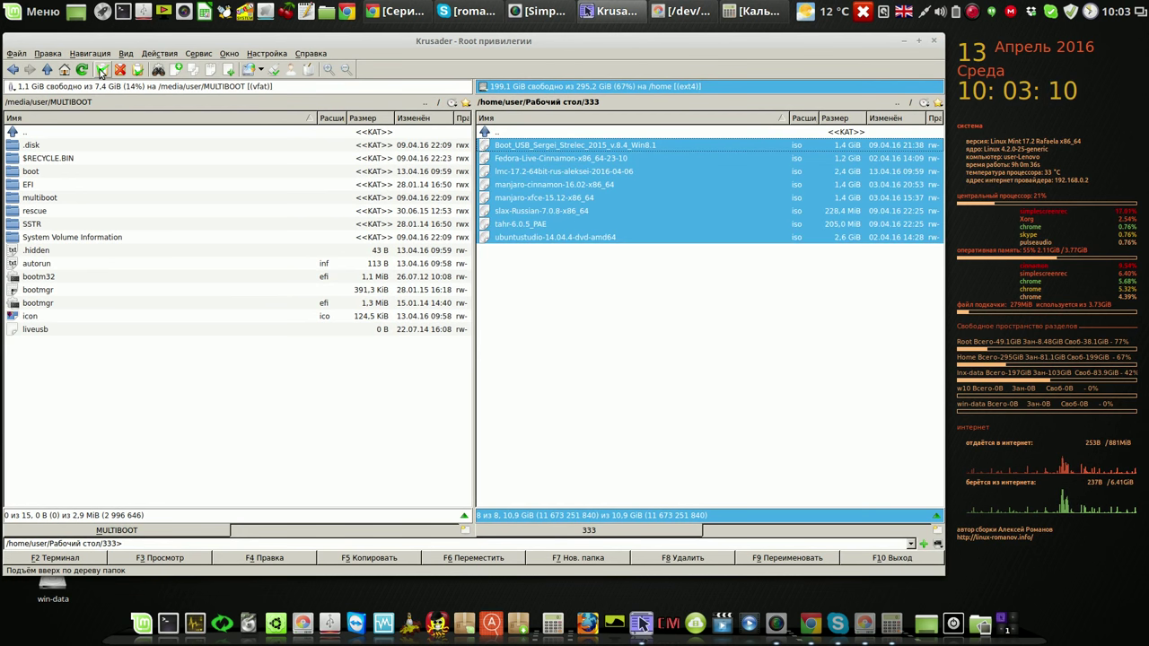
{"action": "right_click", "coordinate": [588, 173]}
{"action": "left_click", "coordinate": [639, 395]}
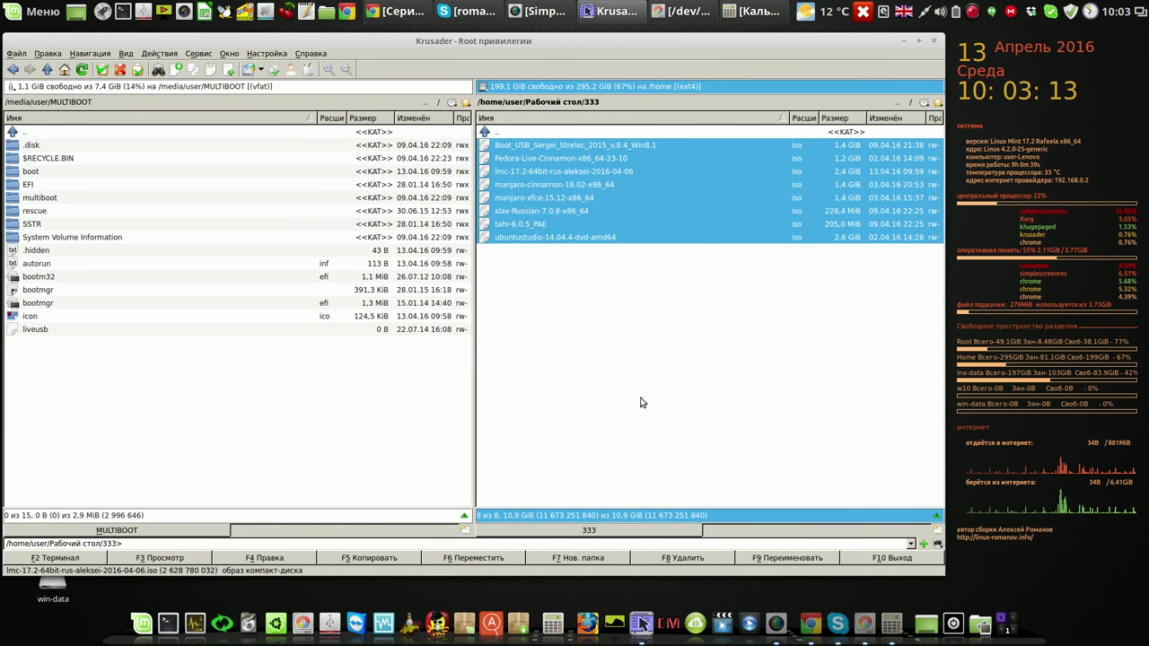
{"action": "left_click", "coordinate": [422, 167]}
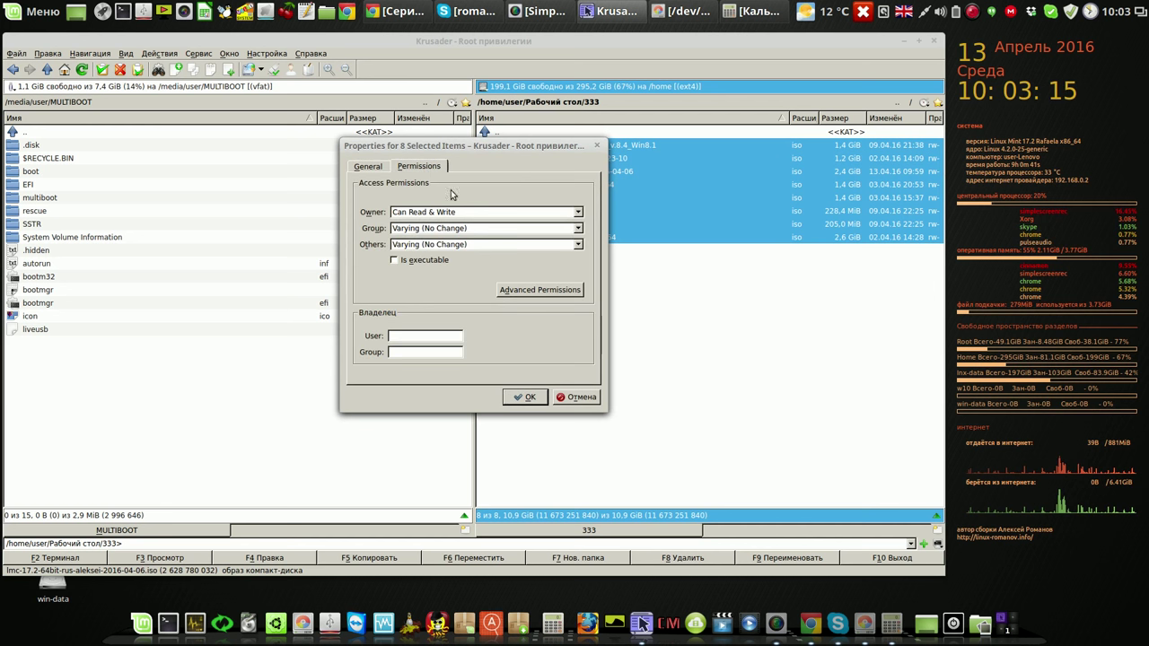
- Set the group and others access permissions of the selected ISO files to Can Read & Write
{"action": "left_click", "coordinate": [578, 229]}
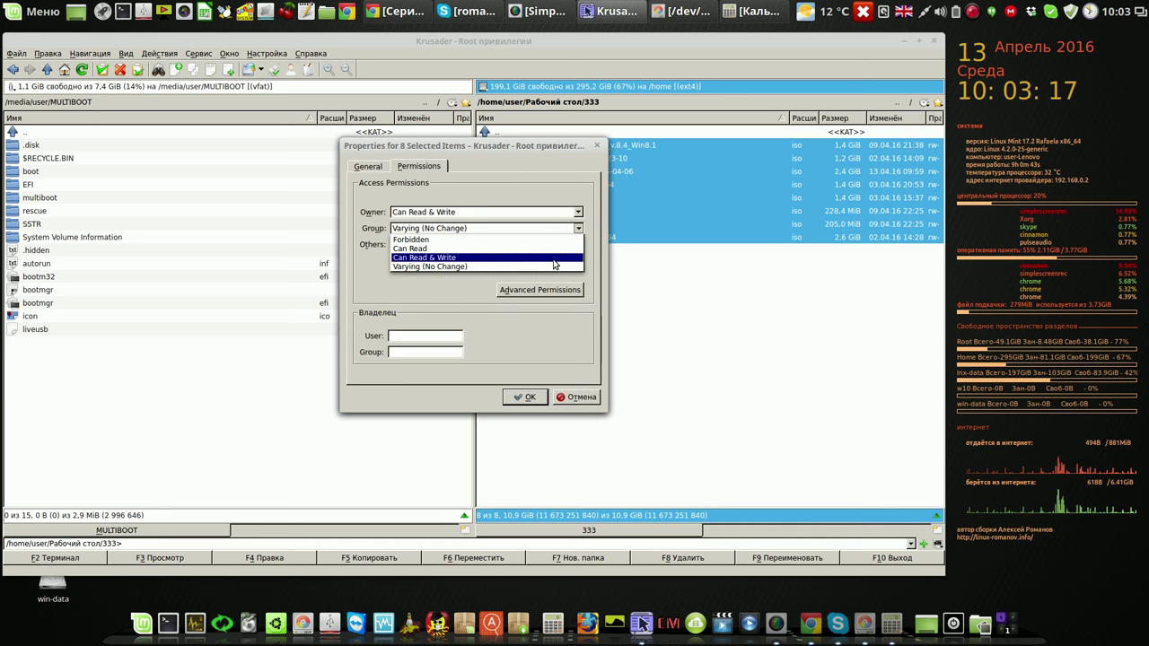
{"action": "left_click", "coordinate": [554, 259]}
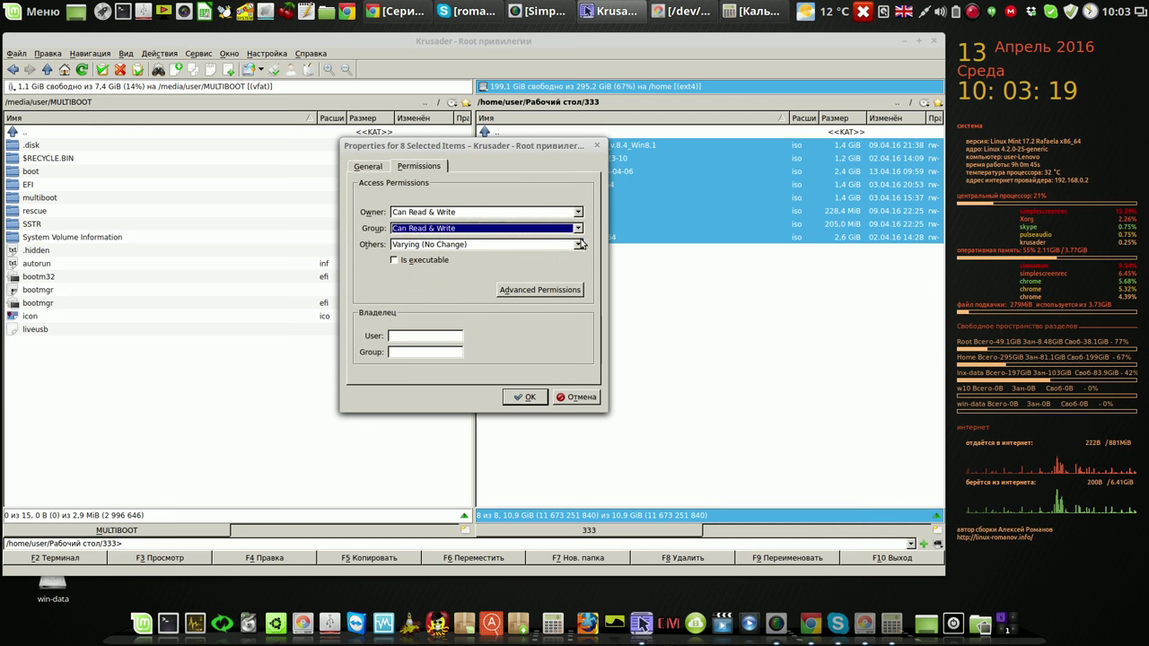
{"action": "left_click", "coordinate": [579, 244]}
{"action": "left_click", "coordinate": [572, 273]}
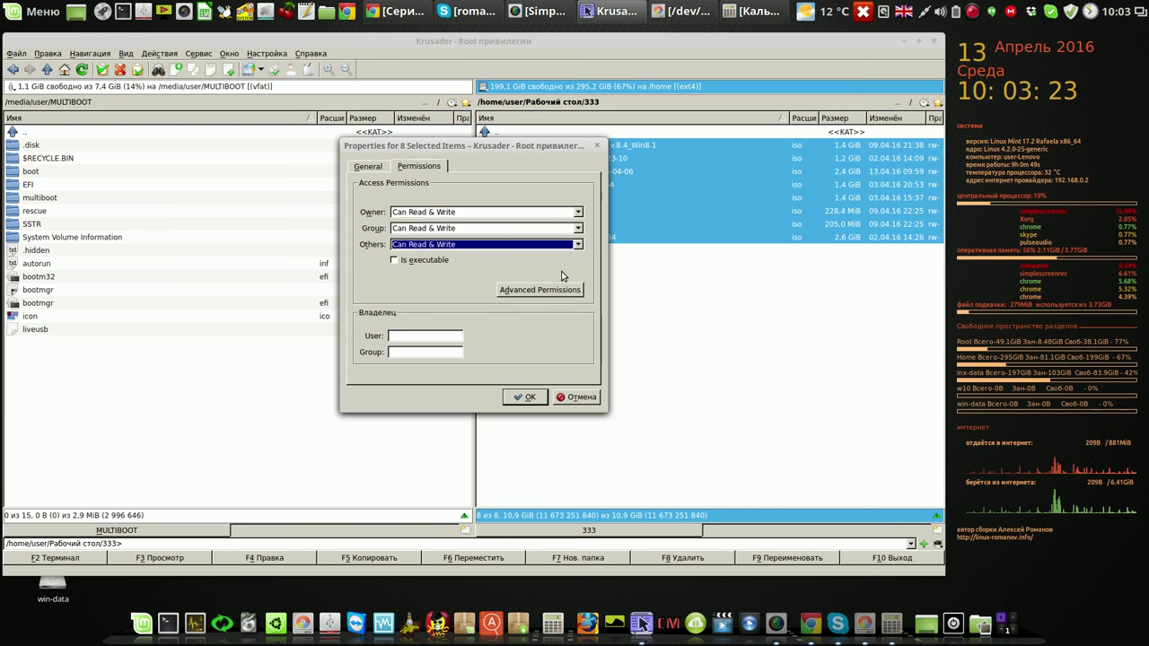
- Set the owner of the selected ISO files to user and the group to users, and apply the changes
{"action": "left_click", "coordinate": [452, 337]}
{"action": "type", "text": "user"}
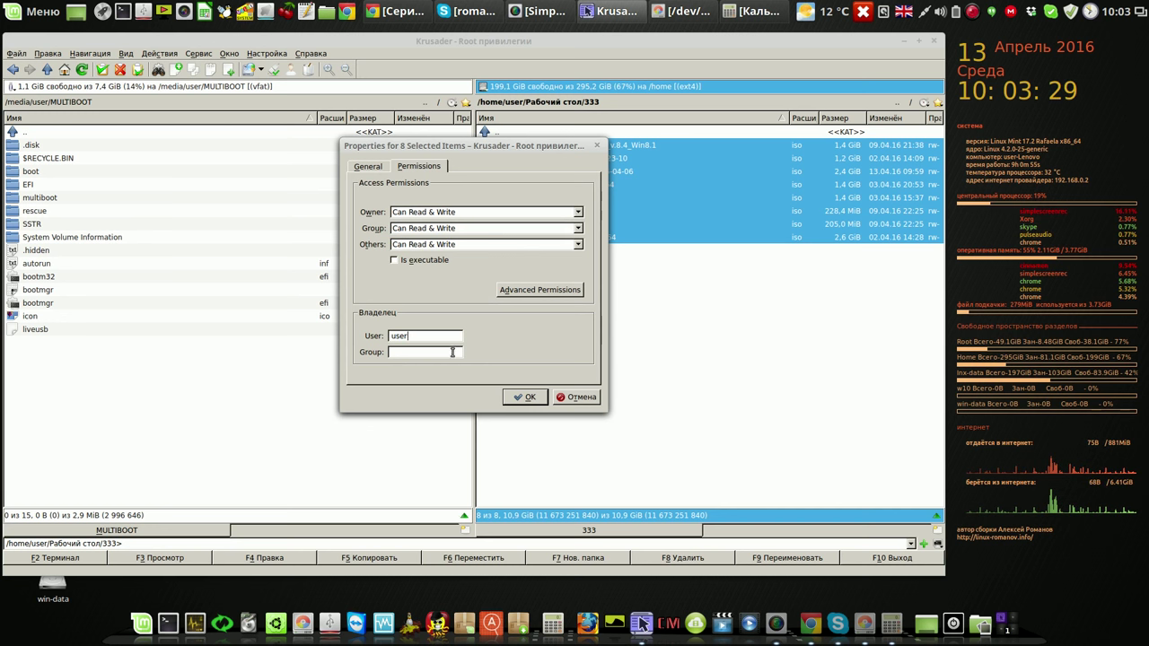
{"action": "type", "text": "users"}
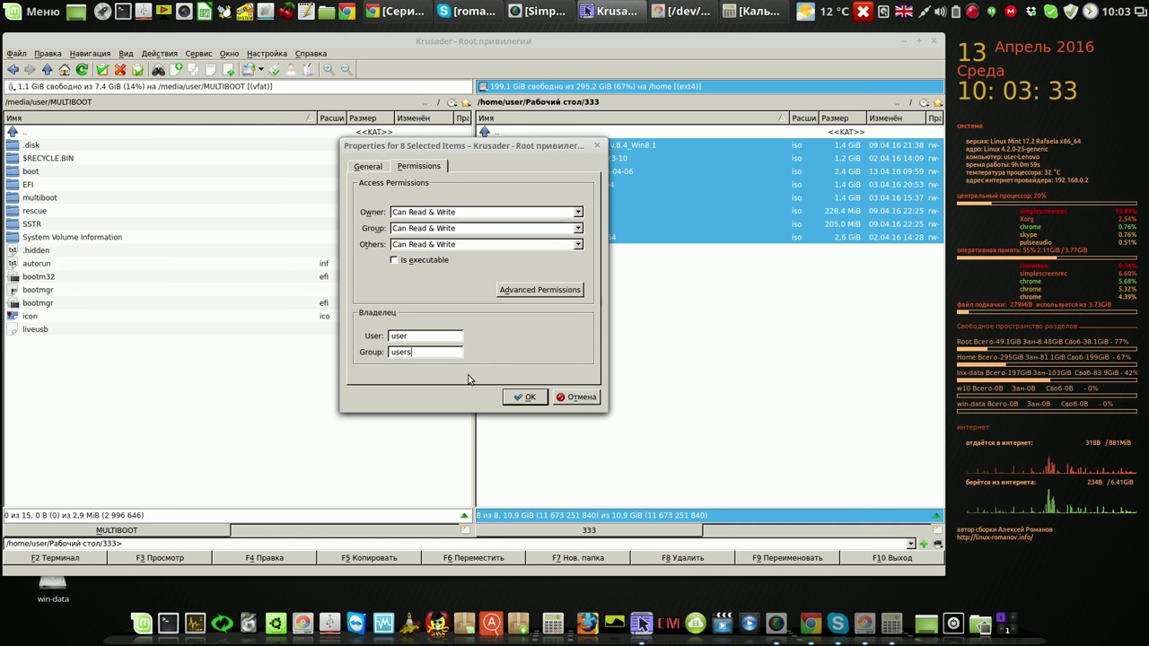
{"action": "left_click", "coordinate": [524, 398]}
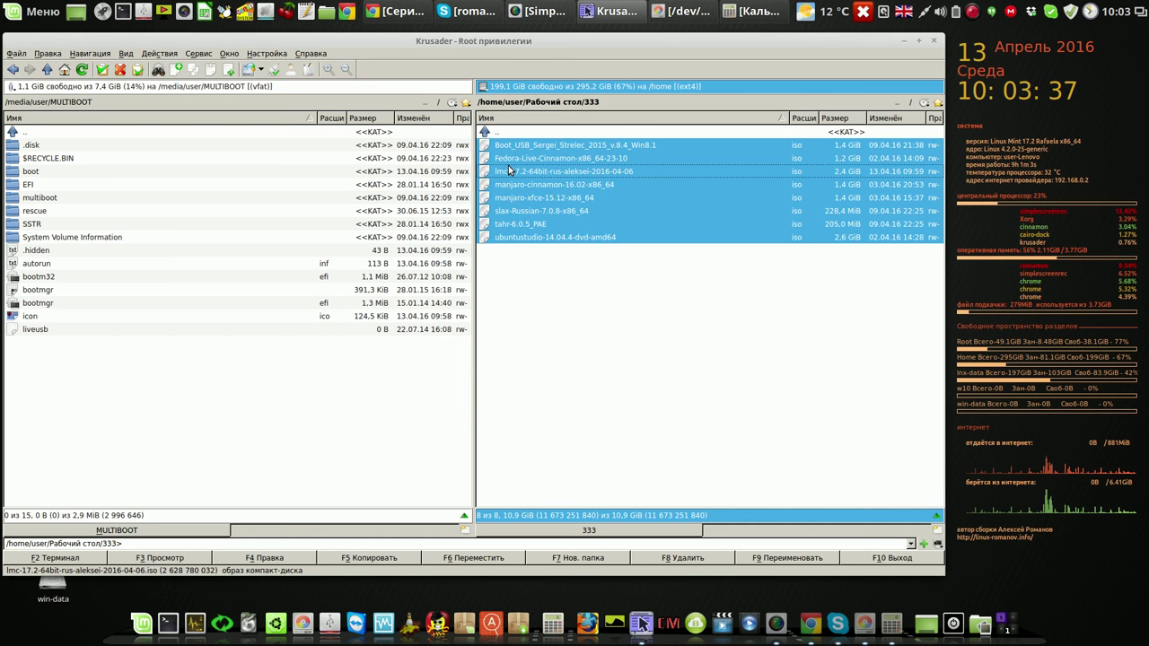
- Reopen the permission properties of the selected ISO files to check their access rights, owner and group
{"action": "right_click", "coordinate": [512, 171]}
{"action": "left_click", "coordinate": [557, 389]}
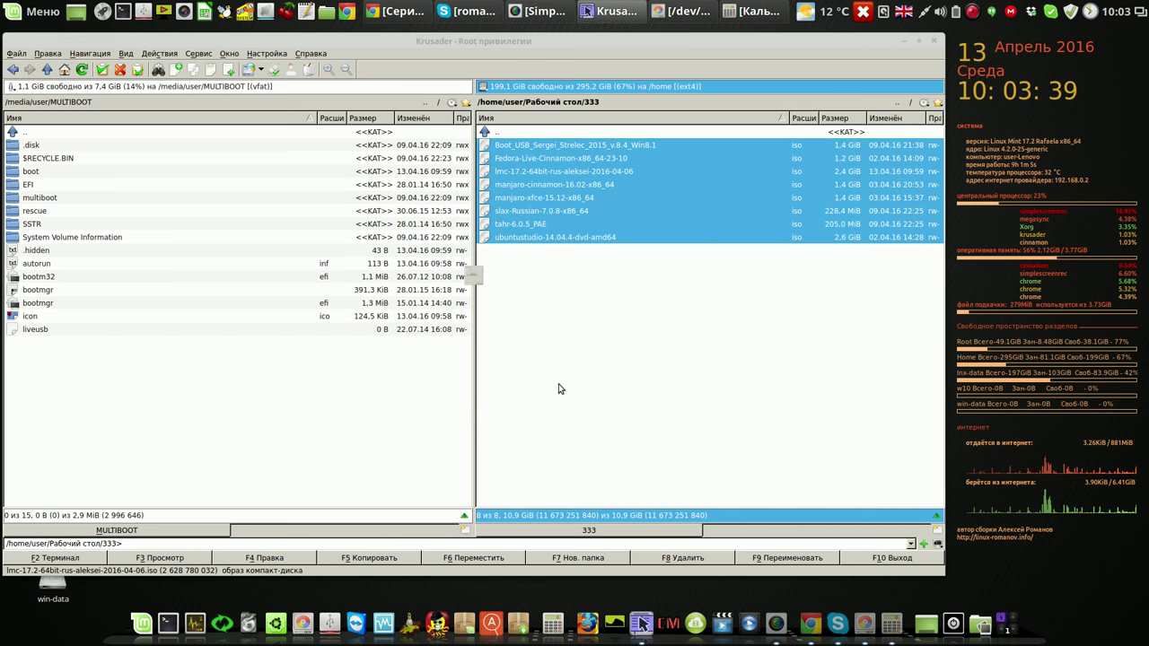
{"action": "left_click", "coordinate": [426, 168]}
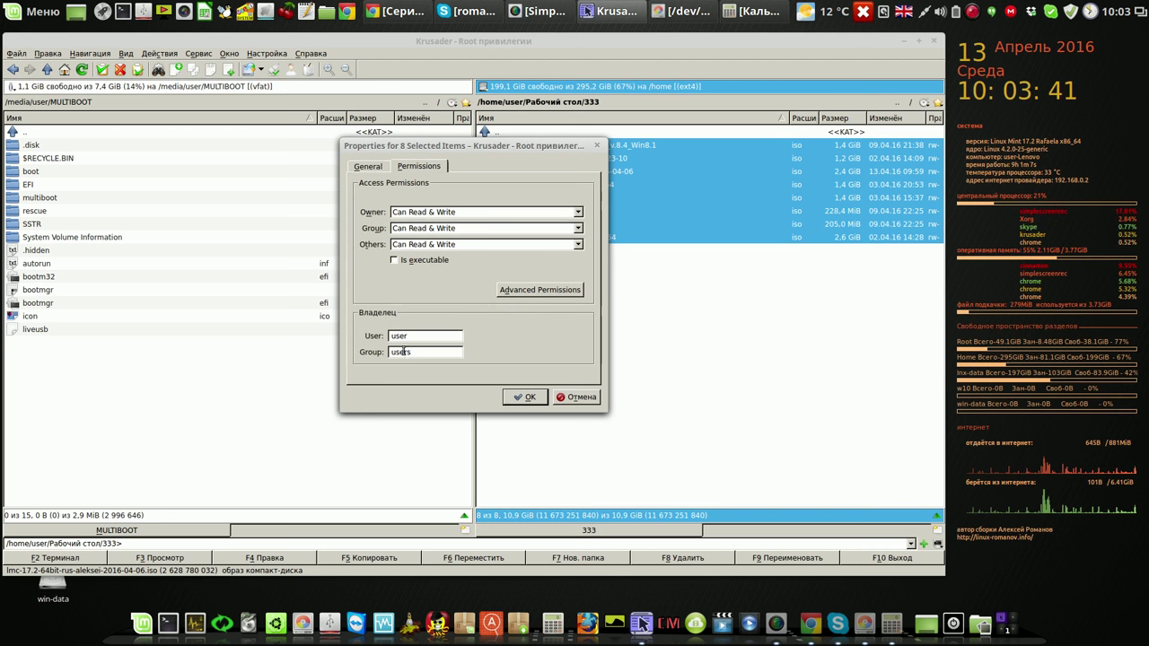
- Apply the desktop folder 333's permissions and ownership to all its subfolders and their contents
{"action": "left_click", "coordinate": [530, 397]}
{"action": "left_click", "coordinate": [897, 104]}
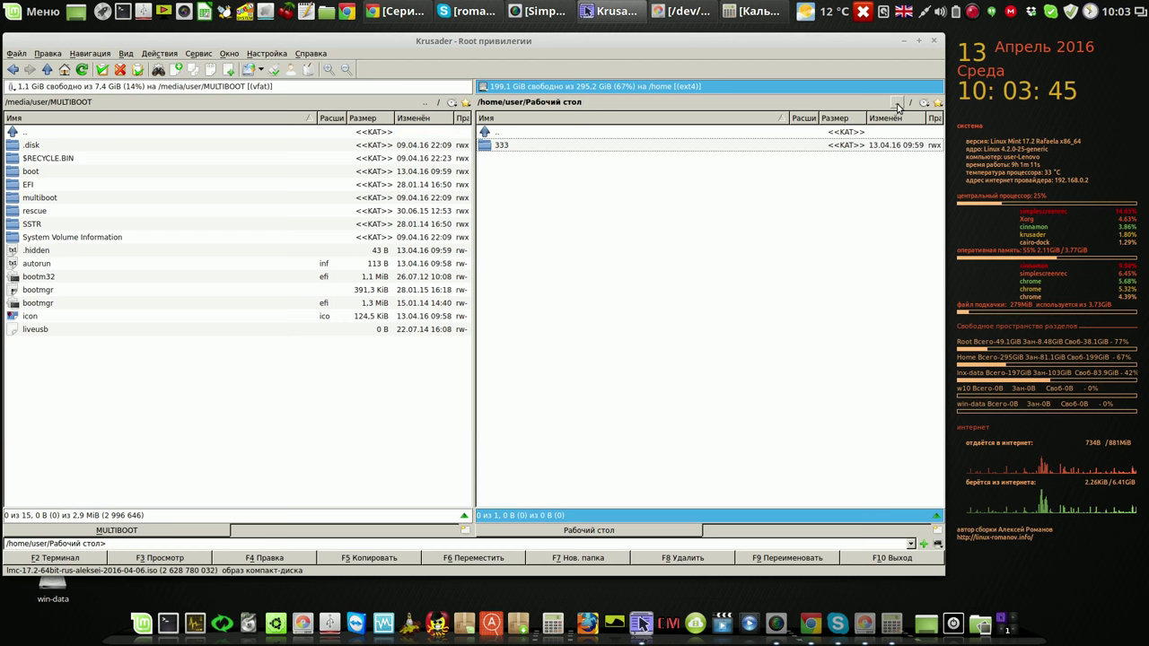
{"action": "right_click", "coordinate": [488, 146]}
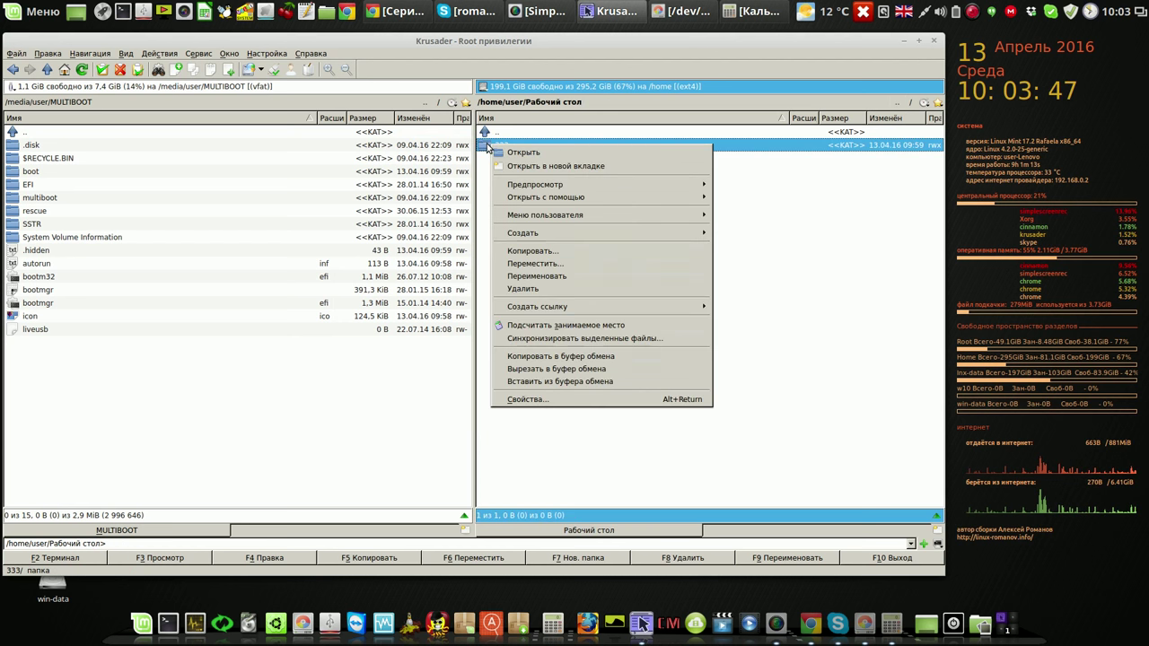
{"action": "left_click", "coordinate": [559, 401]}
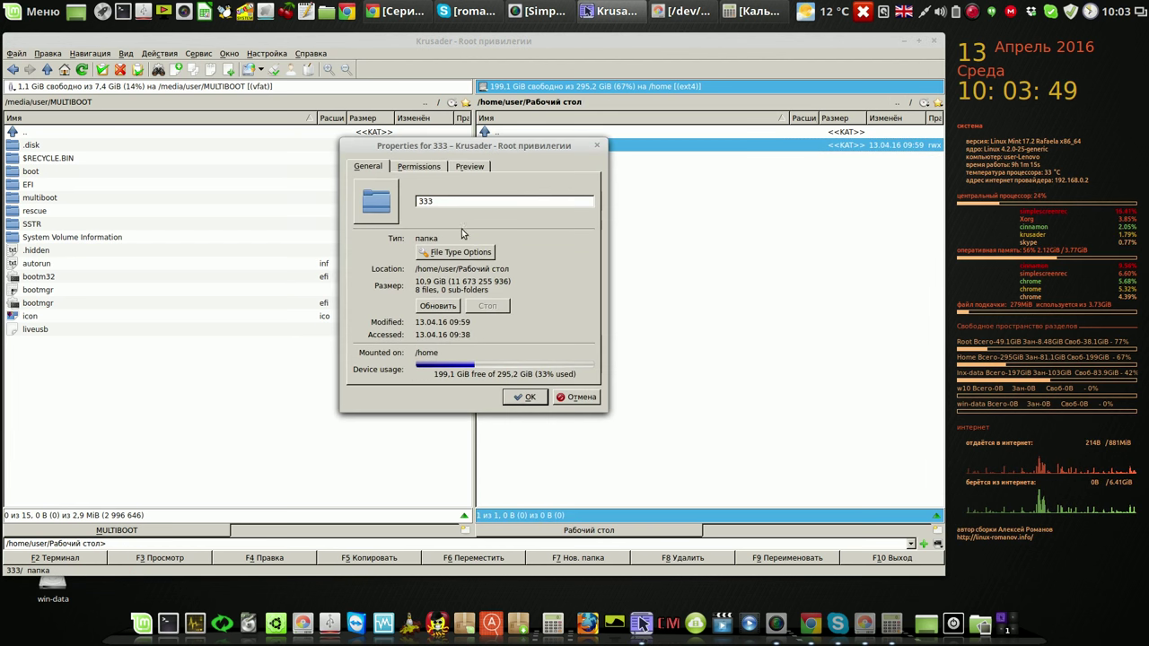
{"action": "left_click", "coordinate": [422, 167]}
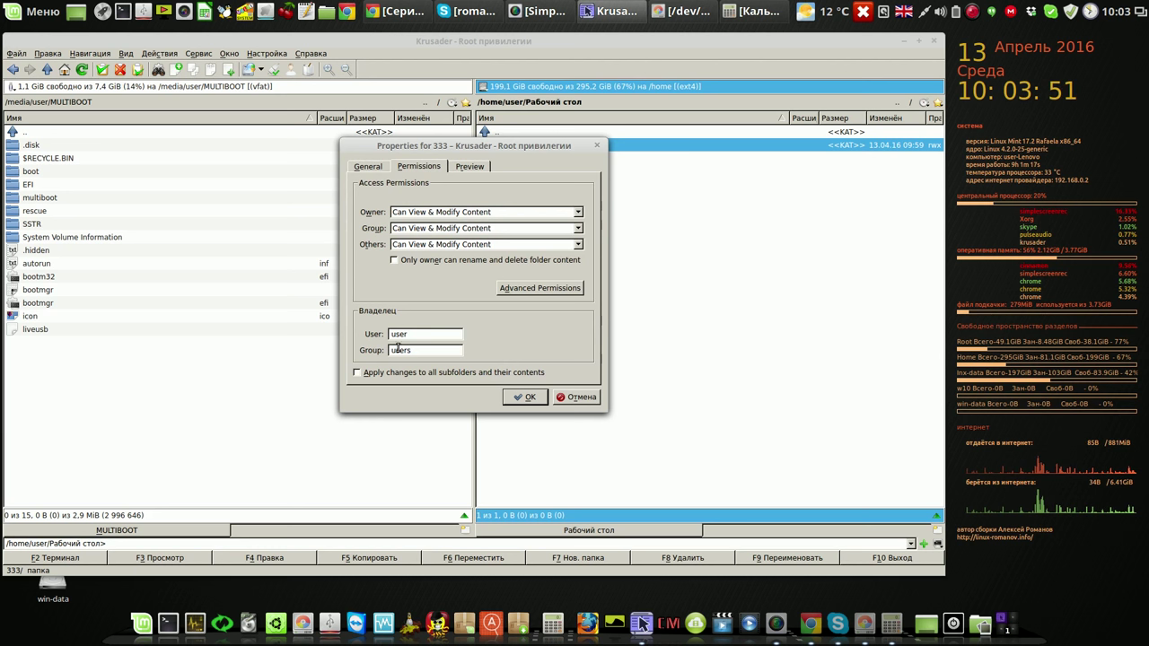
{"action": "left_click", "coordinate": [358, 374]}
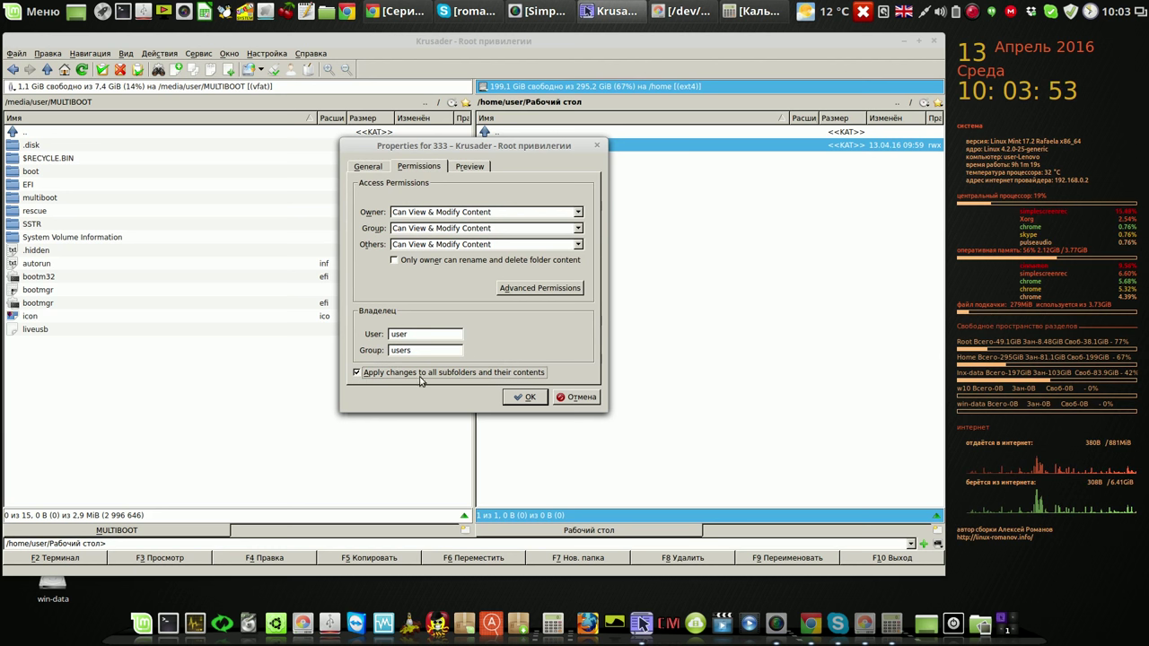
{"action": "left_click", "coordinate": [521, 398]}
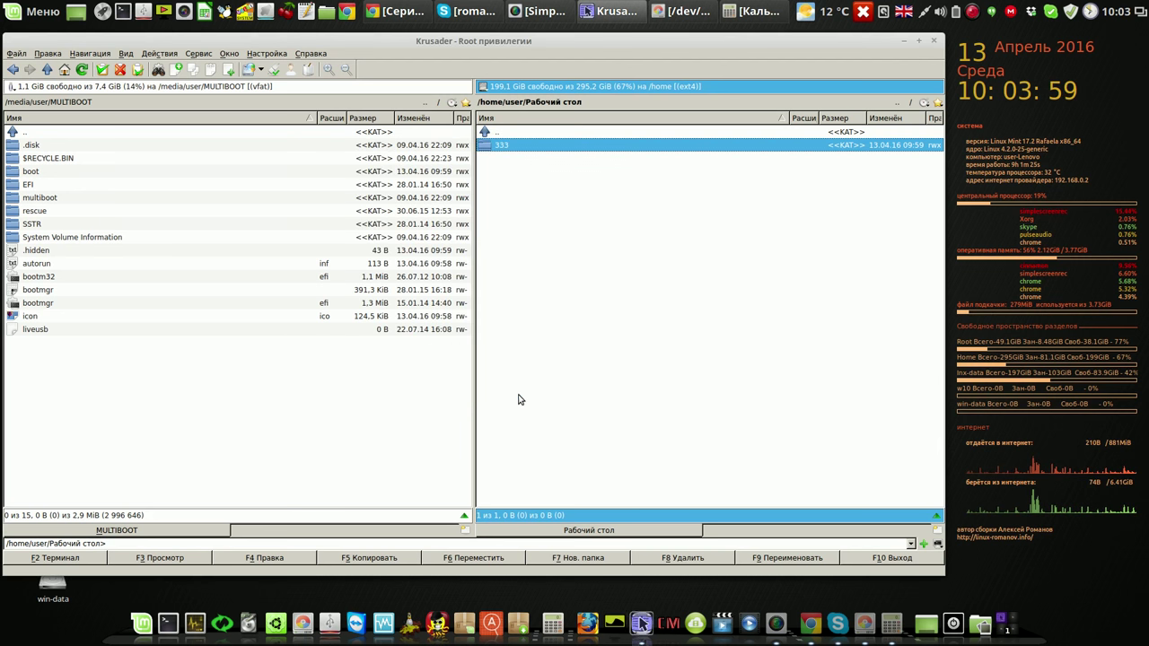
- Reopen folder 333 and select all its ISO files to check their total size
{"action": "double_click", "coordinate": [490, 147]}
{"action": "left_click", "coordinate": [508, 159]}
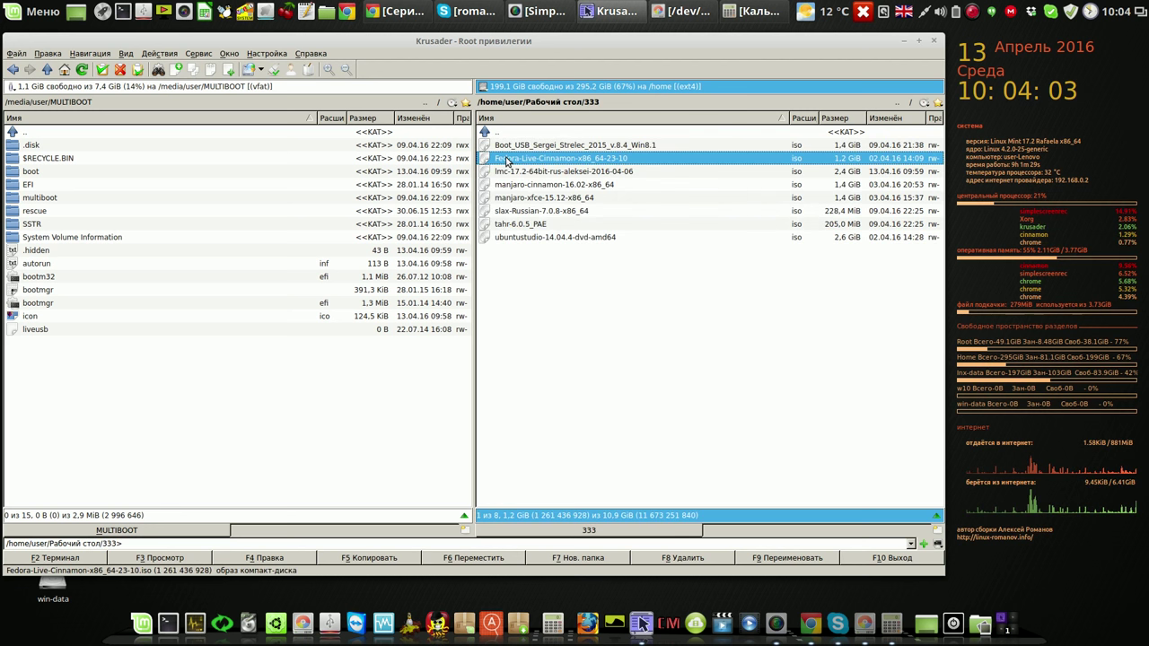
{"action": "left_click", "coordinate": [102, 70]}
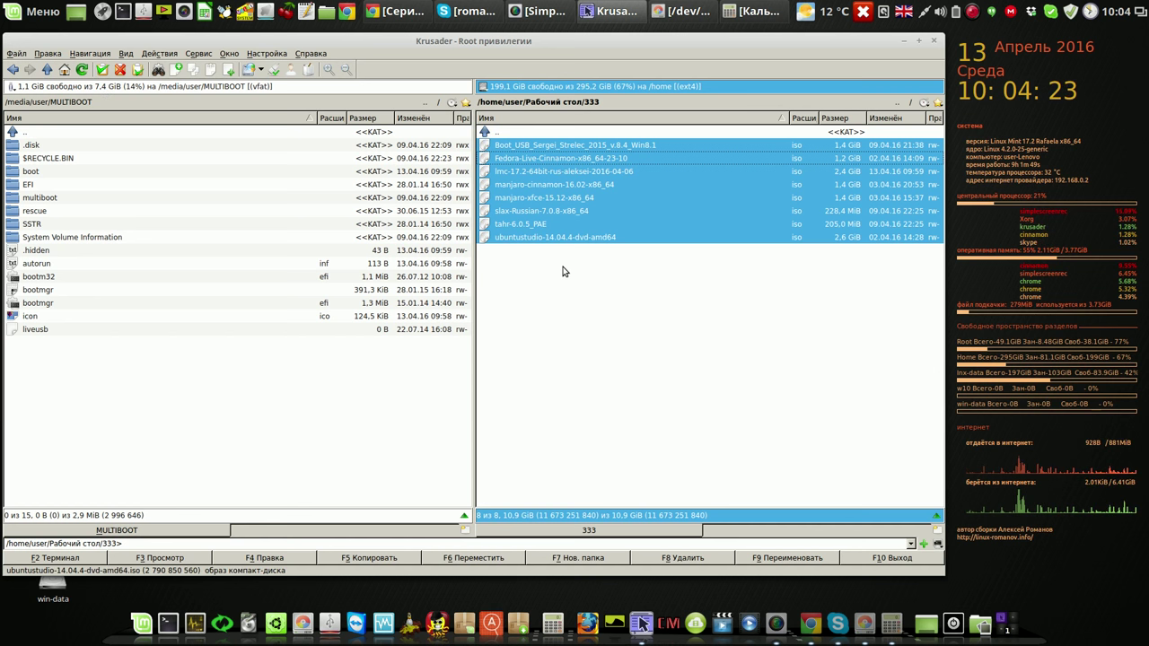
- Delete manjaro-xfce-15.12-x86_64.iso from folder 333
{"action": "left_click", "coordinate": [588, 228]}
{"action": "left_click", "coordinate": [587, 229]}
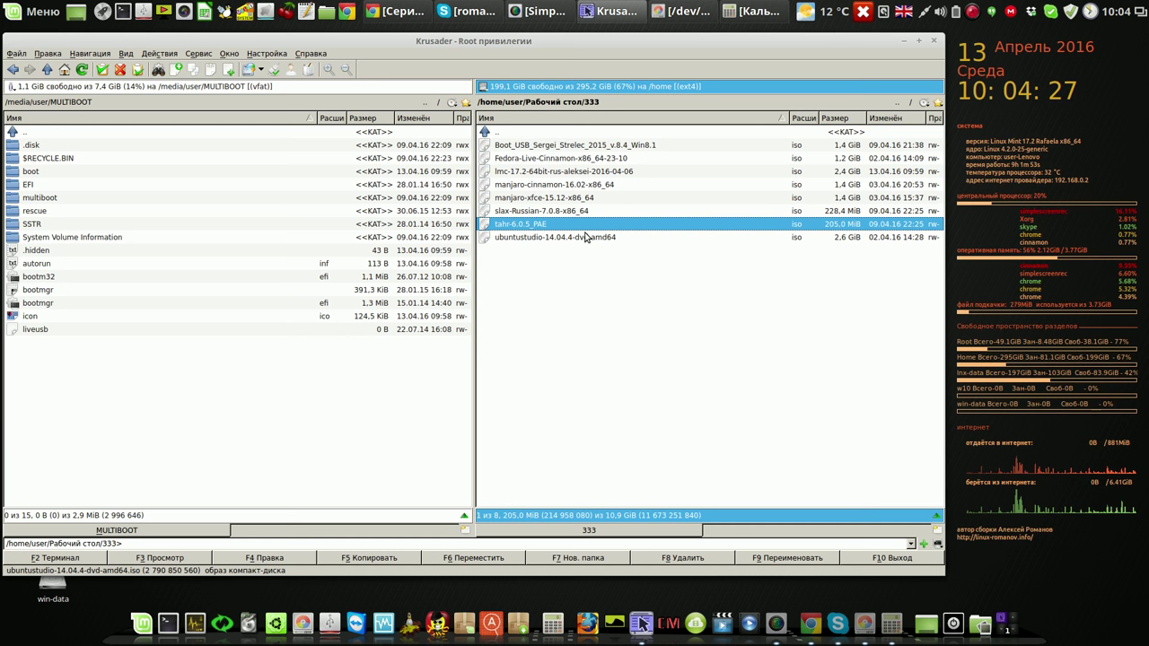
{"action": "left_click", "coordinate": [560, 199]}
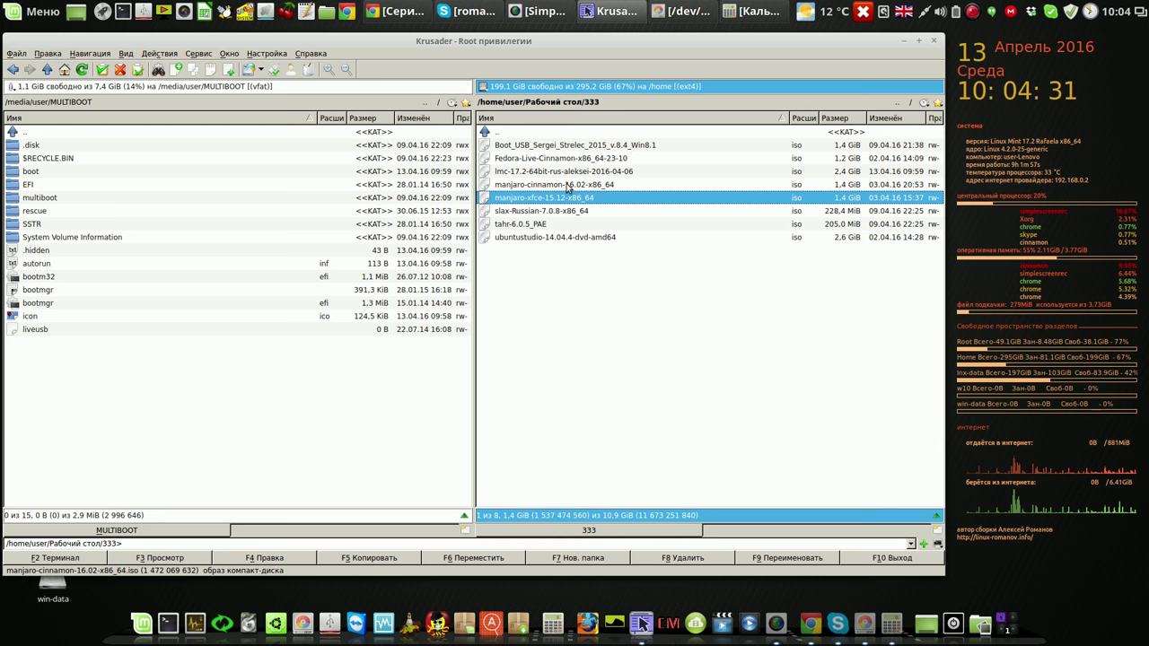
{"action": "left_click", "coordinate": [569, 186]}
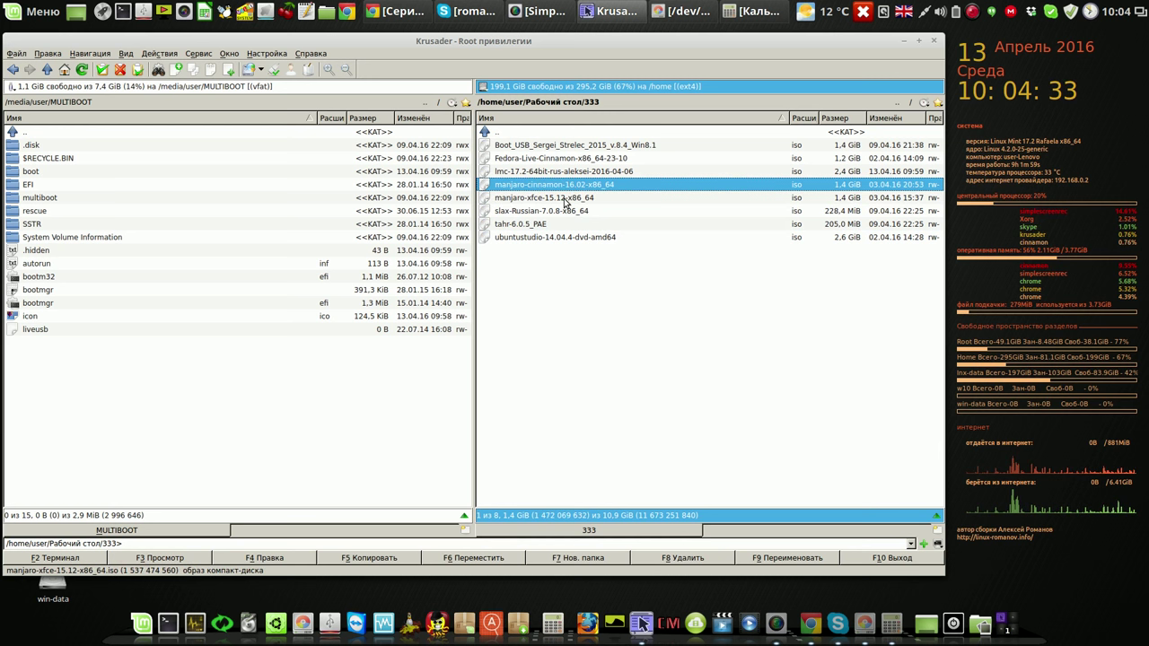
{"action": "left_click", "coordinate": [566, 198]}
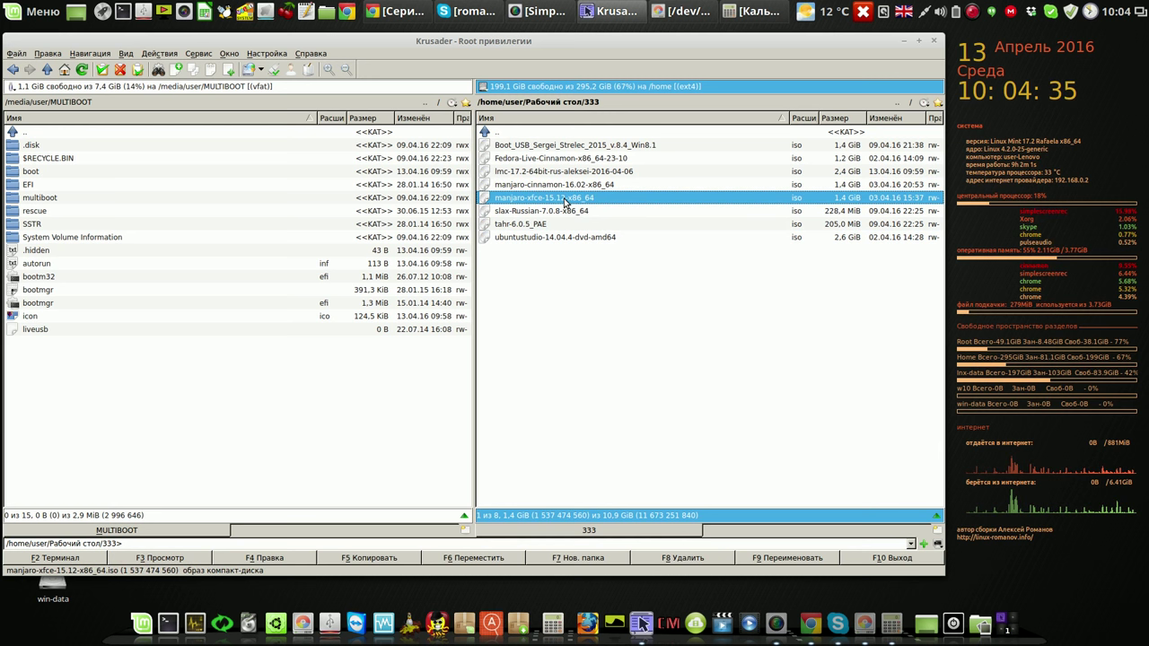
{"action": "left_click", "coordinate": [679, 559]}
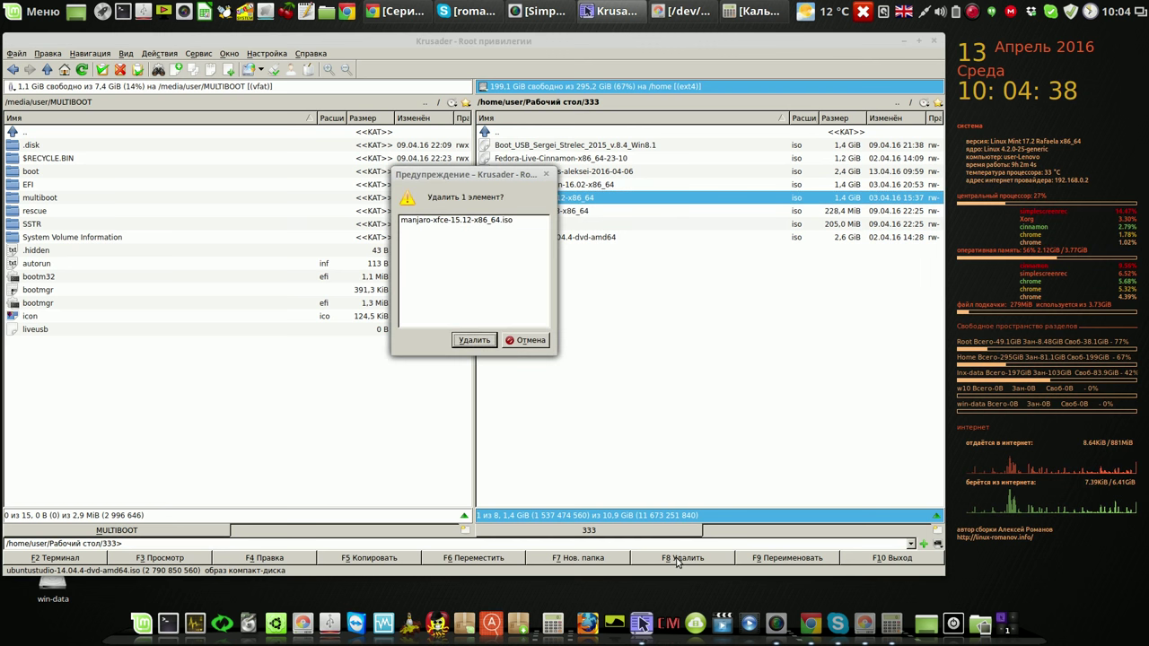
{"action": "left_click", "coordinate": [476, 340]}
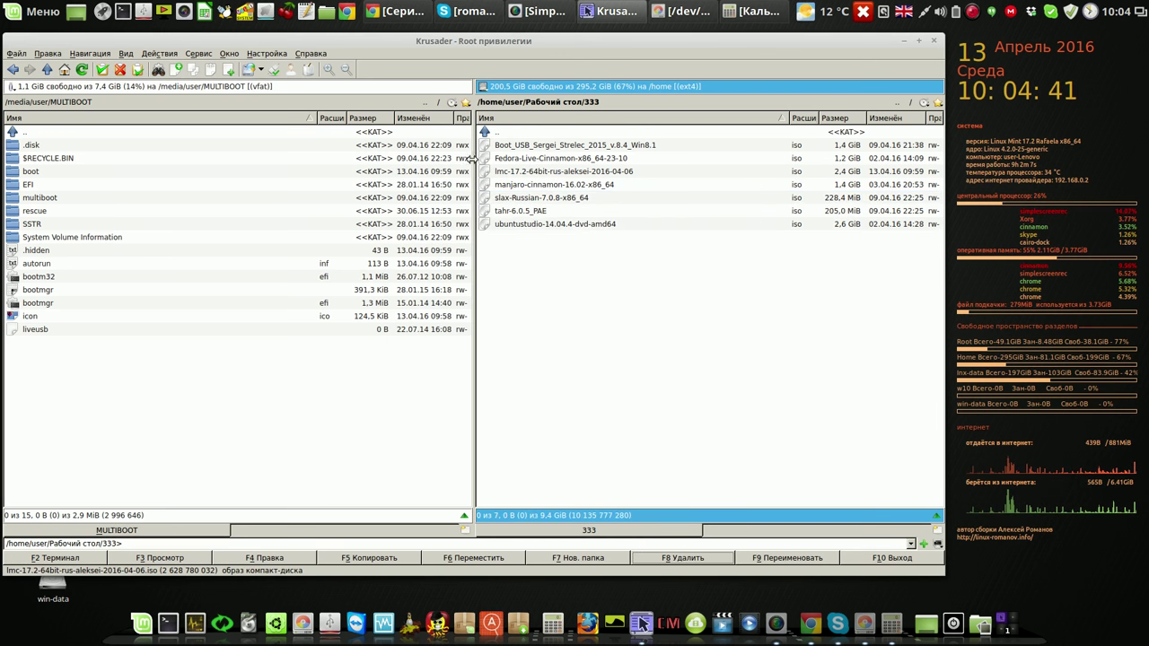
- Check the total size of the remaining ISO files and delete Fedora-Live-Cinnamon-x86_64-23-10.iso
{"action": "left_click", "coordinate": [103, 70]}
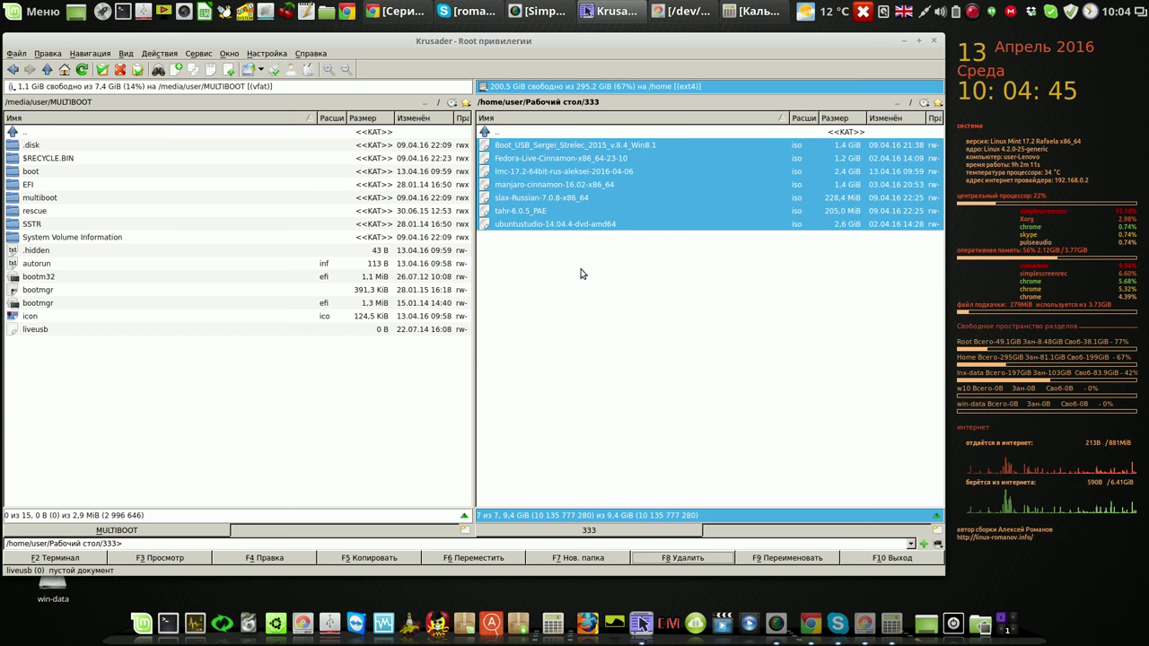
{"action": "left_click", "coordinate": [610, 207]}
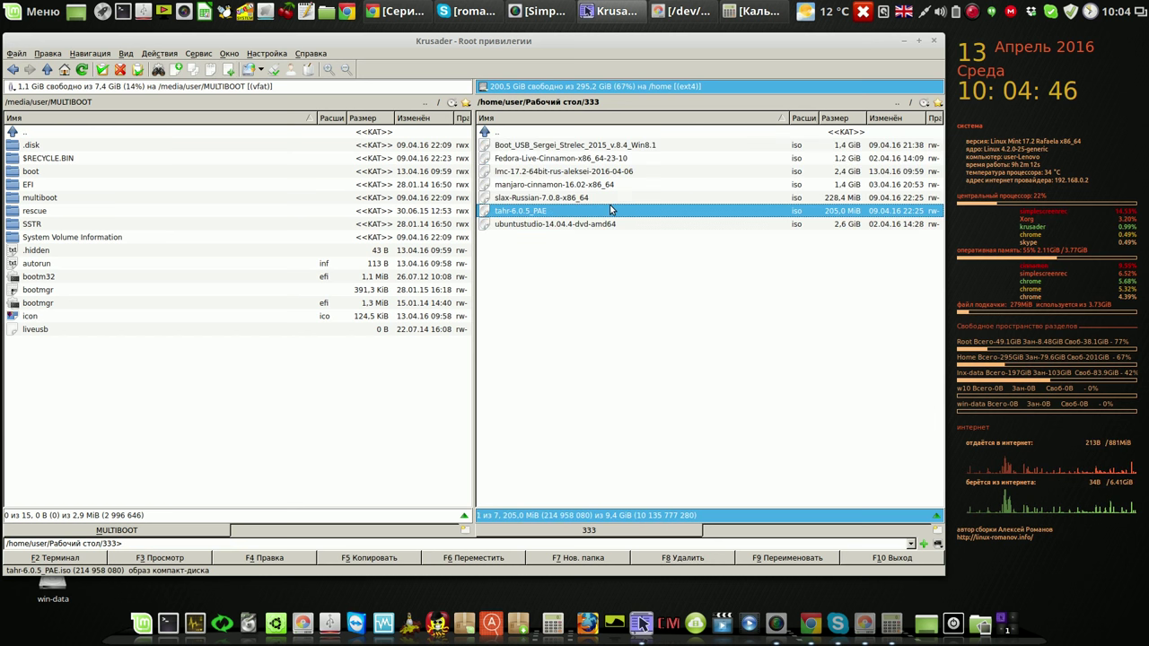
{"action": "left_click", "coordinate": [593, 159]}
{"action": "left_click", "coordinate": [671, 558]}
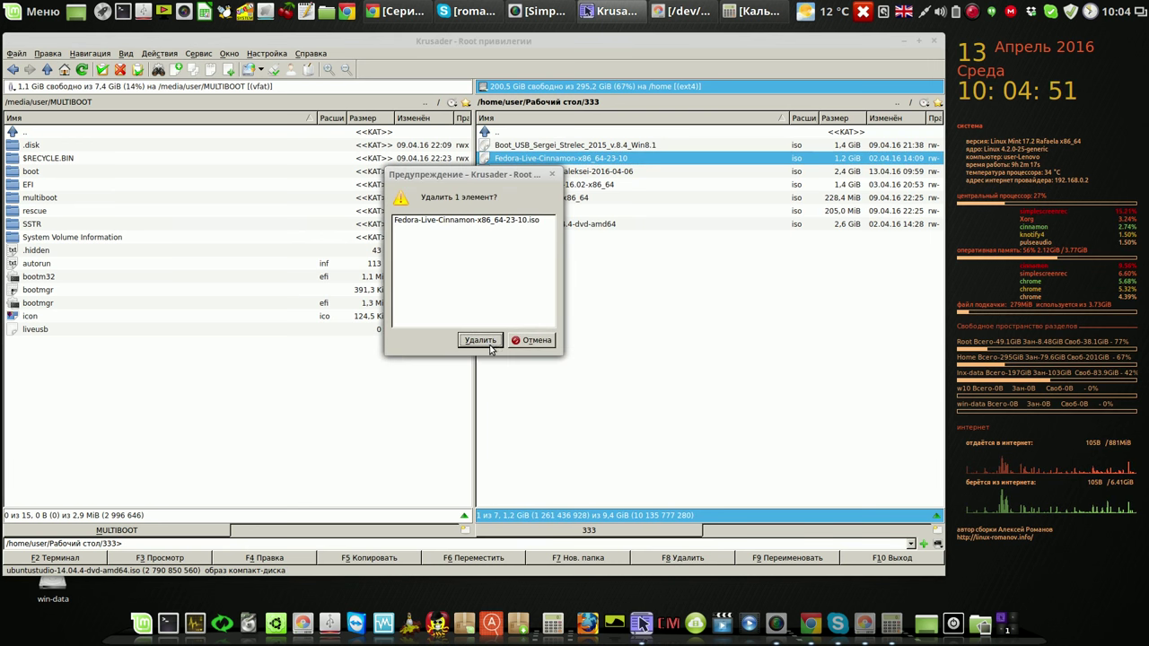
{"action": "left_click", "coordinate": [480, 340]}
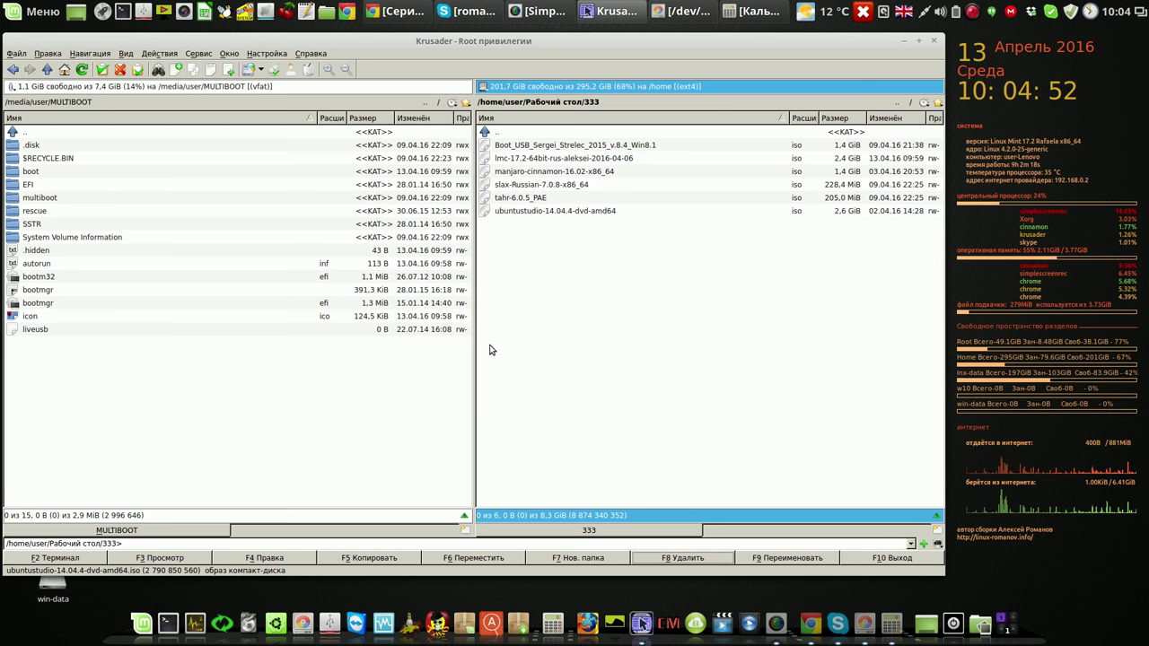
- Recheck the combined size of the ISO files and delete manjaro-cinnamon-16.02-x86_64.iso
{"action": "left_click", "coordinate": [103, 69]}
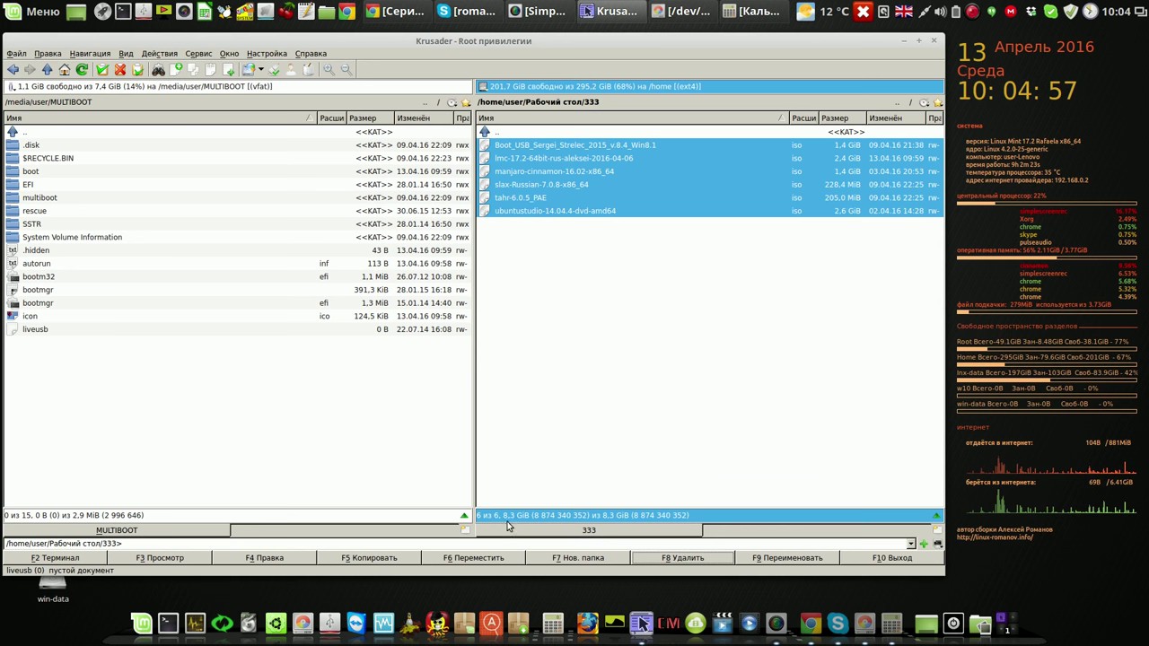
{"action": "left_click", "coordinate": [641, 210]}
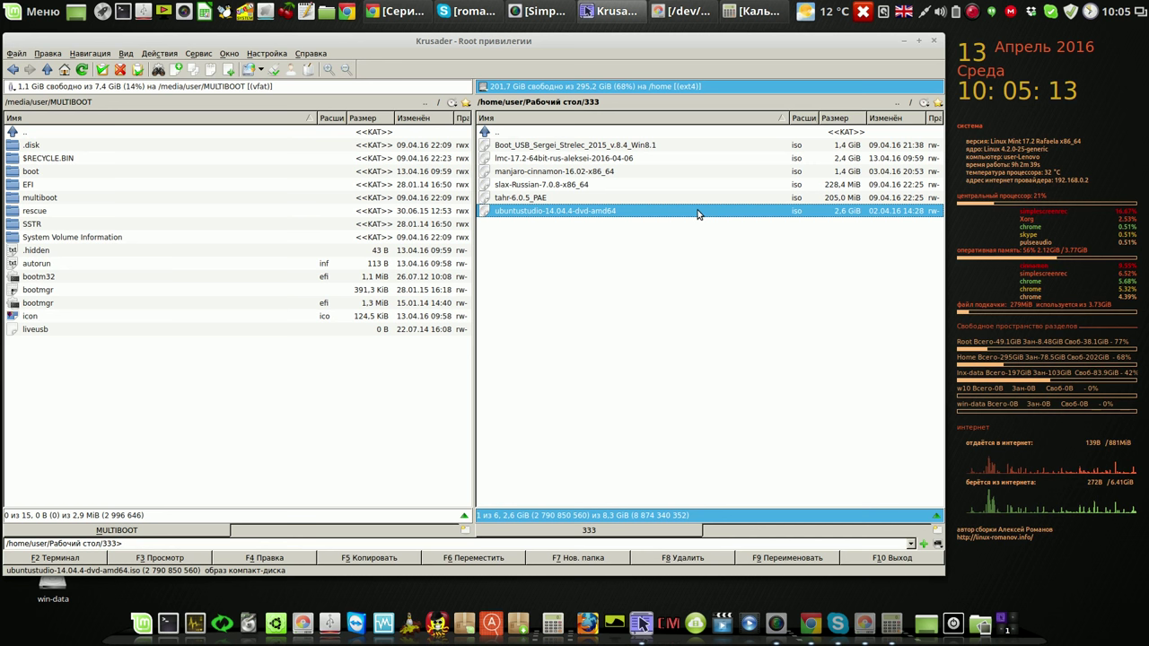
{"action": "left_click", "coordinate": [589, 175]}
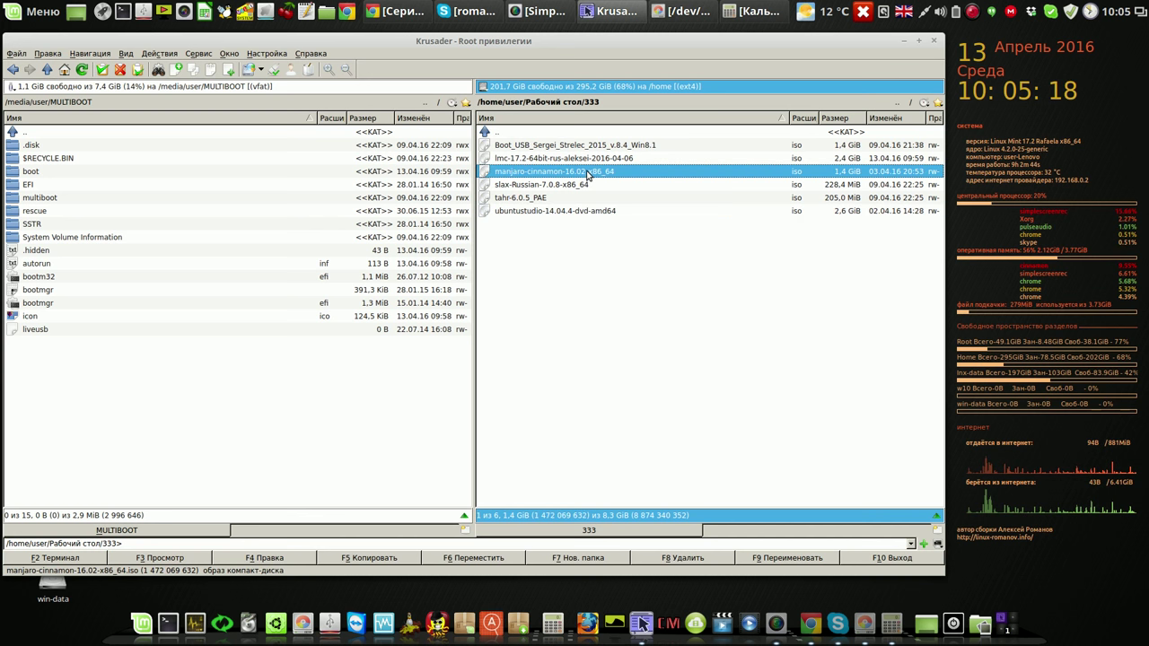
{"action": "left_click", "coordinate": [682, 558]}
{"action": "left_click", "coordinate": [489, 345]}
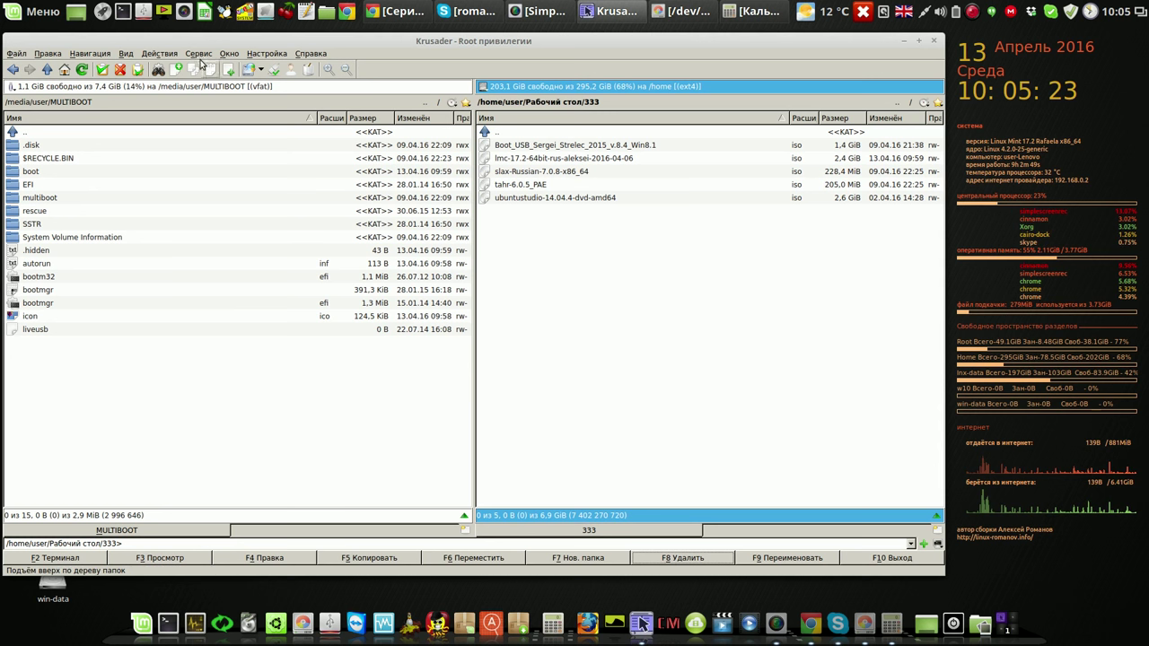
- Review the ISO files left in folder 333 one by one and check their combined size
{"action": "left_click", "coordinate": [104, 71]}
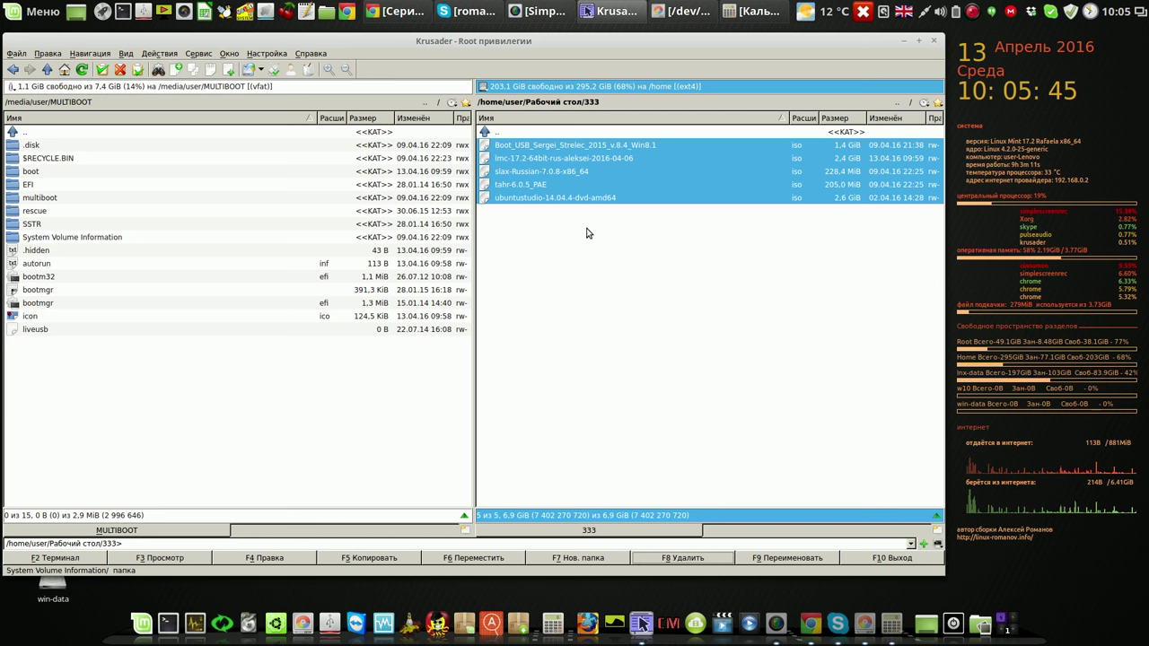
{"action": "left_click", "coordinate": [669, 147]}
{"action": "left_click", "coordinate": [623, 159]}
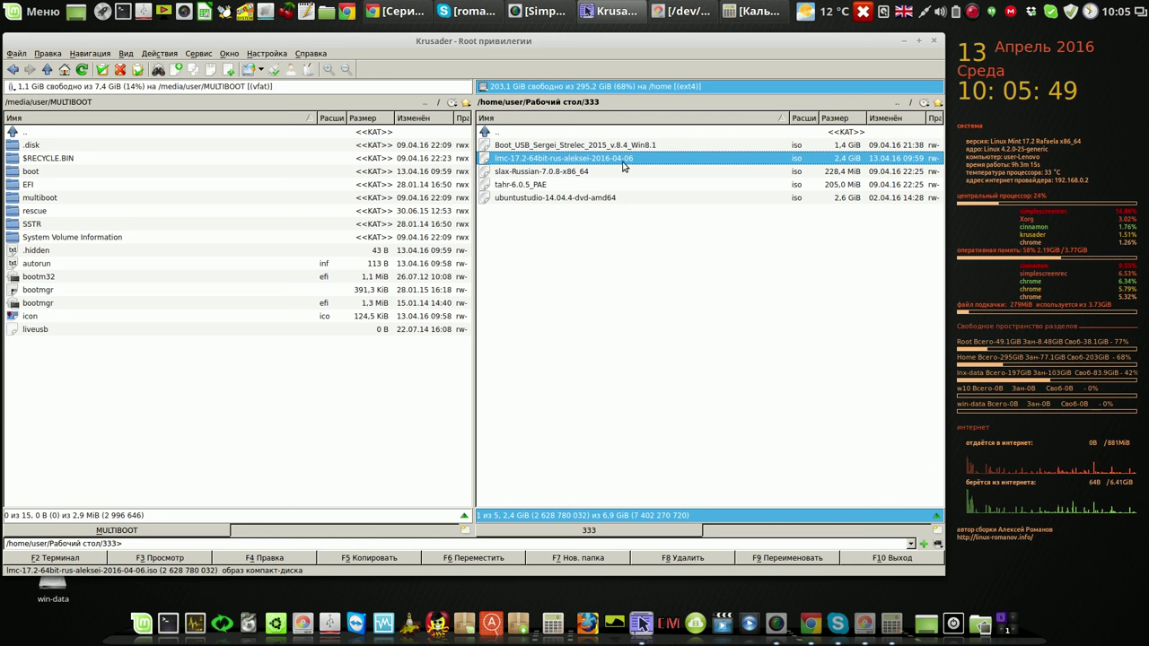
{"action": "left_click", "coordinate": [619, 173]}
{"action": "left_click", "coordinate": [623, 185]}
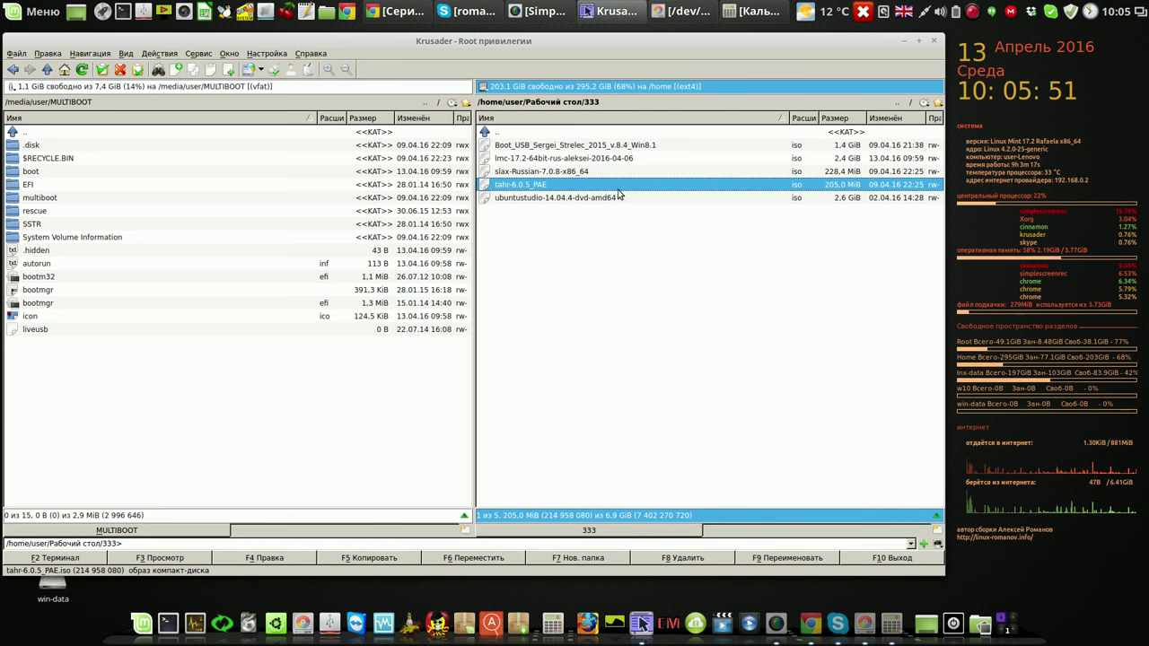
{"action": "left_click", "coordinate": [606, 199]}
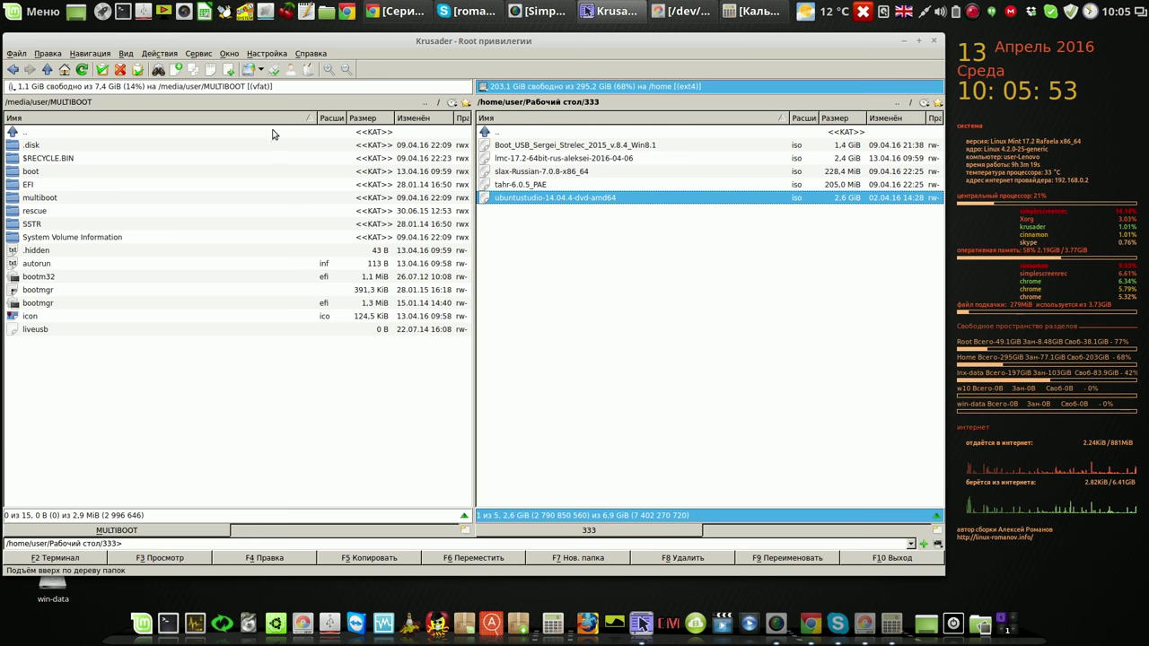
{"action": "key", "text": "ctrl+a"}
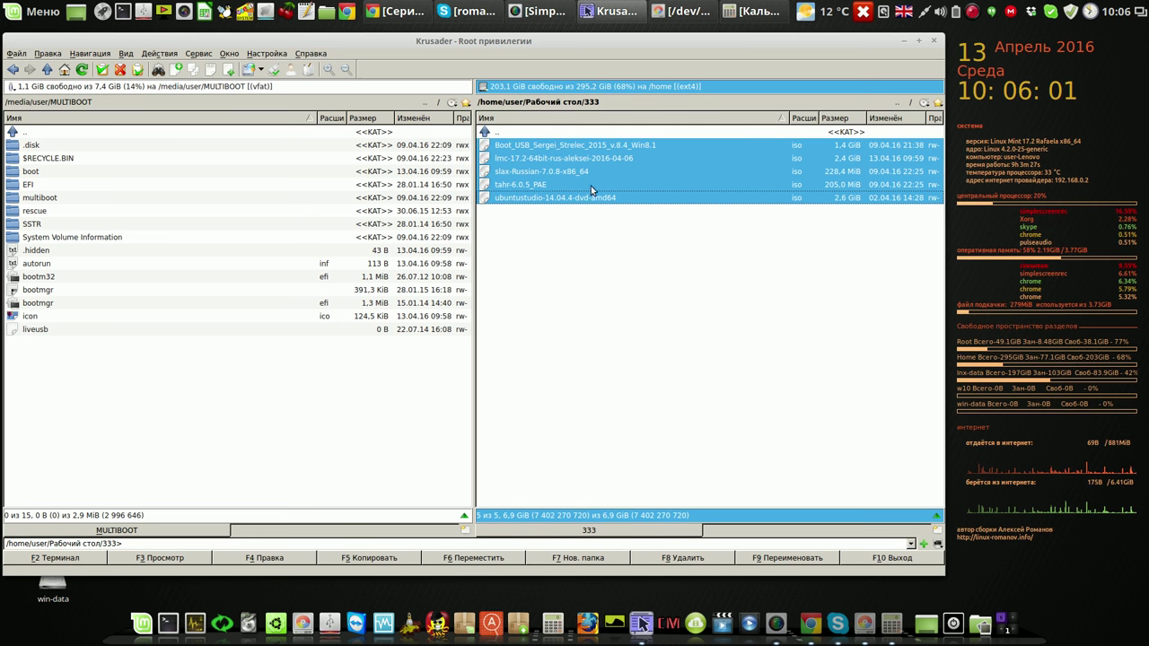
- Switch to the calculator, compute 7×1024 and move its window clear of the file manager
{"action": "left_click", "coordinate": [763, 20]}
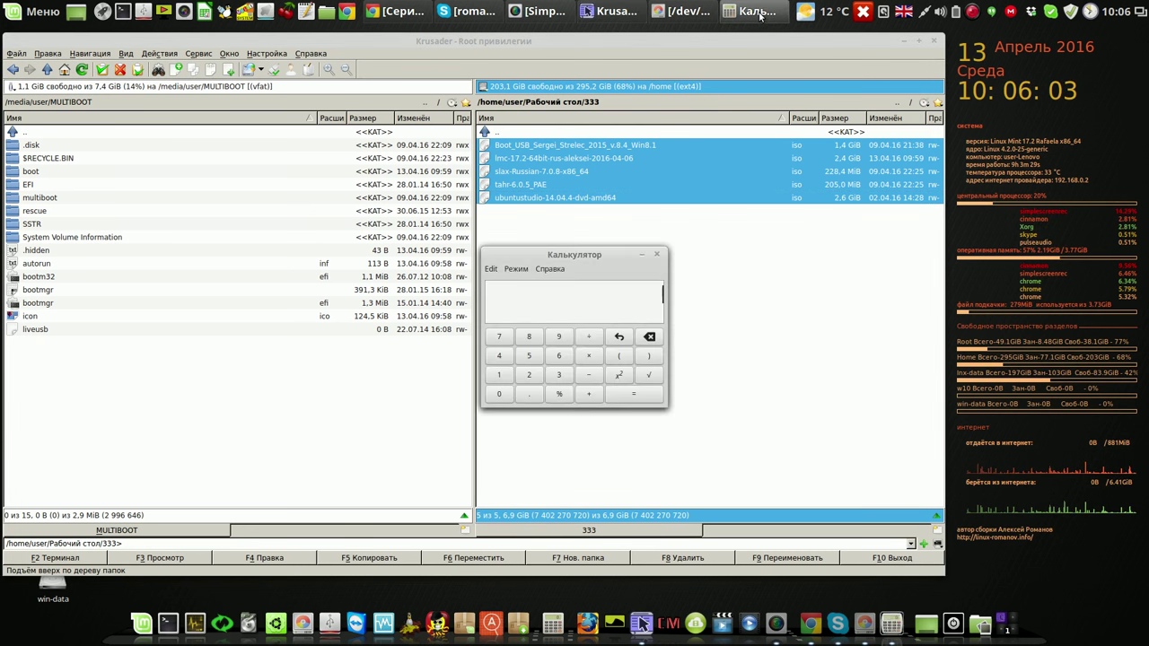
{"action": "left_click", "coordinate": [501, 338]}
{"action": "left_click", "coordinate": [589, 356]}
{"action": "left_click", "coordinate": [501, 376]}
{"action": "left_click", "coordinate": [500, 394]}
{"action": "left_click", "coordinate": [521, 376]}
{"action": "left_click", "coordinate": [500, 356]}
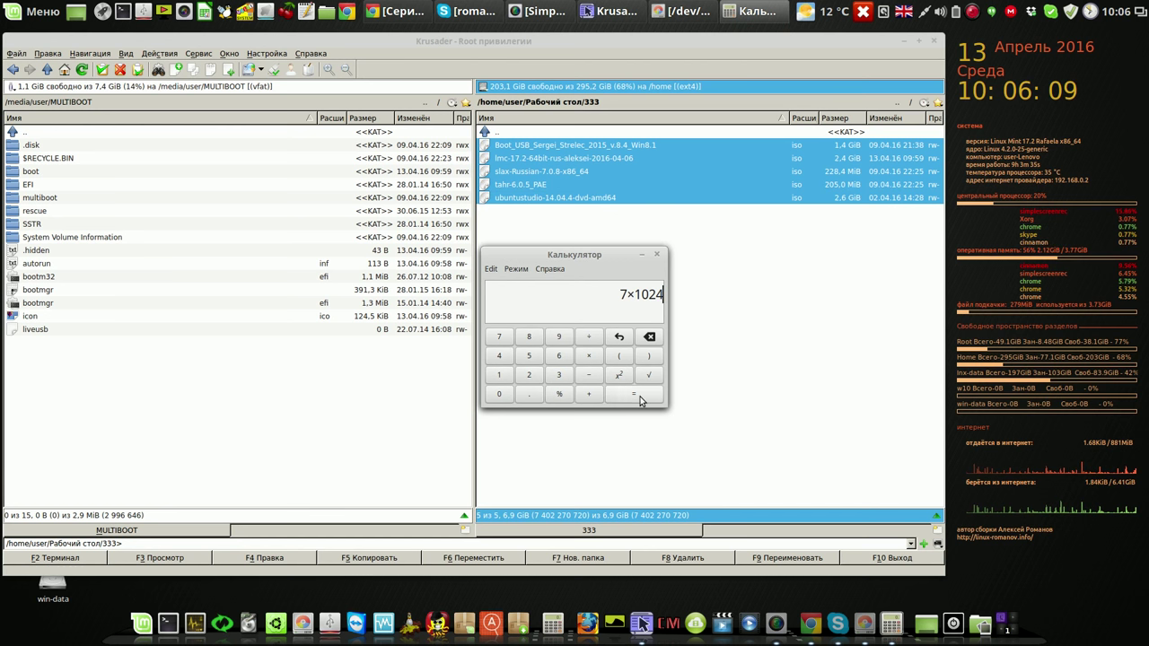
{"action": "left_click", "coordinate": [641, 401]}
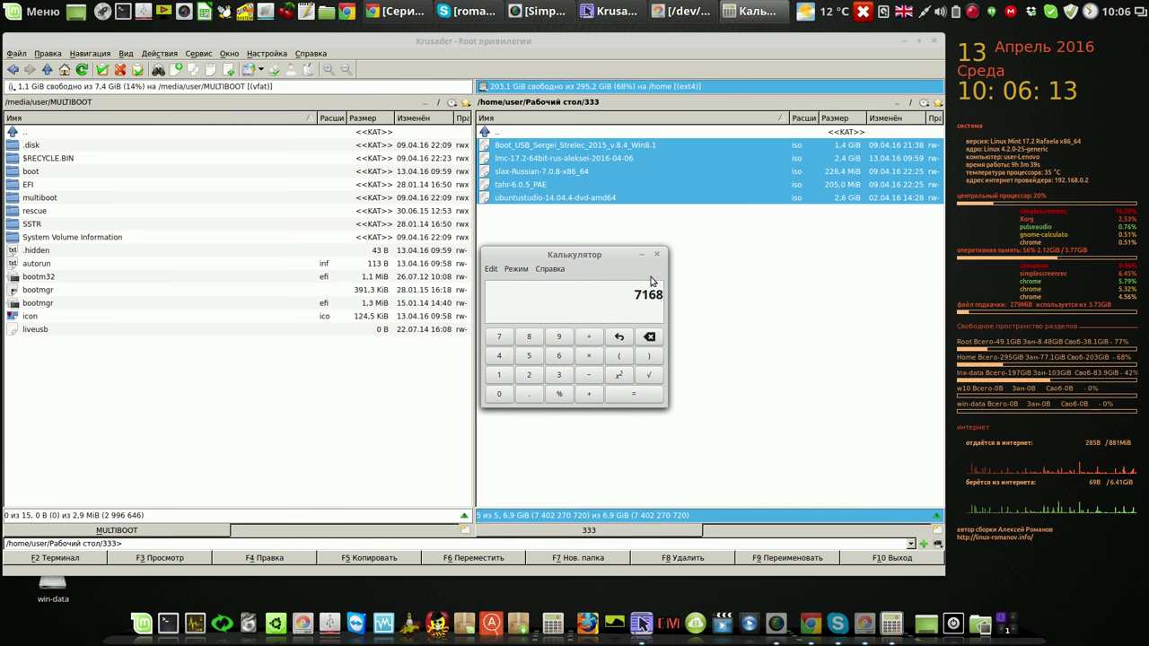
{"action": "left_click_drag", "start_coordinate": [614, 255], "coordinate": [1088, 239]}
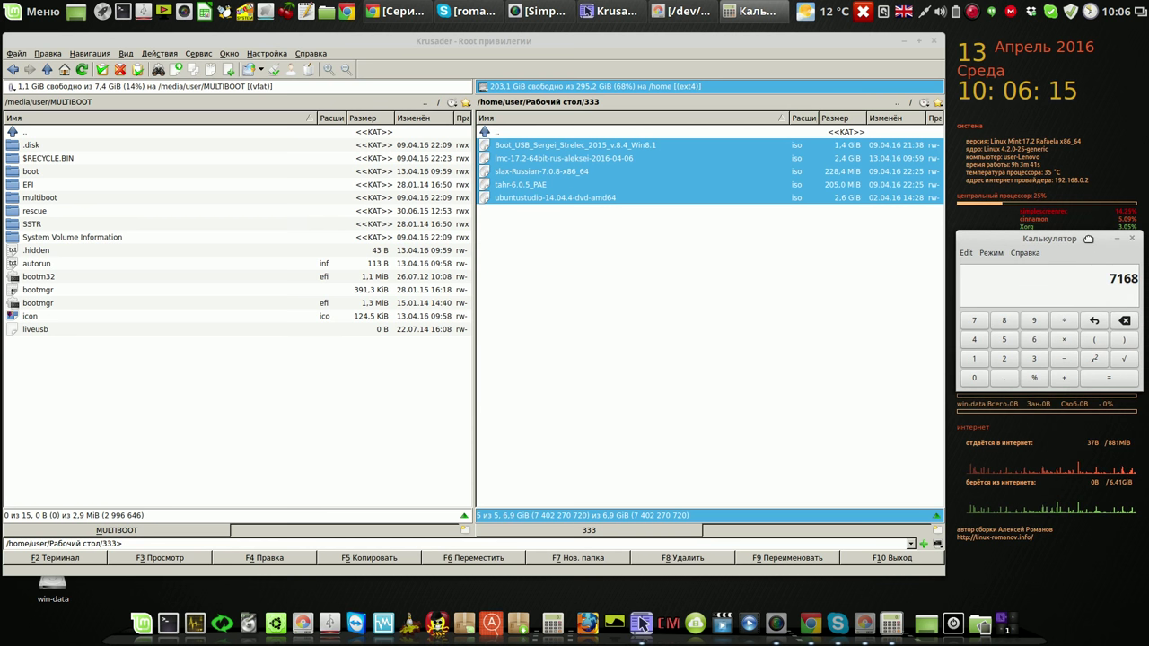
- Switch to GParted, unmount the flash drive partition /dev/sdd1 and minimise the file manager window
{"action": "left_click", "coordinate": [687, 10]}
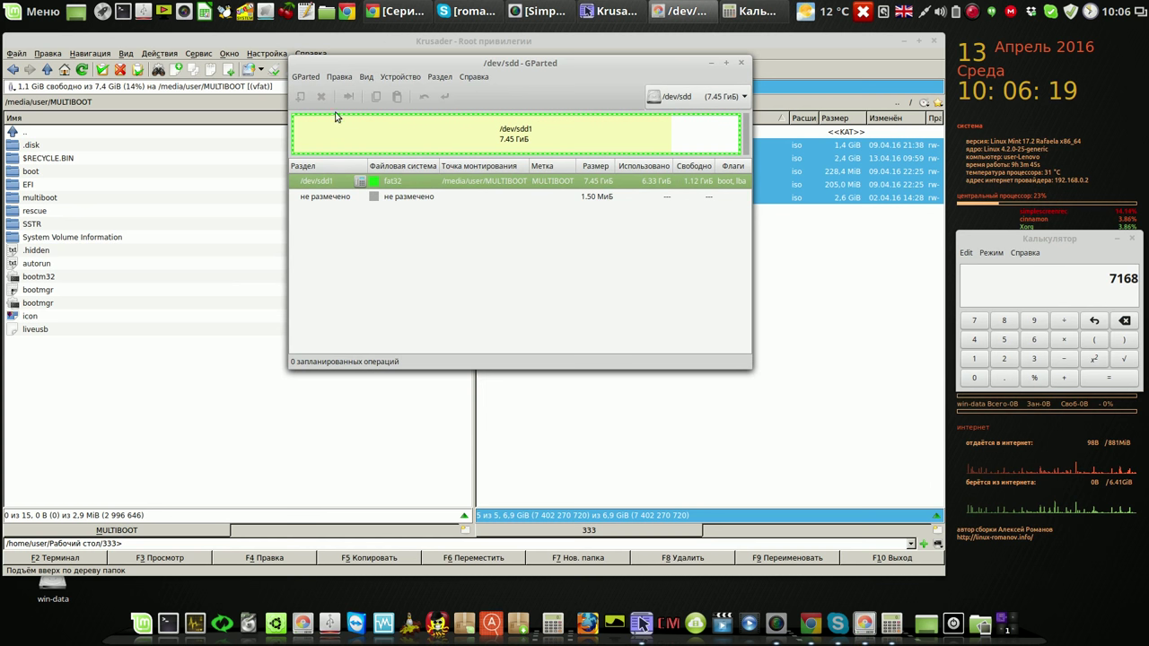
{"action": "right_click", "coordinate": [459, 183]}
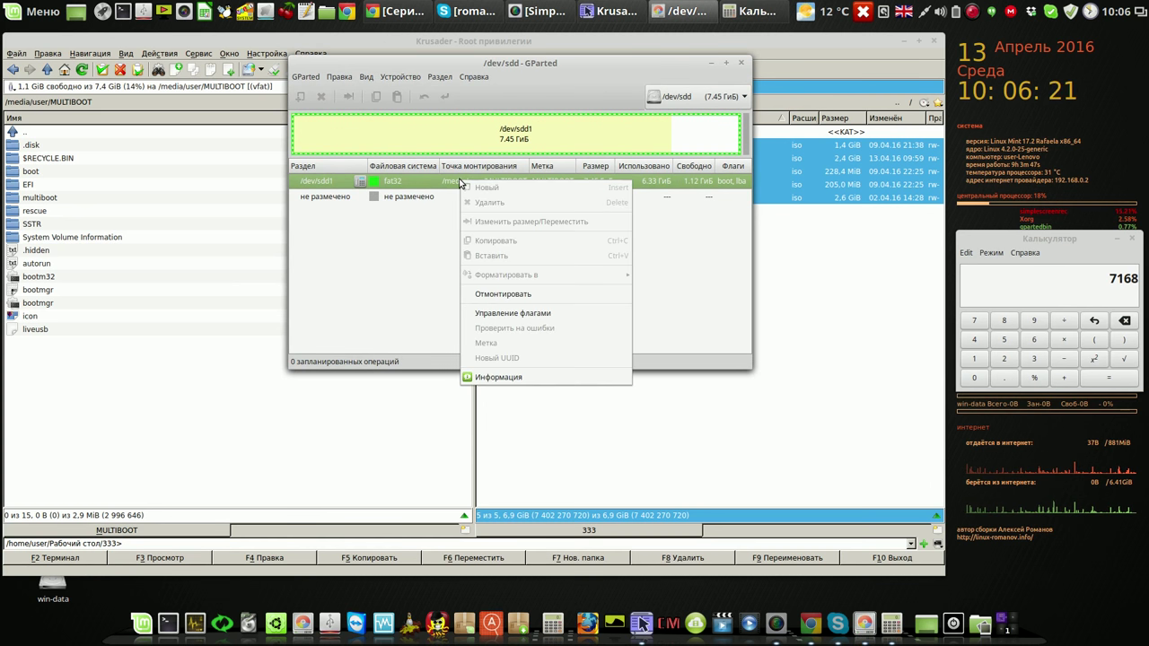
{"action": "left_click", "coordinate": [502, 298]}
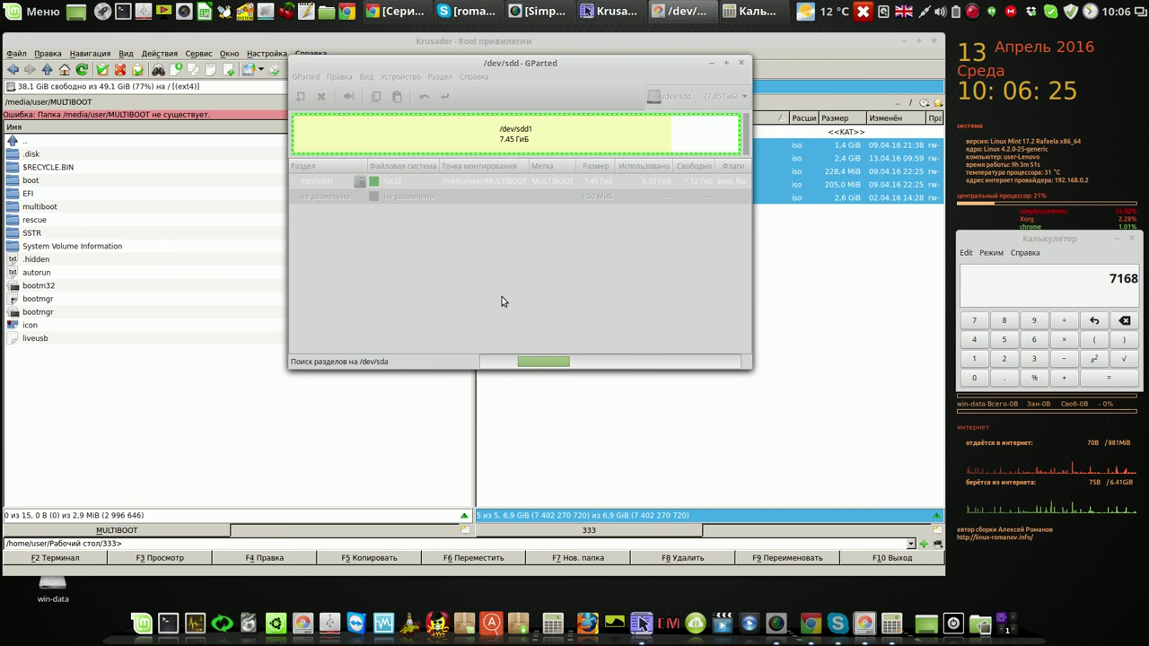
{"action": "left_click", "coordinate": [903, 42]}
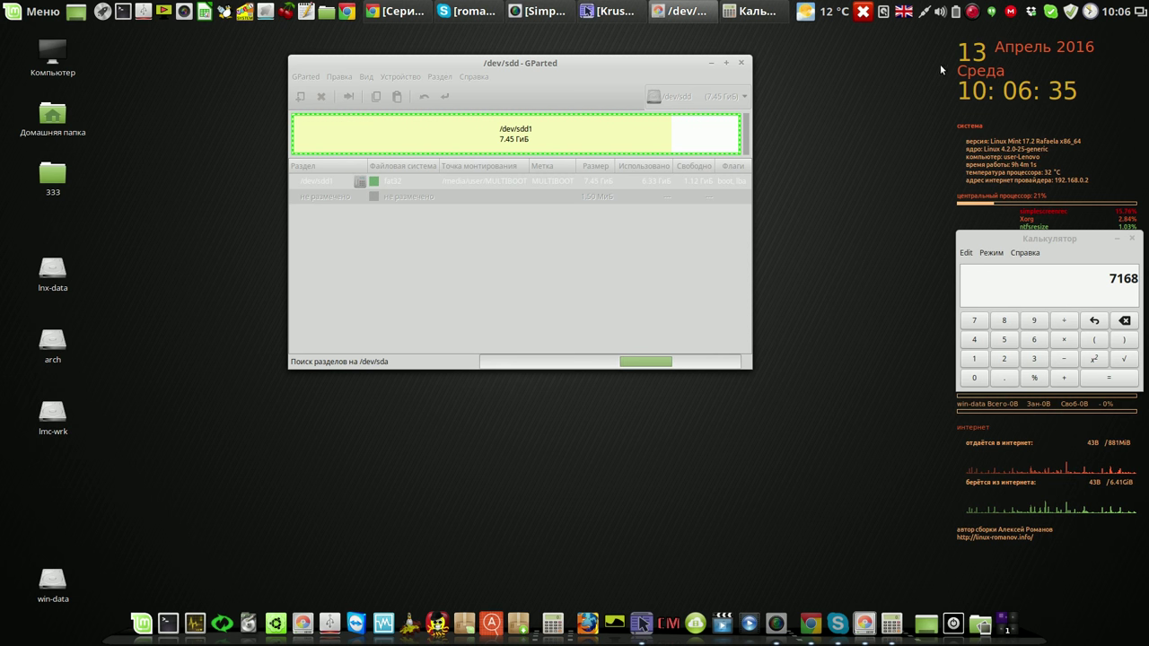
- Delete the flash drive partition /dev/sdd1 and apply the pending operation
{"action": "left_click", "coordinate": [973, 15]}
{"action": "left_click", "coordinate": [997, 30]}
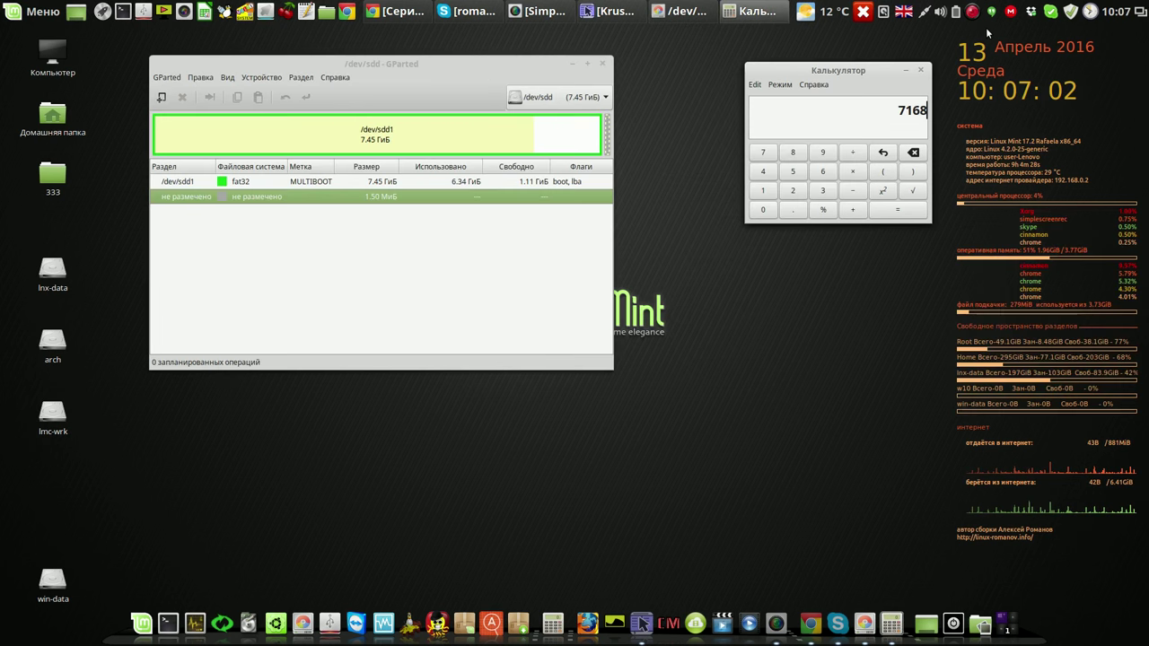
{"action": "left_click", "coordinate": [392, 184]}
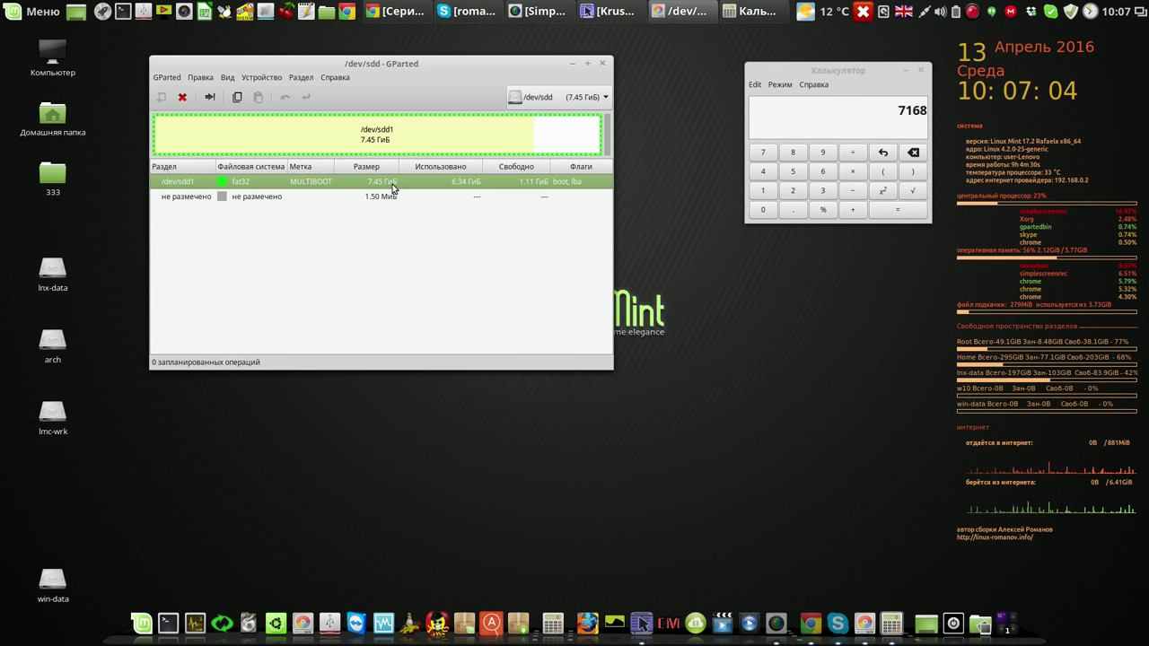
{"action": "left_click", "coordinate": [182, 98]}
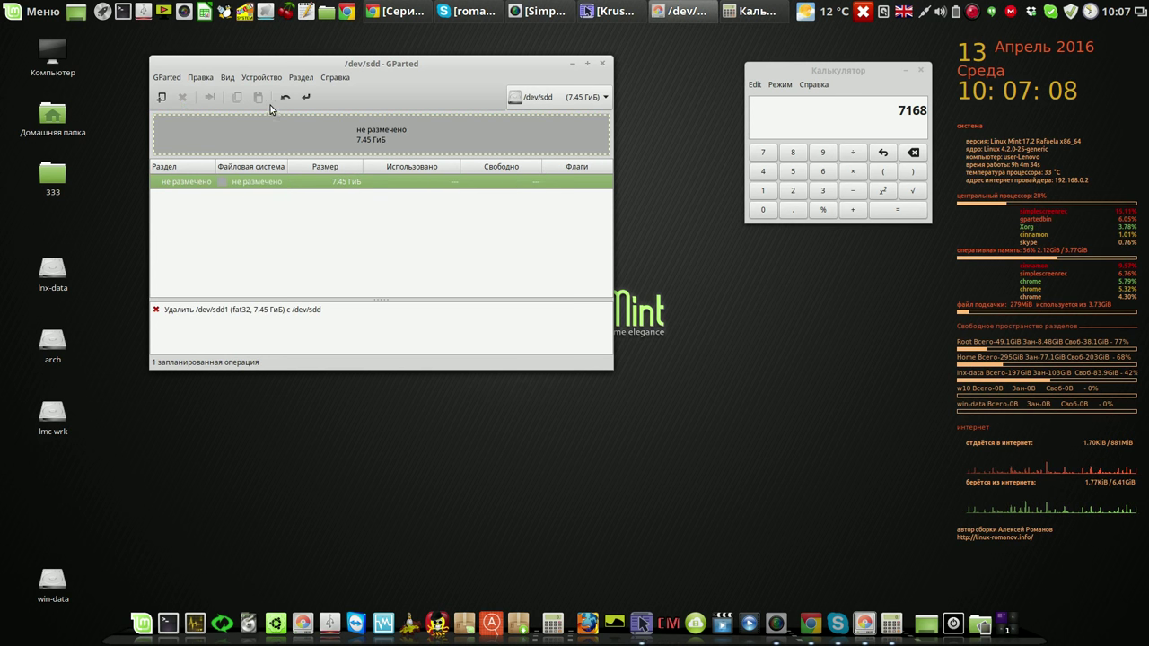
{"action": "left_click", "coordinate": [307, 98]}
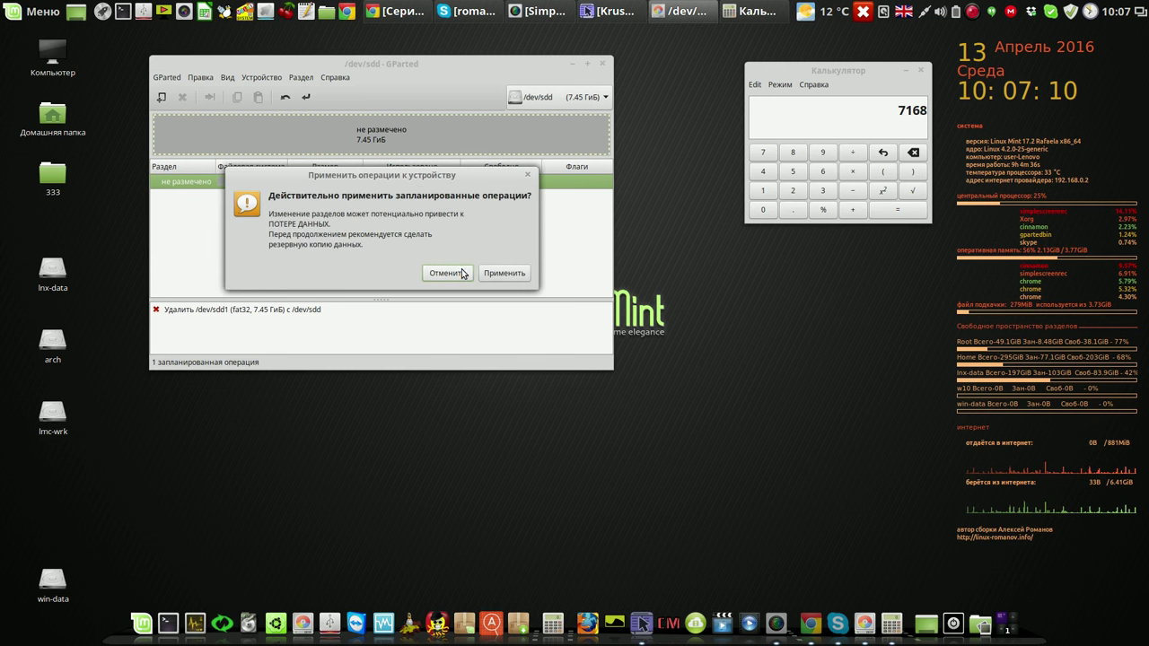
{"action": "left_click", "coordinate": [493, 278]}
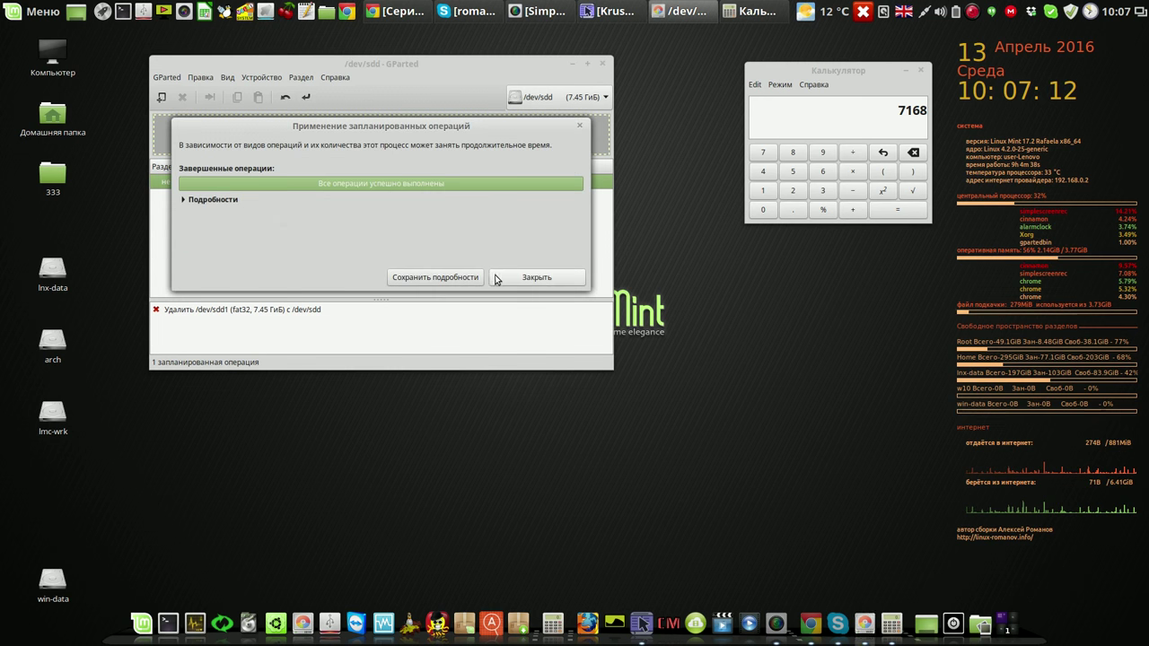
{"action": "left_click", "coordinate": [539, 278]}
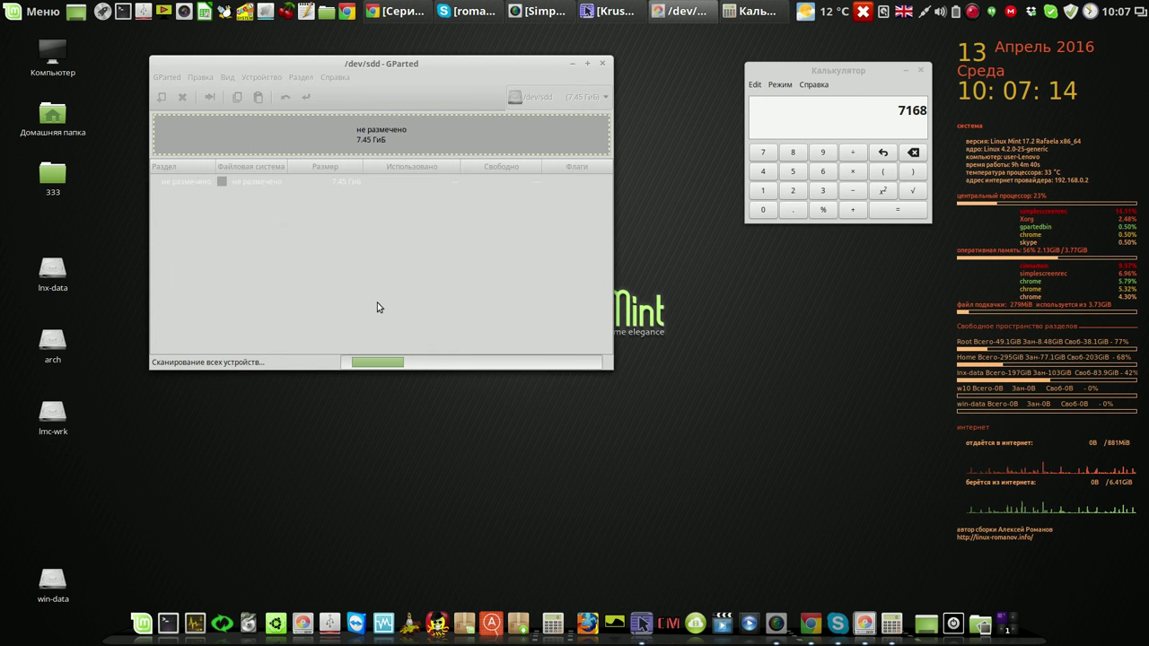
{"action": "right_click", "coordinate": [973, 12]}
{"action": "left_click", "coordinate": [988, 29]}
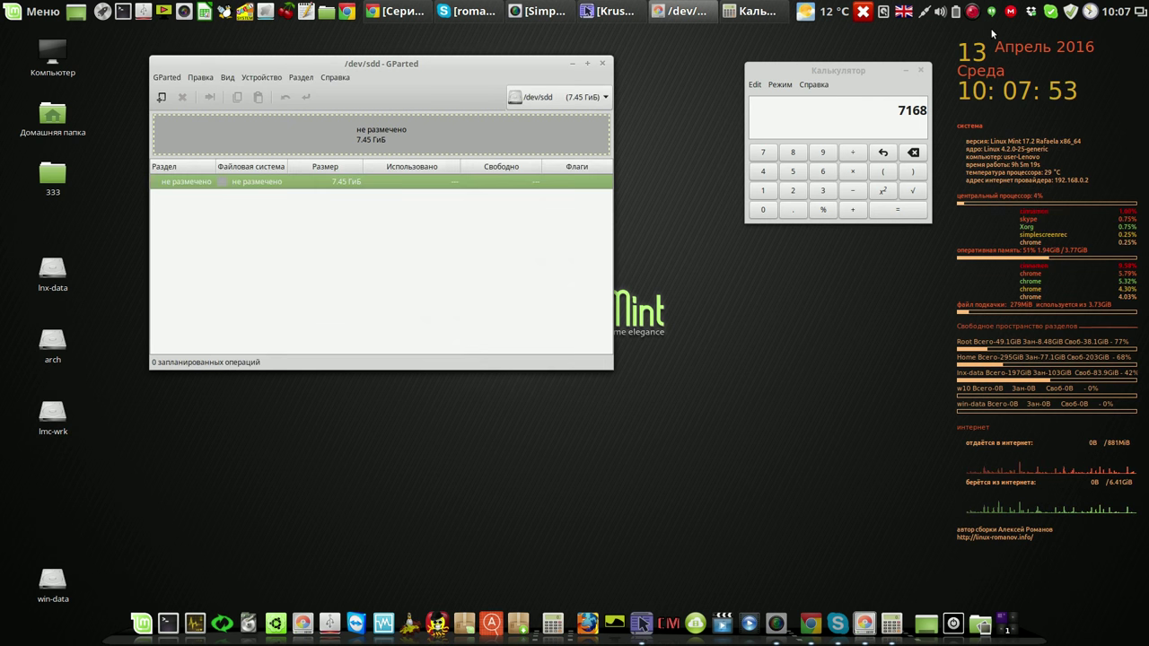
- Show the device information, create a new msdos partition table on /dev/sdd and widen the GParted window
{"action": "left_click", "coordinate": [226, 77]}
{"action": "left_click", "coordinate": [237, 95]}
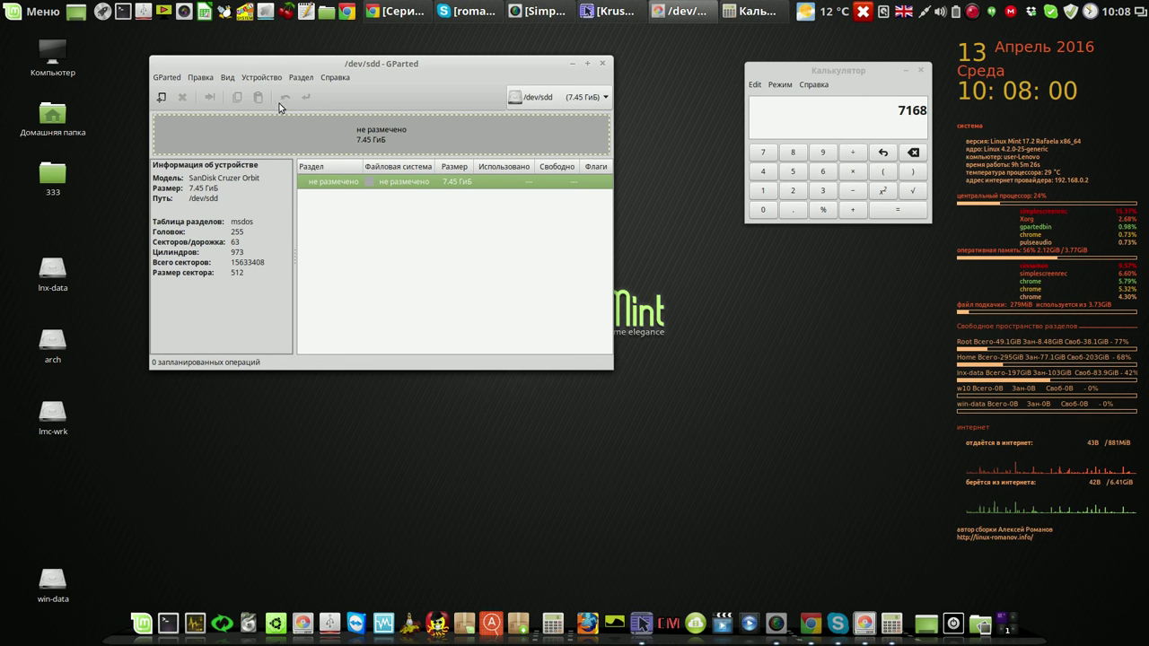
{"action": "left_click", "coordinate": [270, 79]}
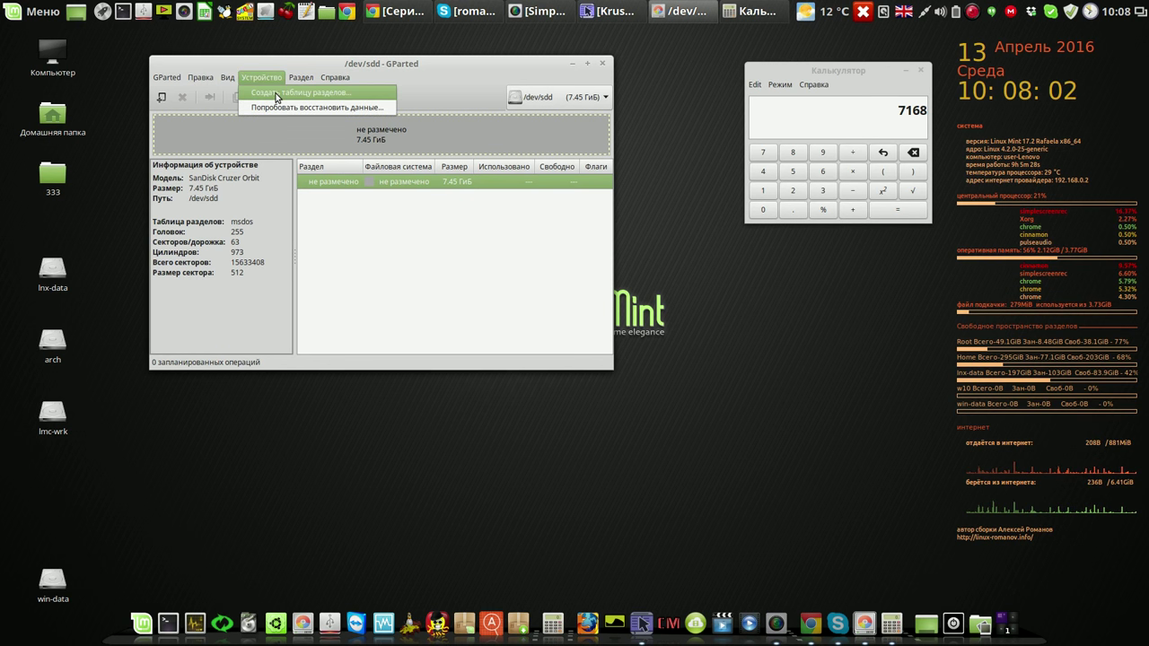
{"action": "left_click", "coordinate": [279, 94]}
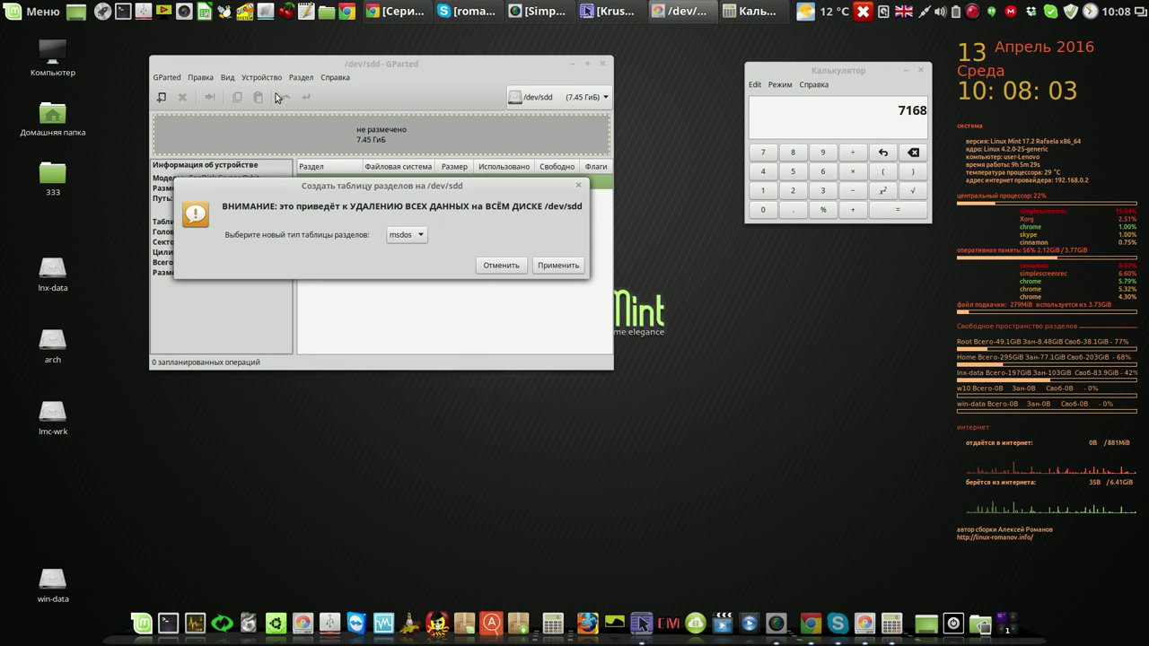
{"action": "left_click", "coordinate": [558, 266]}
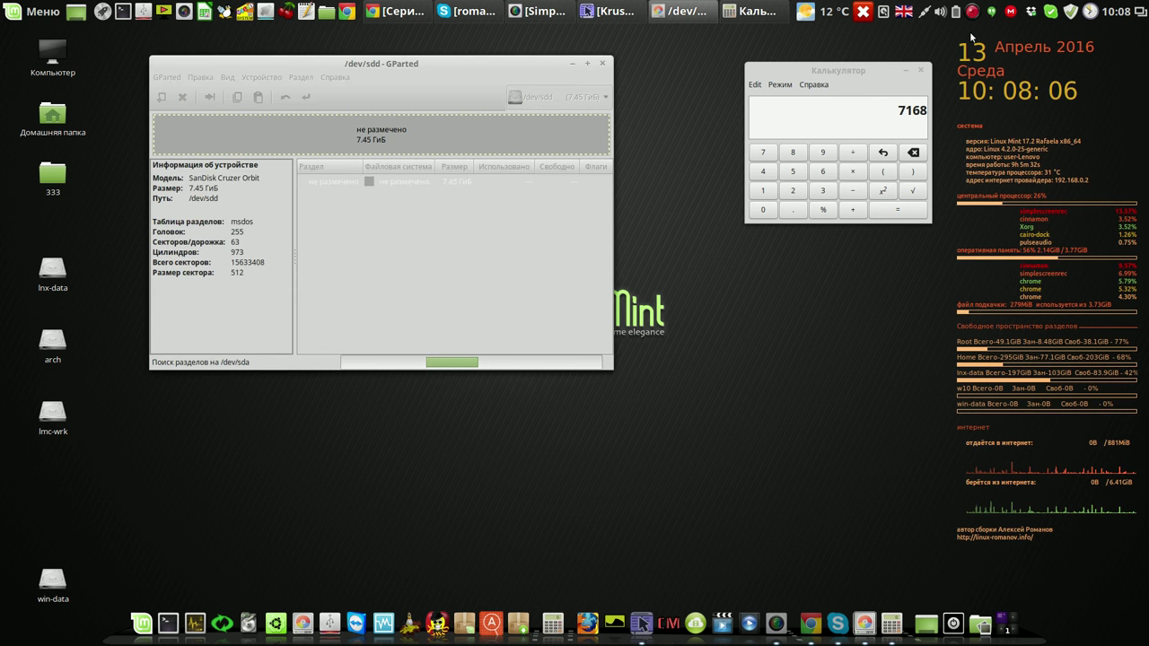
{"action": "left_click_drag", "start_coordinate": [618, 366], "coordinate": [734, 378]}
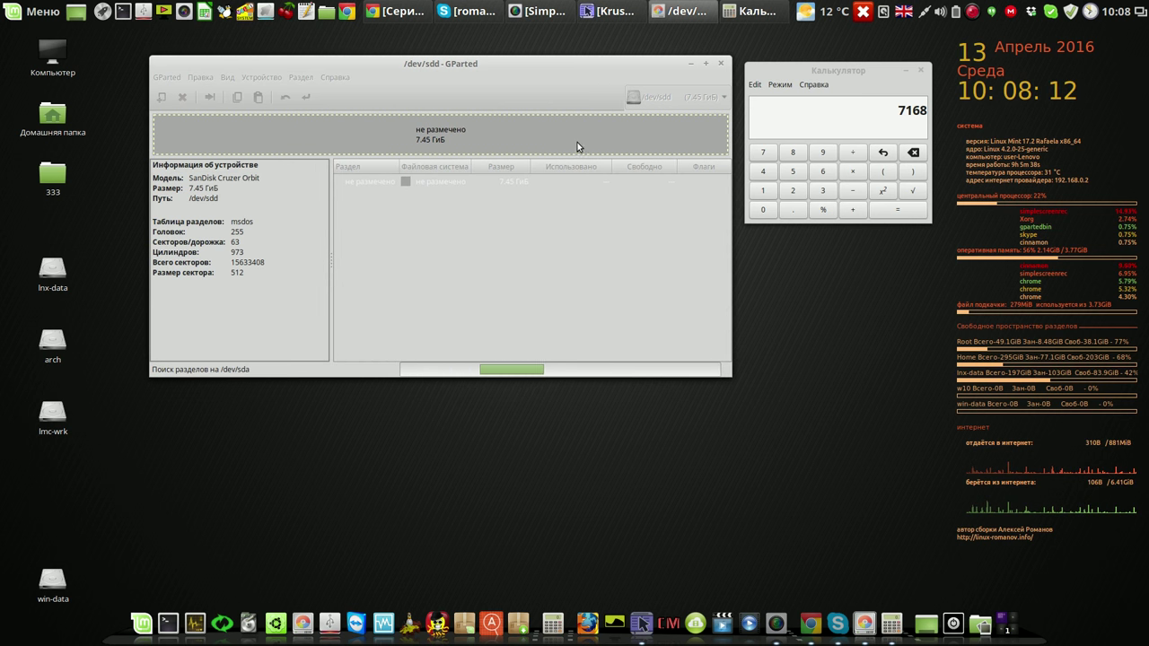
{"action": "left_click", "coordinate": [974, 11]}
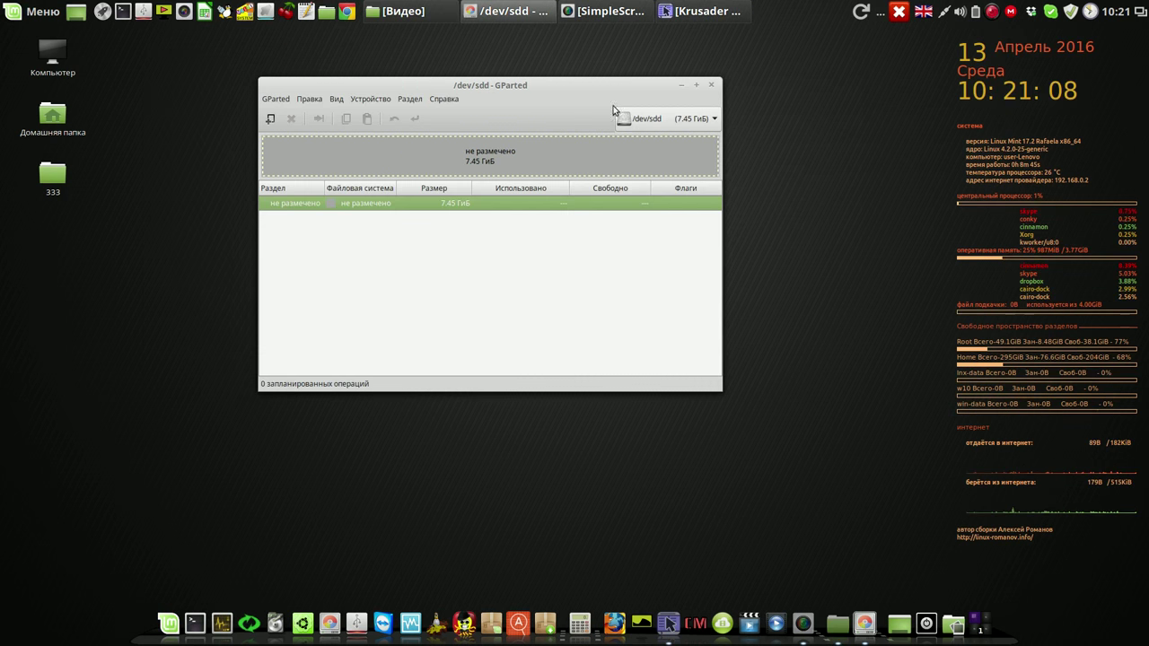
- Add a new primary fat32 partition of 7633 MiB labelled multisystem on /dev/sdd
{"action": "left_click", "coordinate": [377, 101]}
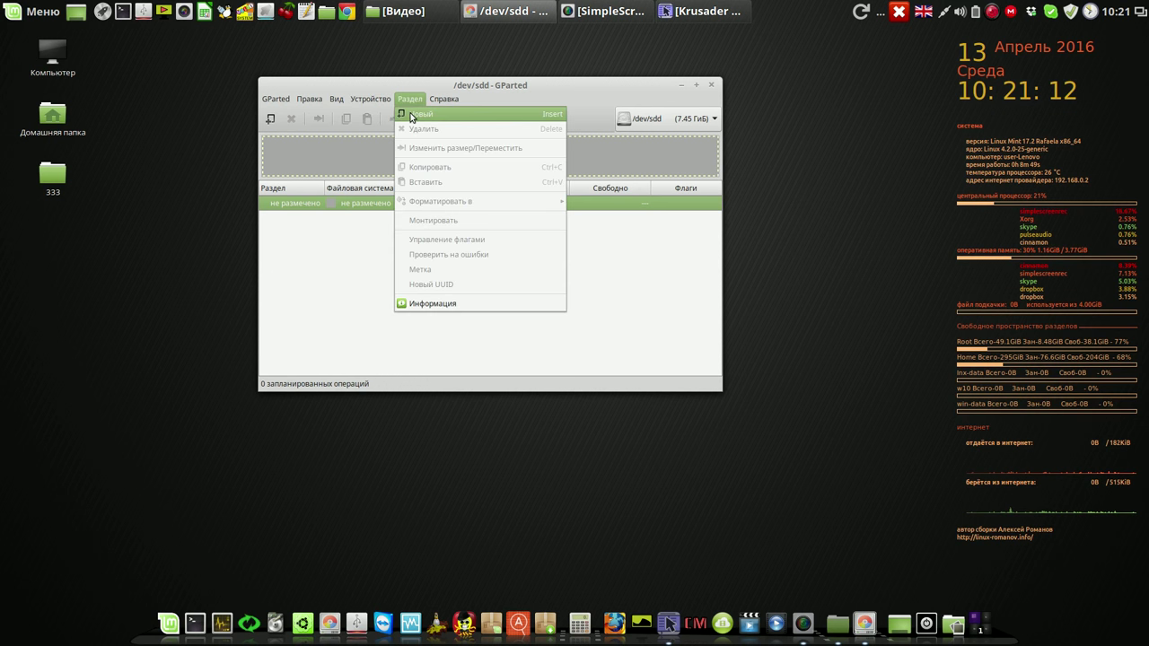
{"action": "left_click", "coordinate": [415, 114]}
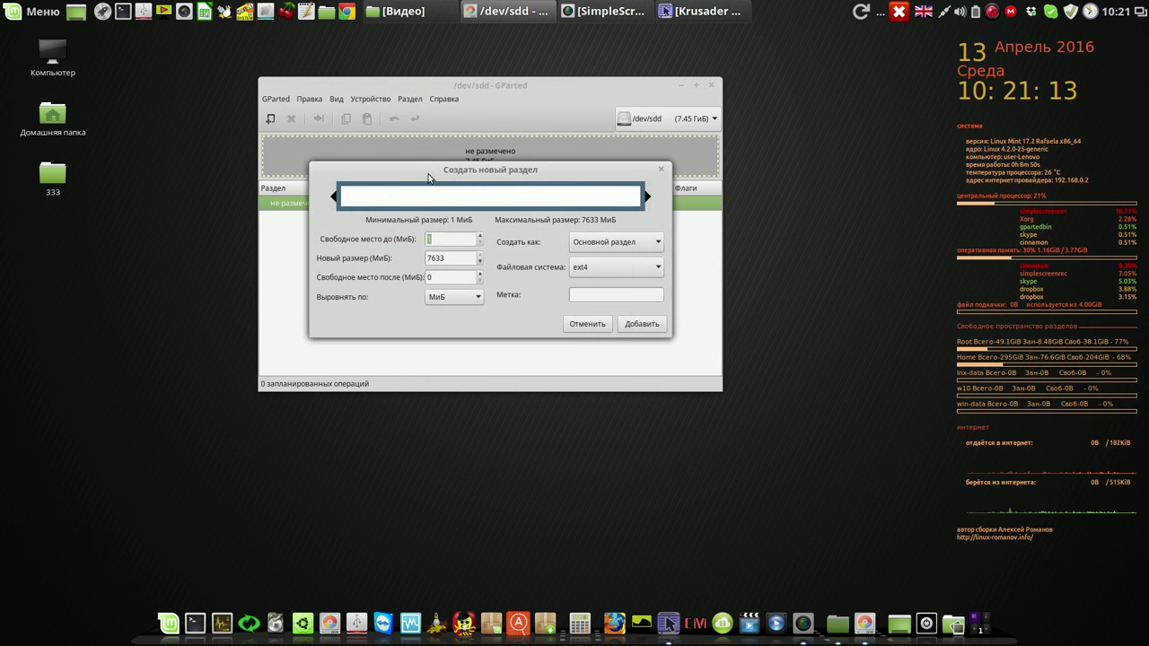
{"action": "left_click", "coordinate": [654, 271]}
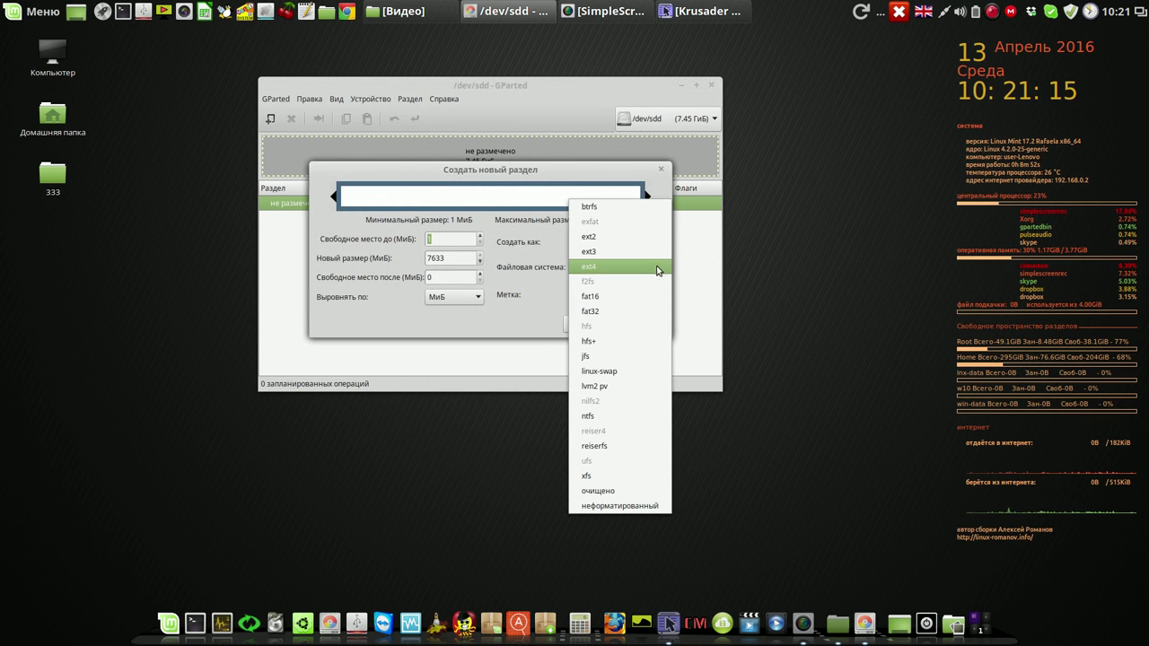
{"action": "left_click", "coordinate": [608, 308]}
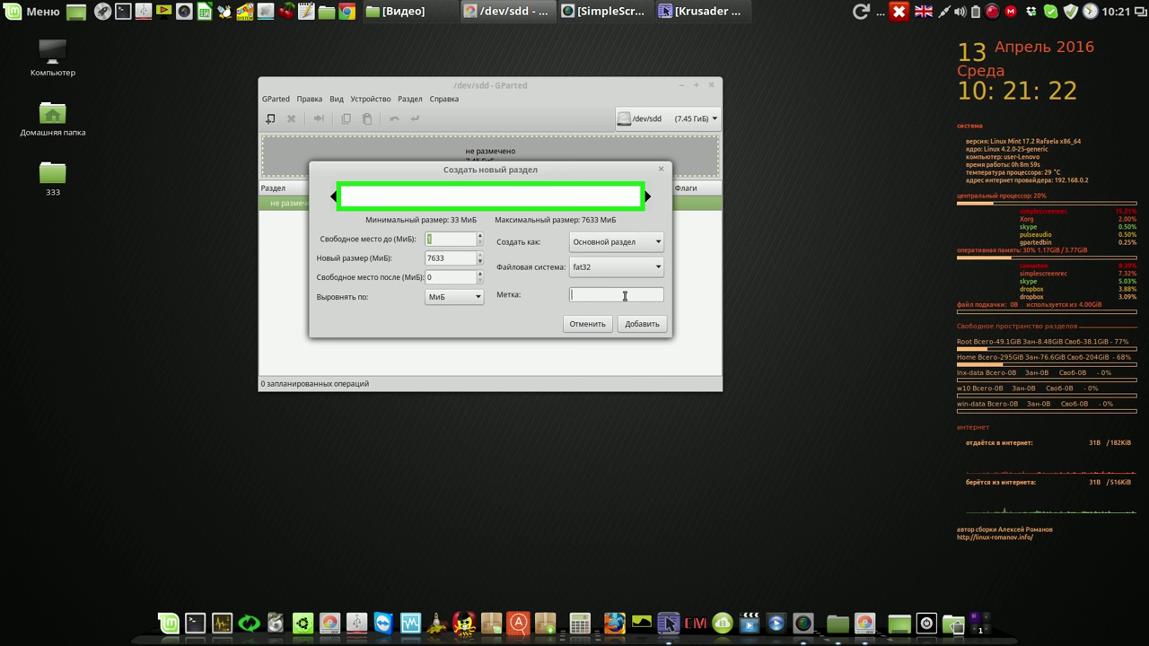
{"action": "left_click", "coordinate": [628, 296]}
{"action": "type", "text": "multisystem"}
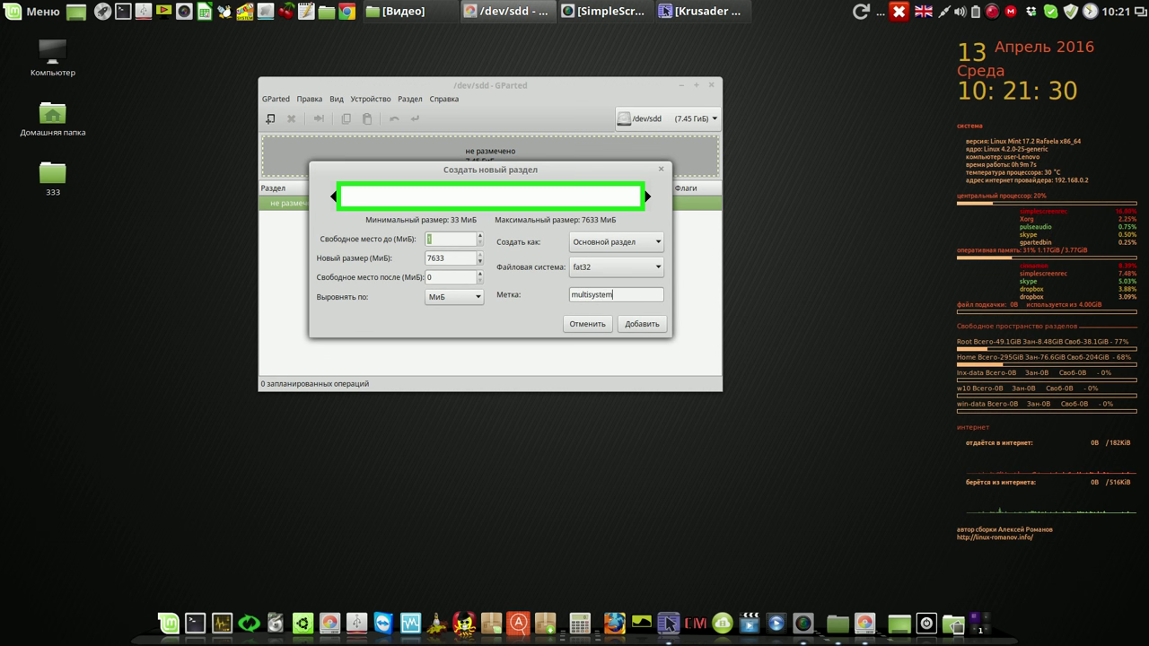
{"action": "left_click", "coordinate": [635, 324]}
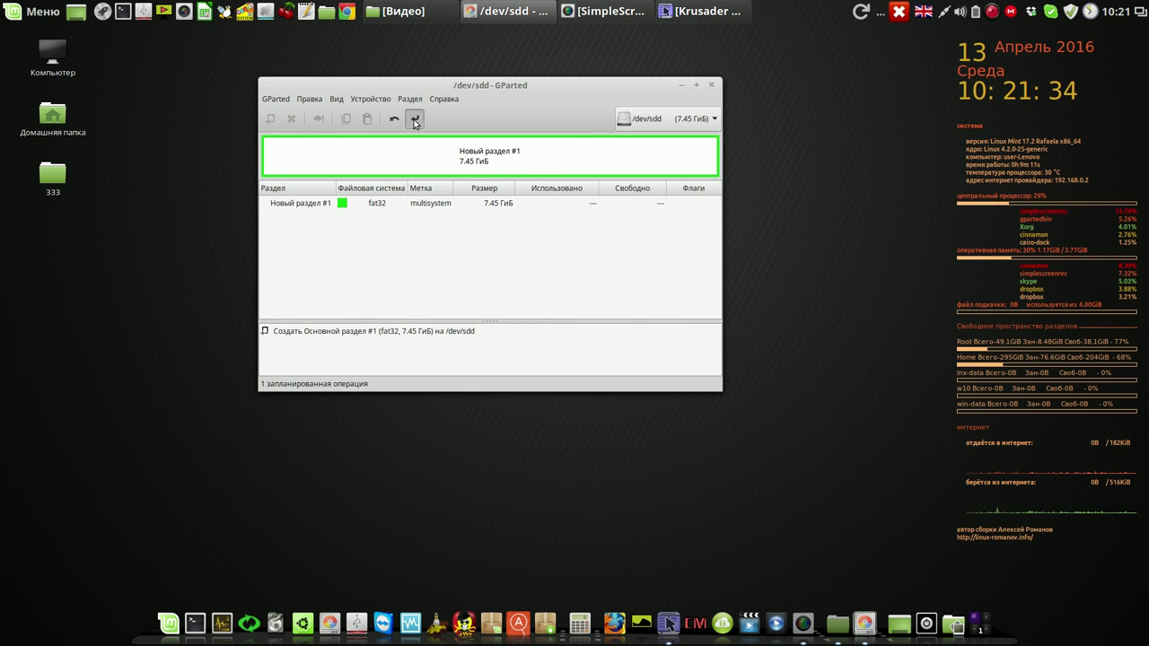
- Apply the pending partition creation to /dev/sdd and close the operations report
{"action": "left_click", "coordinate": [414, 122]}
{"action": "left_click", "coordinate": [597, 294]}
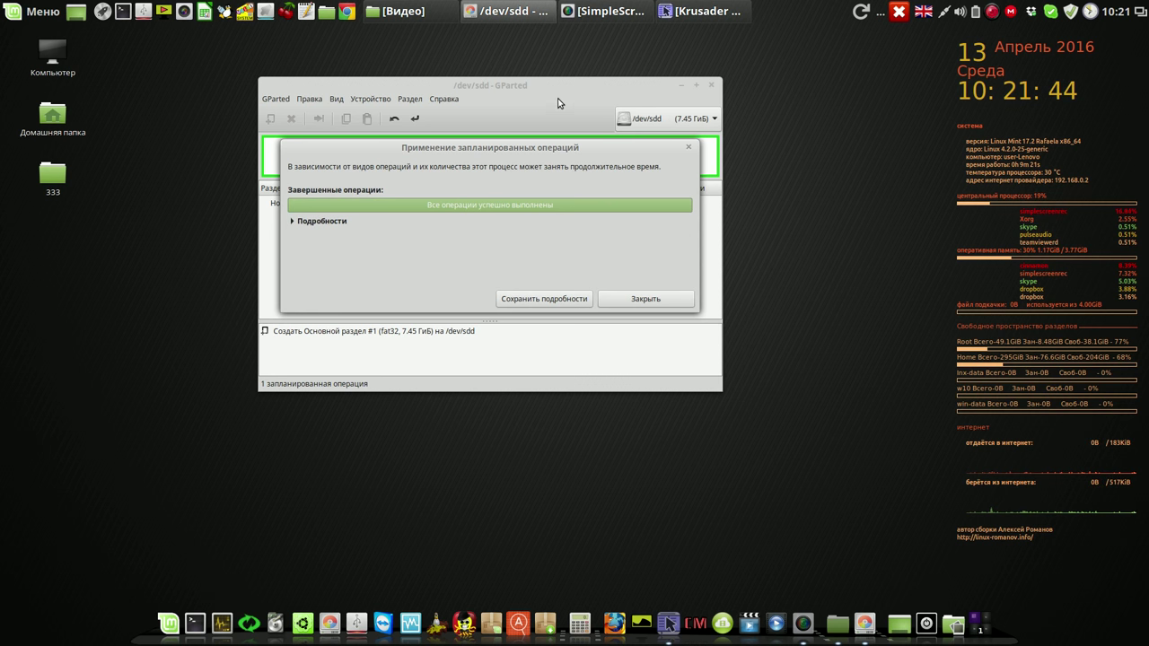
{"action": "left_click", "coordinate": [659, 300]}
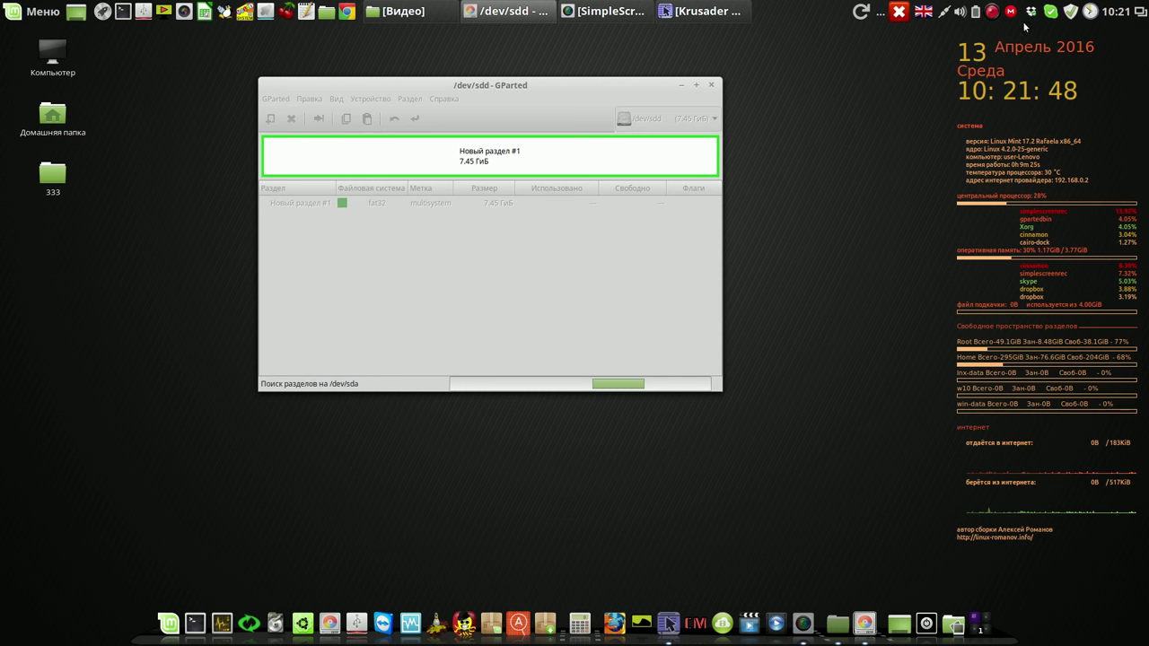
{"action": "left_click", "coordinate": [991, 11]}
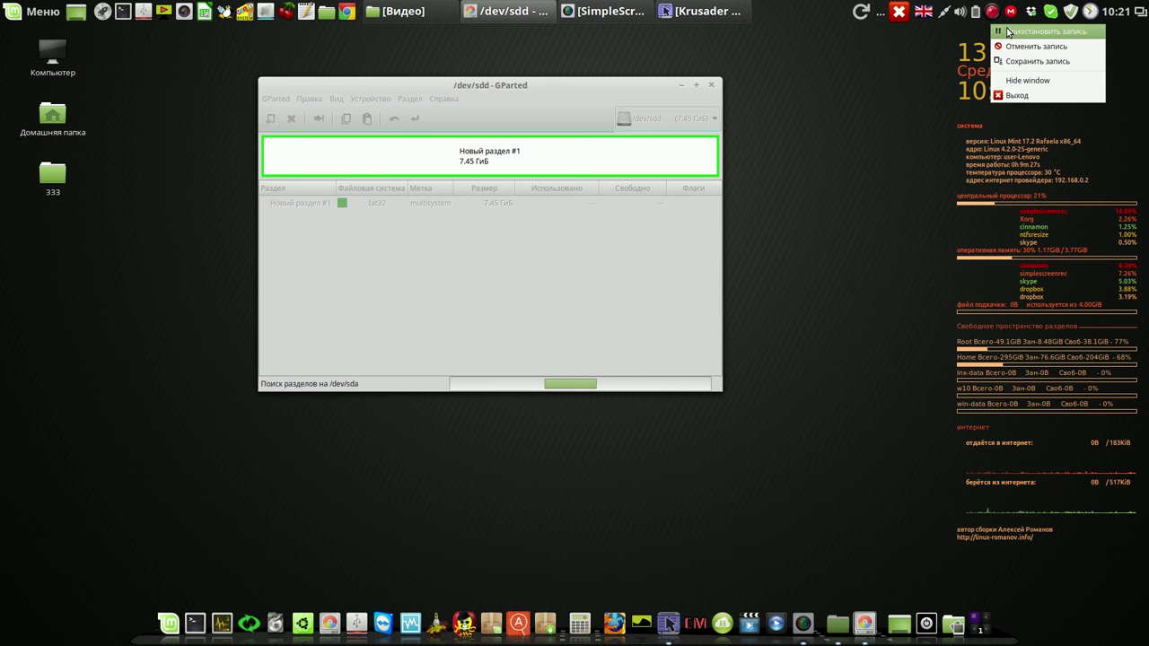
{"action": "left_click", "coordinate": [1023, 31]}
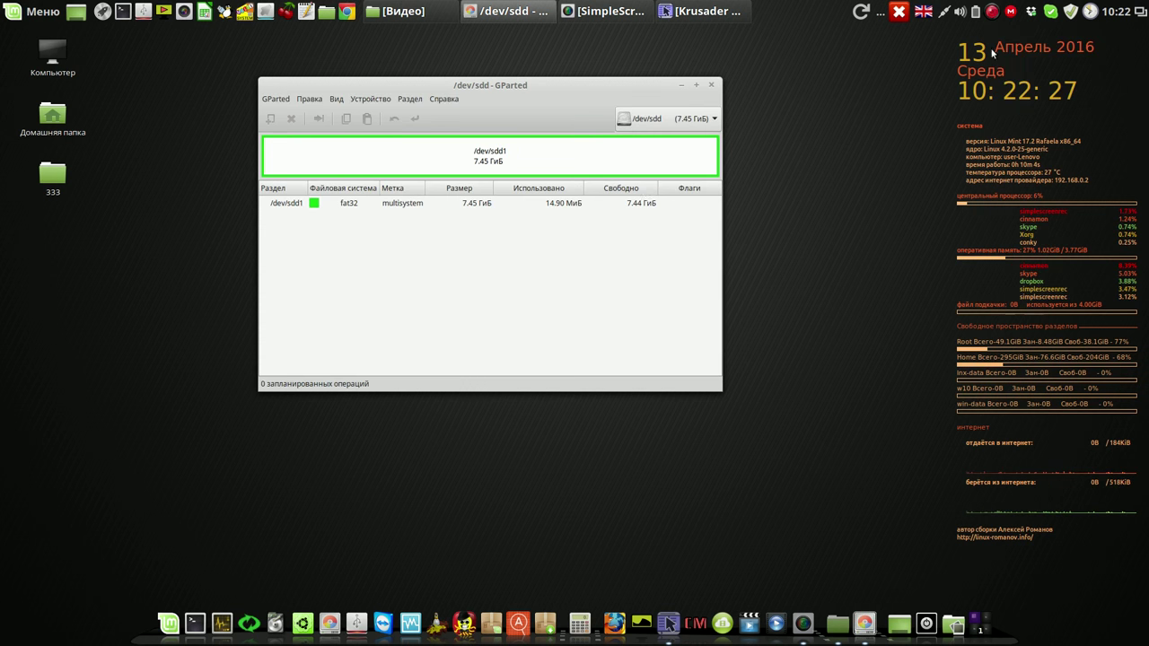
- Minimise GParted, launch MultiSystem and close the file manager window of the multisystem drive
{"action": "left_click", "coordinate": [364, 208]}
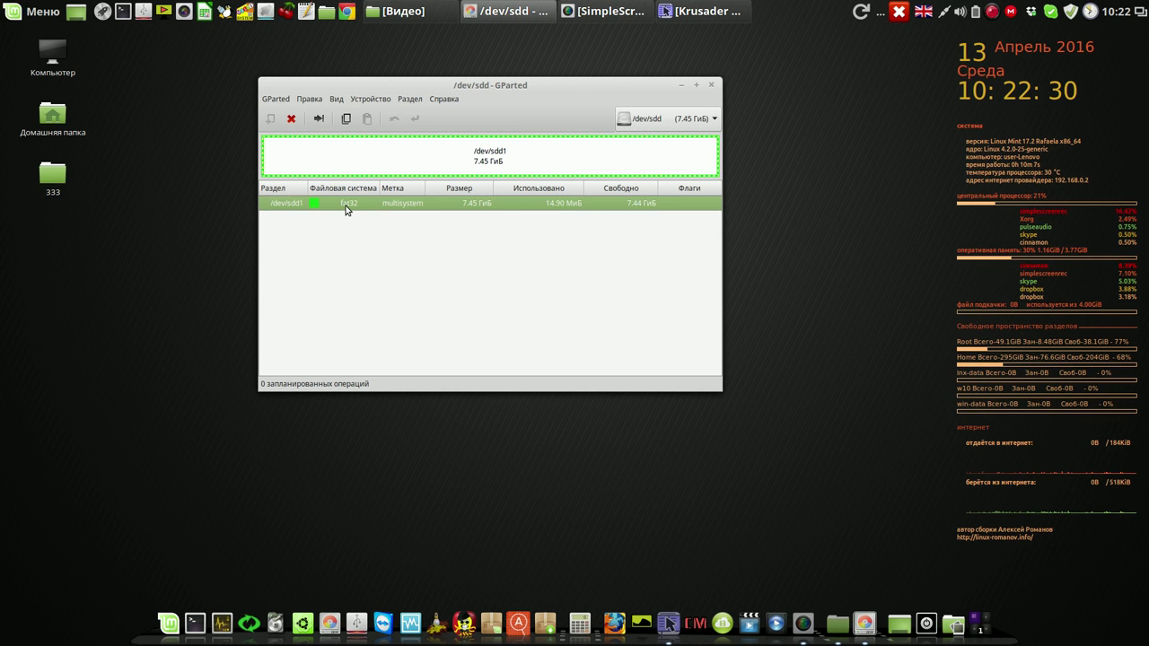
{"action": "left_click", "coordinate": [682, 87]}
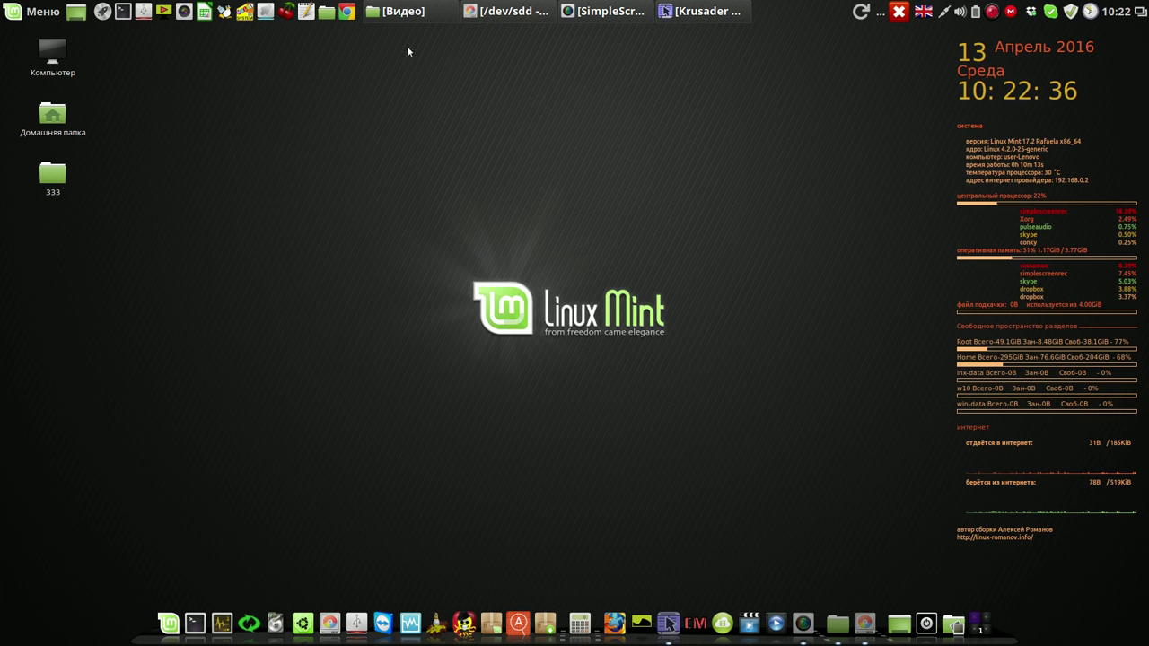
{"action": "left_click", "coordinate": [245, 13]}
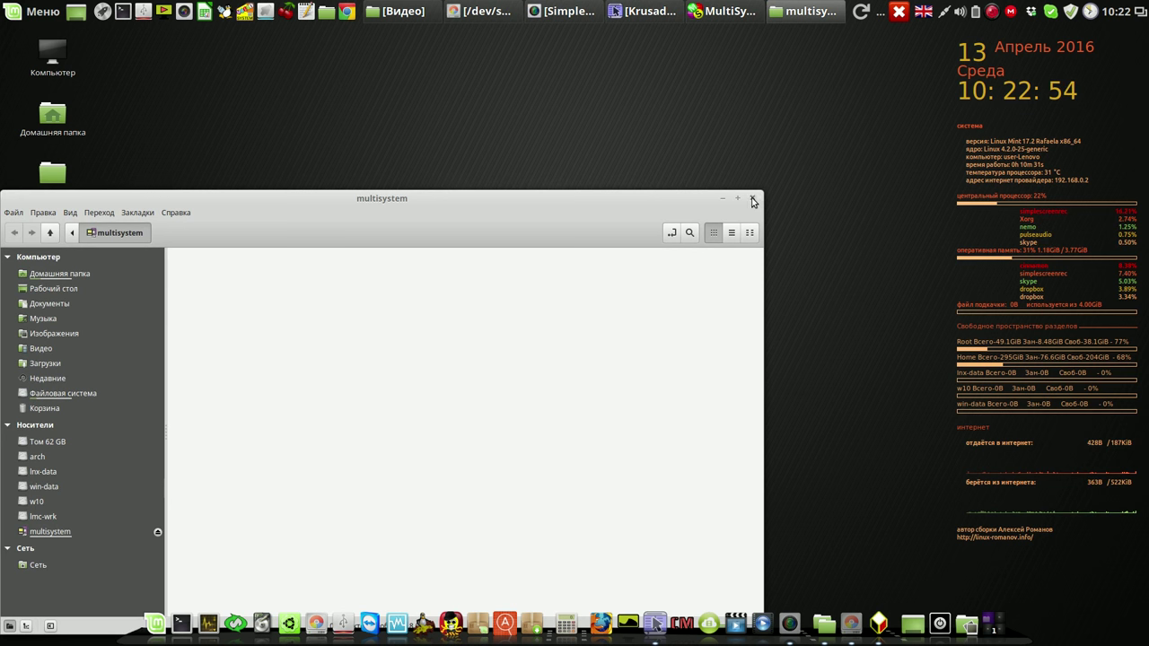
{"action": "left_click", "coordinate": [753, 201]}
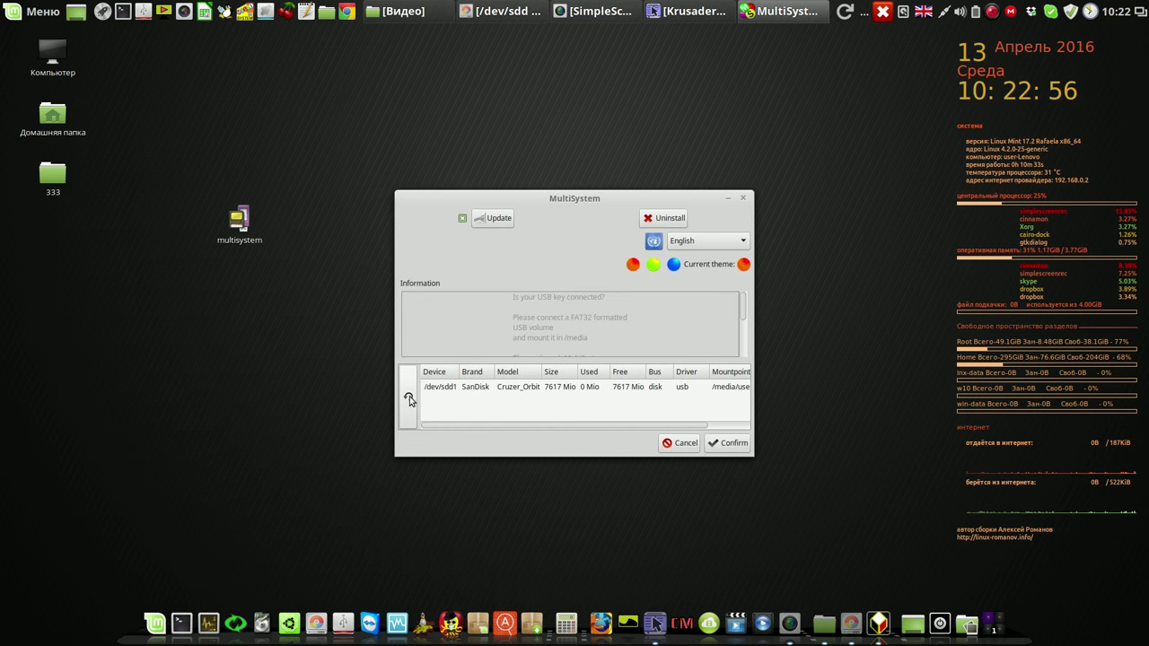
- Choose /dev/sdd1 as the USB volume, confirm the Grub2 installation on it and reposition the MultiSystem window
{"action": "left_click", "coordinate": [445, 387]}
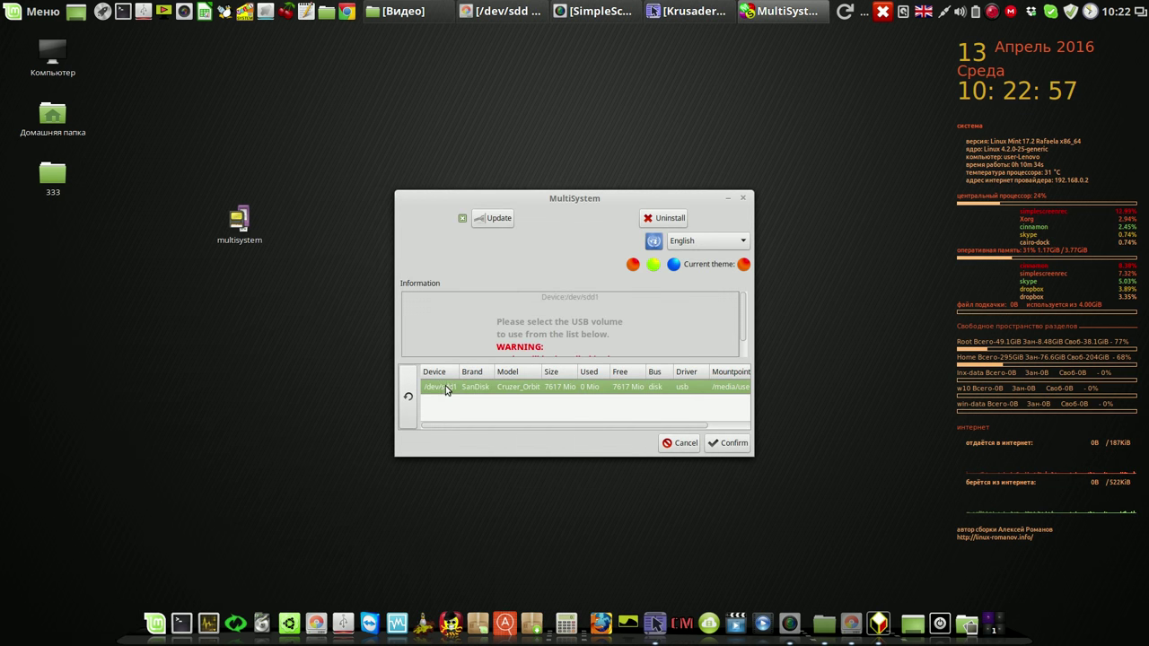
{"action": "left_click", "coordinate": [738, 444]}
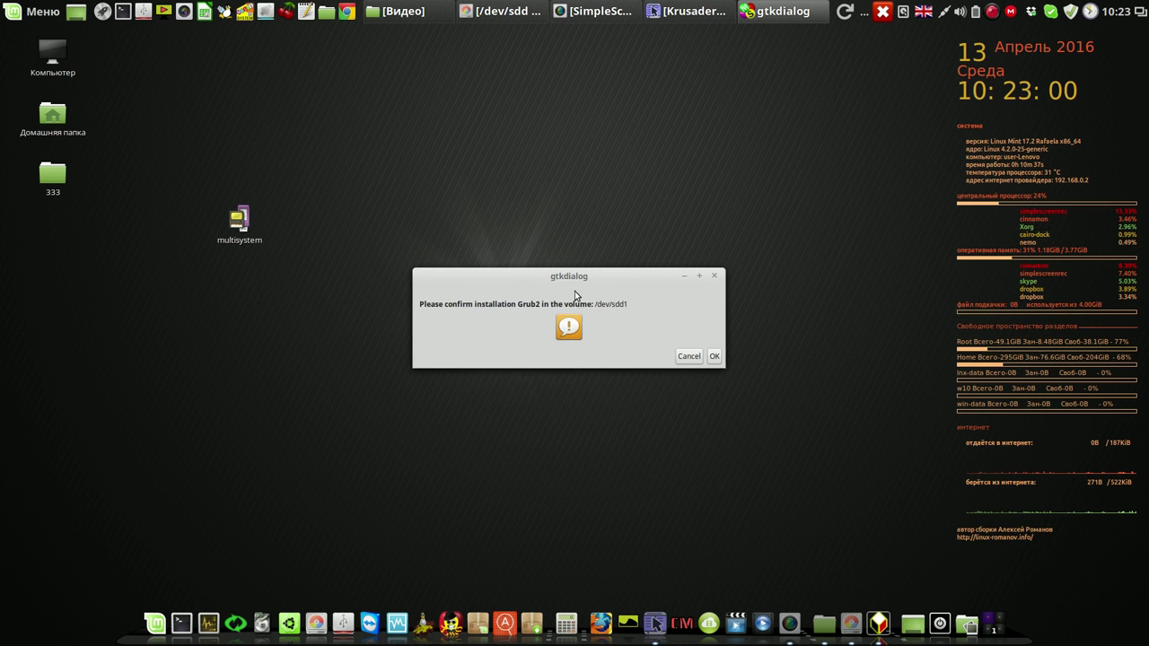
{"action": "left_click", "coordinate": [715, 356]}
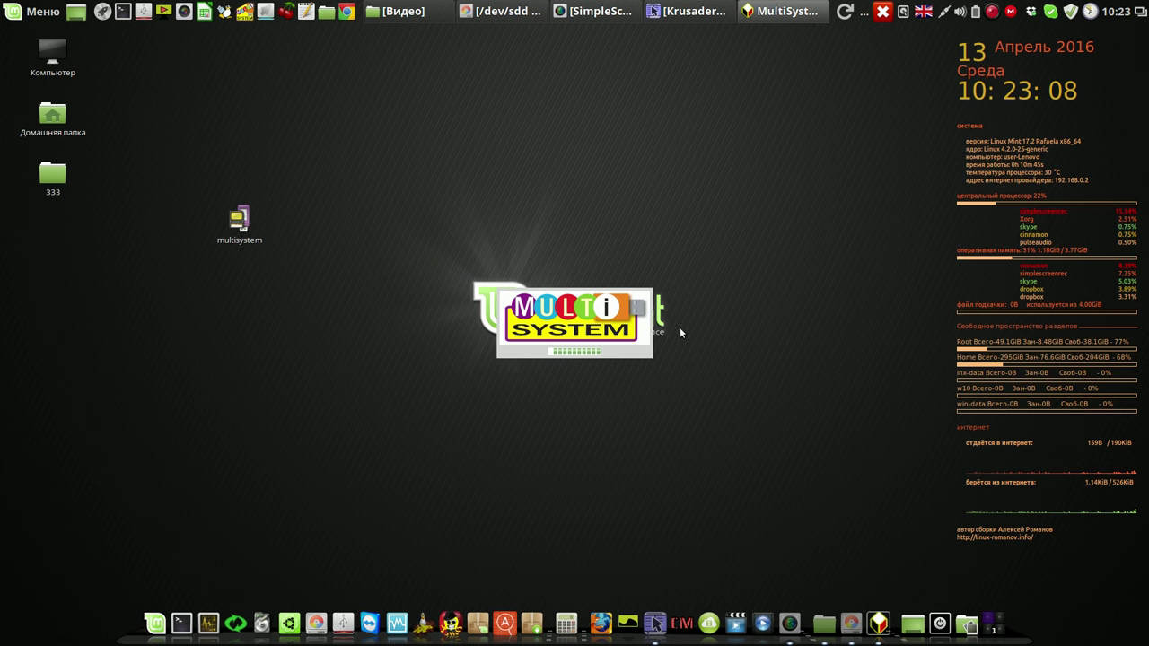
{"action": "left_click_drag", "start_coordinate": [659, 205], "coordinate": [547, 93]}
- Switch to Krusader, review the ISO files in folder 333 and minimise its window
{"action": "left_click", "coordinate": [690, 11]}
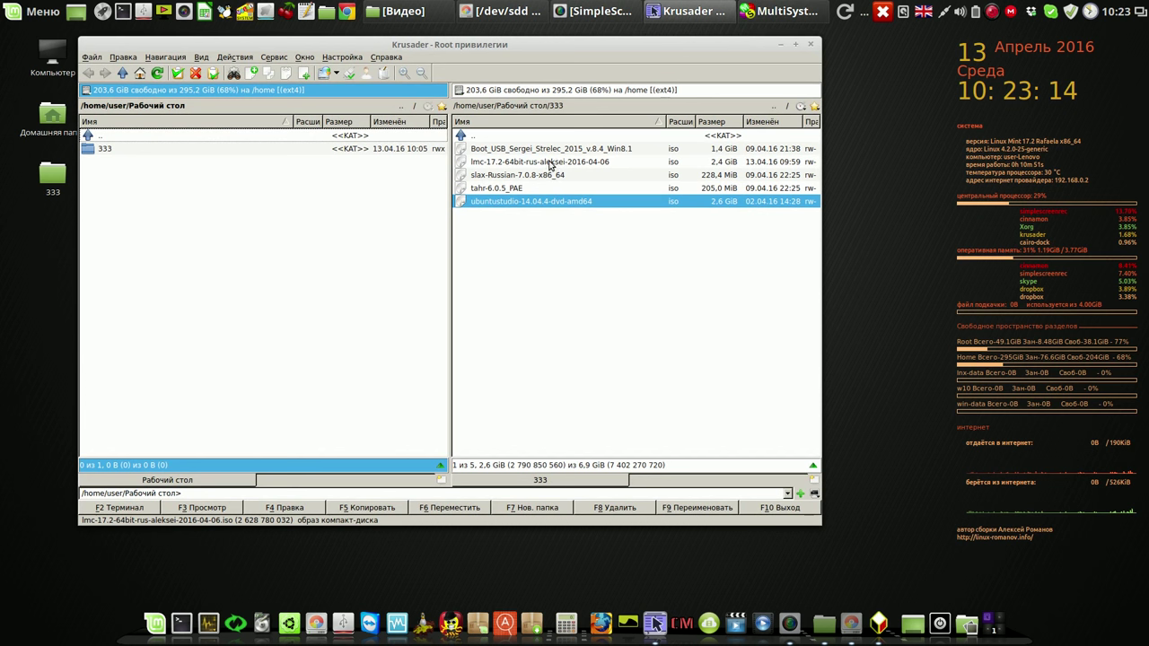
{"action": "left_click", "coordinate": [563, 149]}
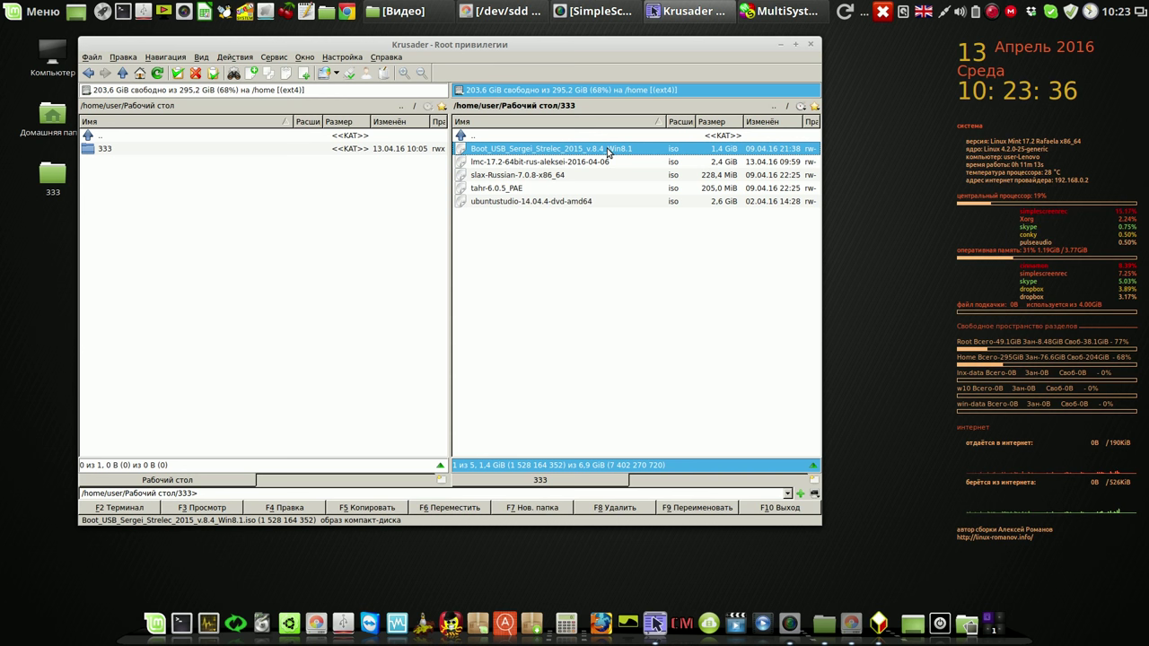
{"action": "left_click", "coordinate": [778, 44]}
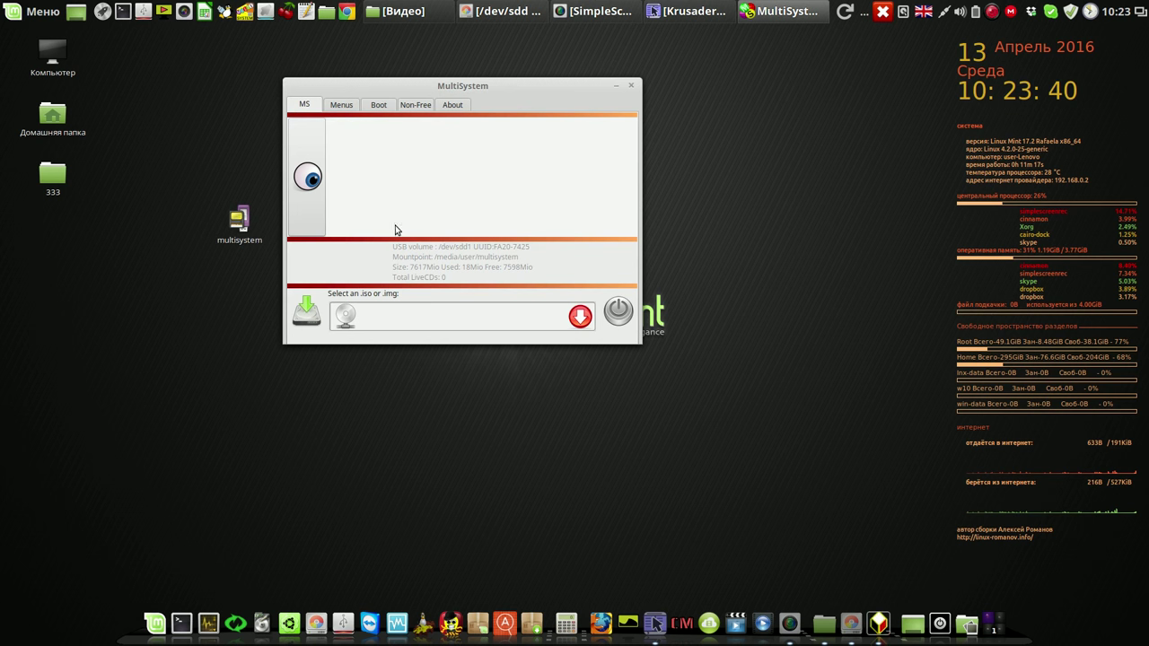
- Try to add Boot_USB_Sergei_Strelec_2015_v.8.4_Win8.1.iso from the desktop folder 333 to the USB, entering the administrator password and dismissing the error
{"action": "left_click", "coordinate": [346, 317]}
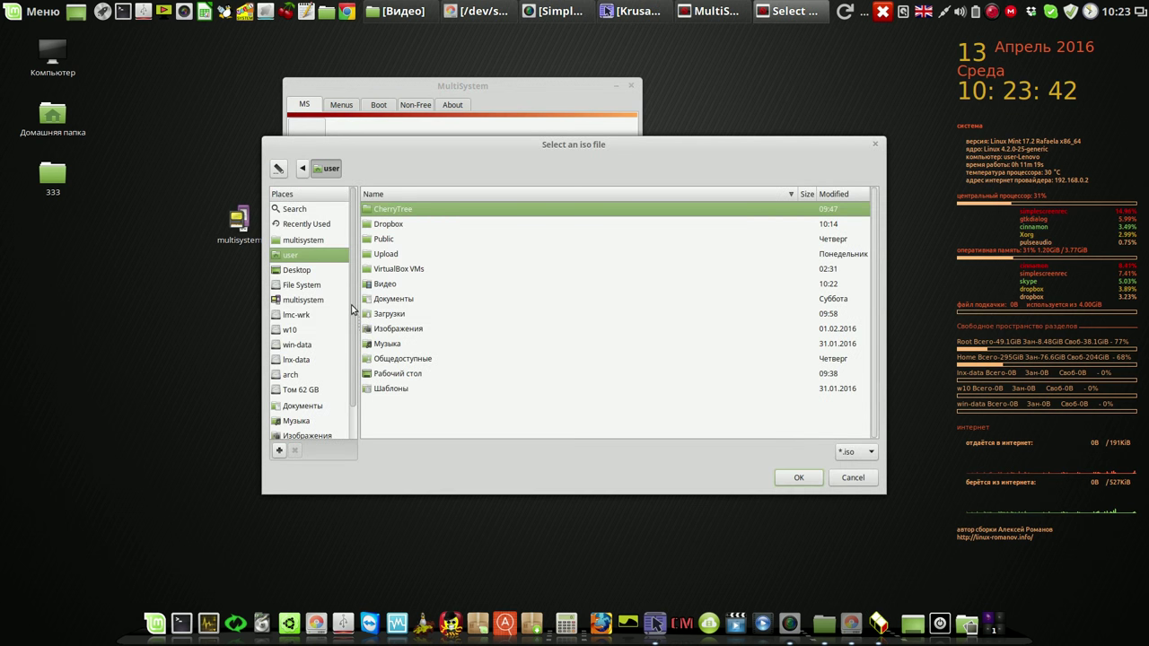
{"action": "left_click", "coordinate": [307, 268]}
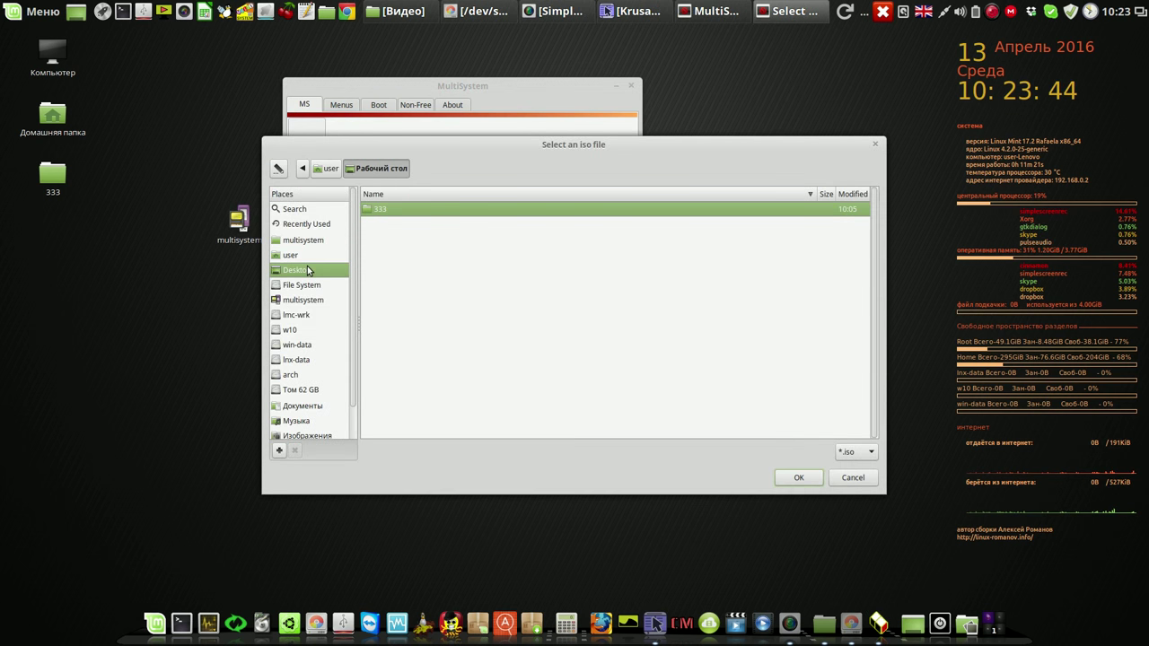
{"action": "double_click", "coordinate": [372, 208]}
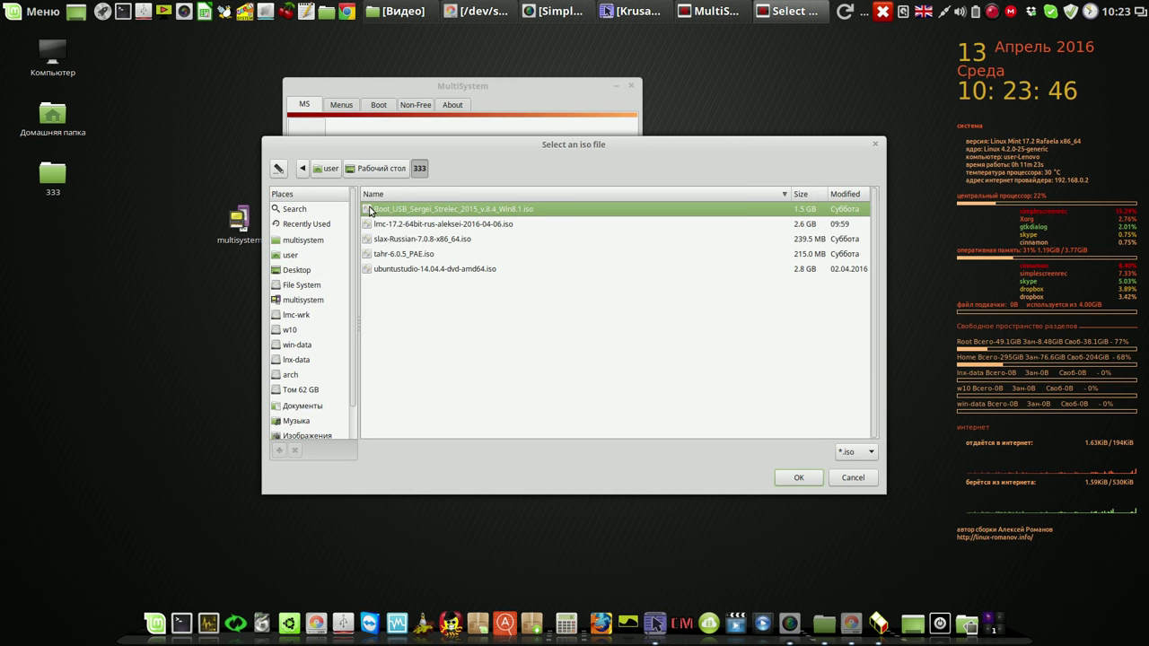
{"action": "left_click", "coordinate": [801, 478]}
{"action": "left_click", "coordinate": [488, 192]}
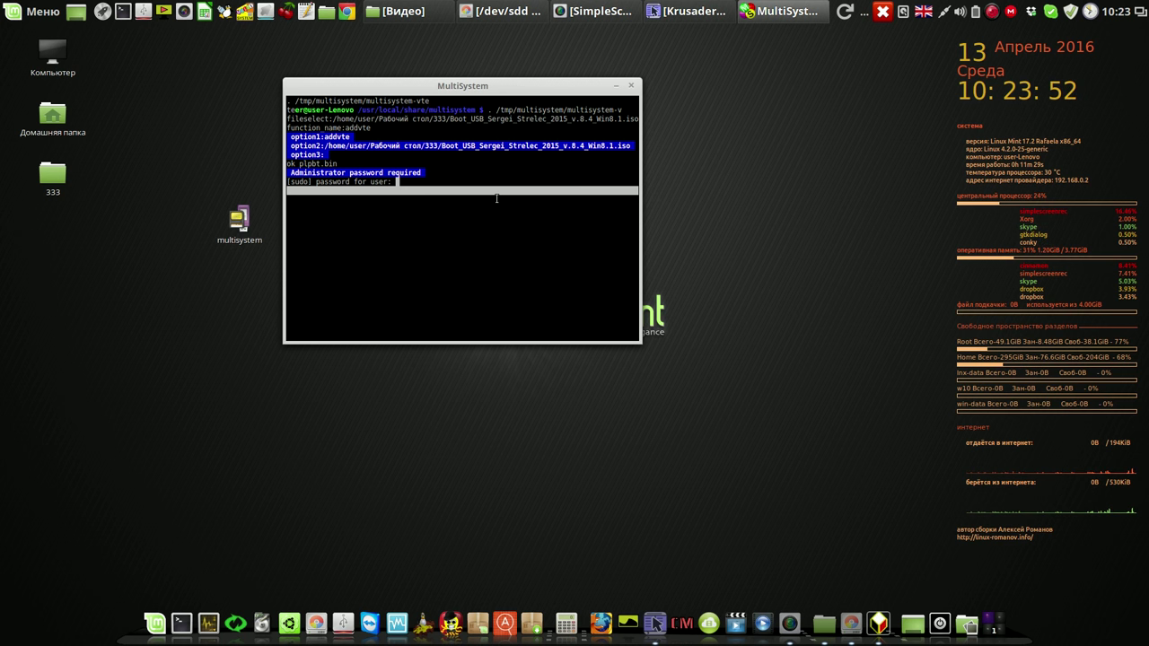
{"action": "key", "text": "Return"}
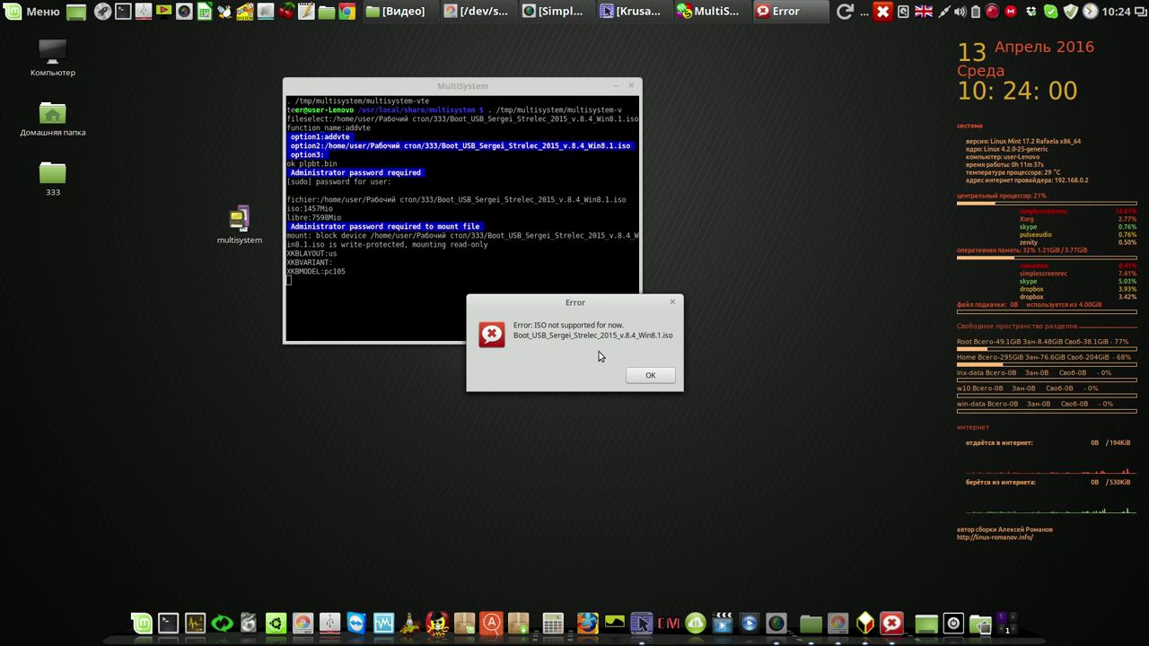
{"action": "left_click", "coordinate": [651, 377]}
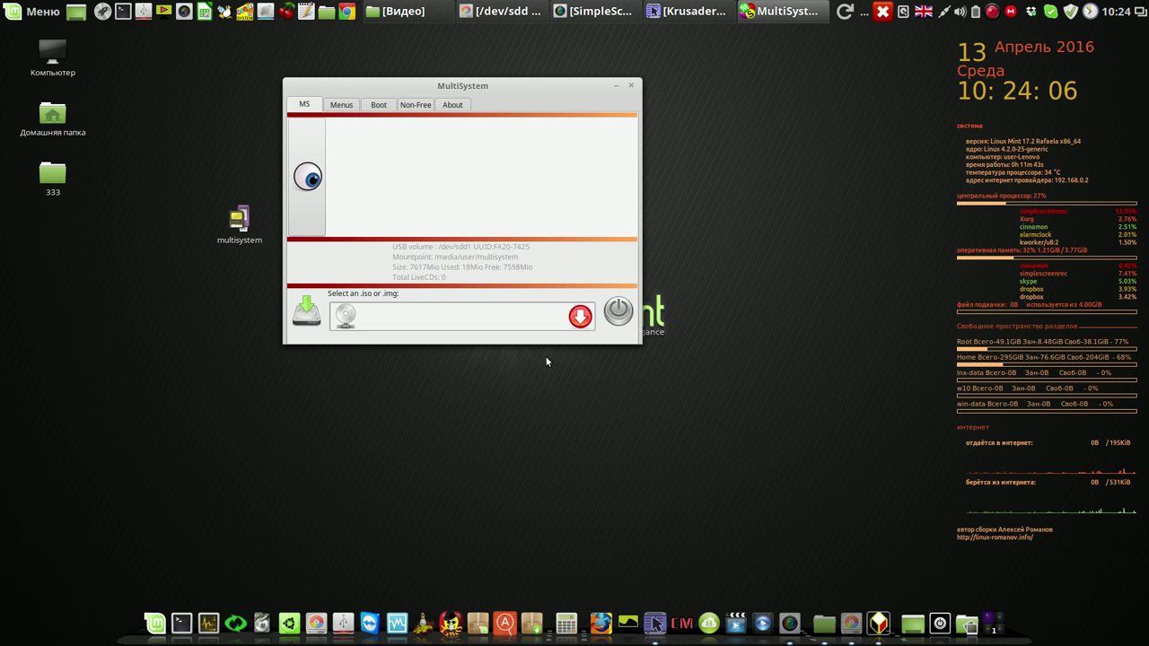
- Switch to Krusader and move Boot_USB_Sergei_Strelec_2015_v.8.4_Win8.1.iso from folder 333 to /home/user/Загрузки/
{"action": "left_click", "coordinate": [710, 11]}
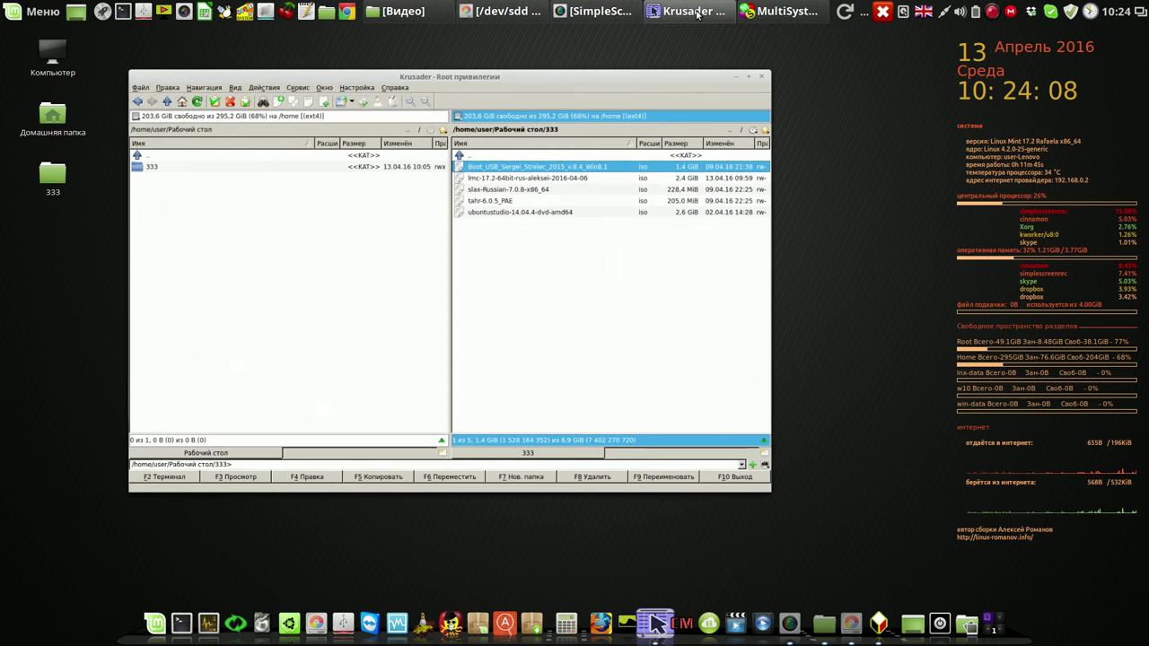
{"action": "right_click", "coordinate": [601, 154]}
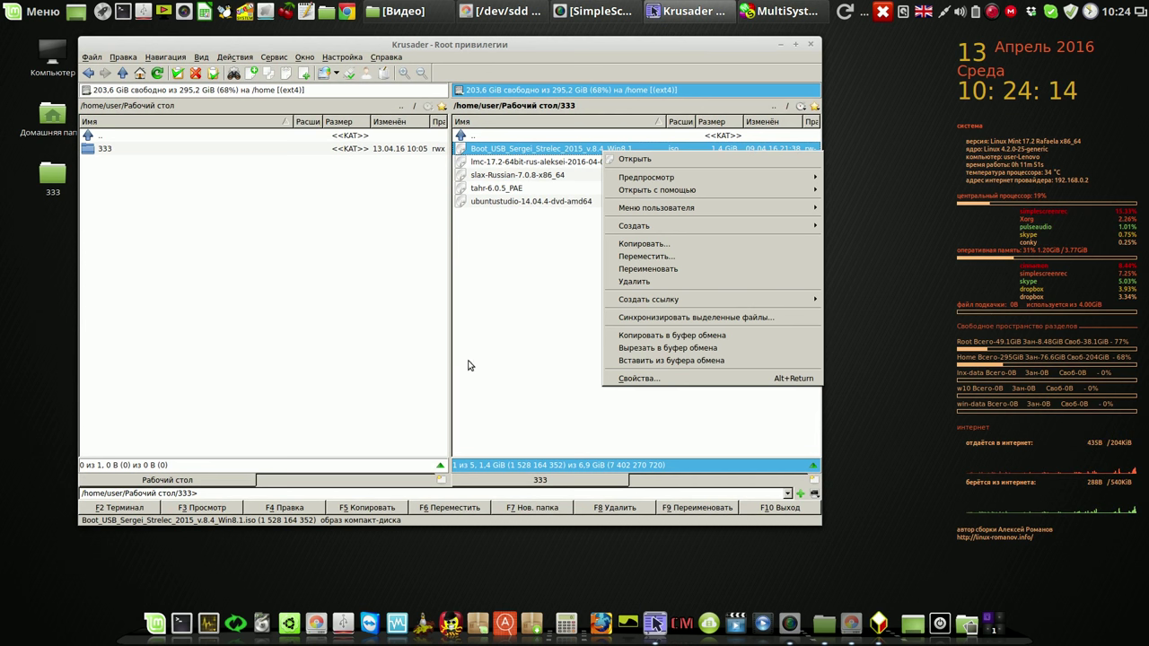
{"action": "left_click", "coordinate": [534, 307]}
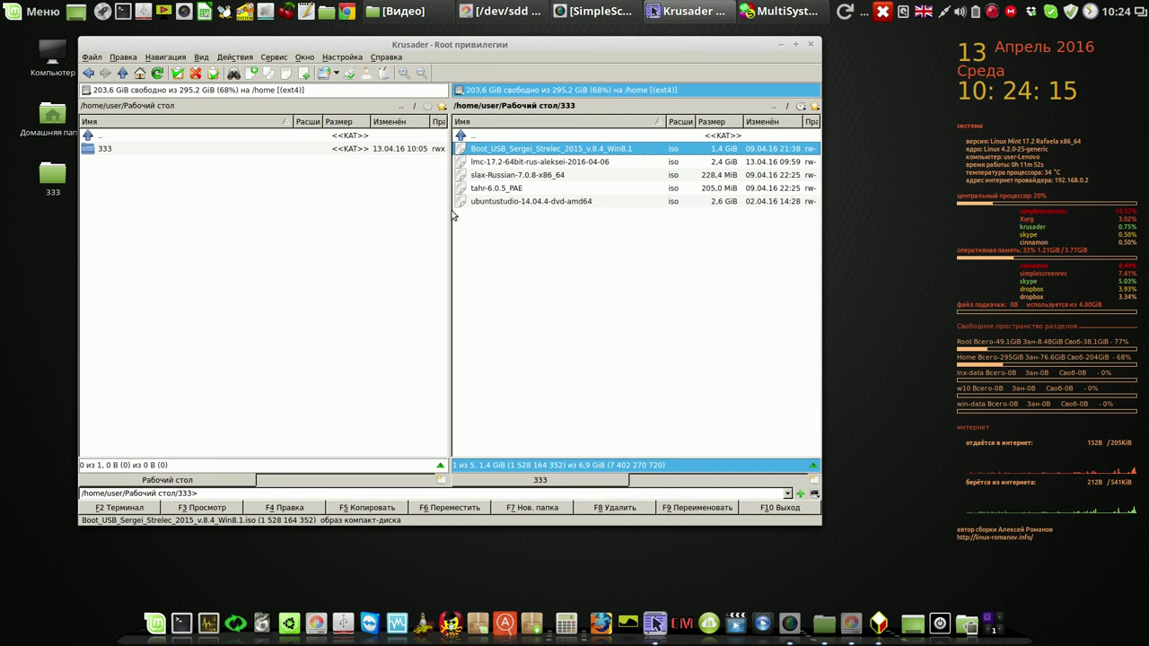
{"action": "left_click", "coordinate": [401, 107]}
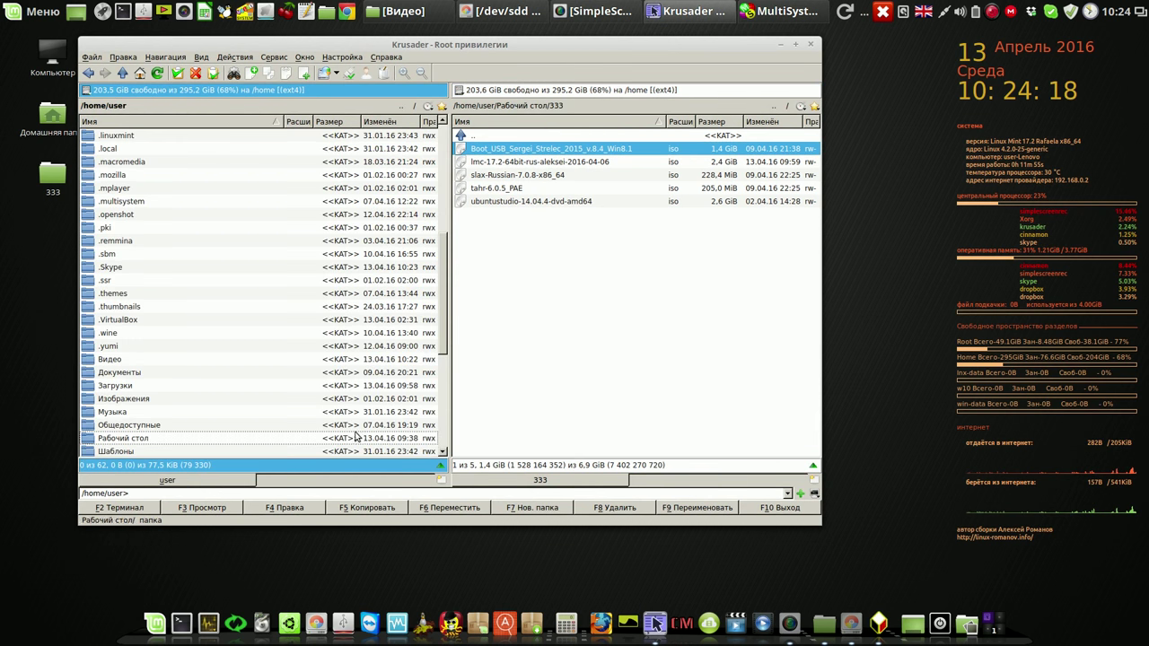
{"action": "double_click", "coordinate": [111, 386]}
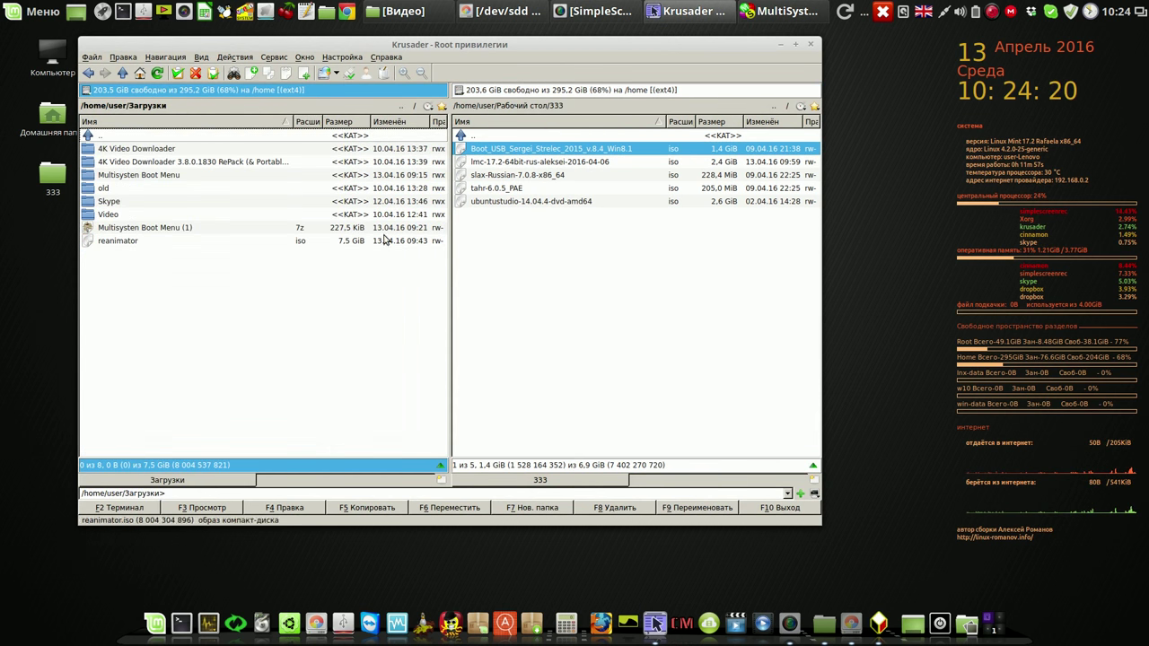
{"action": "left_click", "coordinate": [513, 151]}
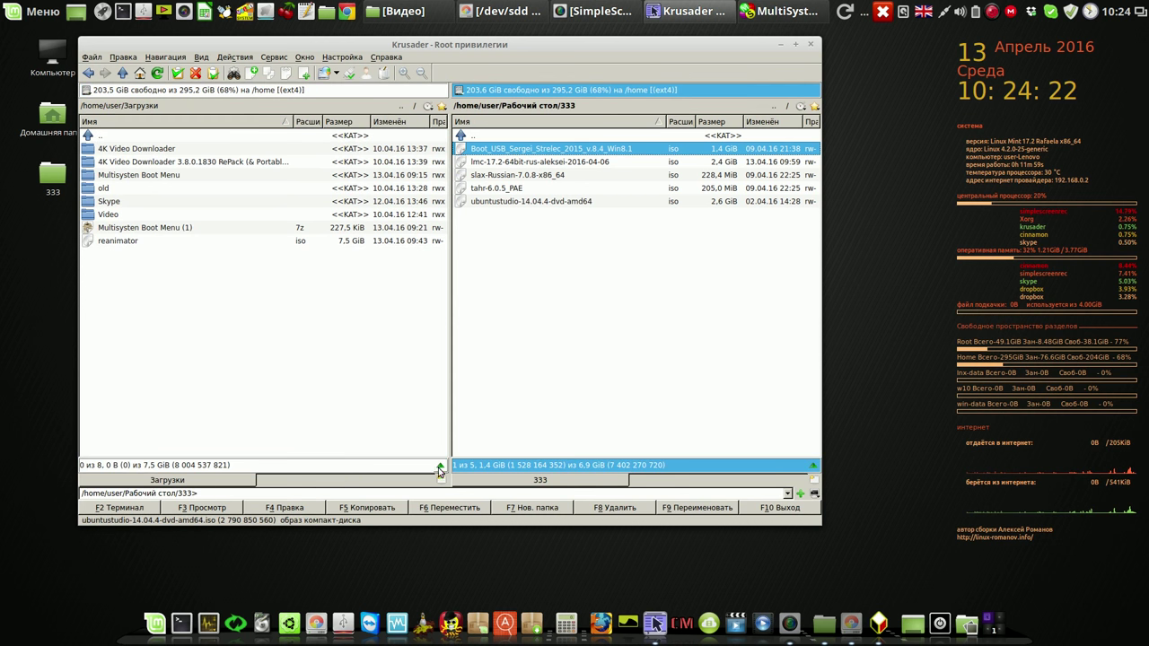
{"action": "left_click", "coordinate": [438, 511]}
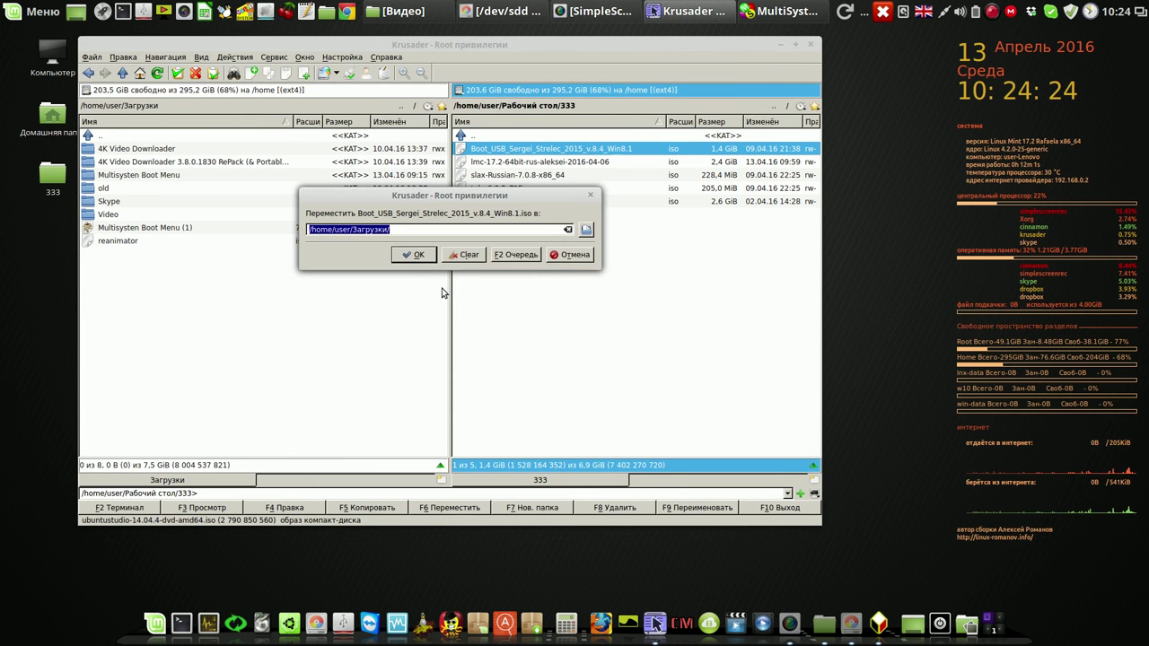
{"action": "left_click", "coordinate": [414, 254]}
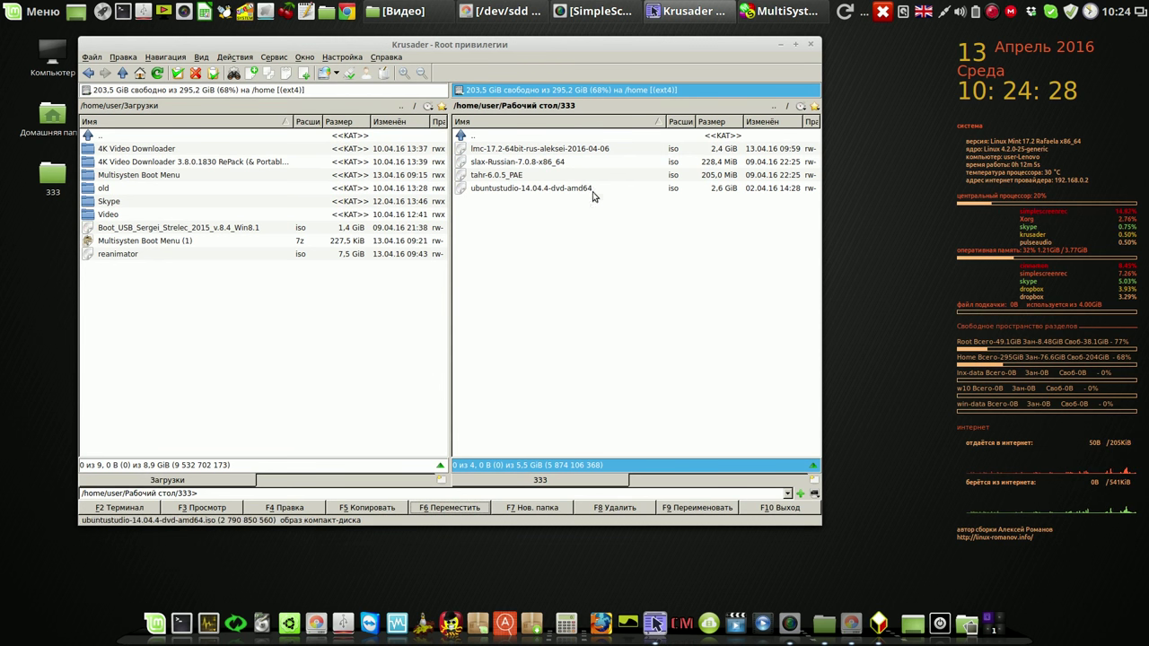
- Check the sizes of the remaining ISO files in folder 333, individually and together, and minimise the Krusader window
{"action": "left_click", "coordinate": [532, 151]}
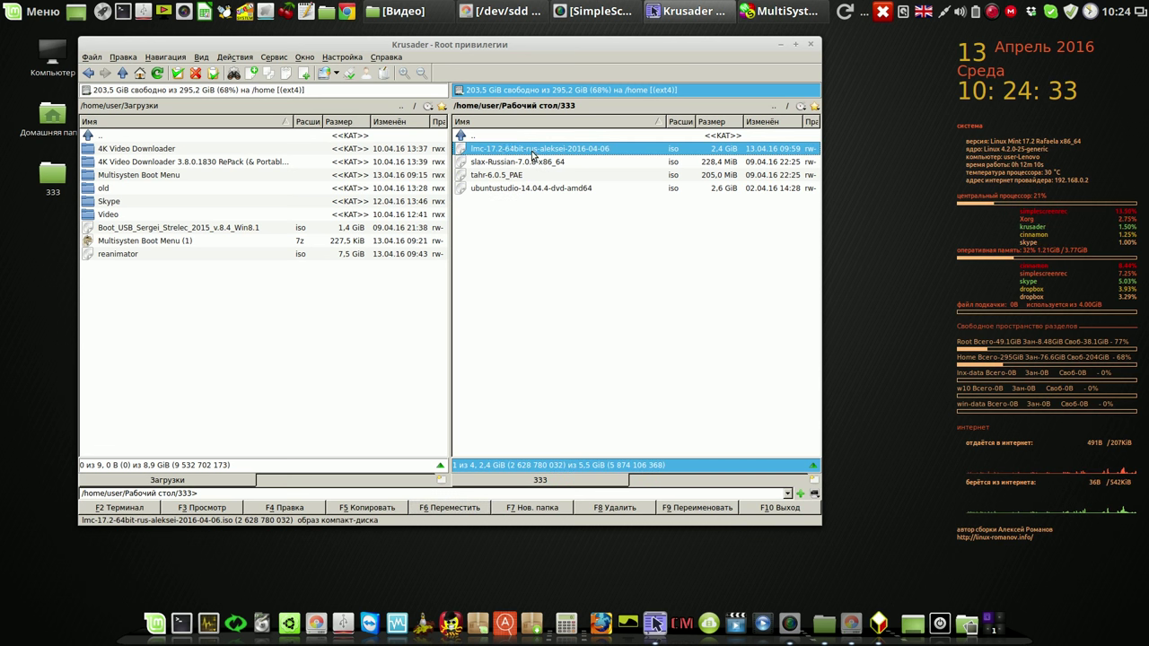
{"action": "left_click", "coordinate": [179, 73]}
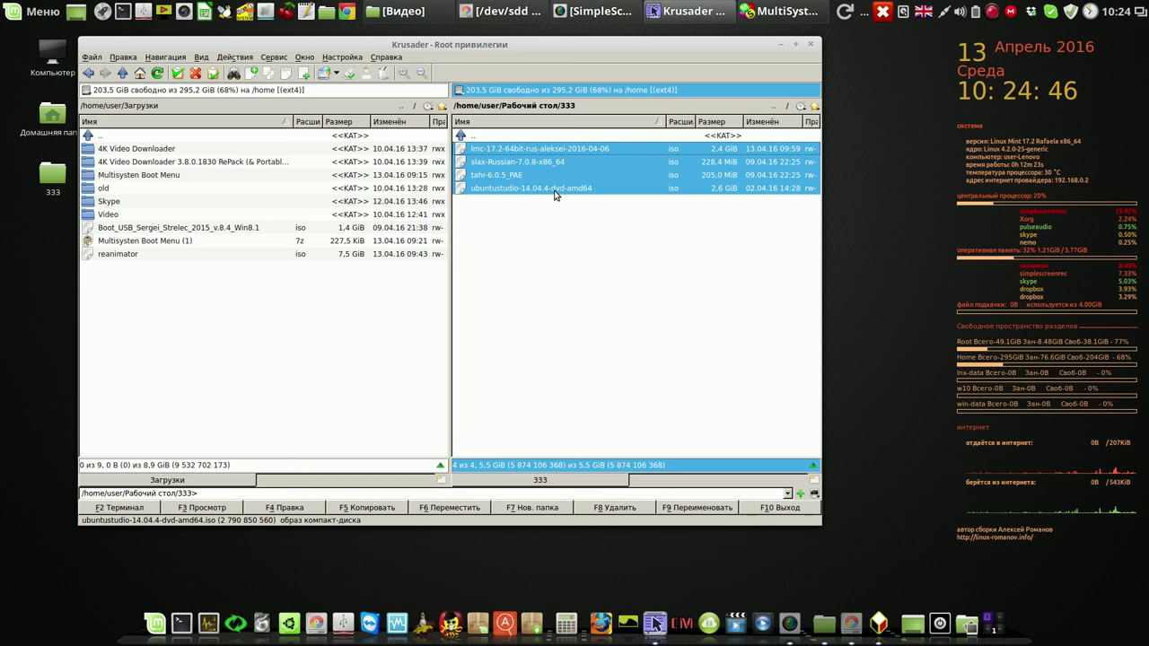
{"action": "left_click", "coordinate": [542, 161]}
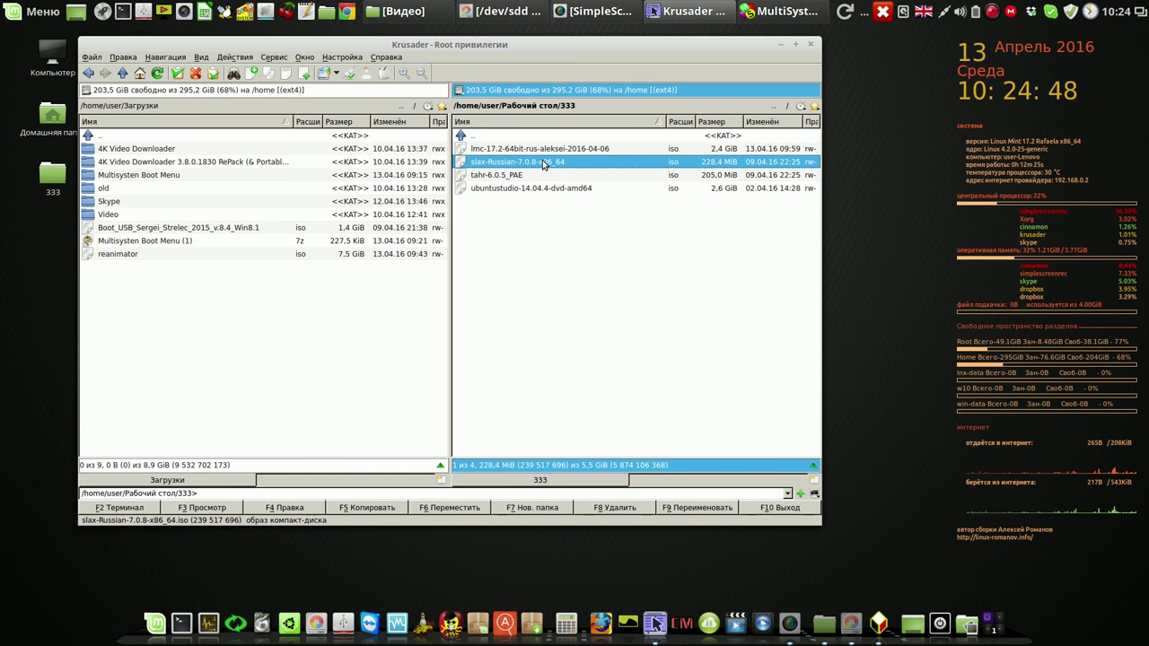
{"action": "left_click", "coordinate": [513, 176]}
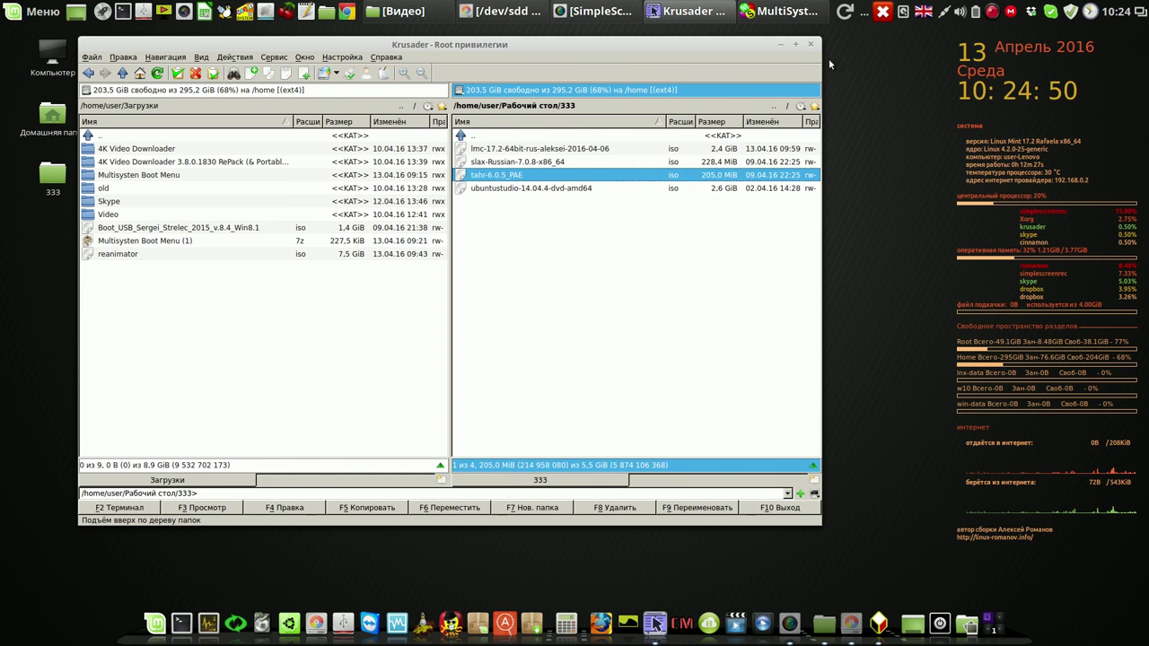
{"action": "left_click", "coordinate": [781, 44]}
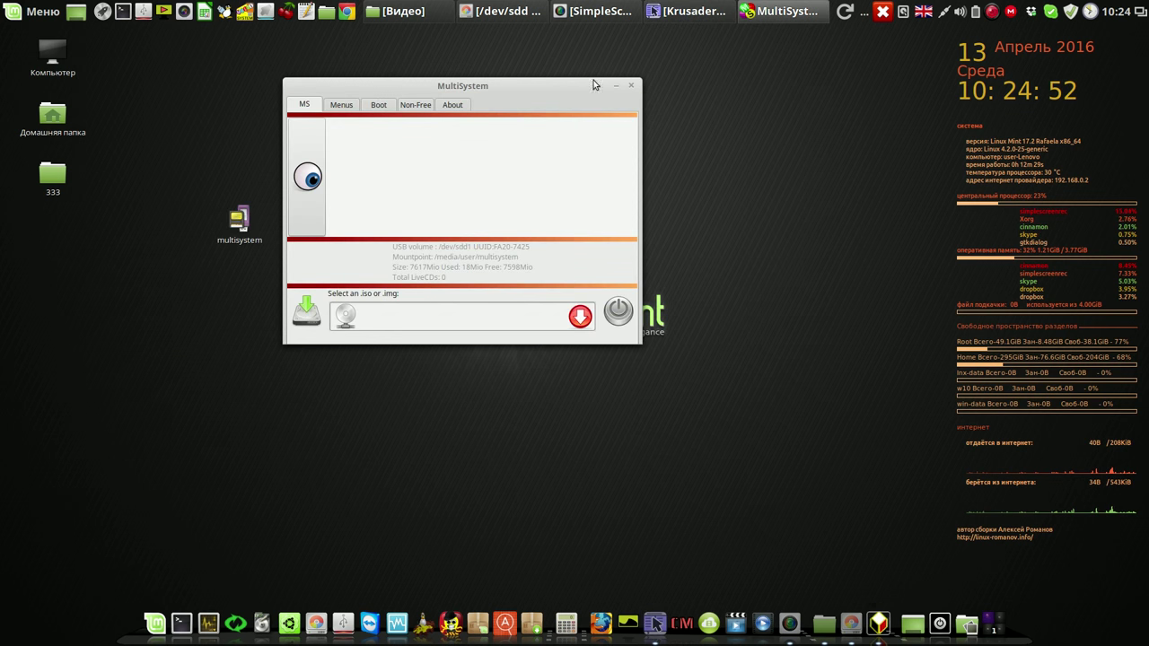
- Add slax-Russian-7.0.8-x86_64.iso from the desktop folder 333 to the USB in MultiSystem, entering the administrator password
{"action": "left_click", "coordinate": [348, 316]}
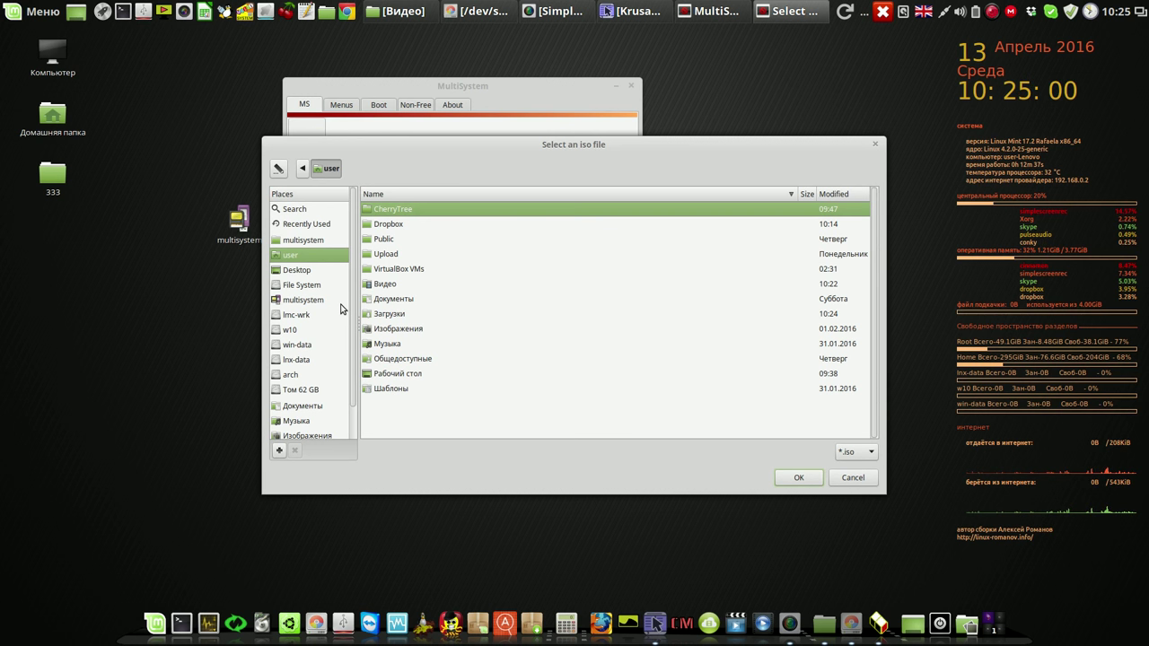
{"action": "left_click", "coordinate": [314, 273]}
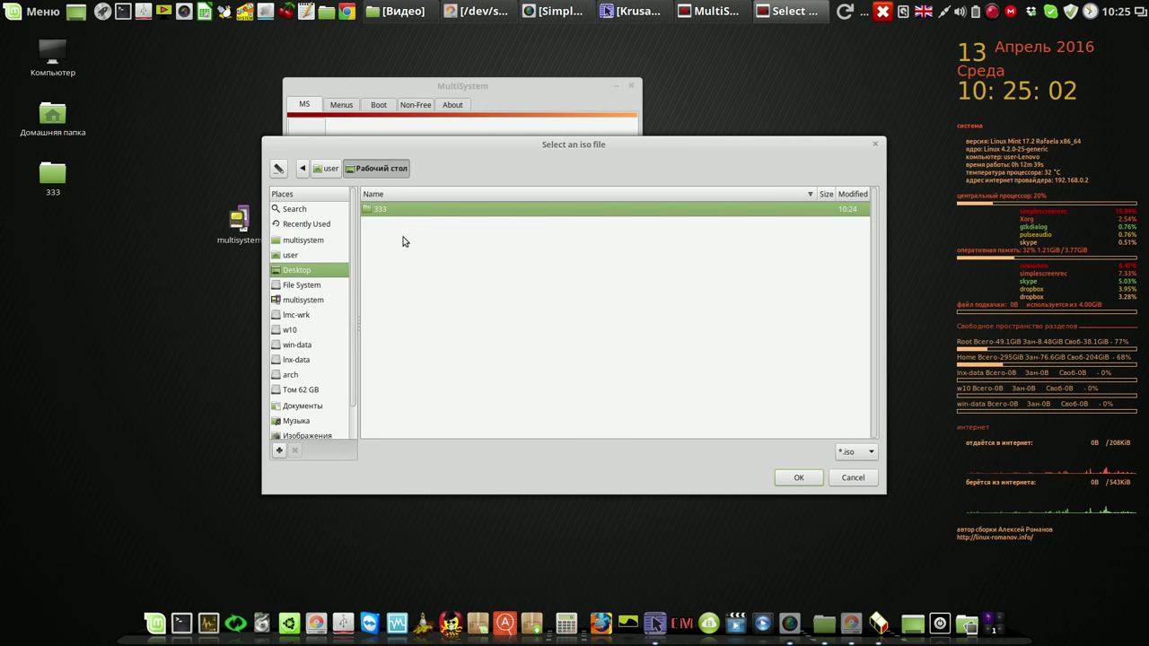
{"action": "double_click", "coordinate": [370, 206]}
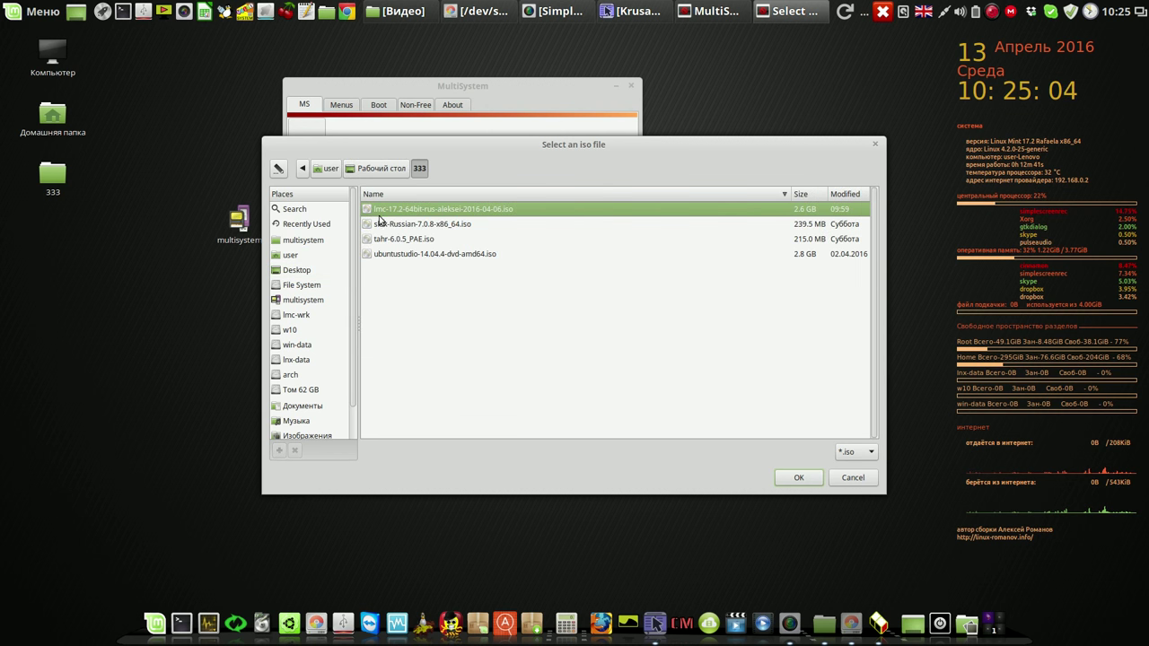
{"action": "left_click", "coordinate": [382, 223]}
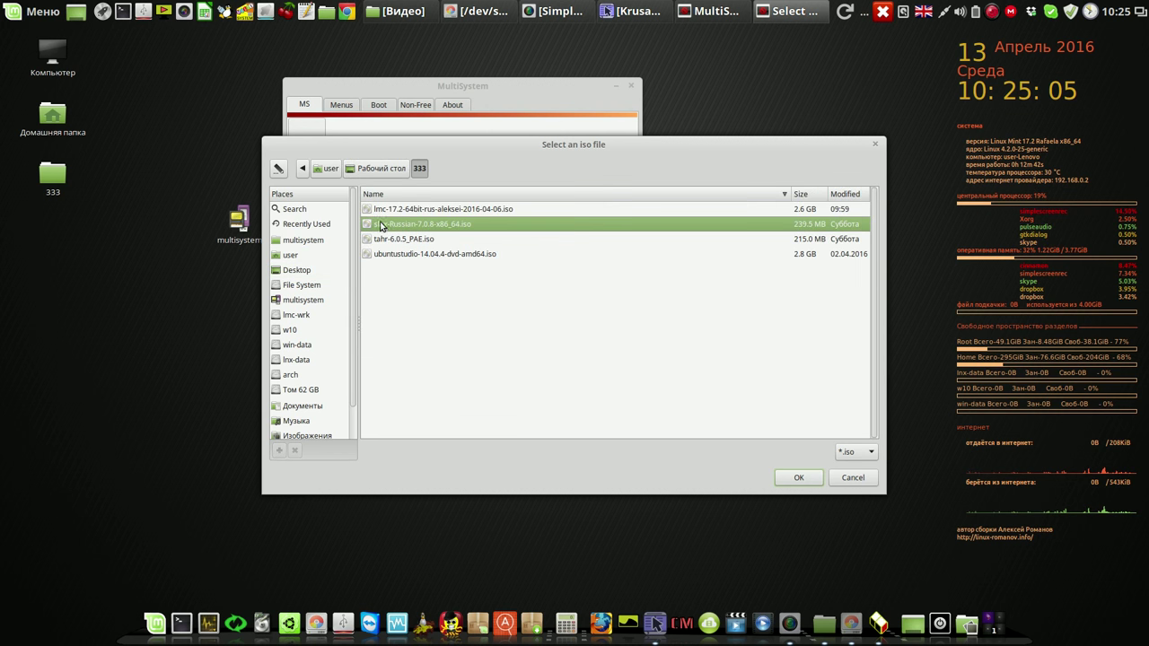
{"action": "left_click", "coordinate": [800, 478]}
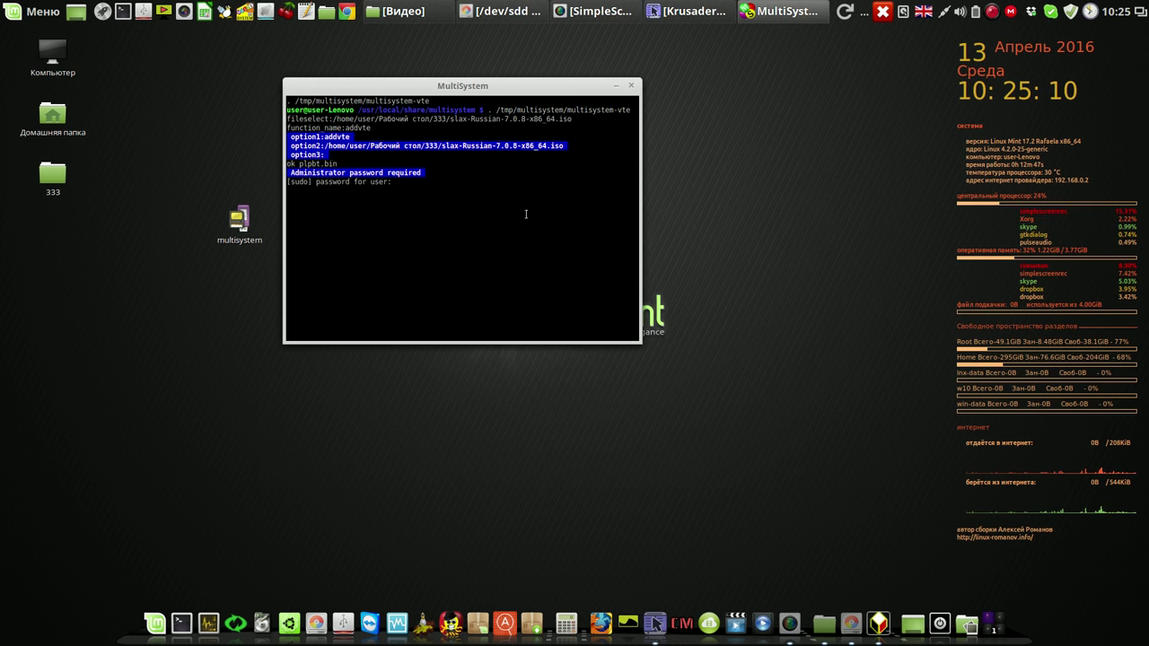
{"action": "key", "text": "Return"}
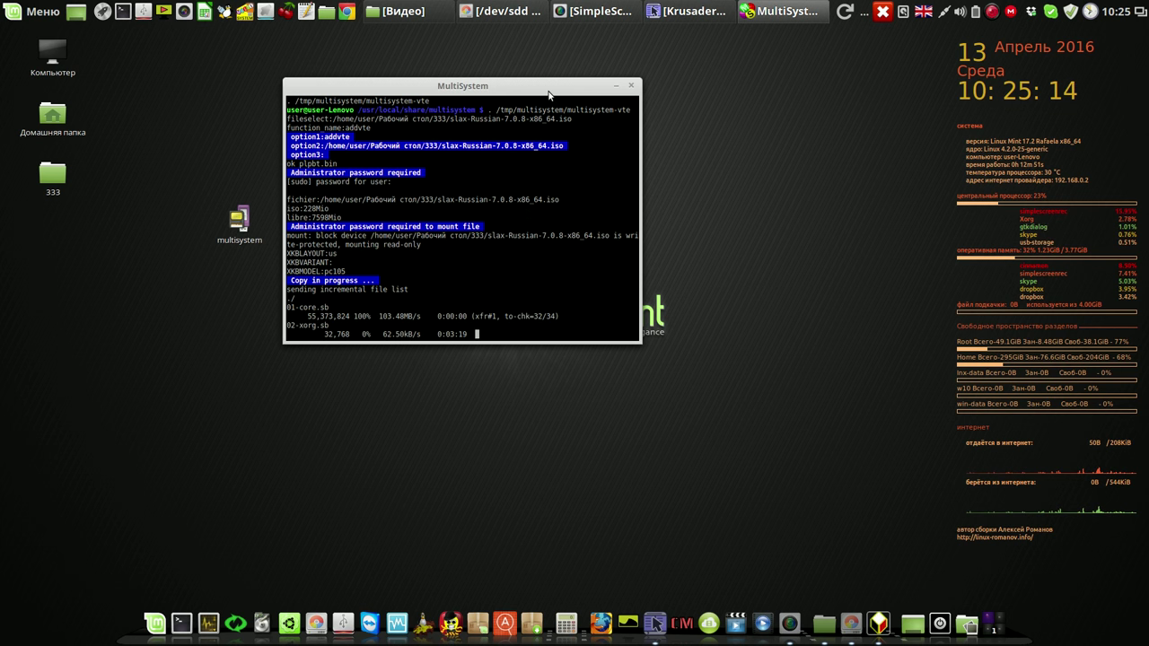
- Place the multisystem drive icon beneath folder 333 on the desktop and reposition the MultiSystem window while the copy runs
{"action": "left_click_drag", "start_coordinate": [550, 93], "coordinate": [546, 54]}
{"action": "left_click_drag", "start_coordinate": [239, 220], "coordinate": [47, 248]}
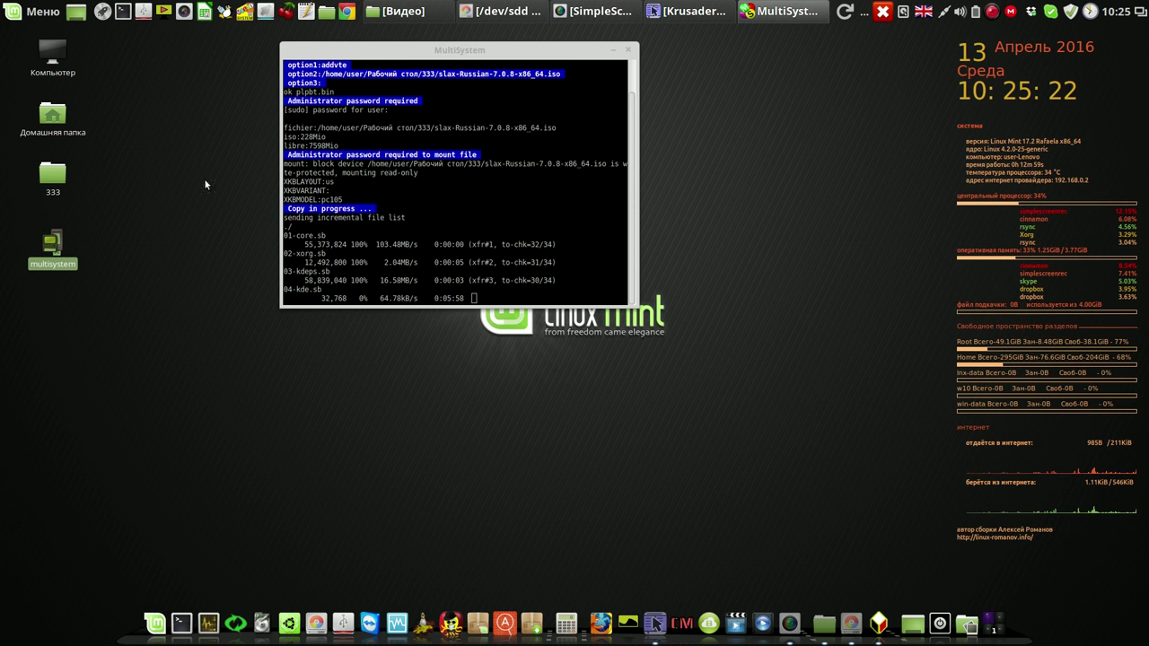
{"action": "left_click_drag", "start_coordinate": [524, 55], "coordinate": [391, 54]}
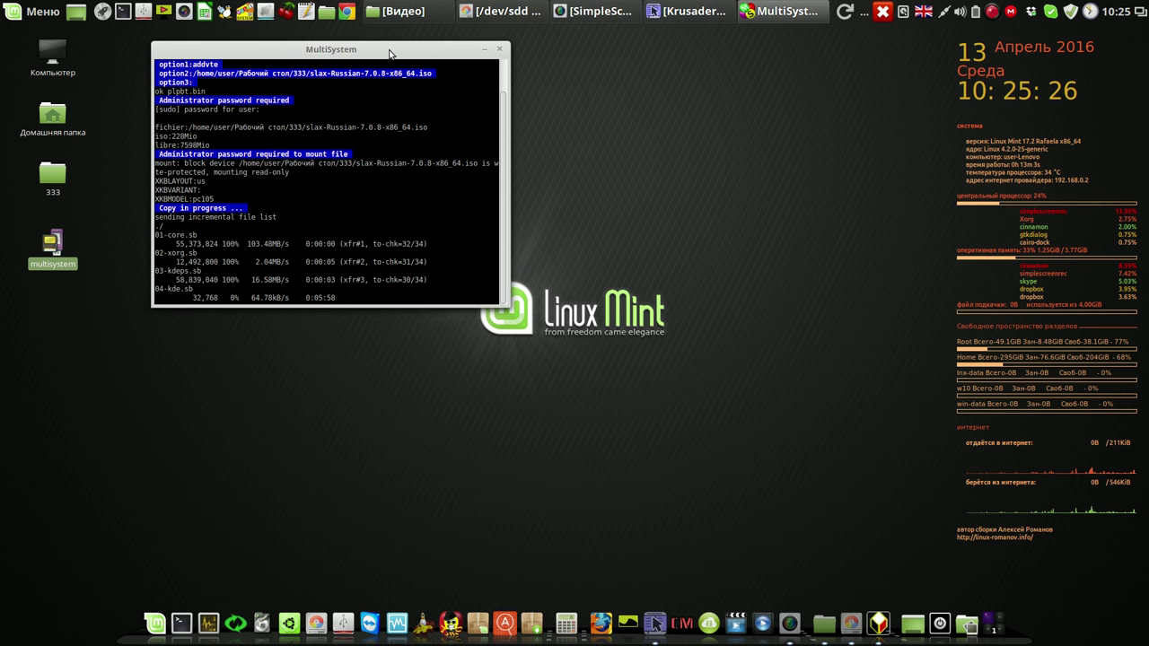
{"action": "left_click_drag", "start_coordinate": [390, 54], "coordinate": [348, 55]}
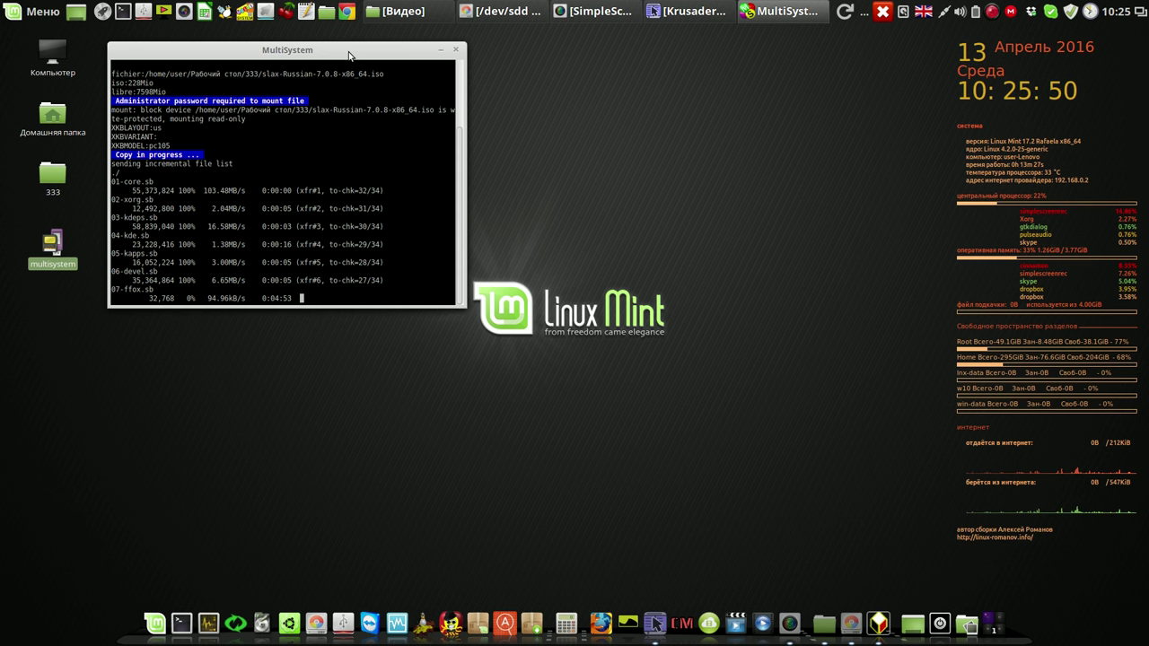
{"action": "left_click", "coordinate": [992, 12]}
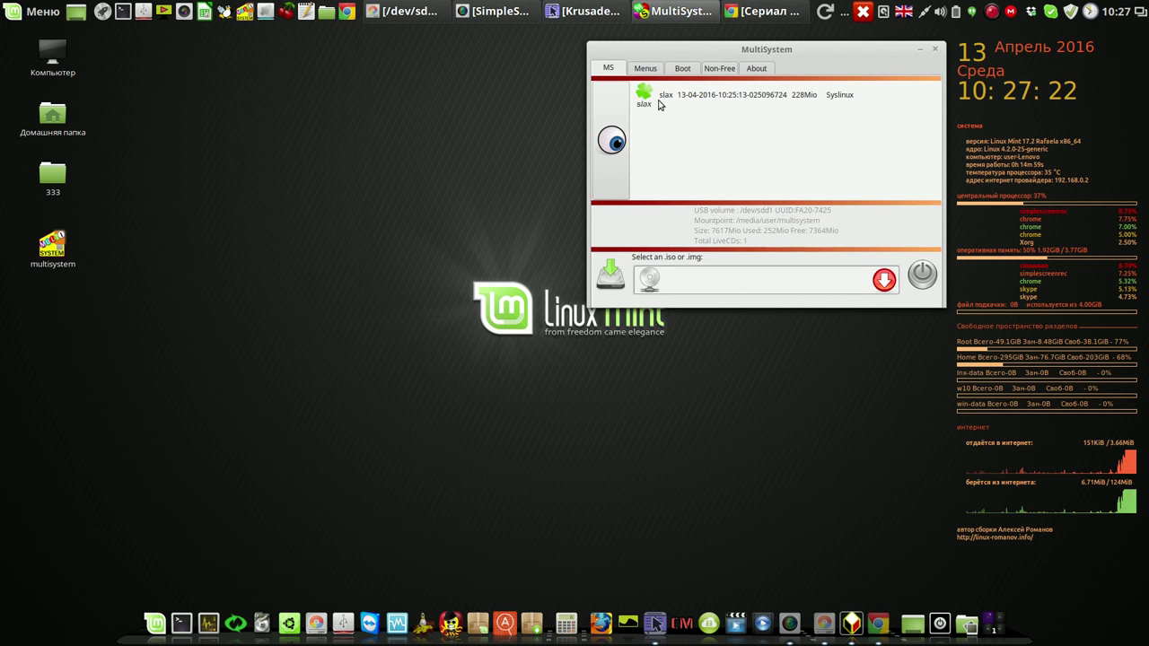
- Select the slax entry, test the USB in QEMU and boot the Syslinux entry from its GRUB menu
{"action": "left_click", "coordinate": [647, 102]}
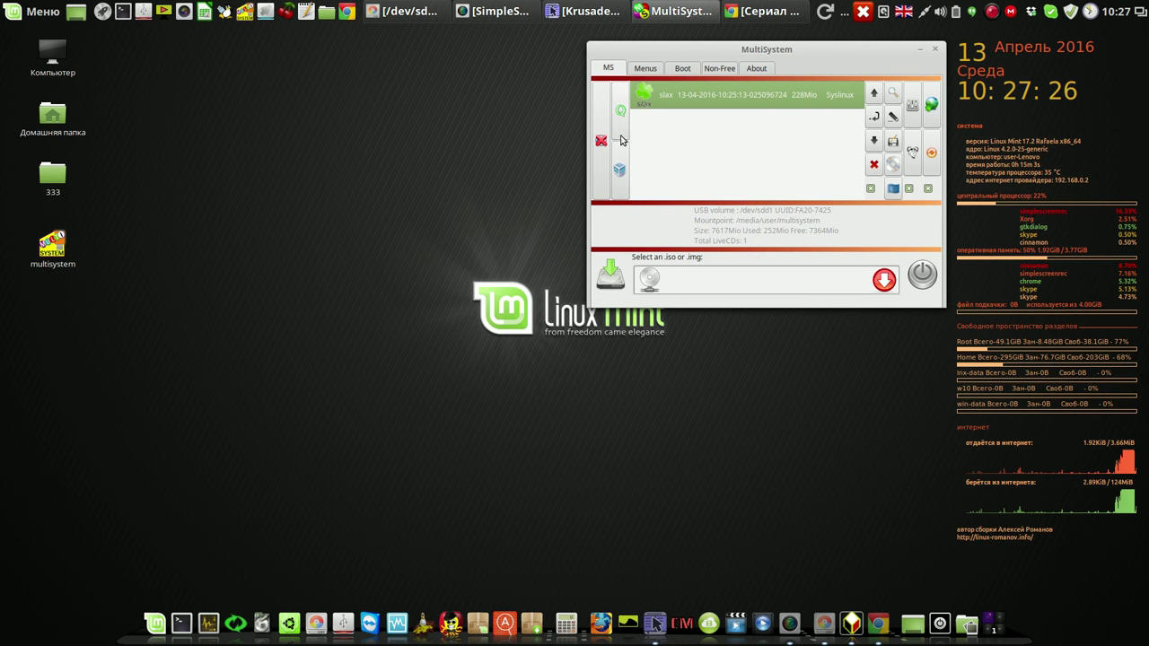
{"action": "left_click", "coordinate": [622, 113]}
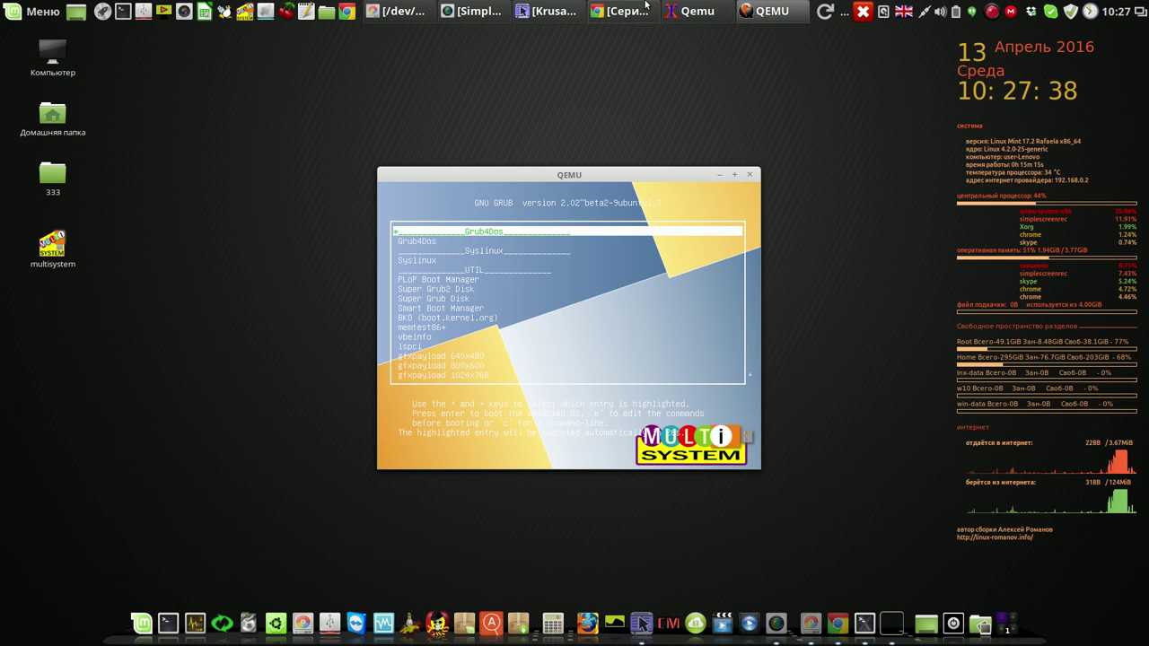
{"action": "key", "text": "Down"}
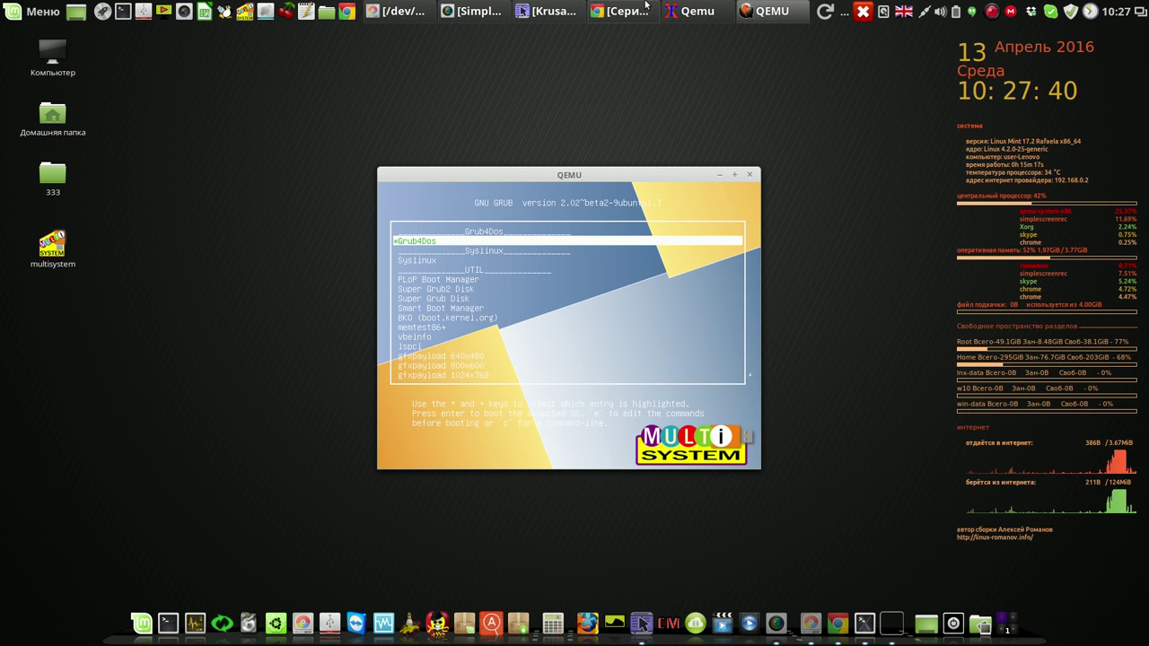
{"action": "key", "text": "Down"}
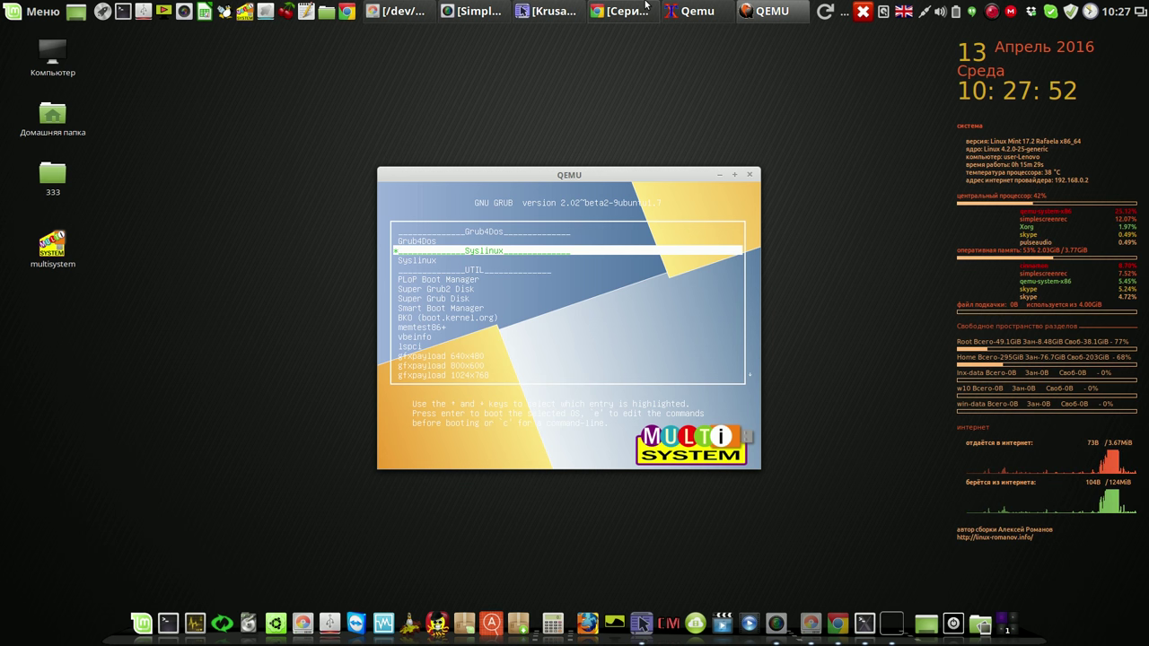
{"action": "key", "text": "Down"}
{"action": "key", "text": "Return"}
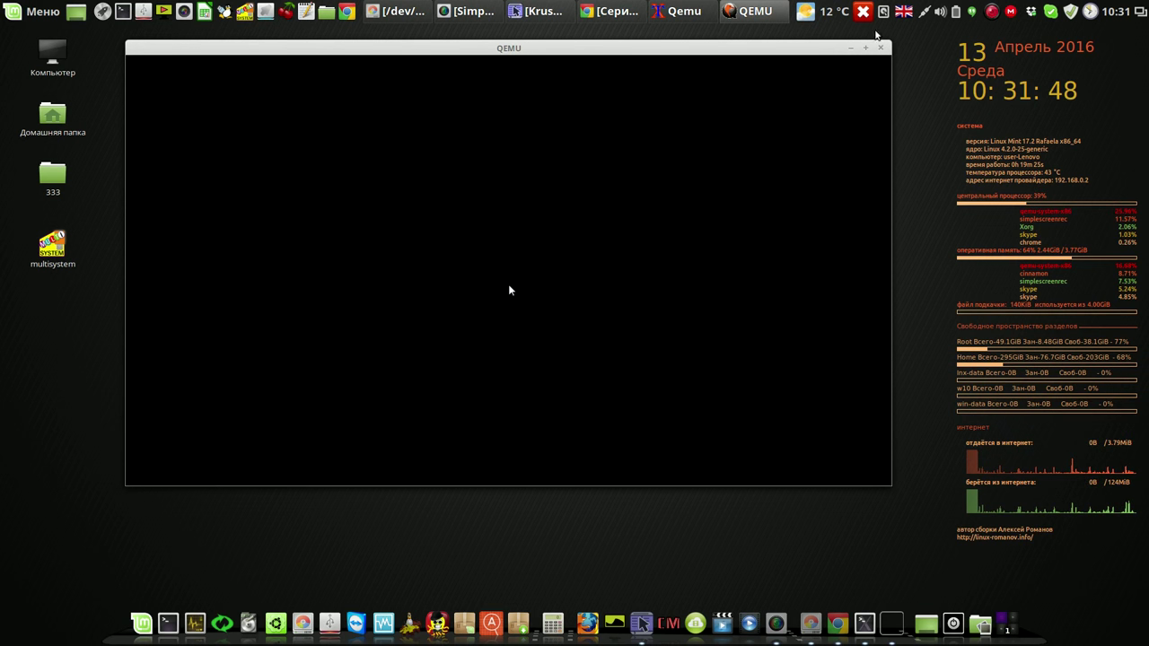
{"action": "right_click", "coordinate": [991, 13]}
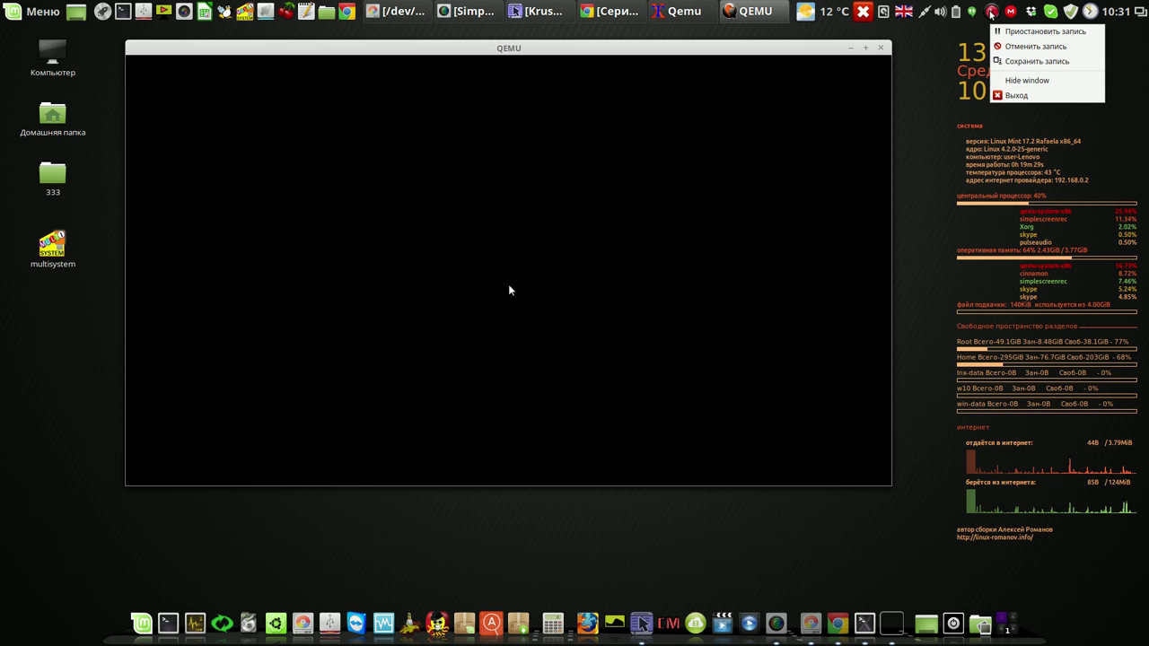
{"action": "left_click", "coordinate": [1024, 29]}
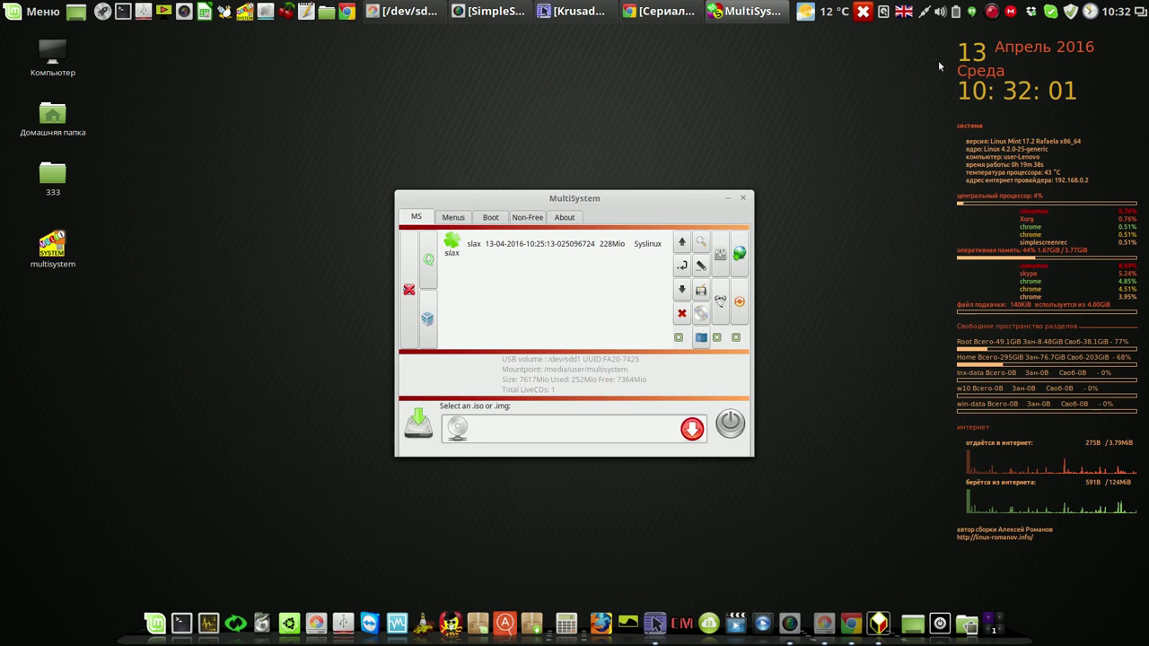
- Add tahr-6.0.5_PAE.iso from the desktop folder 333 to the USB in MultiSystem, entering the administrator password
{"action": "left_click", "coordinate": [459, 428]}
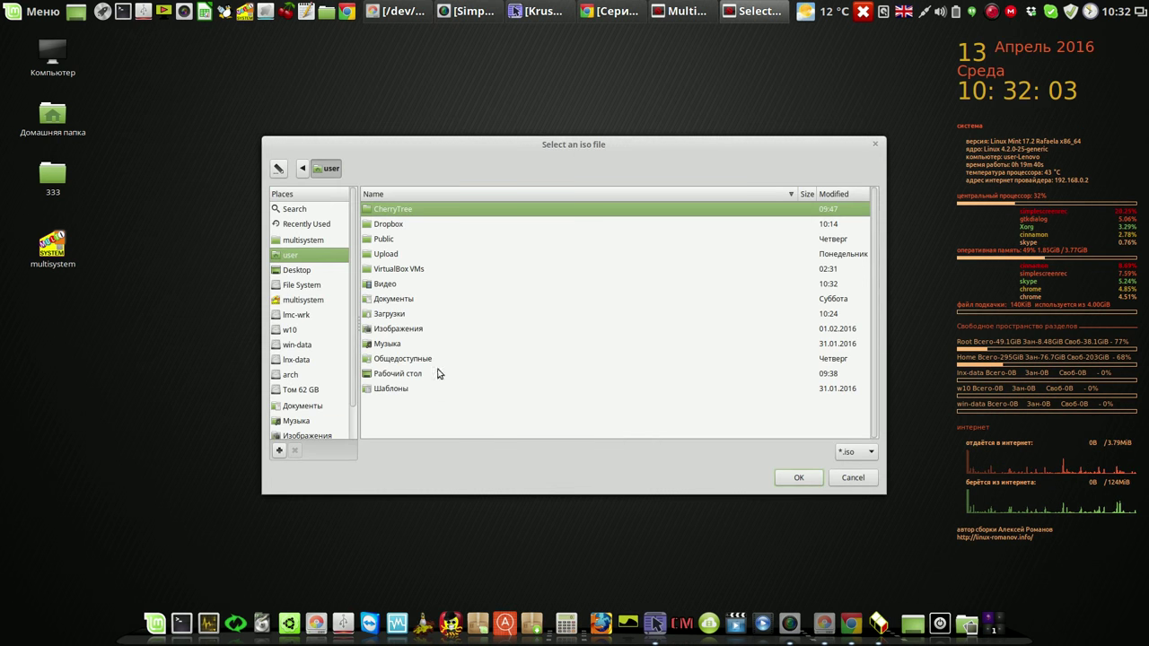
{"action": "left_click", "coordinate": [310, 270]}
{"action": "double_click", "coordinate": [375, 211]}
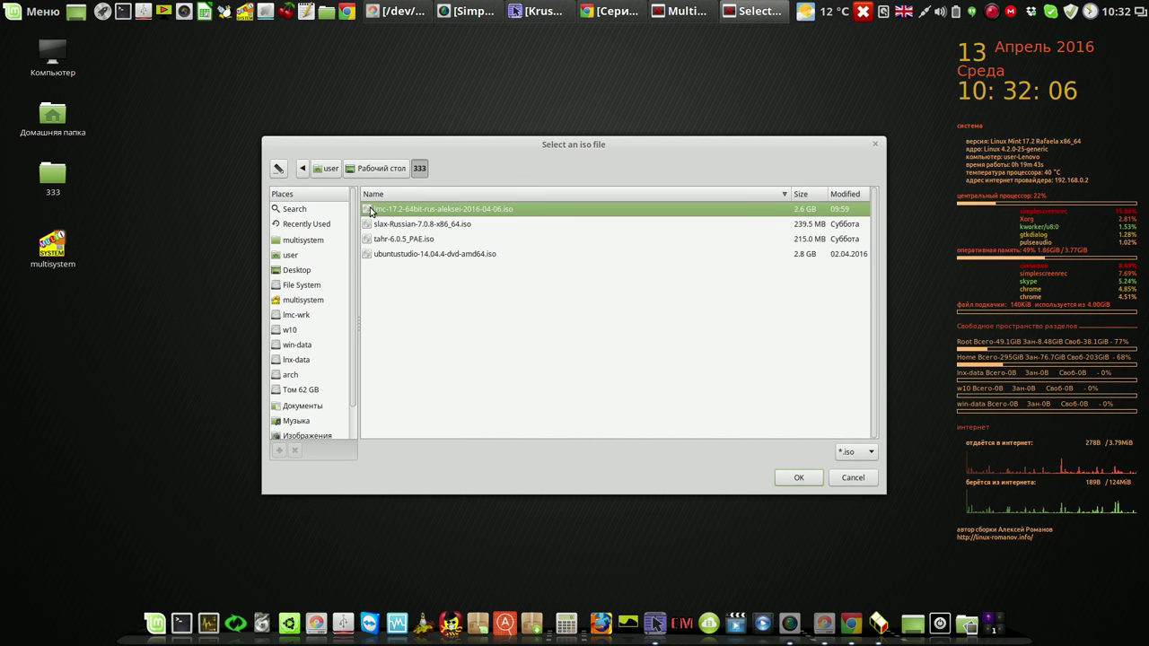
{"action": "left_click", "coordinate": [402, 239]}
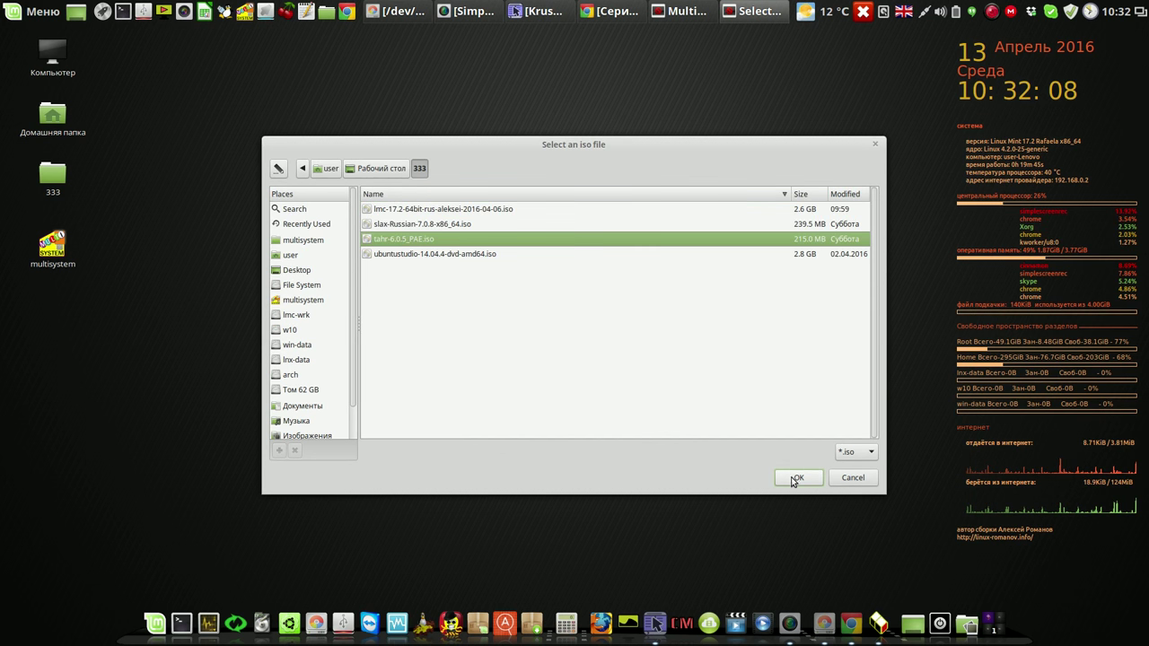
{"action": "left_click", "coordinate": [799, 478]}
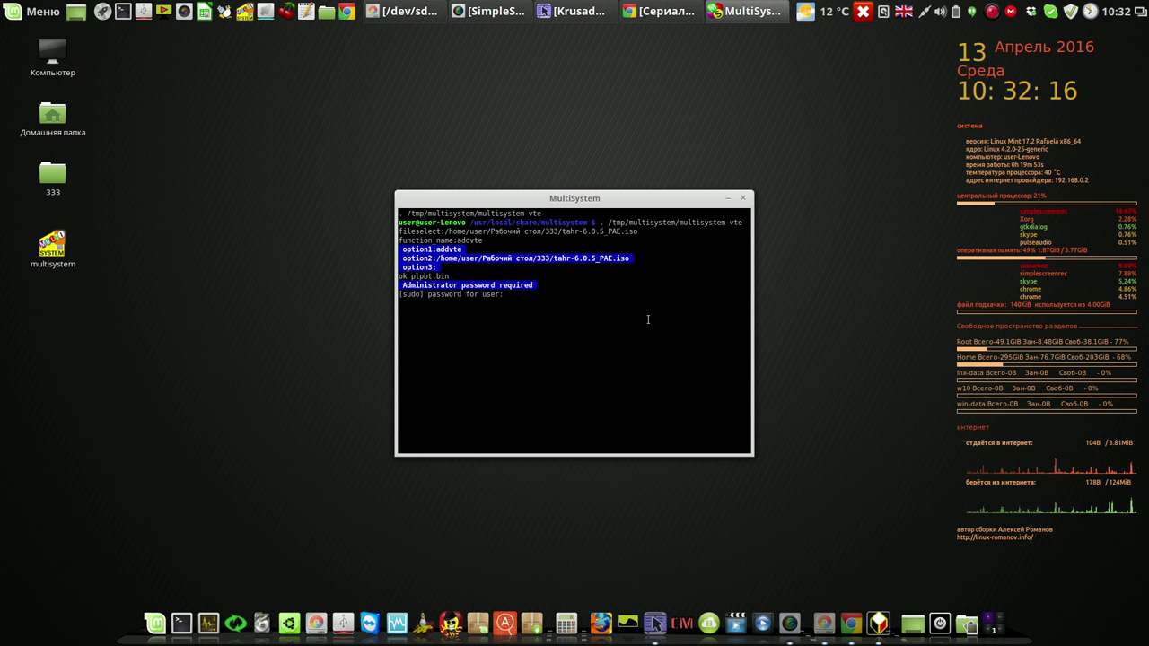
{"action": "key", "text": "Return"}
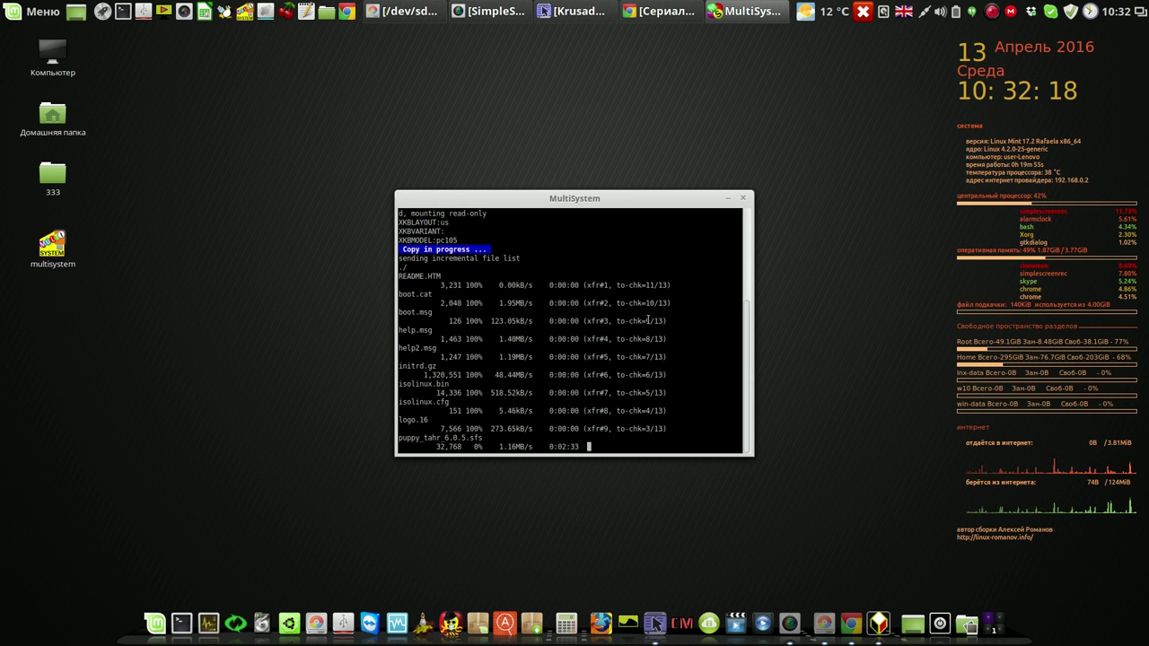
{"action": "right_click", "coordinate": [993, 12]}
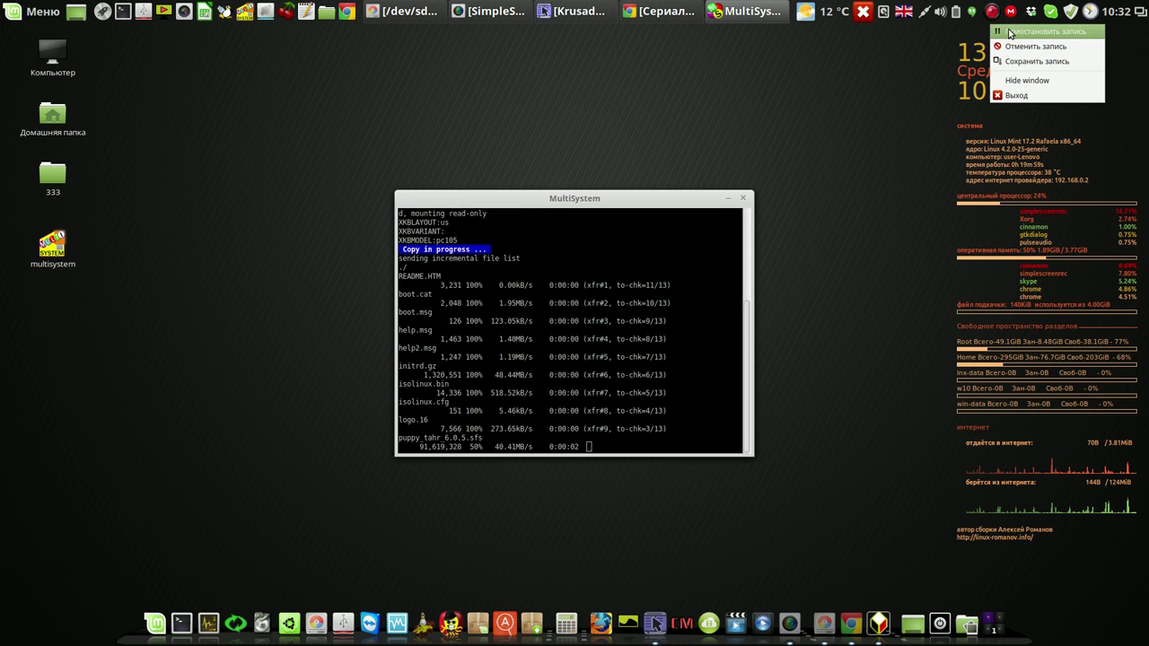
{"action": "left_click", "coordinate": [1008, 33]}
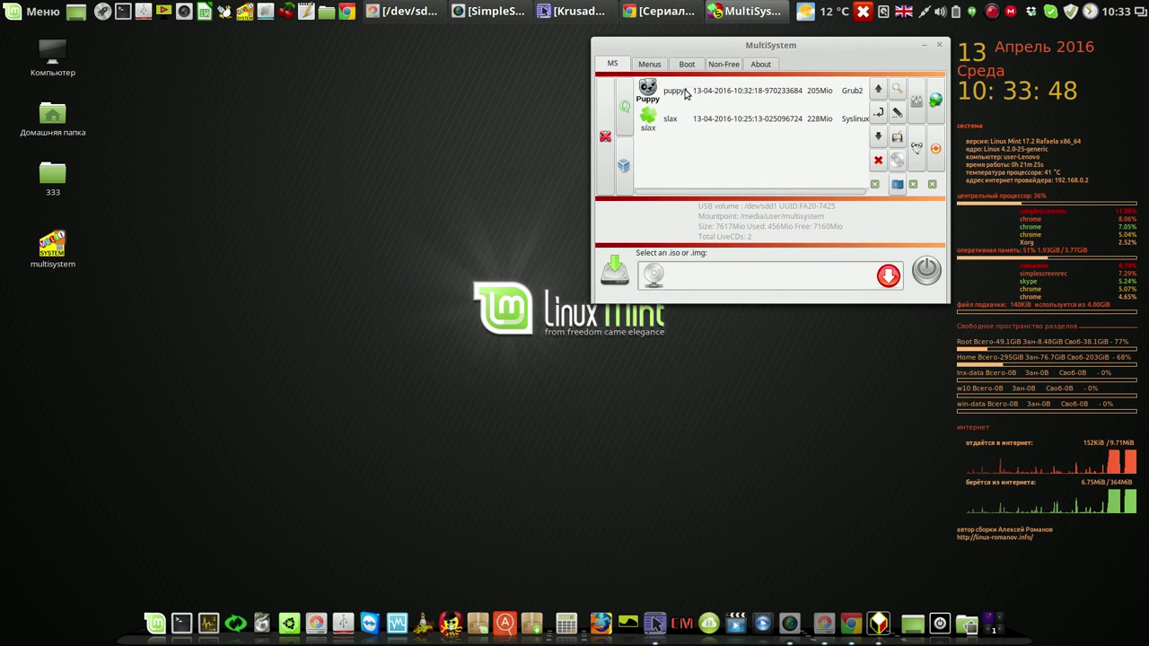
- Select the puppy1 entry, test the live USB in QEMU with the administrator password, and reposition the QEMU window
{"action": "left_click", "coordinate": [685, 94]}
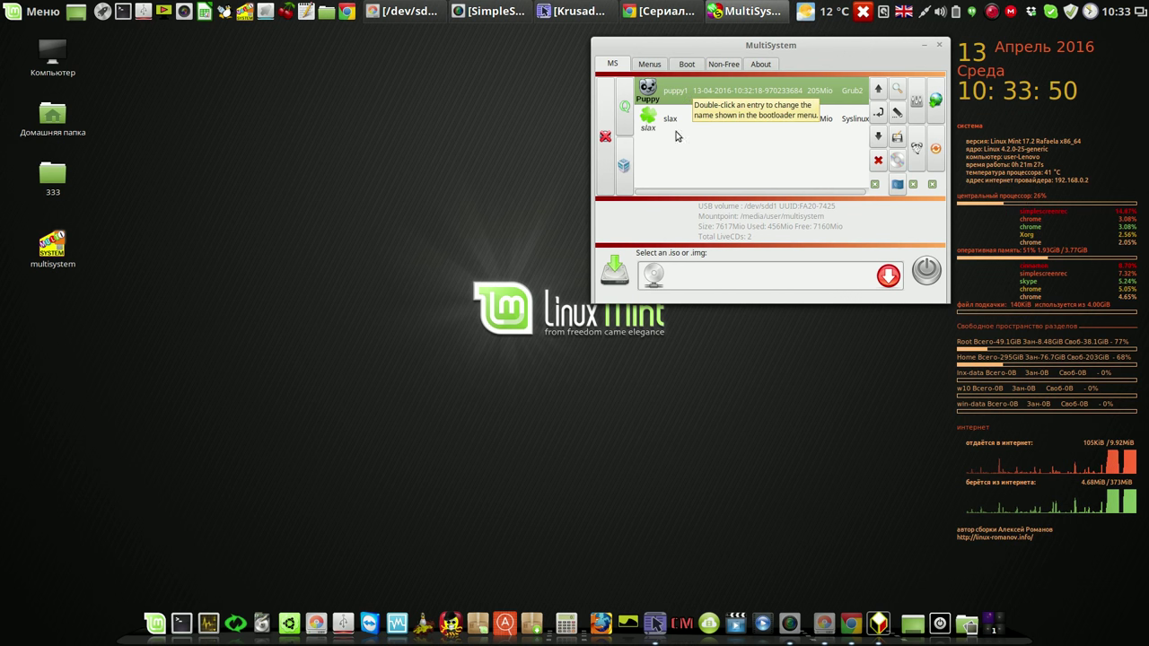
{"action": "left_click", "coordinate": [690, 67]}
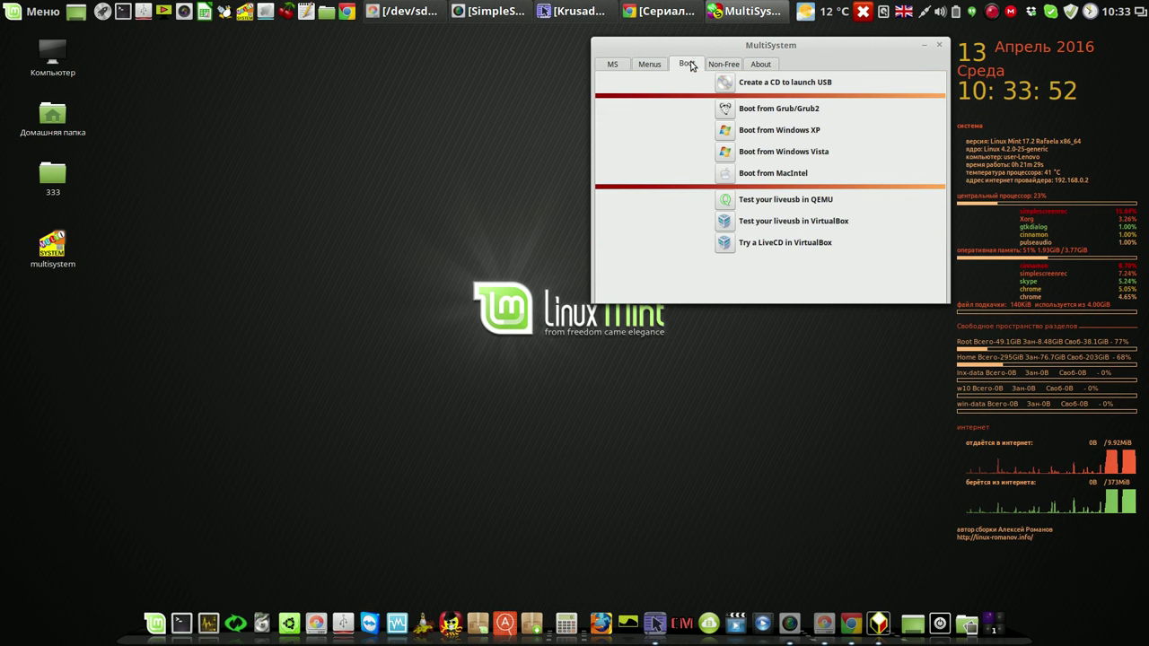
{"action": "left_click", "coordinate": [726, 202]}
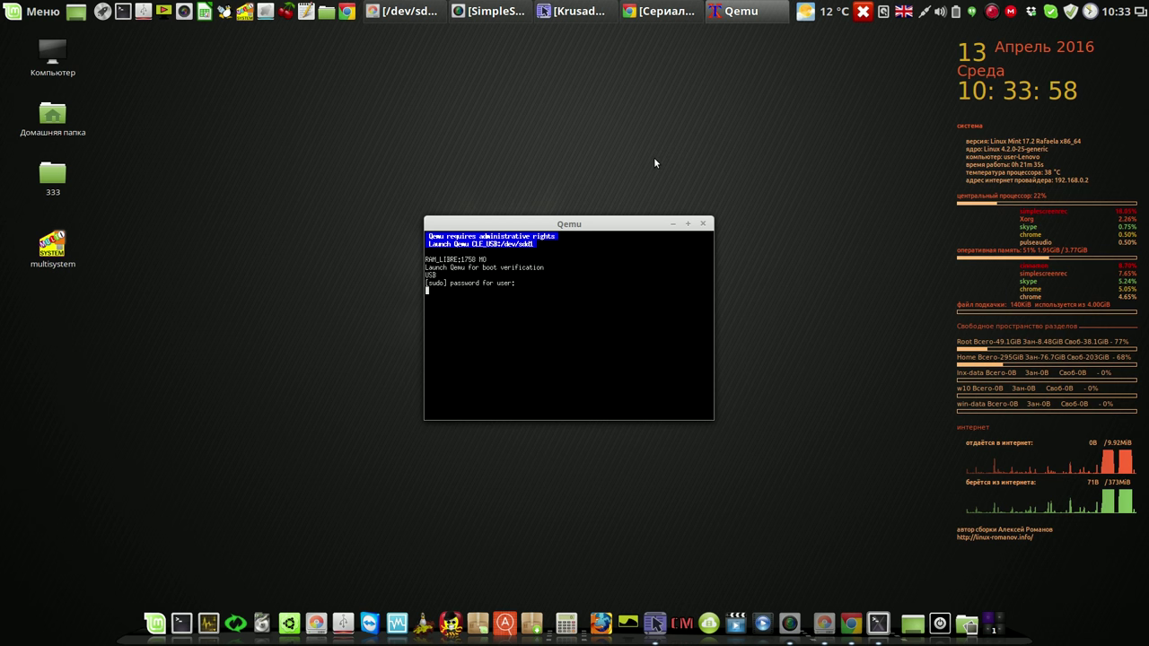
{"action": "key", "text": "Return"}
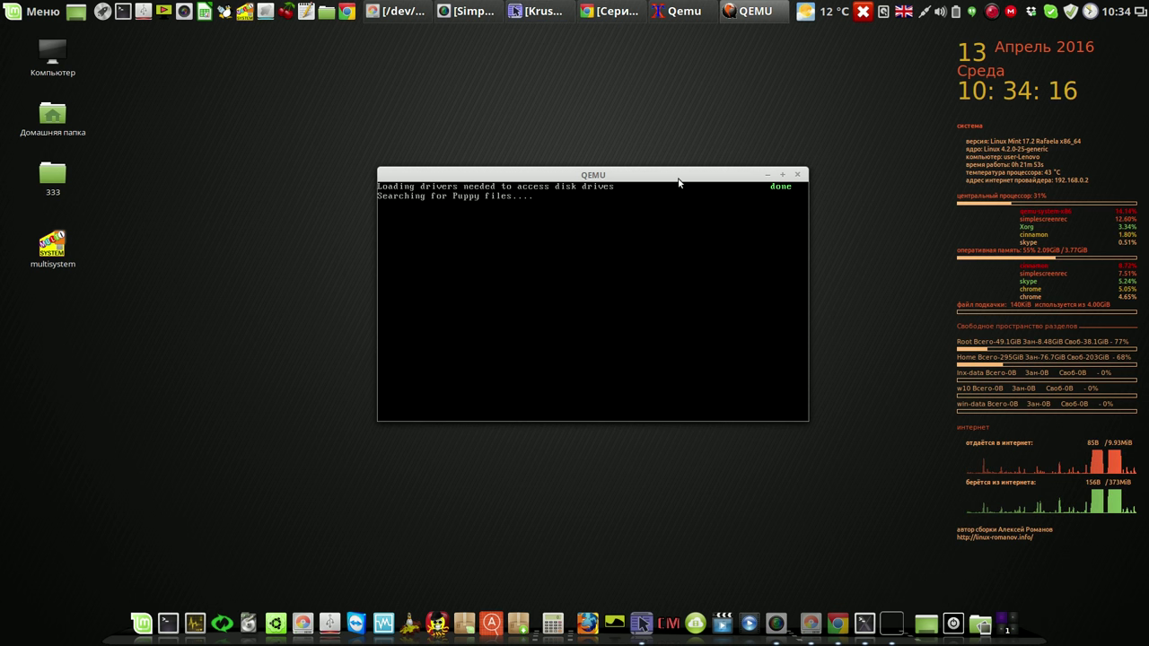
{"action": "left_click_drag", "start_coordinate": [683, 175], "coordinate": [595, 84]}
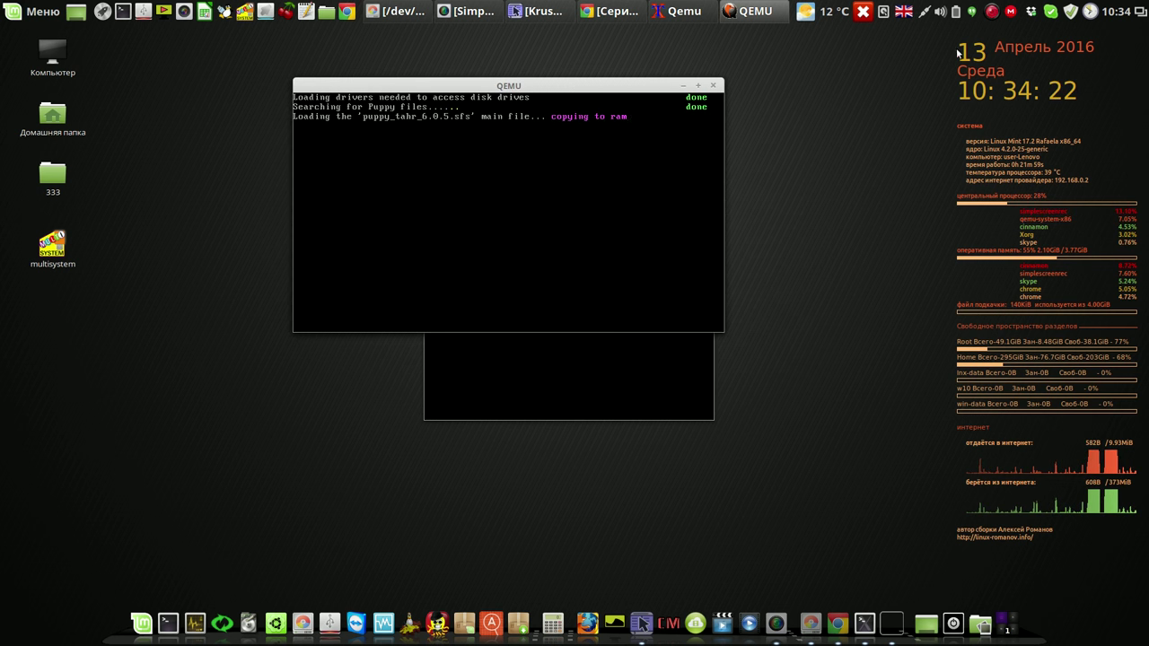
{"action": "right_click", "coordinate": [992, 11]}
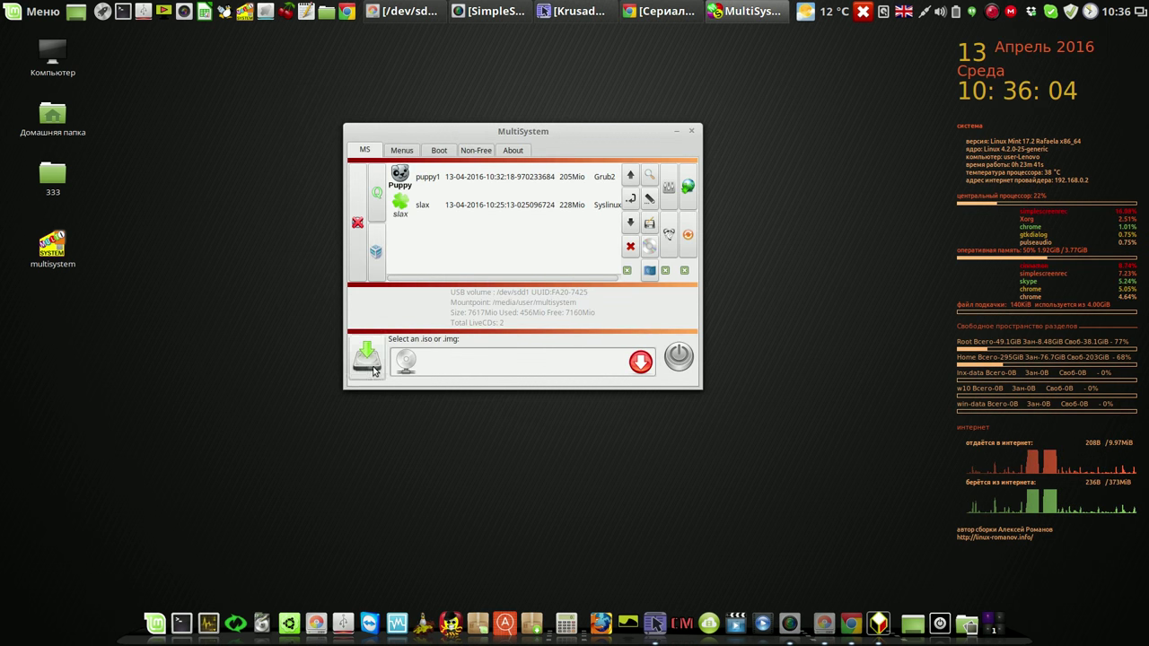
- Add ubuntustudio-14.04.4-dvd-amd64.iso from the desktop folder 333 to the USB in MultiSystem, entering the administrator password
{"action": "left_click", "coordinate": [408, 361]}
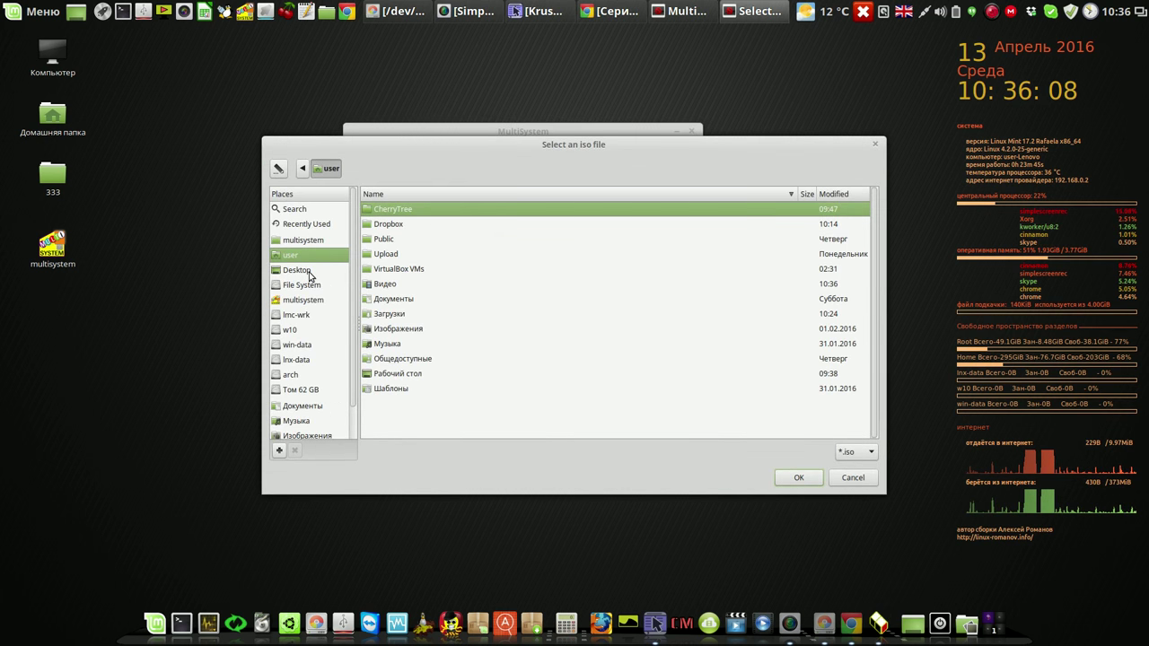
{"action": "left_click", "coordinate": [321, 272]}
{"action": "double_click", "coordinate": [370, 210]}
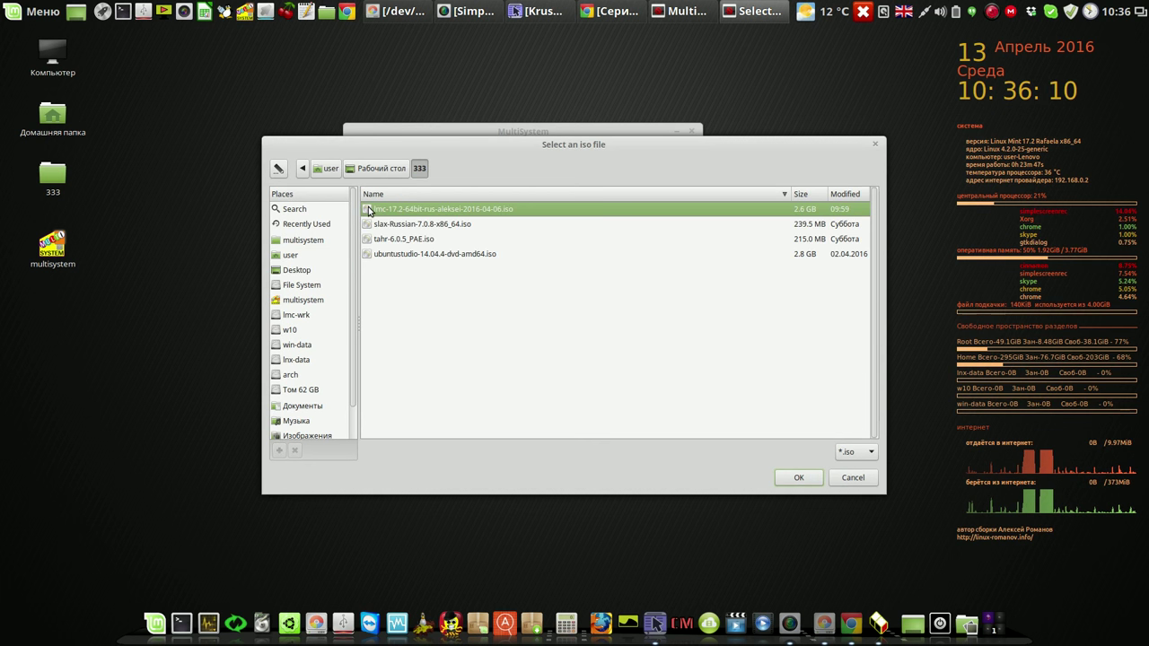
{"action": "left_click", "coordinate": [380, 256]}
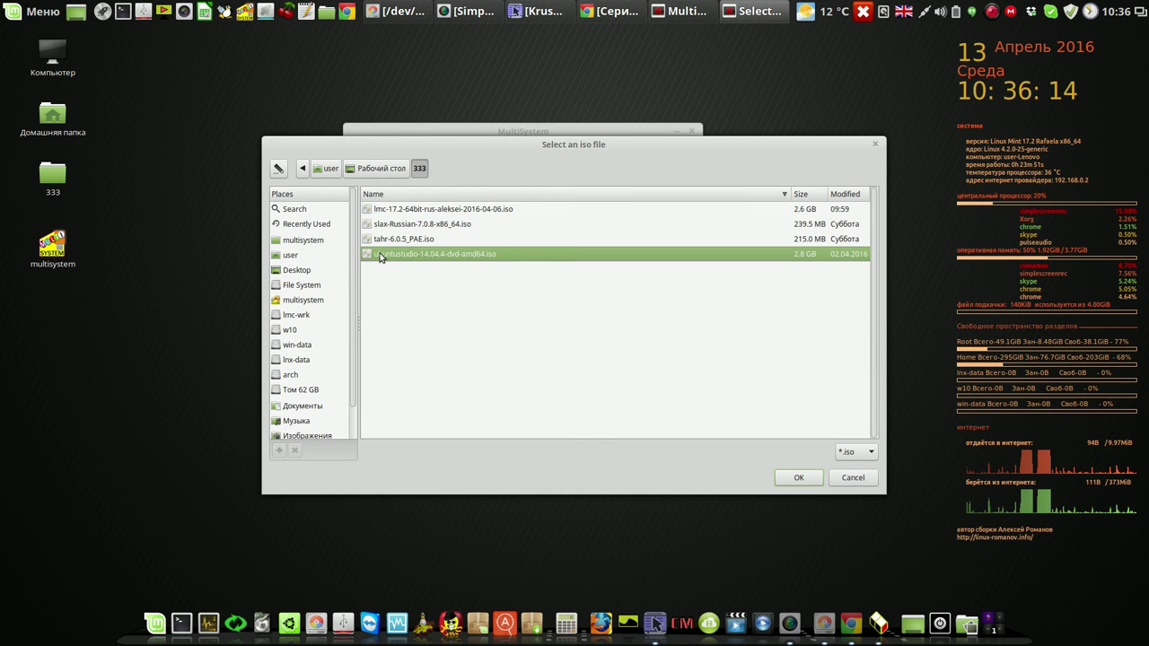
{"action": "left_click", "coordinate": [797, 481]}
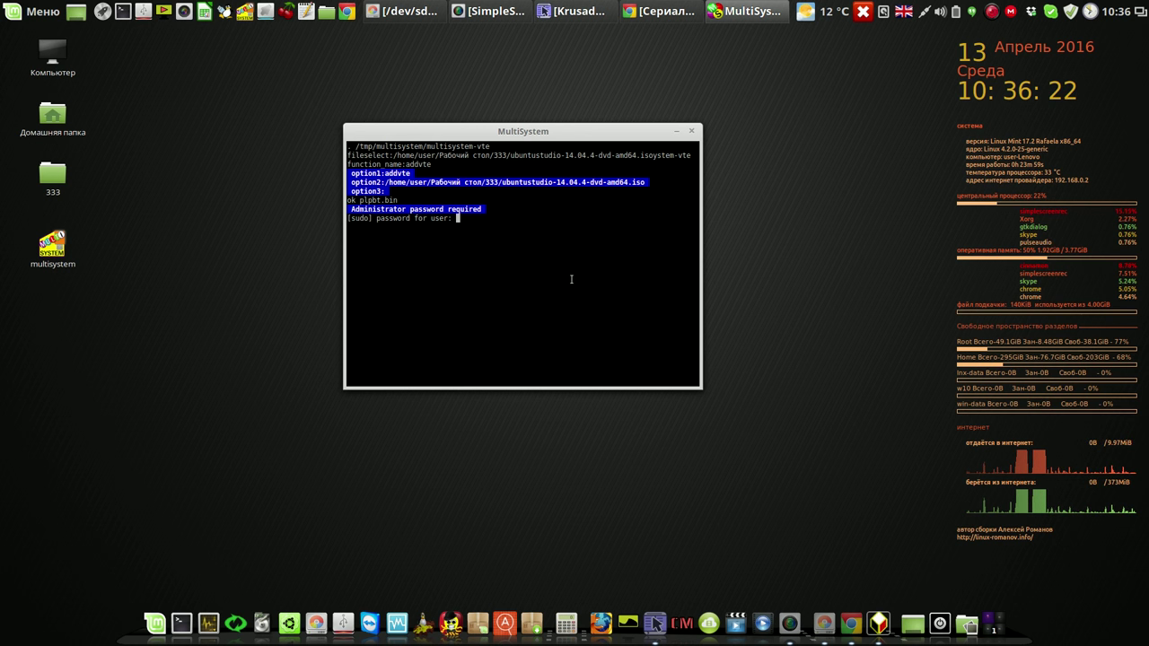
{"action": "key", "text": "Return"}
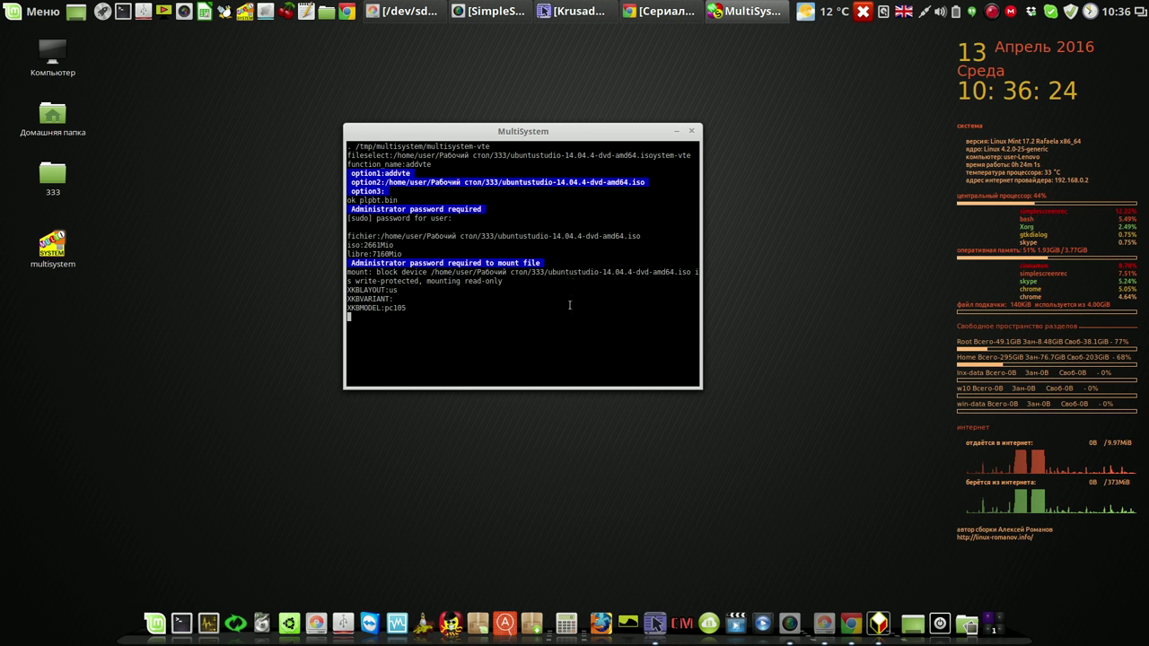
{"action": "left_click", "coordinate": [986, 14]}
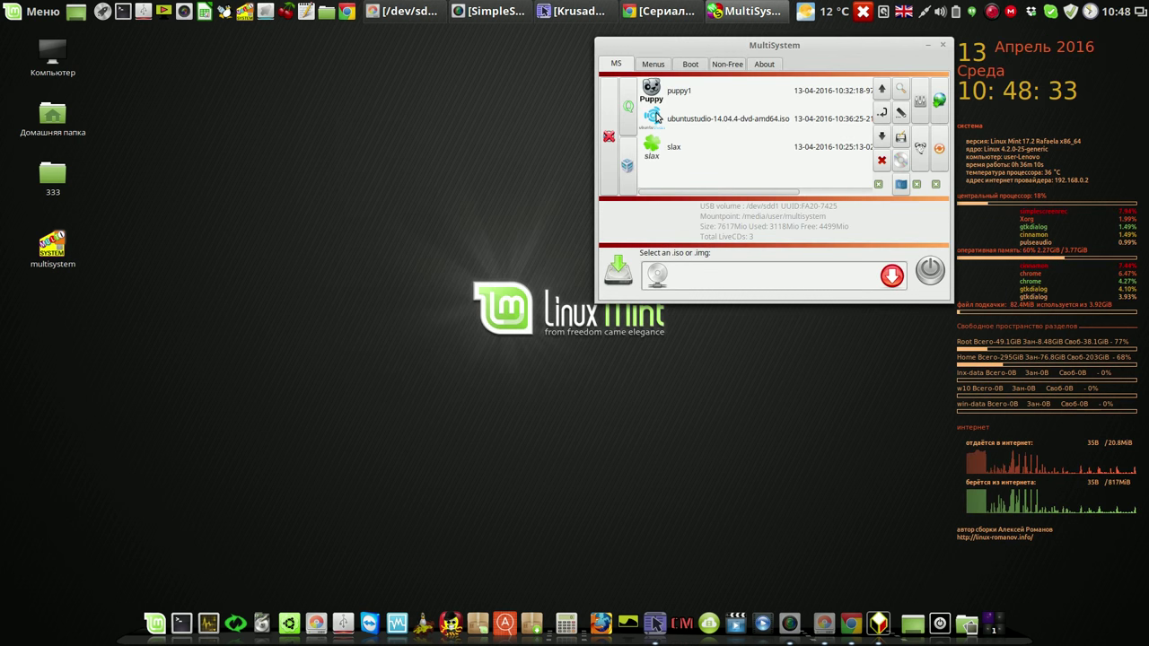
- Select the ubuntustudio entry, test the live USB in QEMU with the administrator password, and boot ubuntustudio-14.04.4-dvd-amd64.iso from the GRUB menu
{"action": "left_click", "coordinate": [658, 119]}
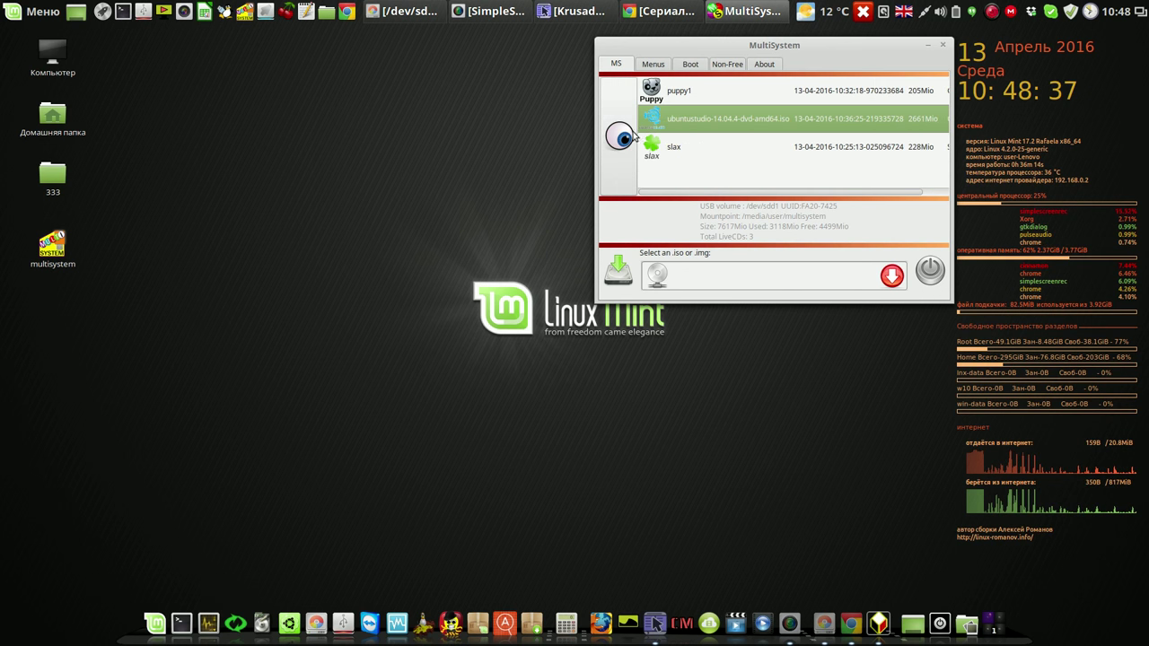
{"action": "left_click", "coordinate": [691, 65]}
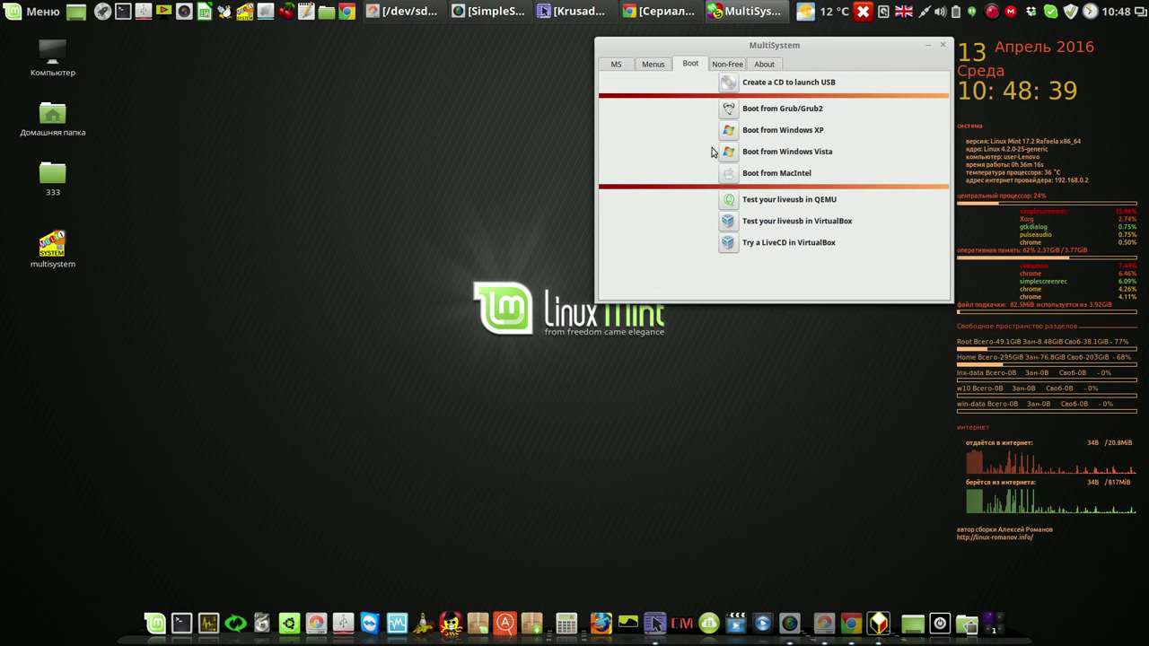
{"action": "left_click", "coordinate": [731, 201]}
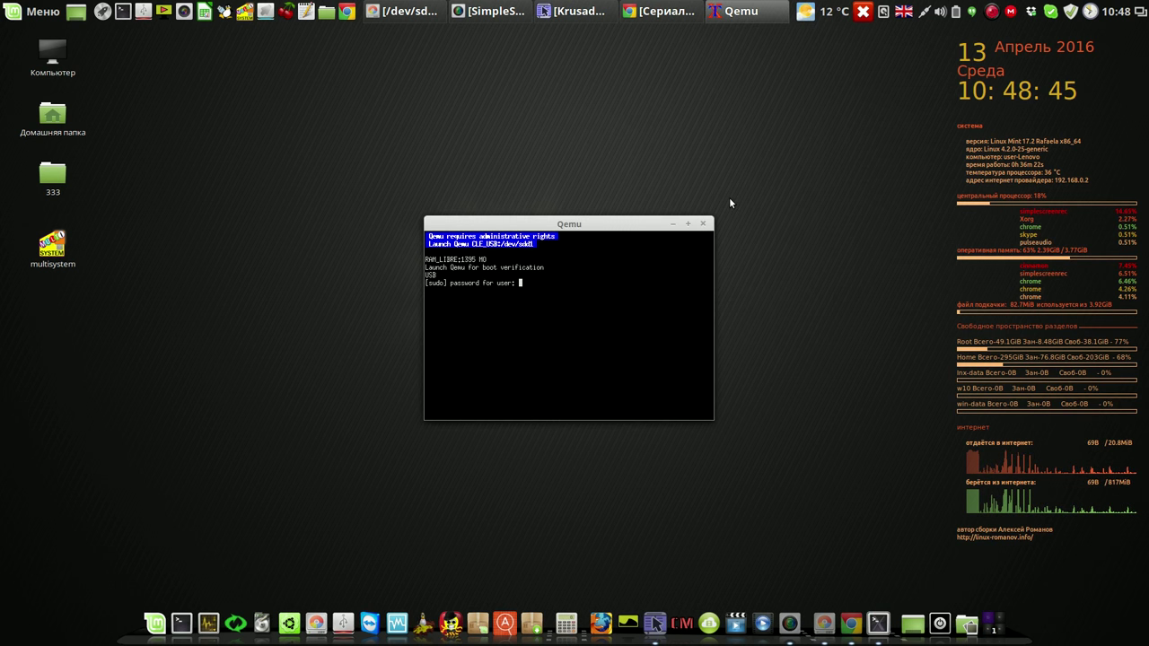
{"action": "key", "text": "Return"}
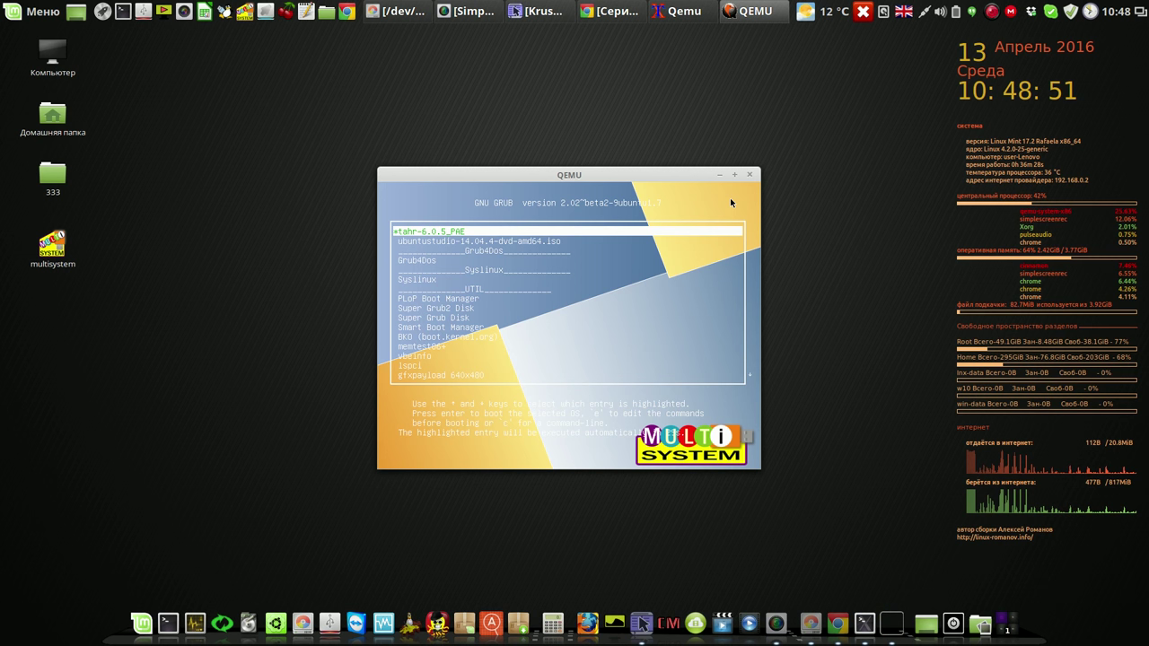
{"action": "key", "text": "Down"}
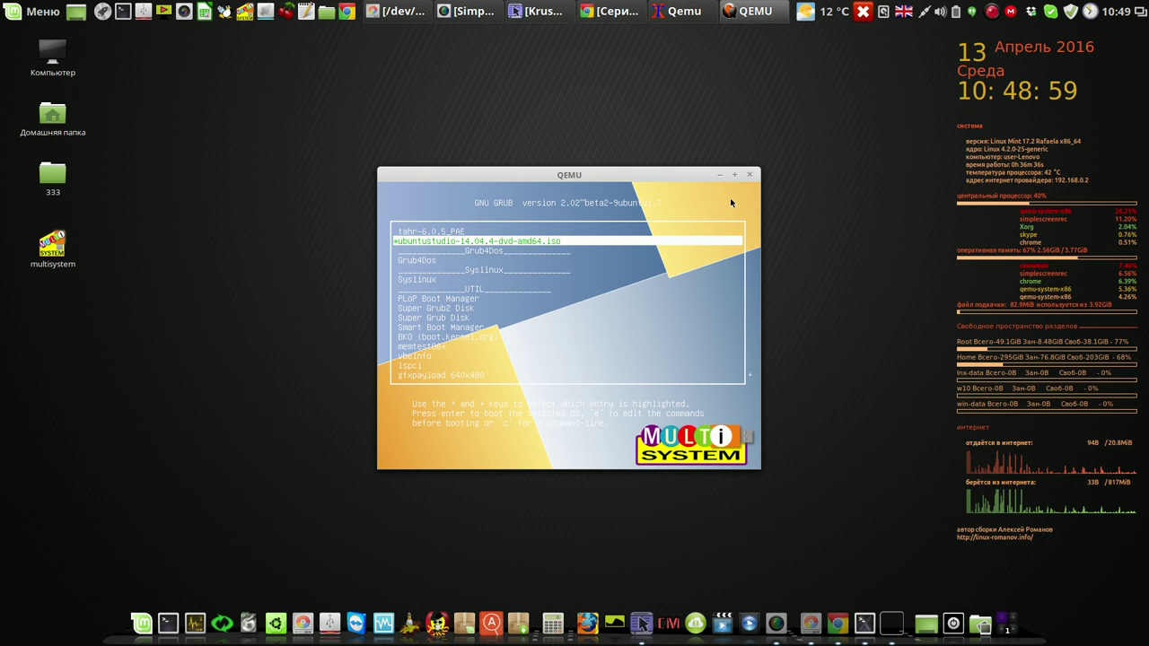
{"action": "key", "text": "Return"}
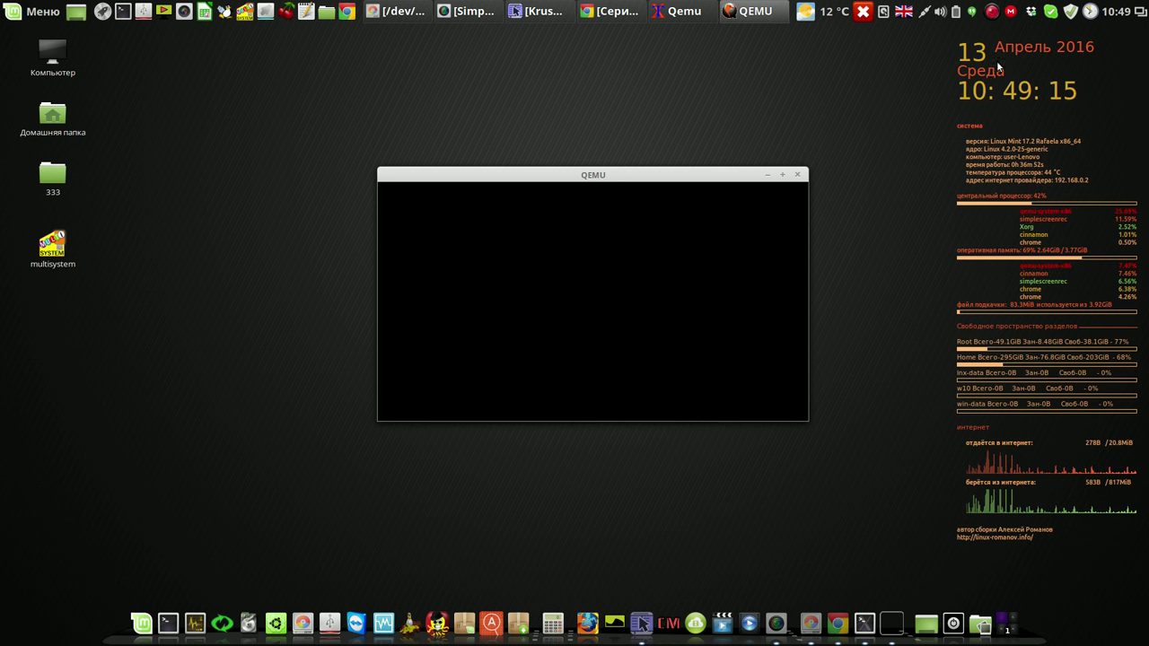
{"action": "right_click", "coordinate": [991, 12]}
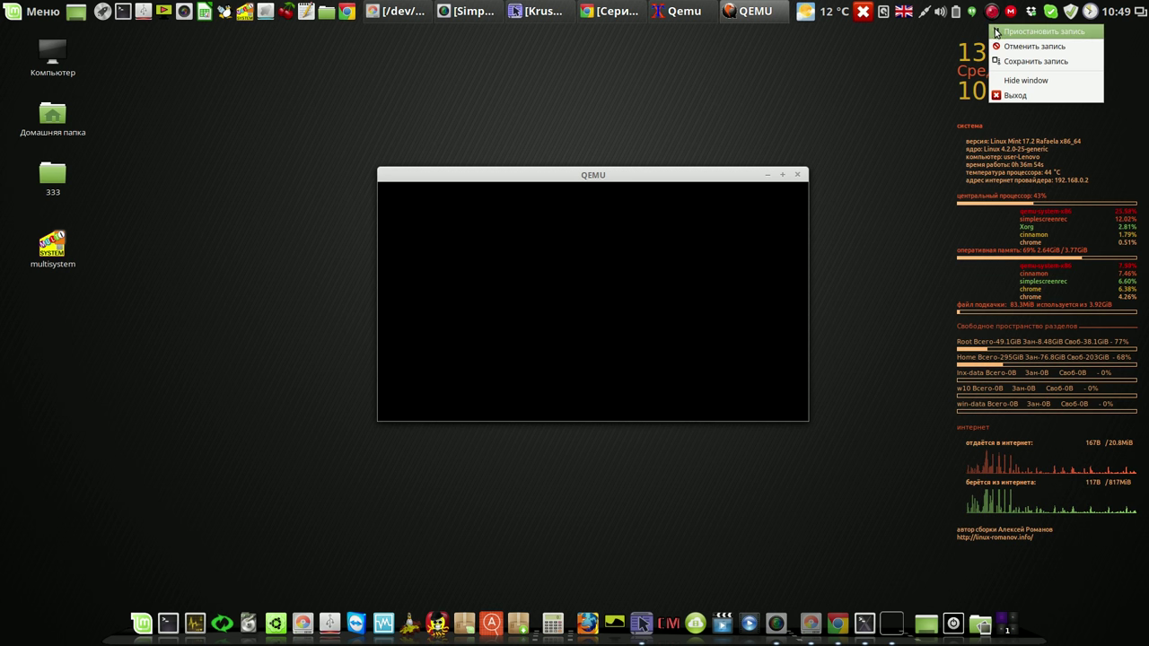
{"action": "left_click", "coordinate": [1033, 31]}
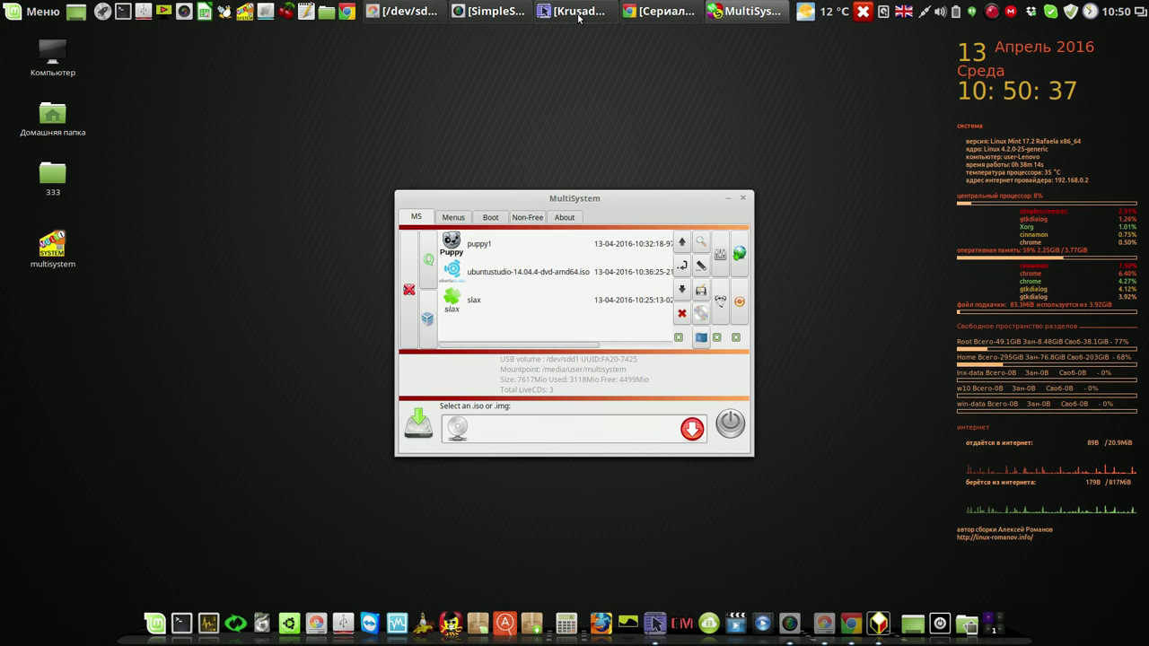
- Switch to Krusader and rename the lmc-17.2 64-bit ISO in folder 333 as "linux mint cinnamon 17.2 64bit"
{"action": "left_click", "coordinate": [579, 12]}
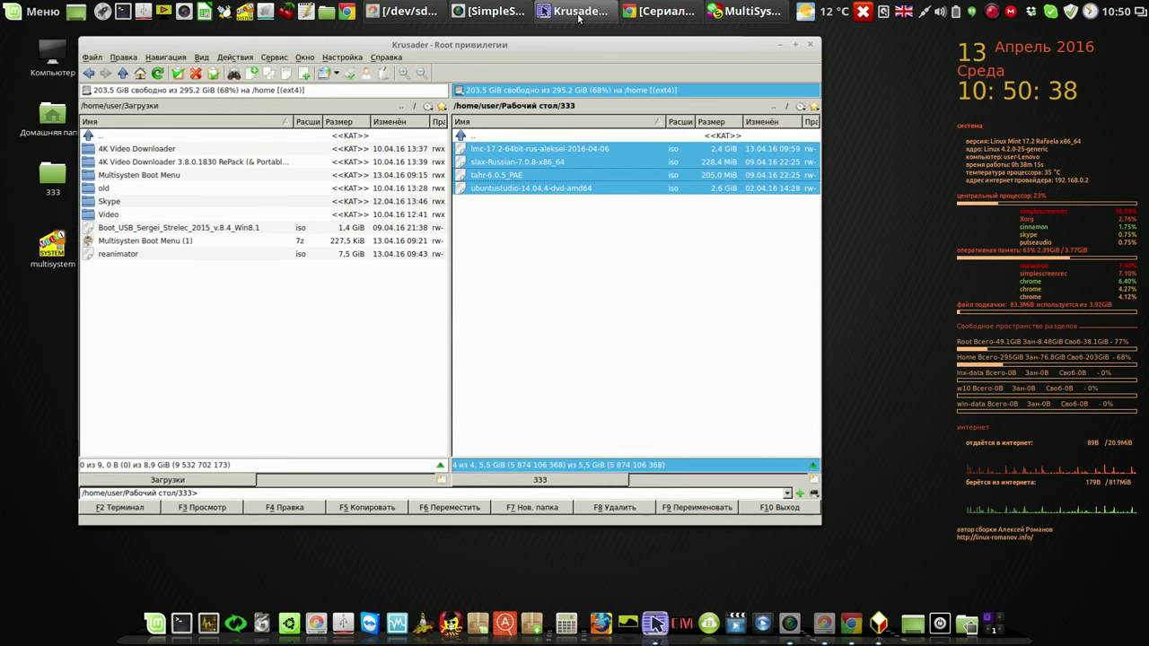
{"action": "left_click", "coordinate": [517, 164]}
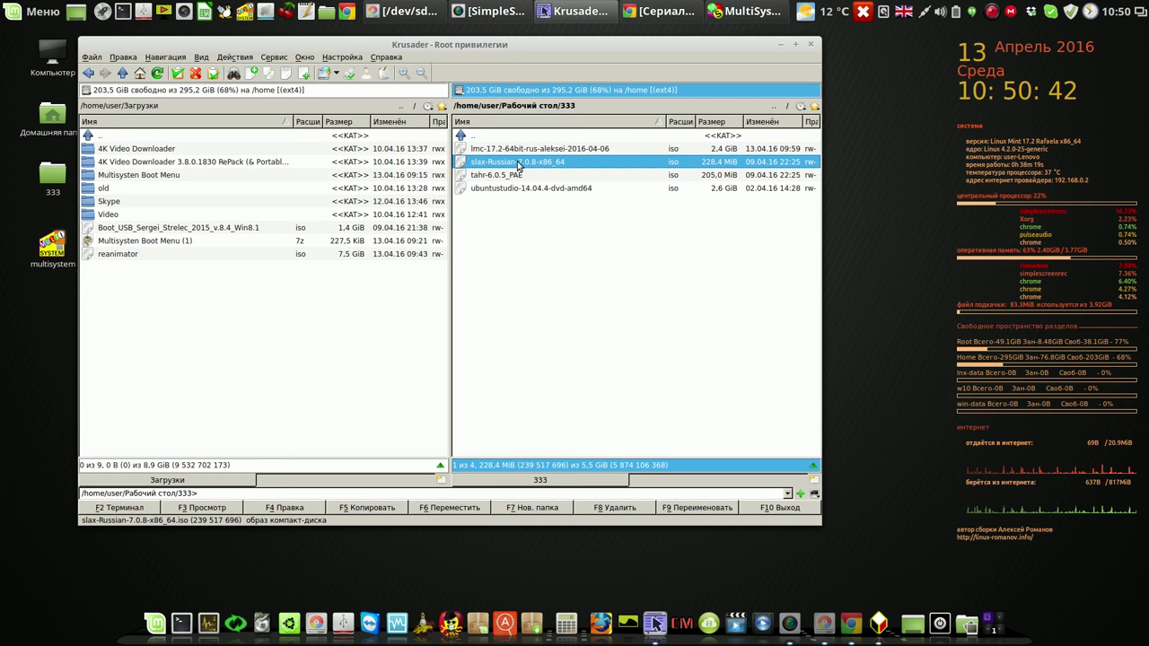
{"action": "left_click", "coordinate": [518, 149]}
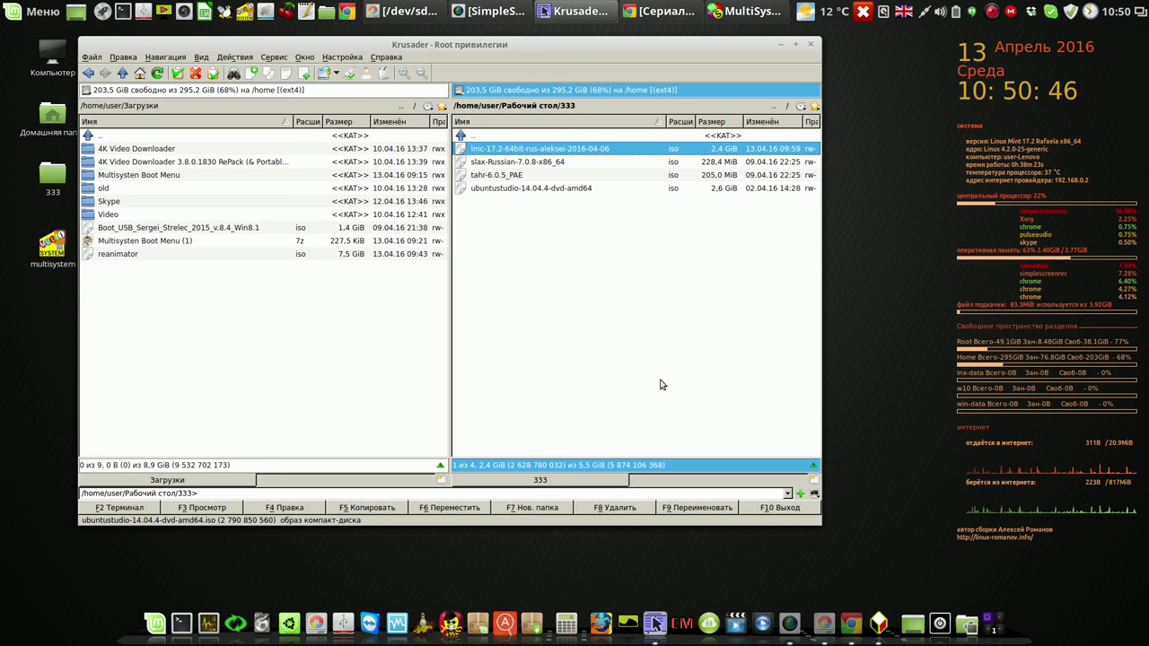
{"action": "left_click", "coordinate": [673, 509]}
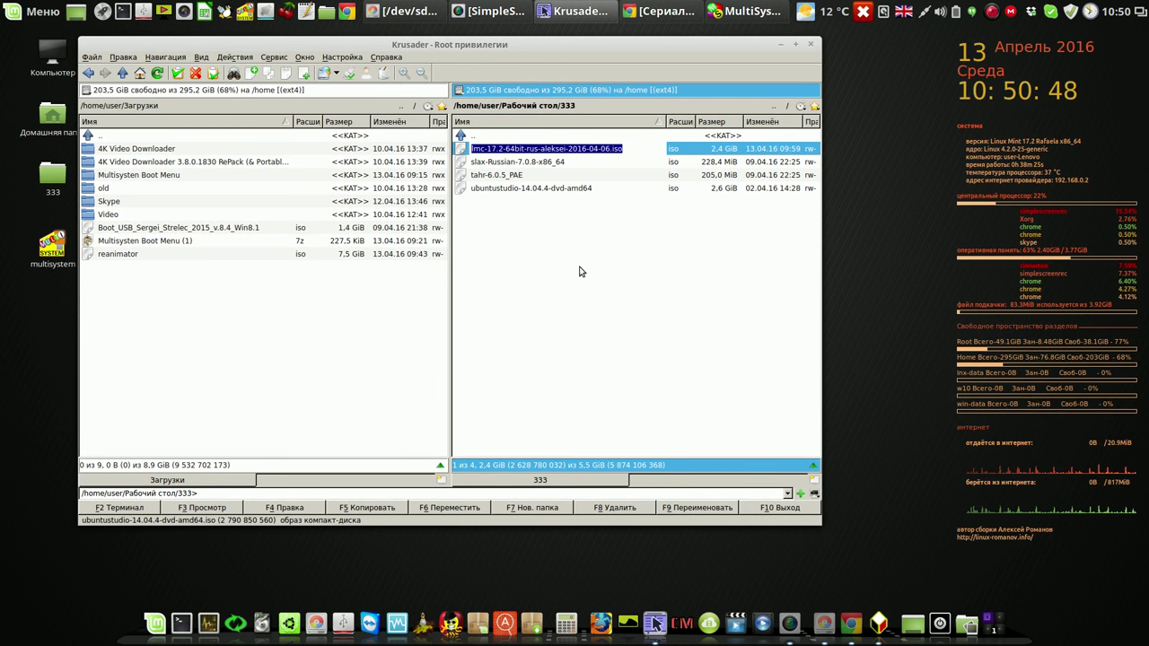
{"action": "left_click", "coordinate": [611, 148]}
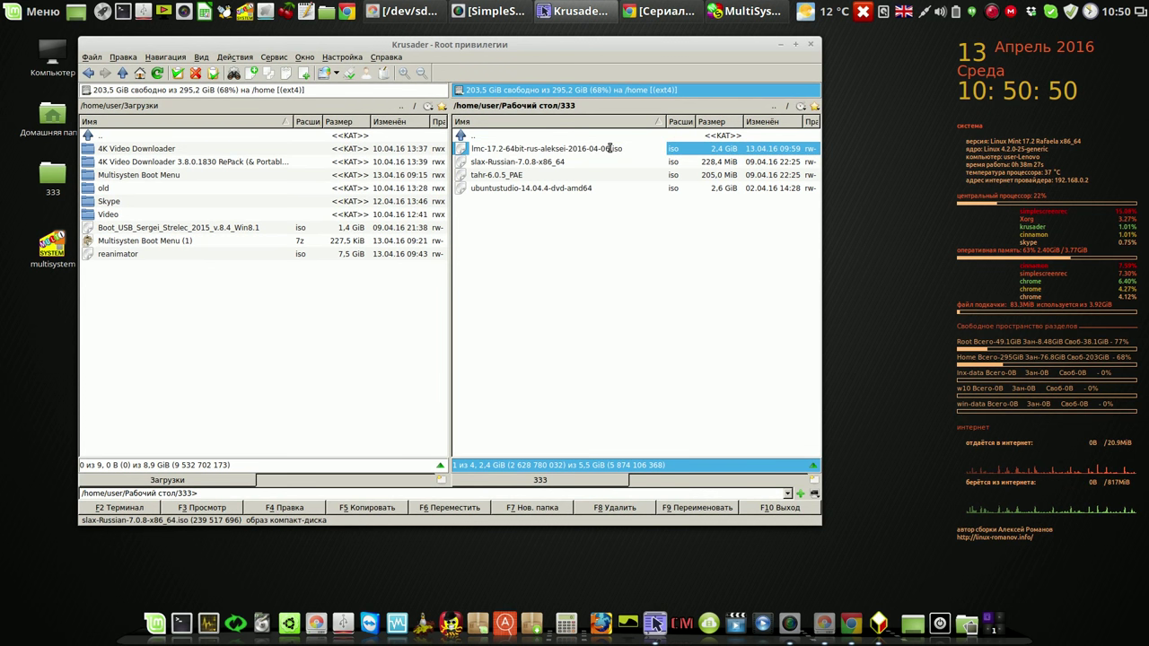
{"action": "left_click_drag", "start_coordinate": [627, 148], "coordinate": [467, 147]}
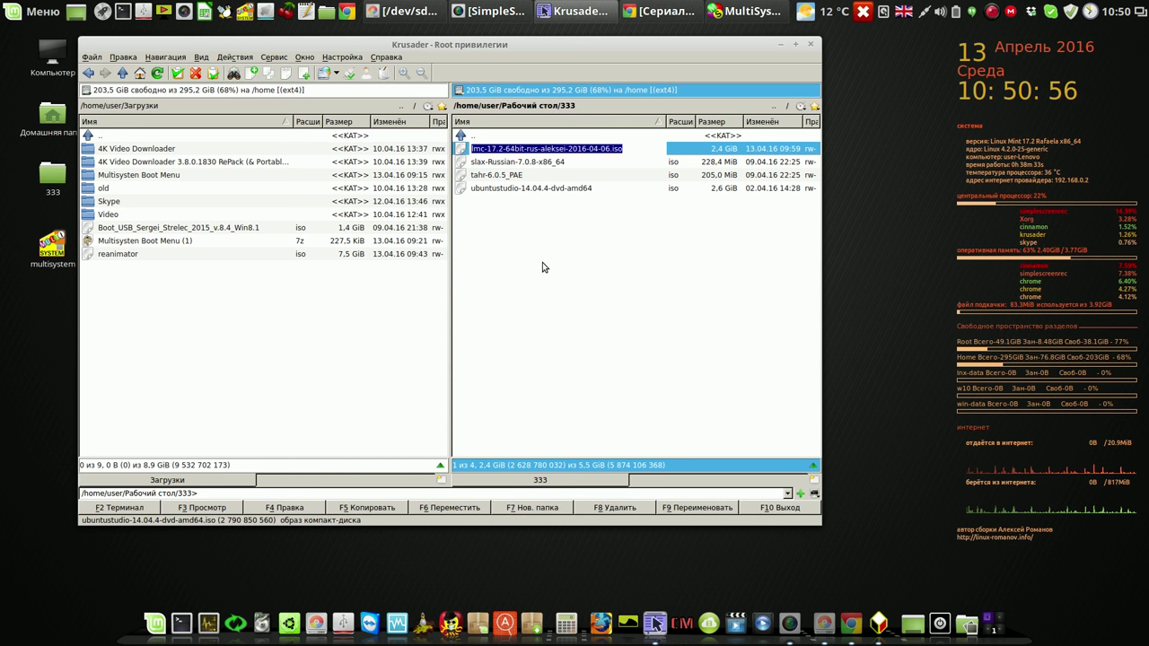
{"action": "type", "text": "linux m"}
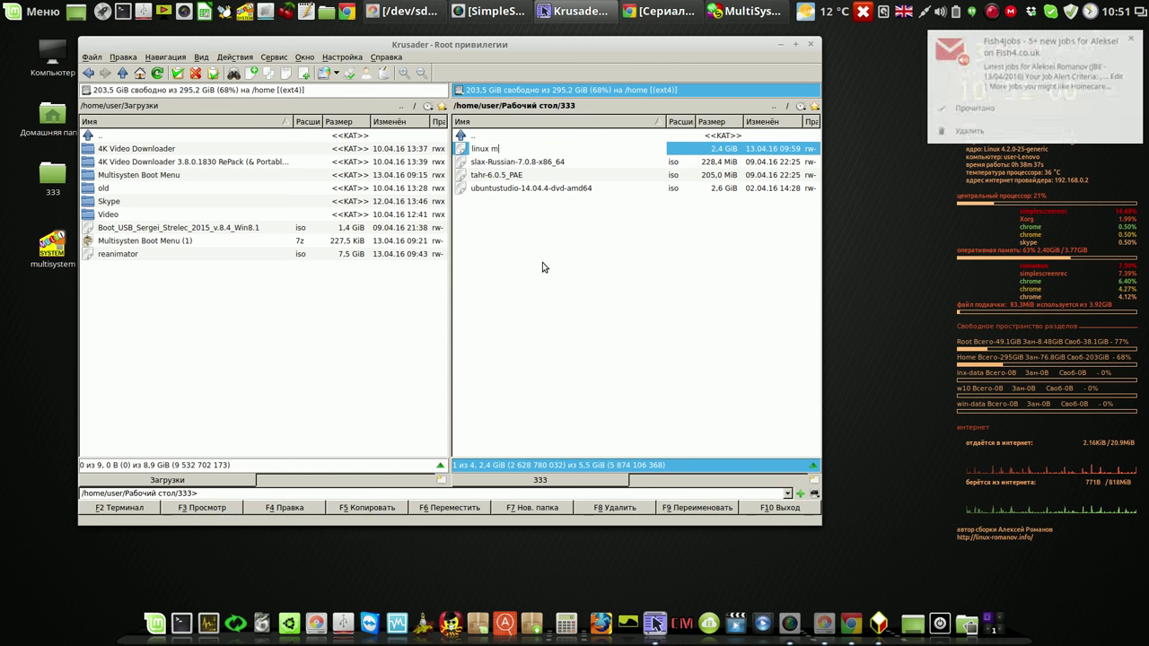
{"action": "type", "text": "int"}
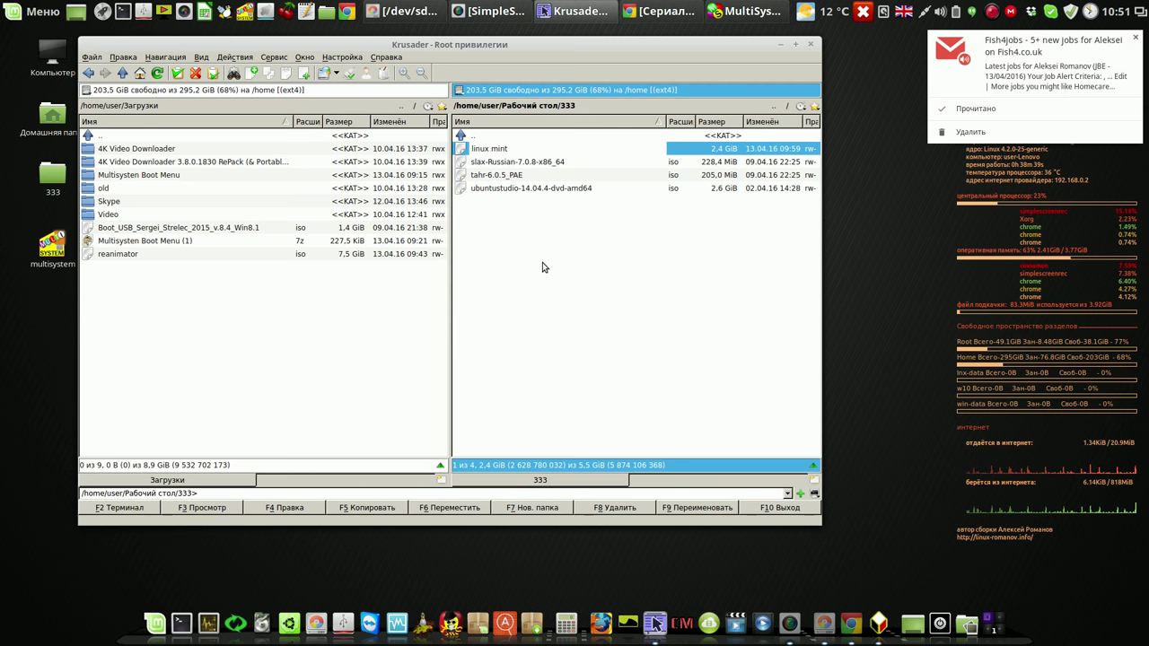
{"action": "left_click", "coordinate": [970, 109]}
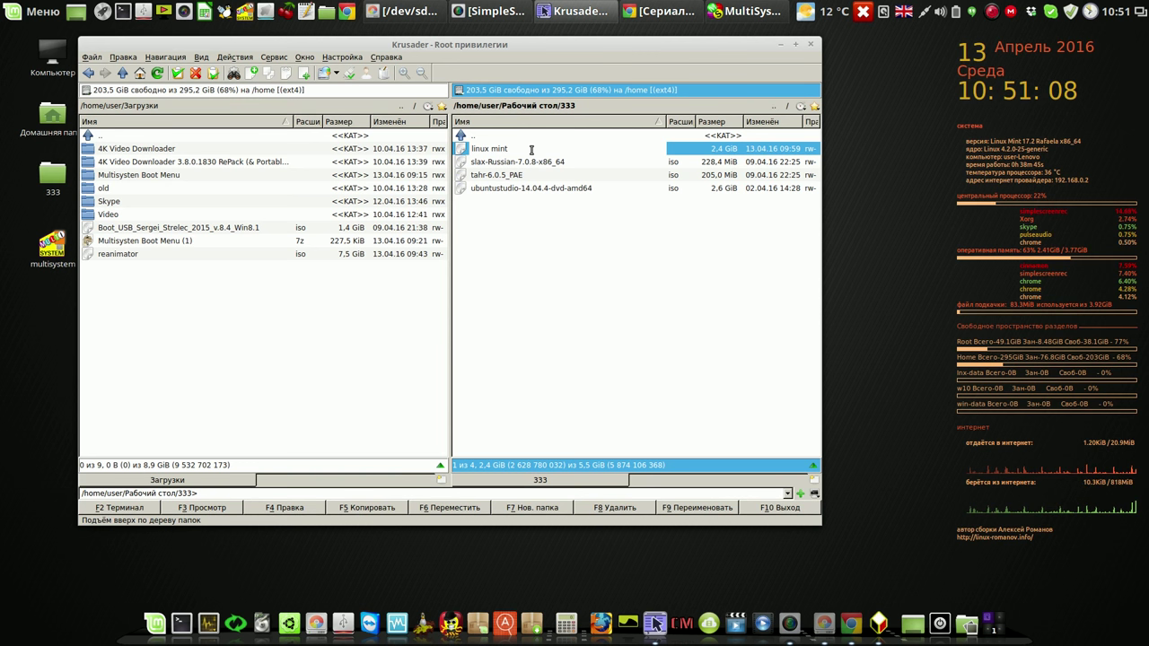
{"action": "type", "text": "cinn"}
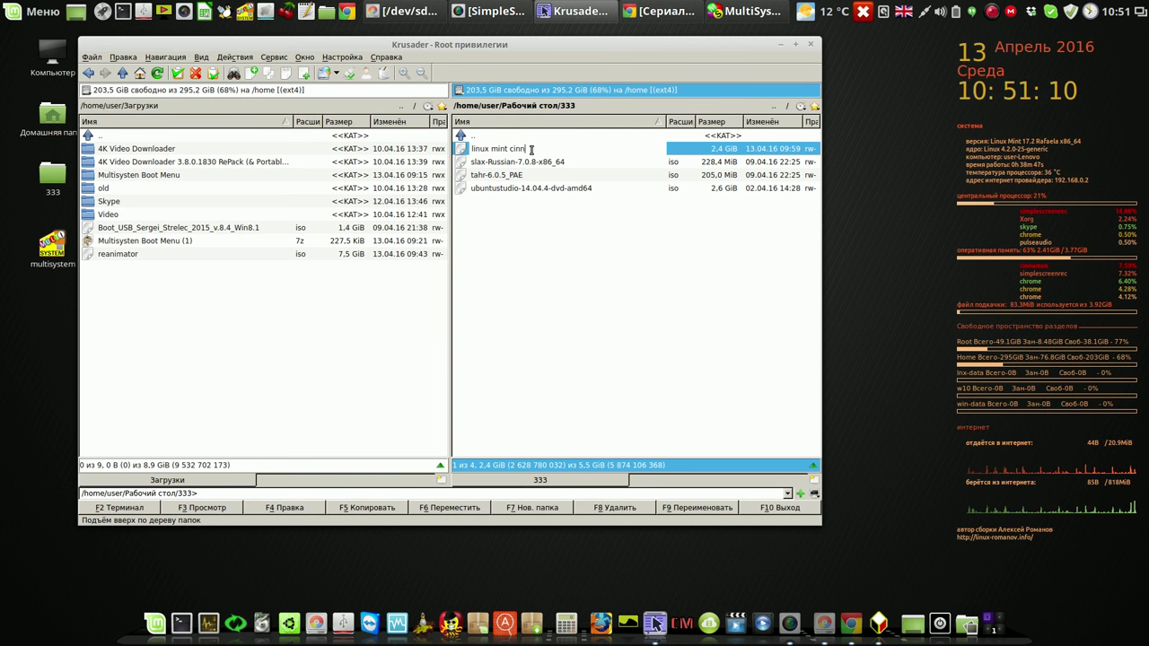
{"action": "type", "text": "amon 17"}
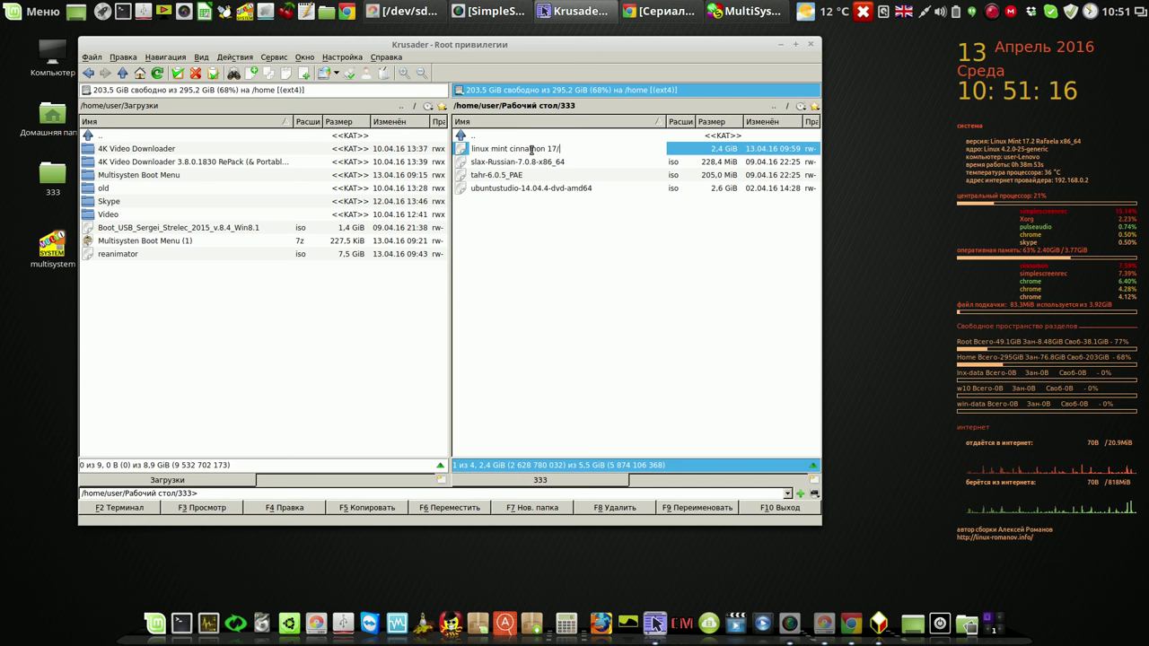
{"action": "key", "text": "BackSpace"}
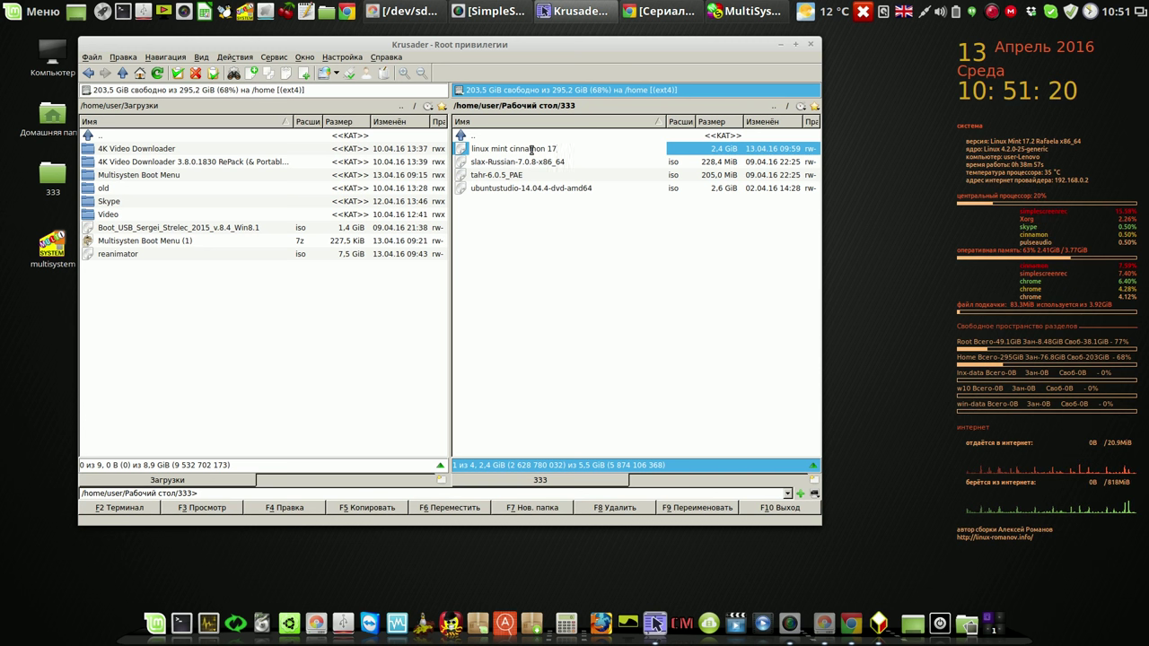
{"action": "type", "text": ".2"}
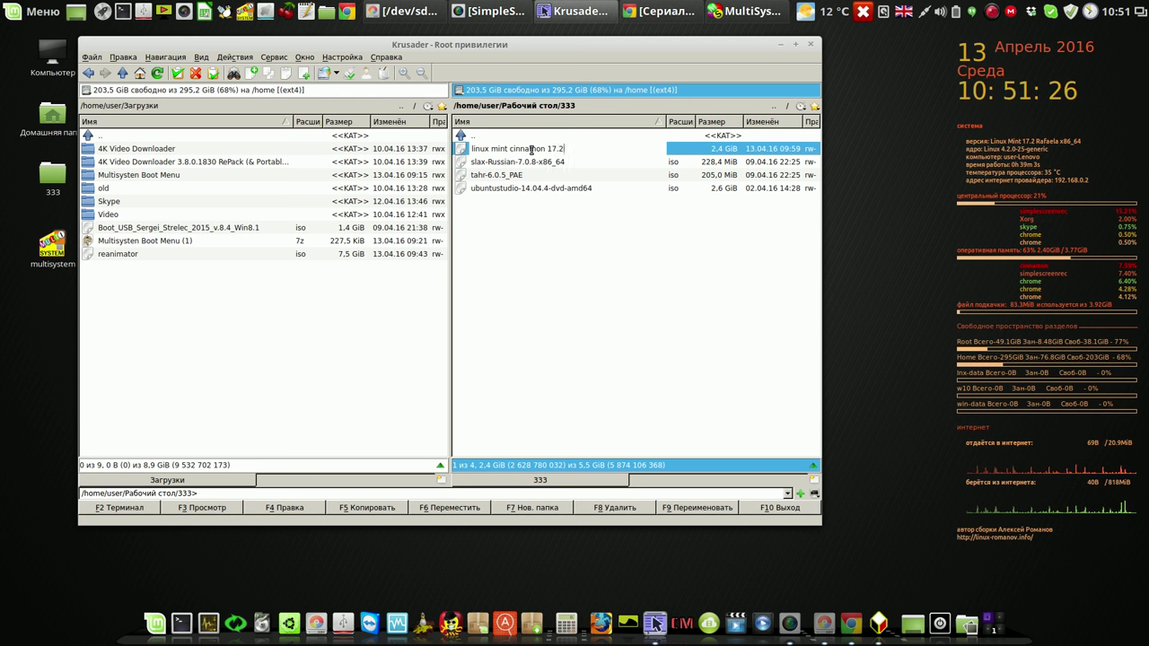
{"action": "type", "text": "64bit"}
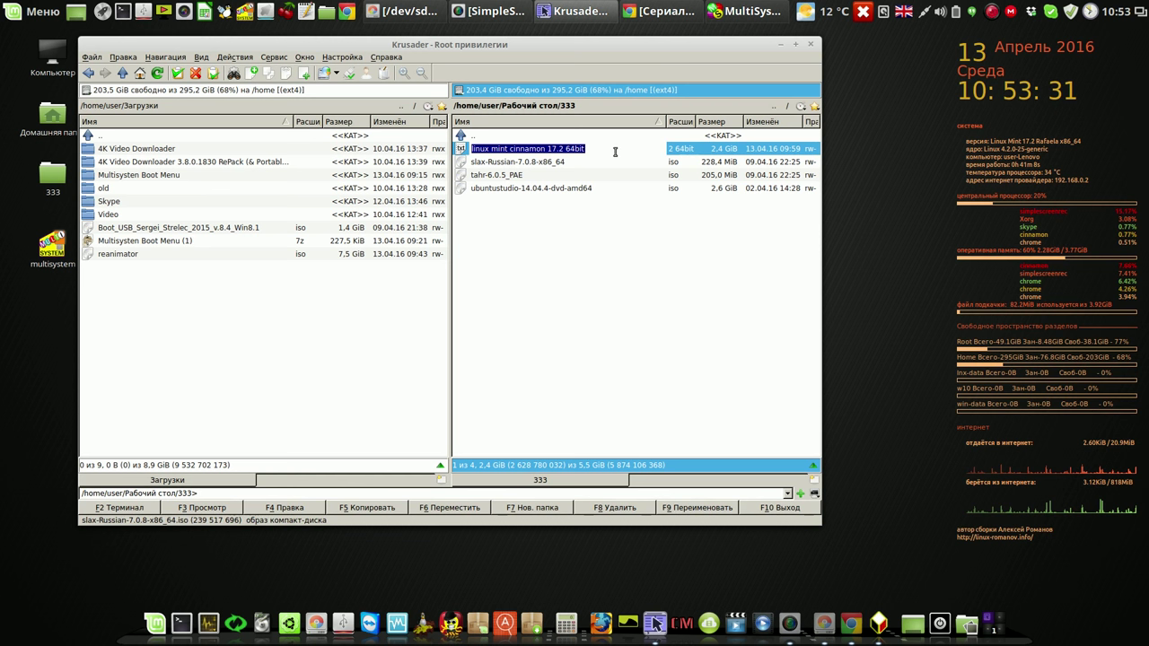
- Append the .iso extension to the renamed Linux Mint file and minimize Krusader
{"action": "key", "text": "Return"}
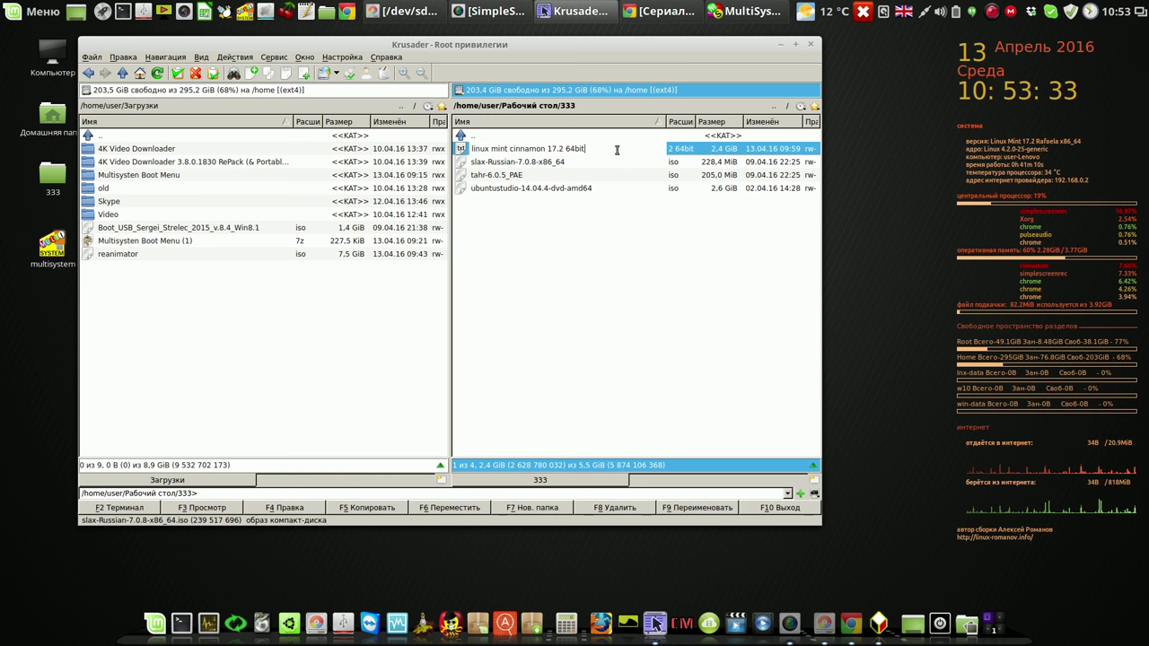
{"action": "type", "text": "."}
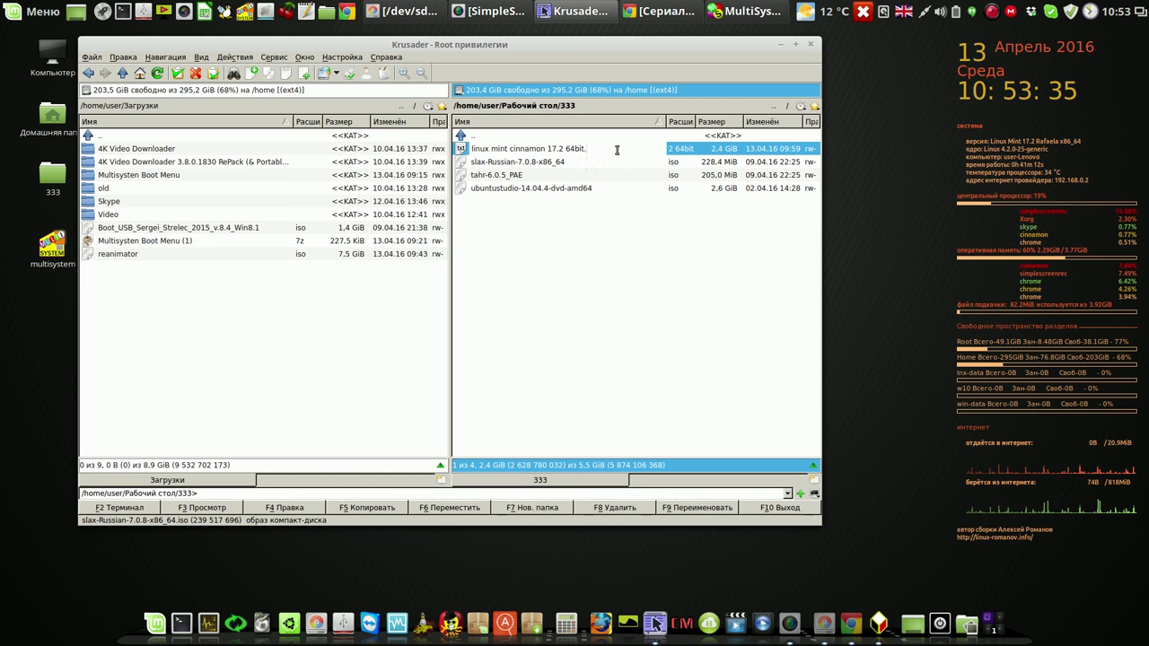
{"action": "type", "text": "iso"}
{"action": "key", "text": "Return"}
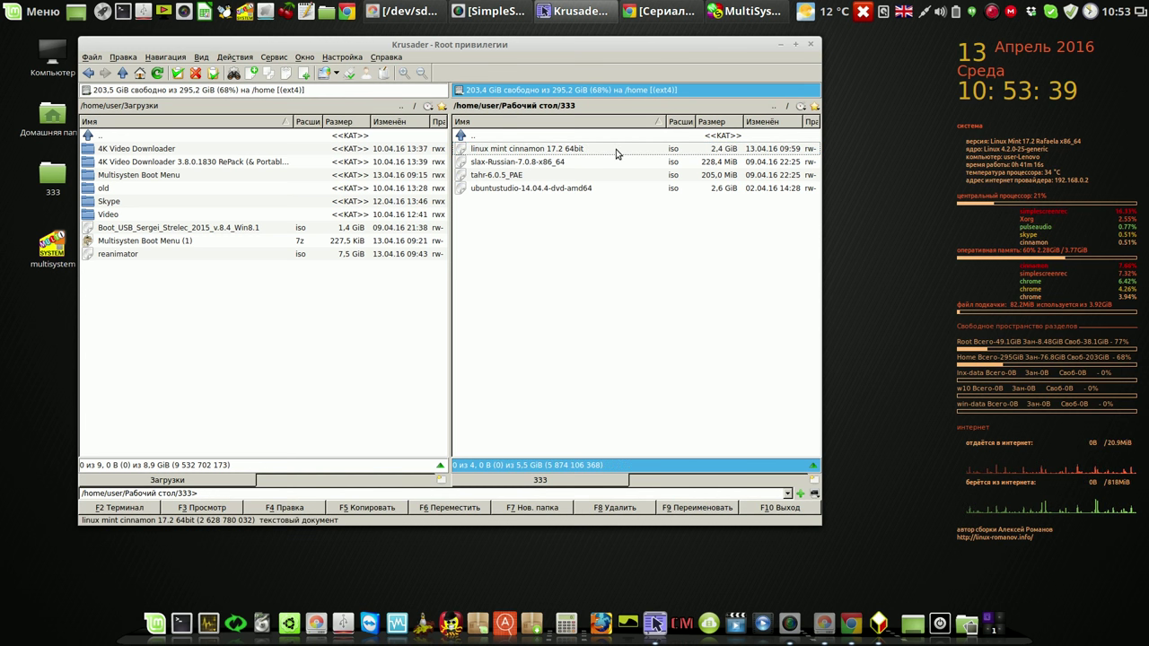
{"action": "left_click", "coordinate": [779, 44]}
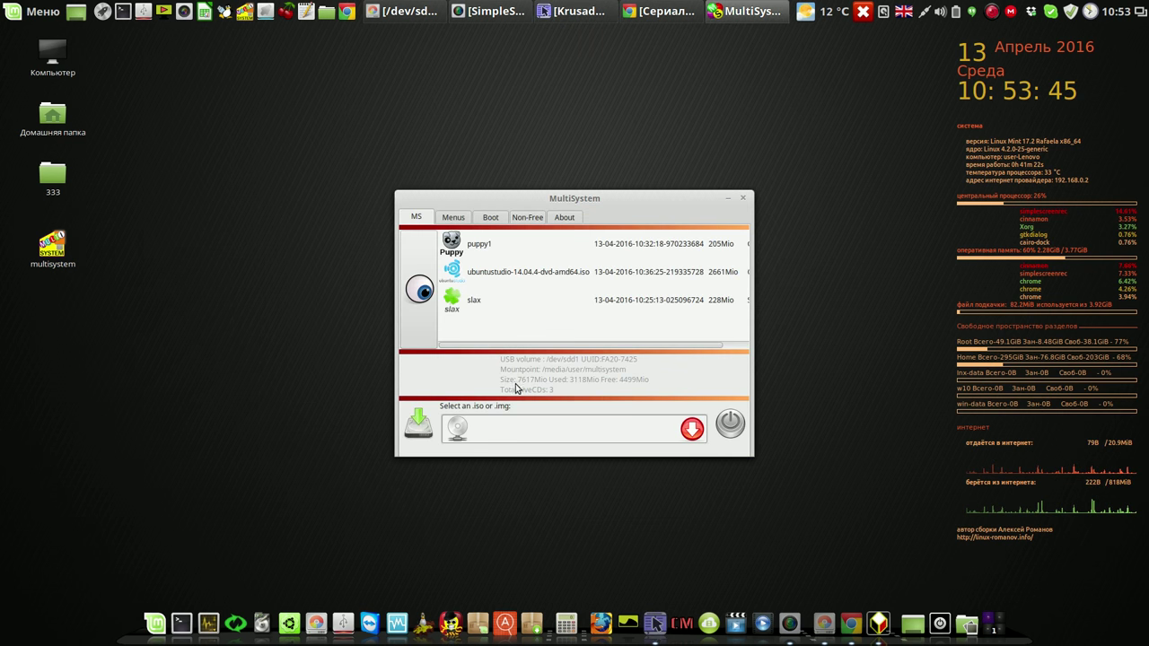
- Add linux mint cinnamon 17.2 64bit.iso from the desktop folder 333 to the USB in MultiSystem, entering the administrator password
{"action": "left_click", "coordinate": [459, 429]}
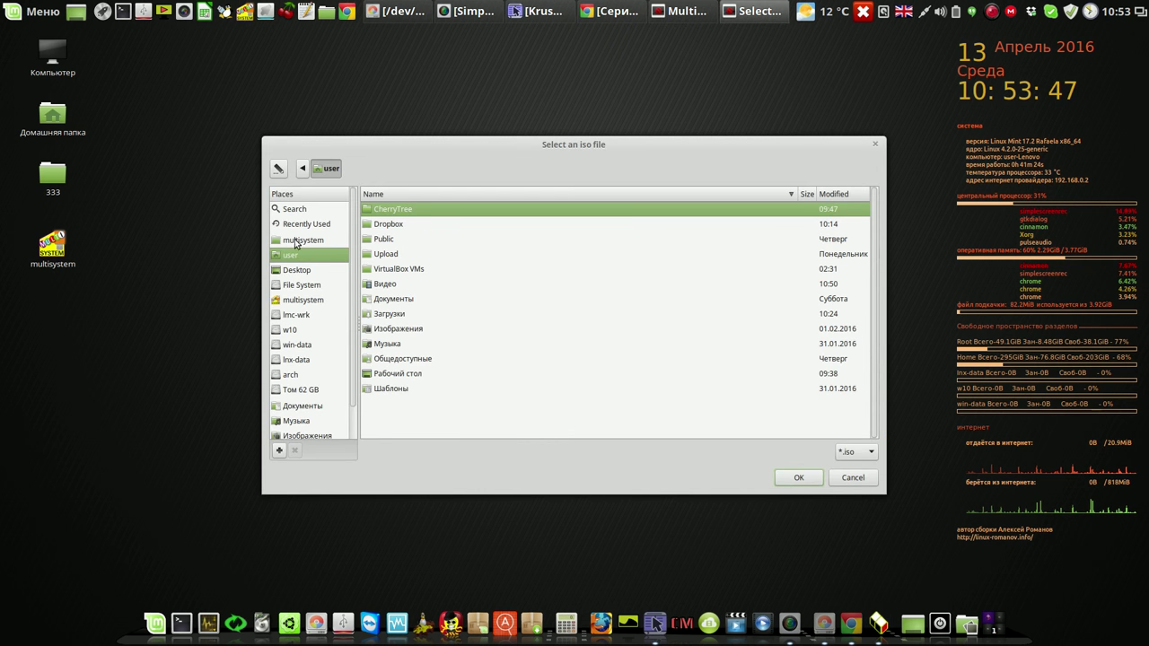
{"action": "left_click", "coordinate": [310, 269]}
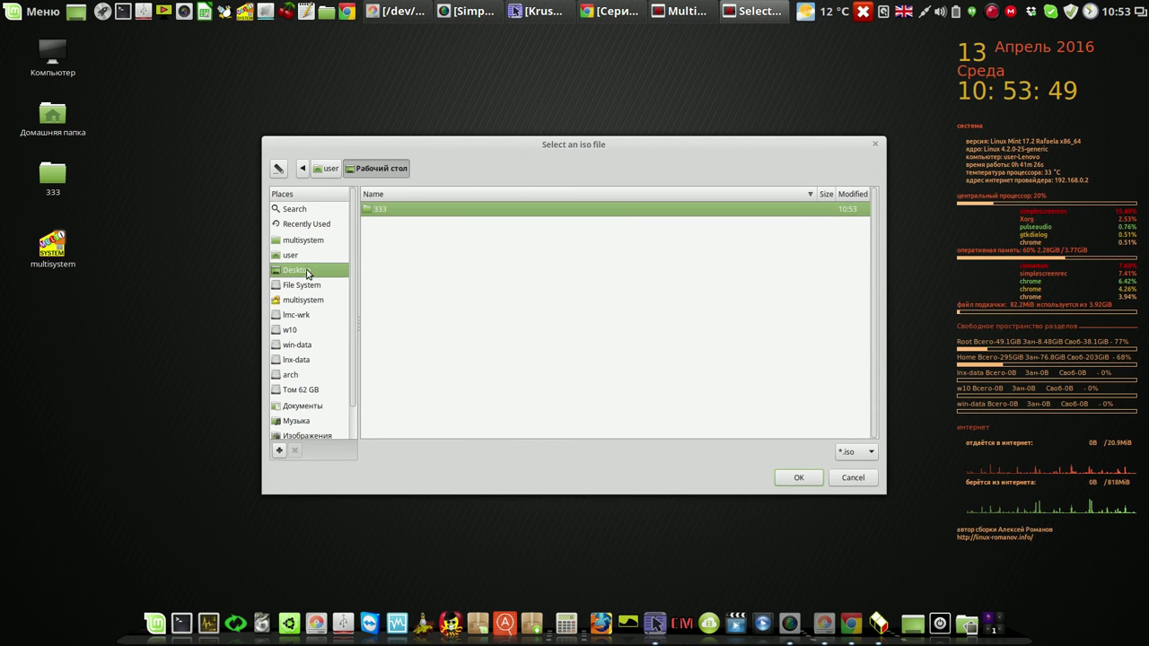
{"action": "double_click", "coordinate": [367, 209]}
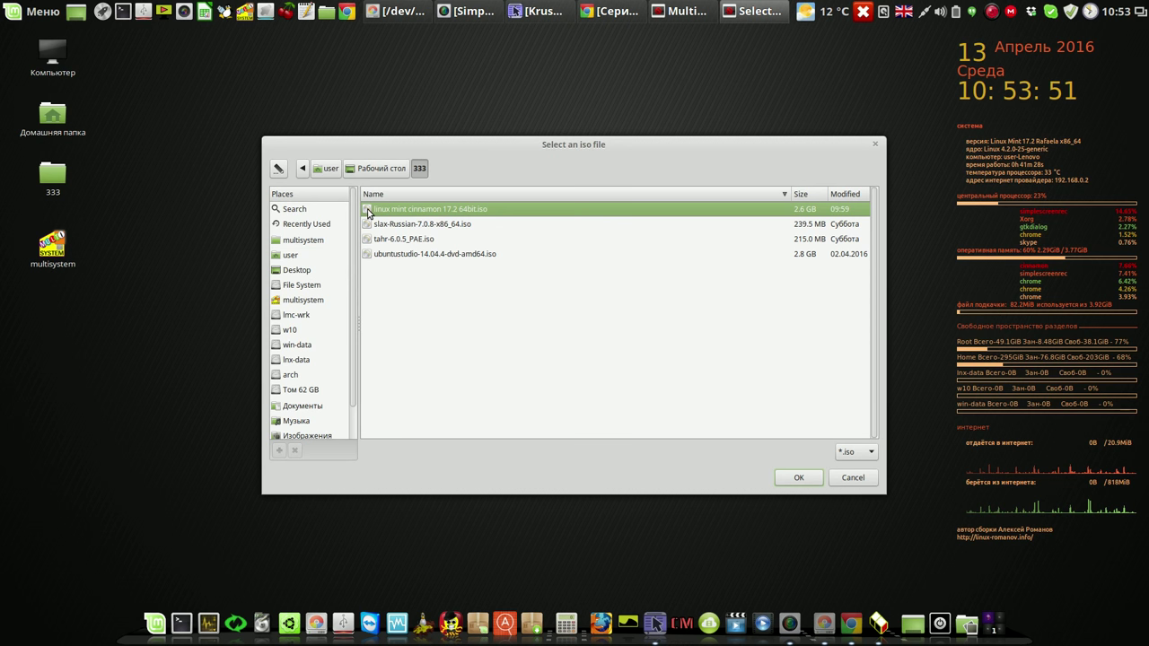
{"action": "left_click", "coordinate": [798, 477]}
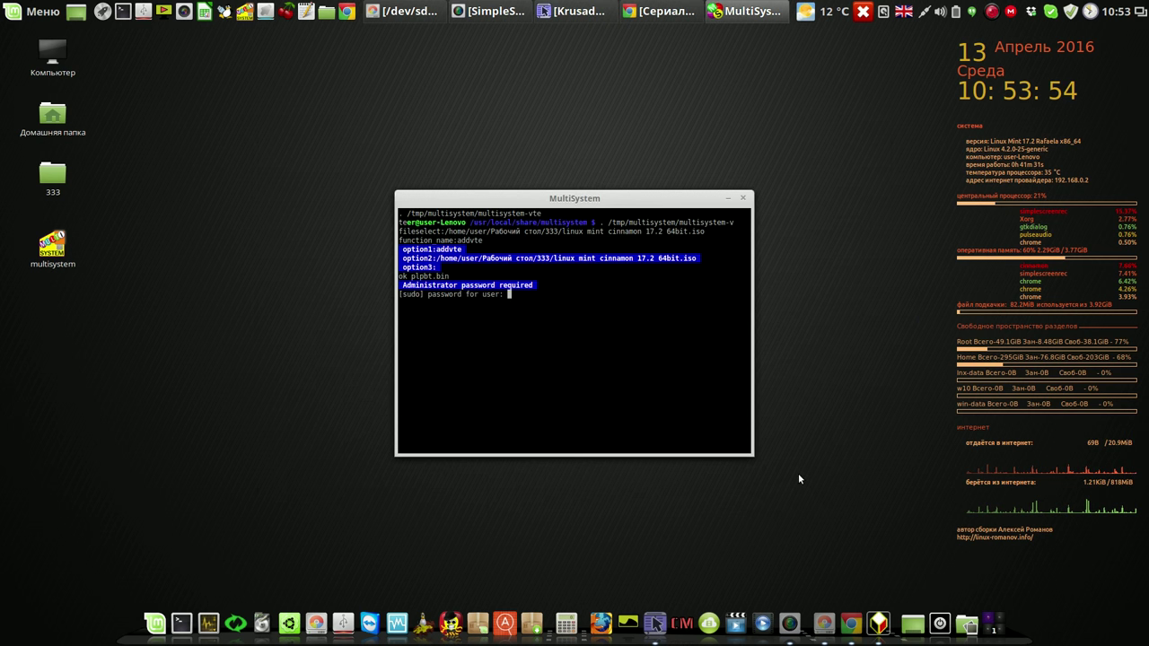
{"action": "double_click", "coordinate": [586, 321]}
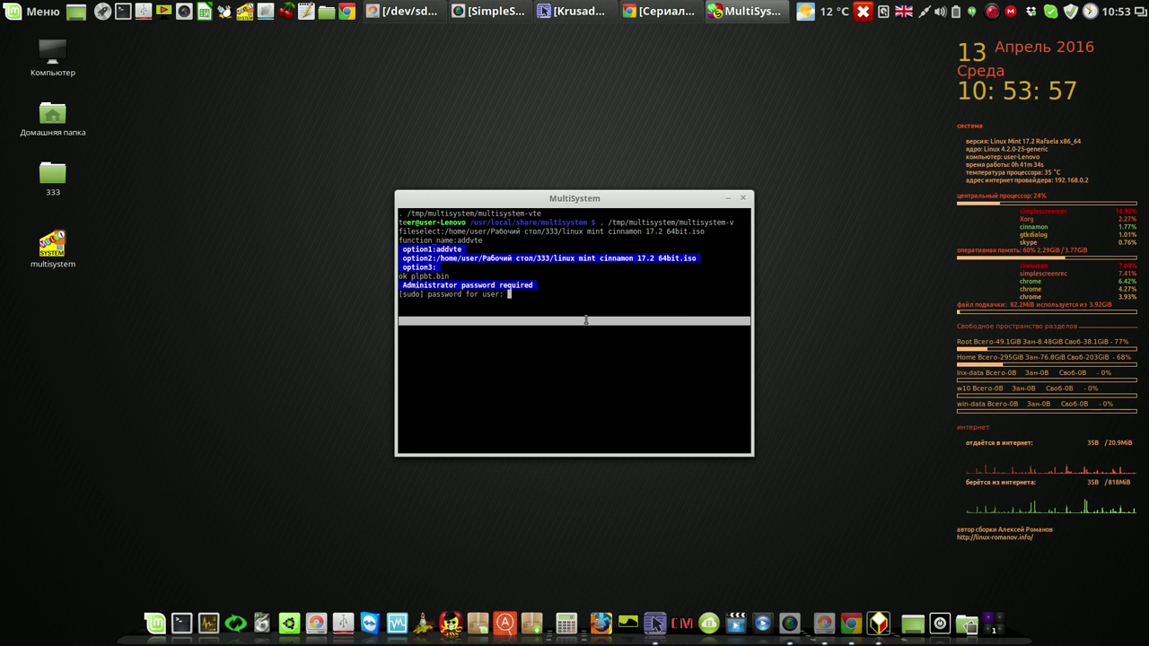
{"action": "key", "text": "Return"}
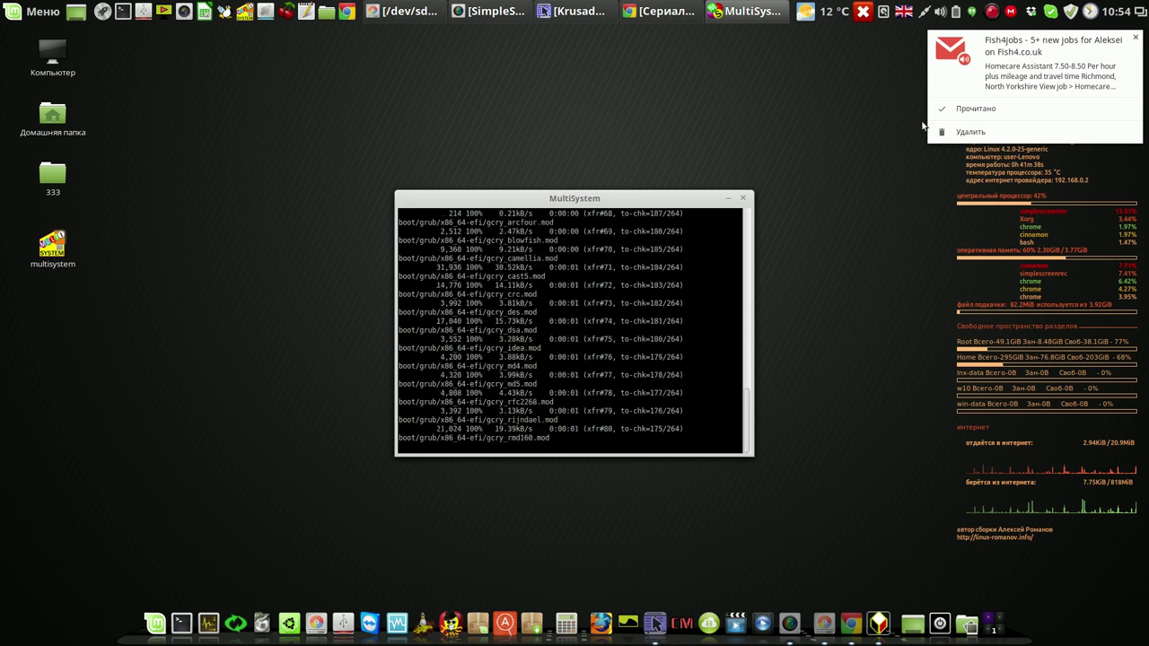
{"action": "left_click", "coordinate": [992, 107]}
{"action": "left_click", "coordinate": [993, 12]}
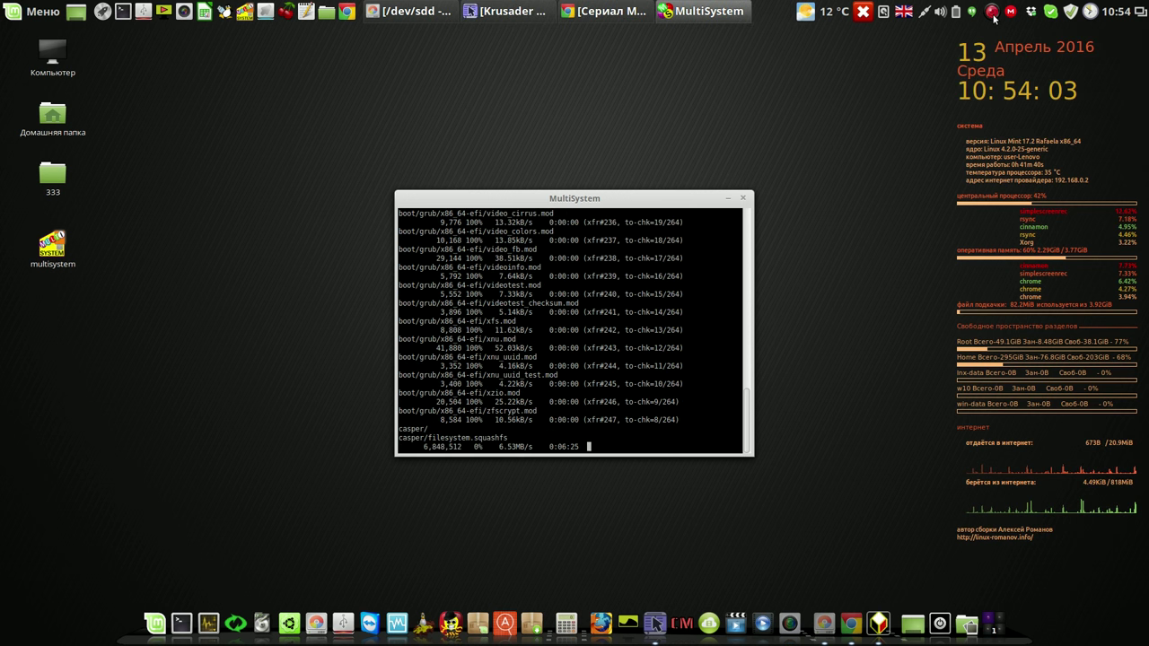
{"action": "right_click", "coordinate": [993, 12]}
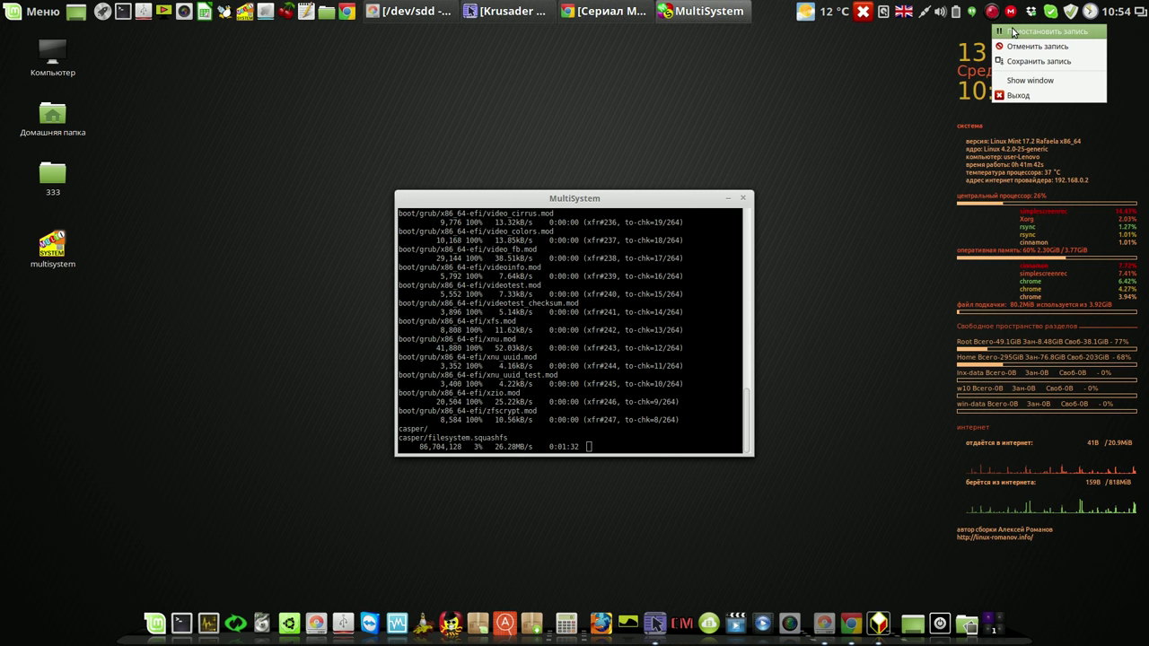
{"action": "left_click", "coordinate": [1013, 32]}
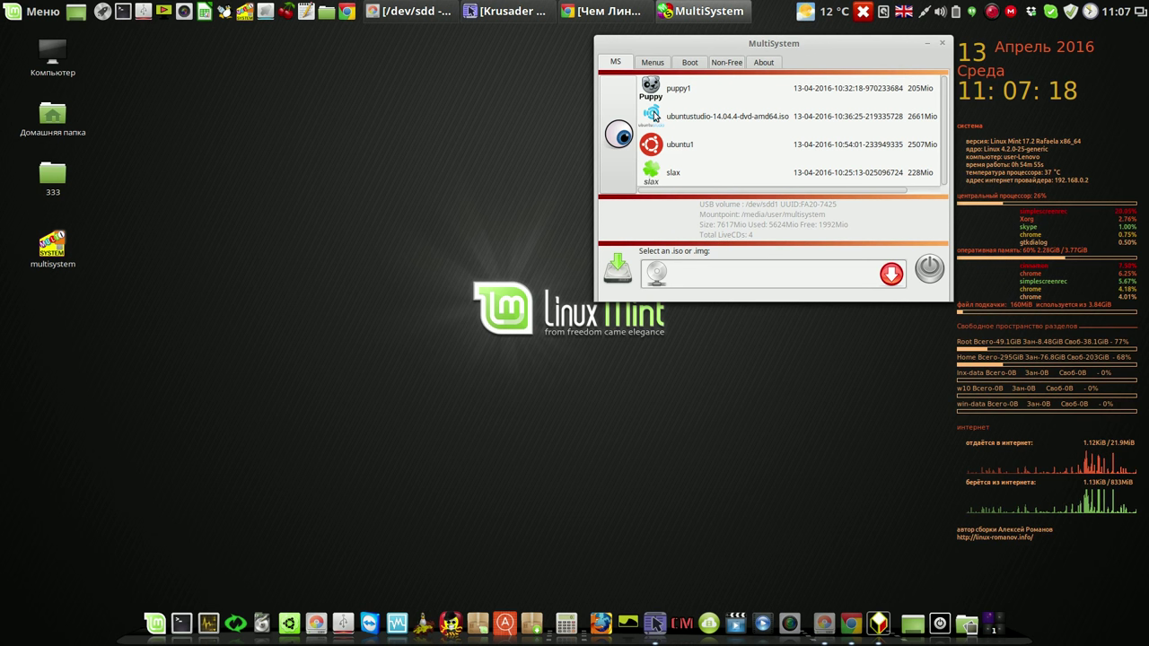
- Select the ubuntu1 entry and test the live USB in QEMU, entering the administrator password
{"action": "left_click", "coordinate": [654, 115]}
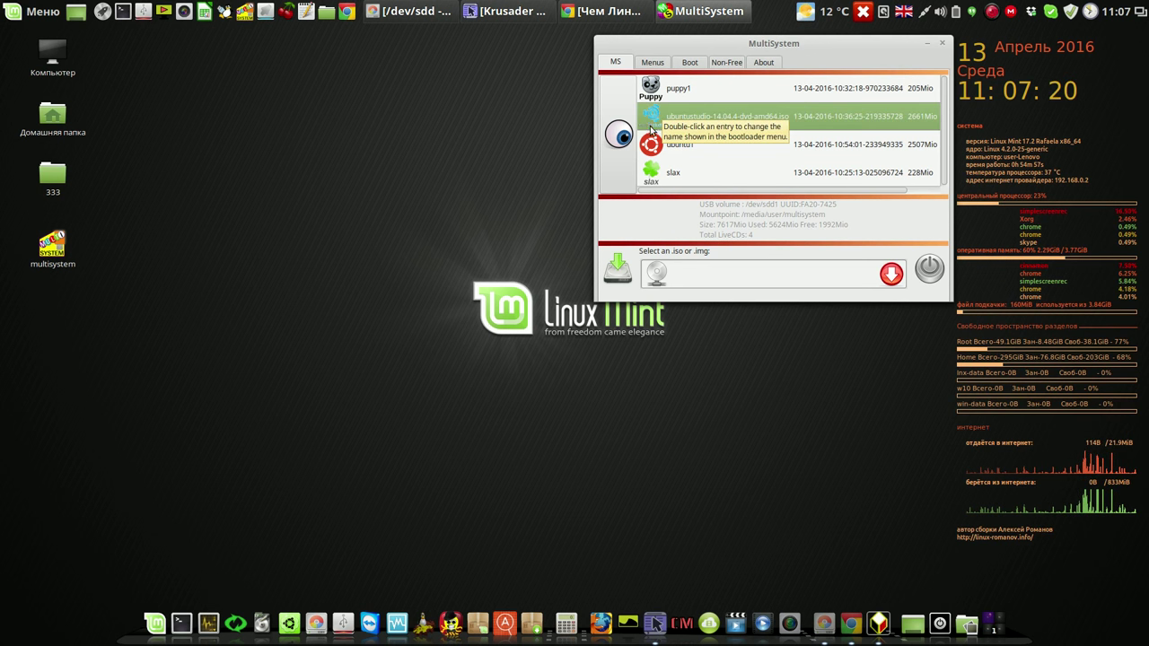
{"action": "left_click", "coordinate": [655, 149]}
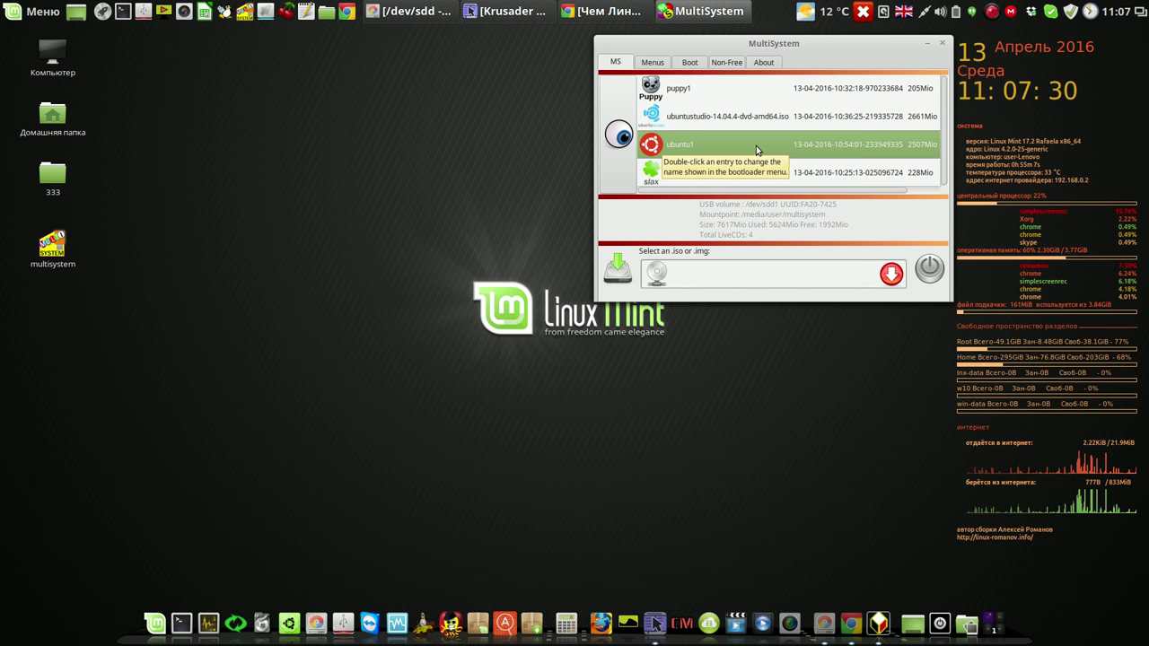
{"action": "left_click", "coordinate": [696, 65]}
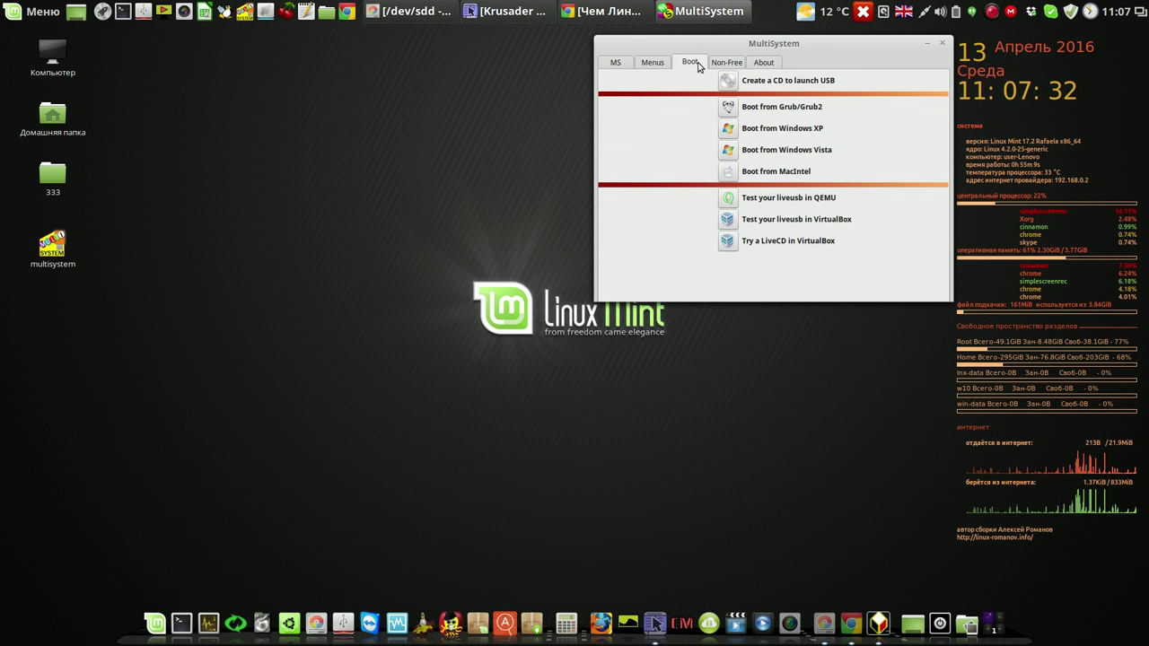
{"action": "left_click", "coordinate": [728, 200]}
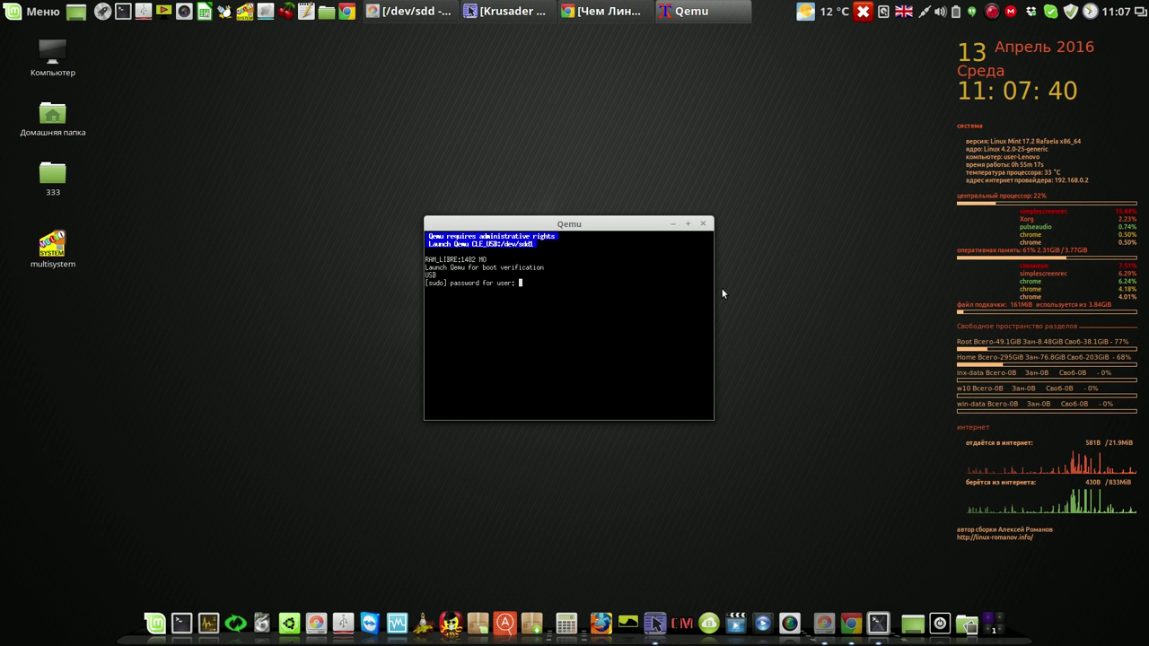
{"action": "key", "text": "Return"}
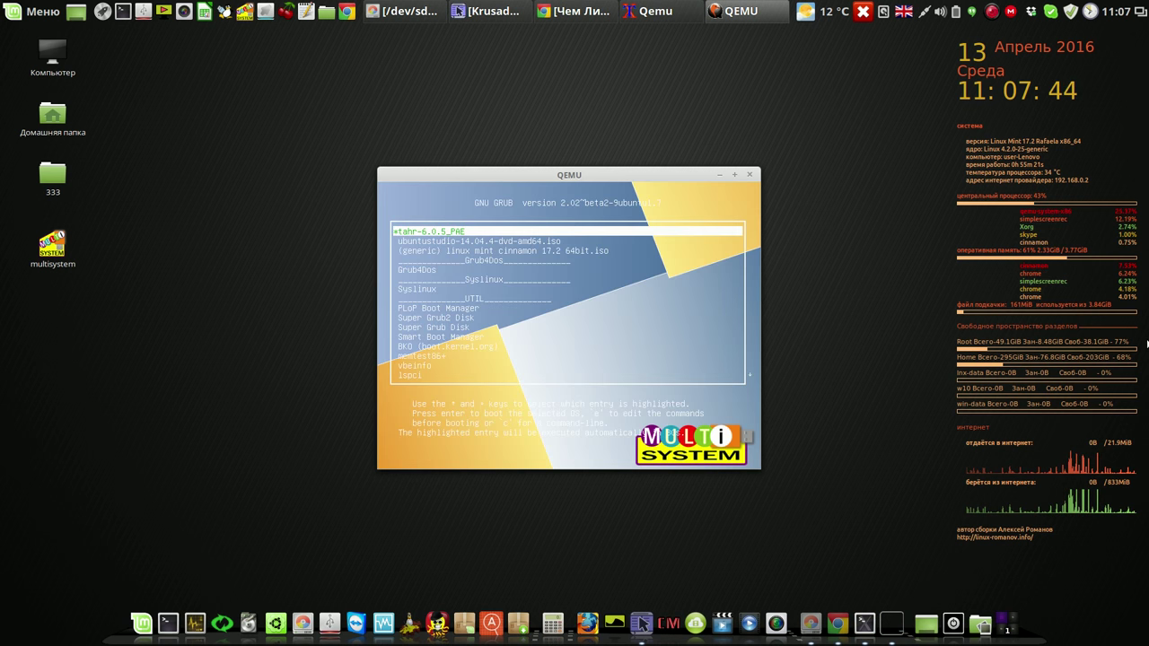
- Highlight ubuntustudio-14.04.4-dvd-amd64.iso in the GRUB menu and enlarge the QEMU window to fill most of the desktop
{"action": "key", "text": "Down"}
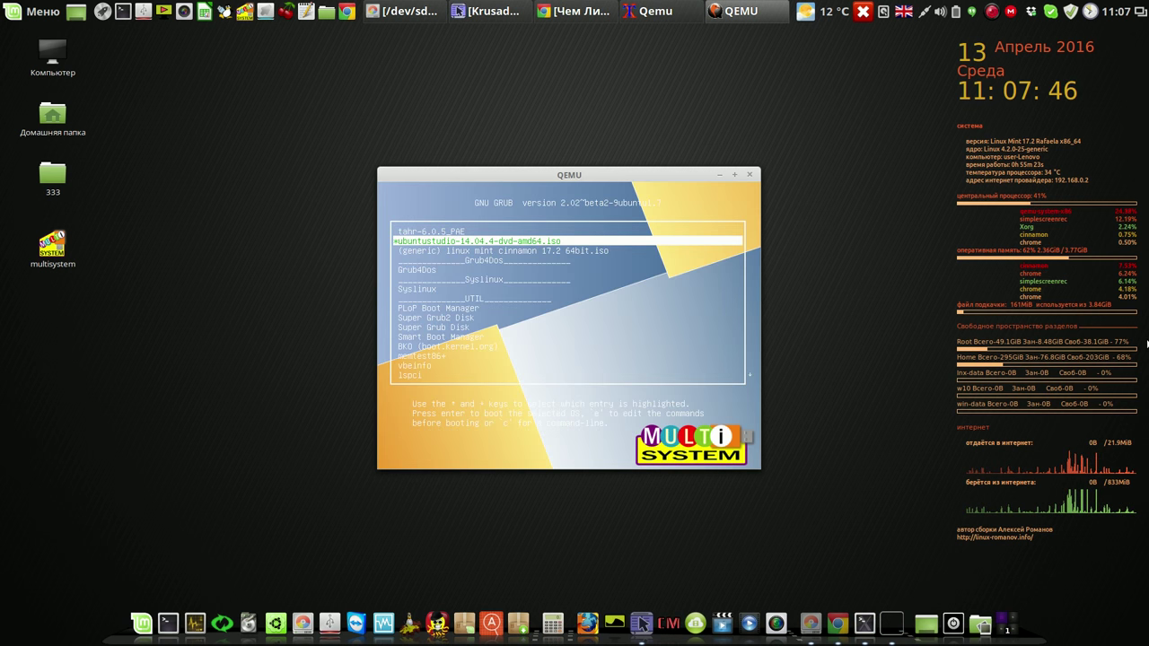
{"action": "left_click_drag", "start_coordinate": [378, 168], "coordinate": [134, 53]}
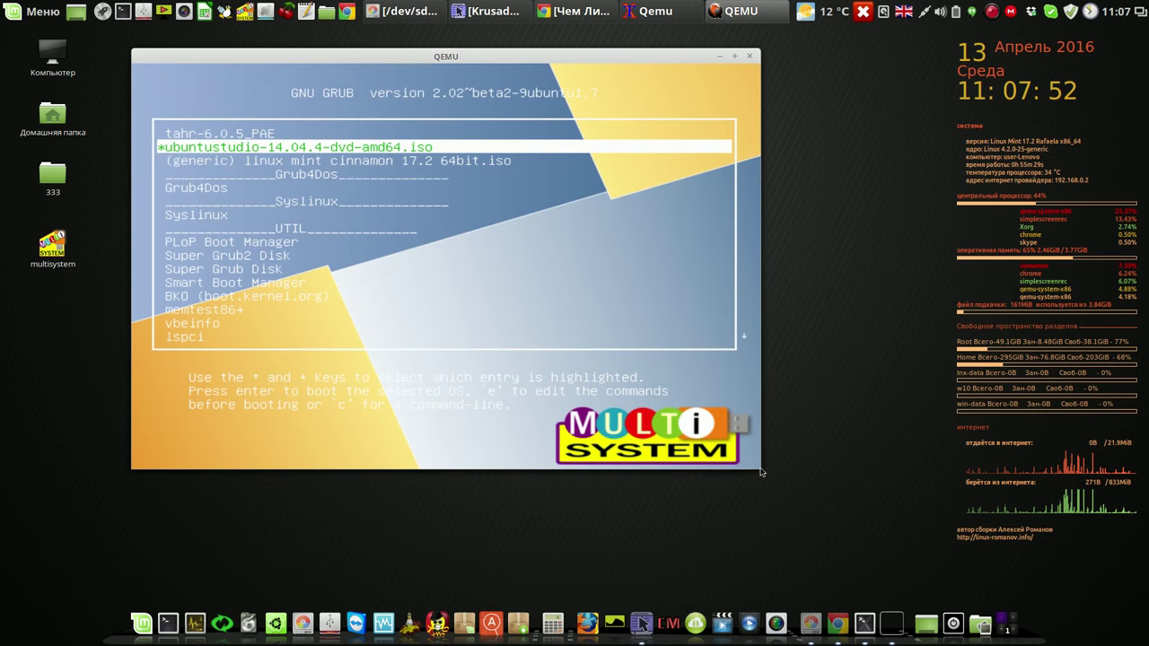
{"action": "left_click_drag", "start_coordinate": [761, 473], "coordinate": [910, 549]}
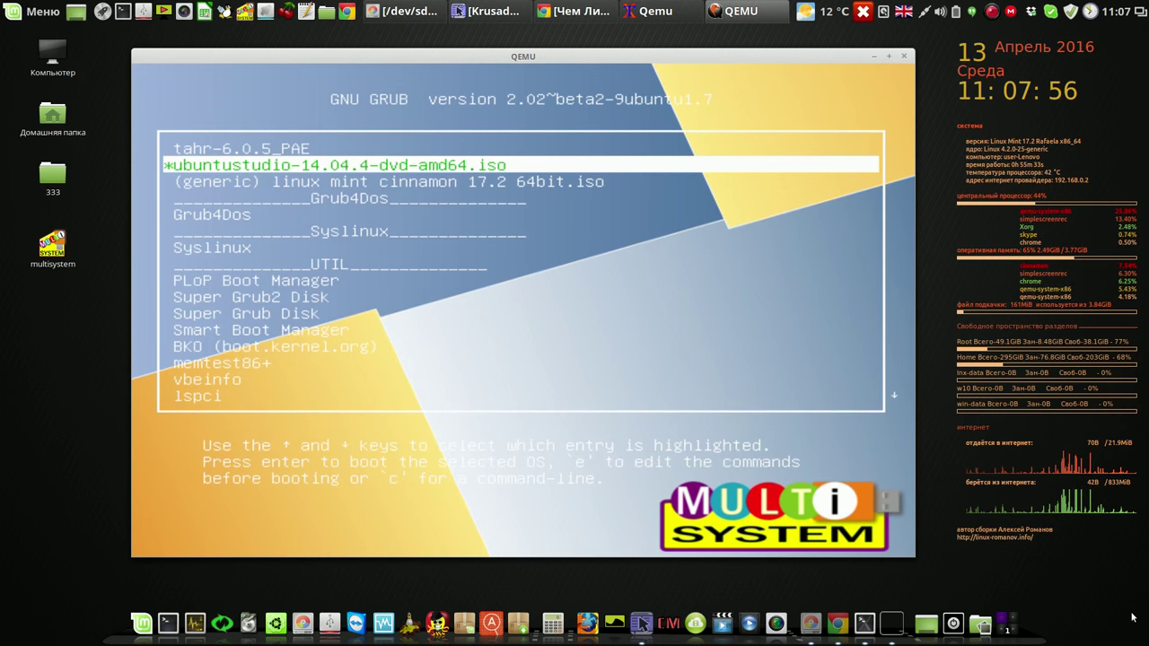
- Look through the bootable systems in the GRUB menu, open the Syslinux menu, highlight PLoP Boot Manager and leave the menu
{"action": "key", "text": "Up"}
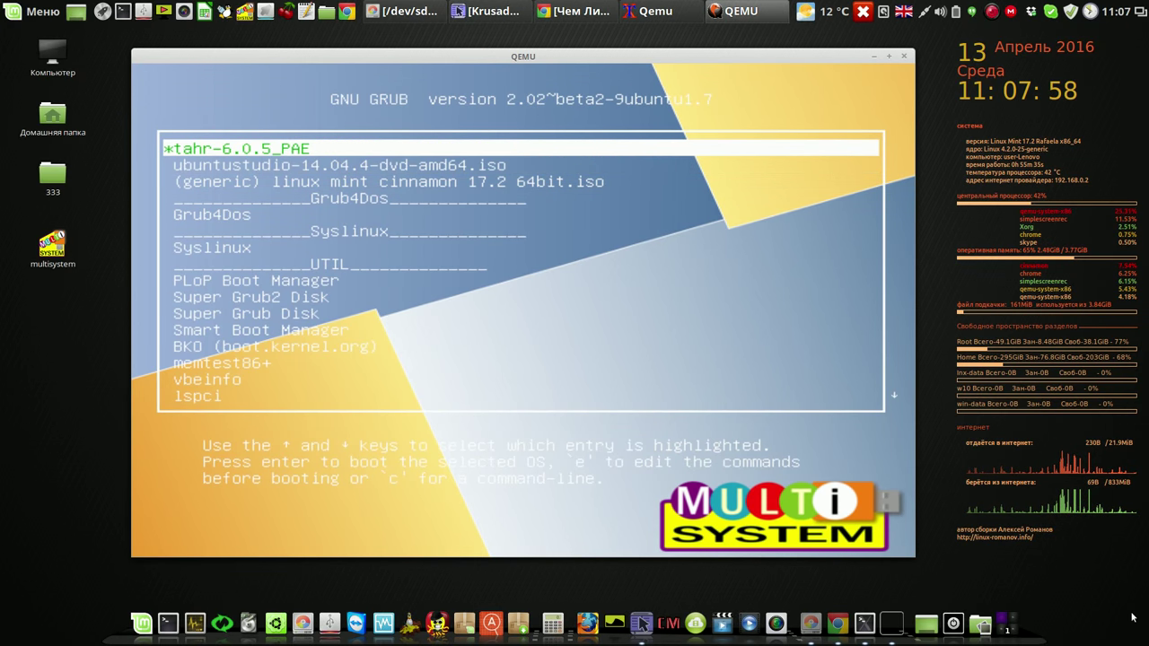
{"action": "key", "text": "Down"}
{"action": "key", "text": "Down"}
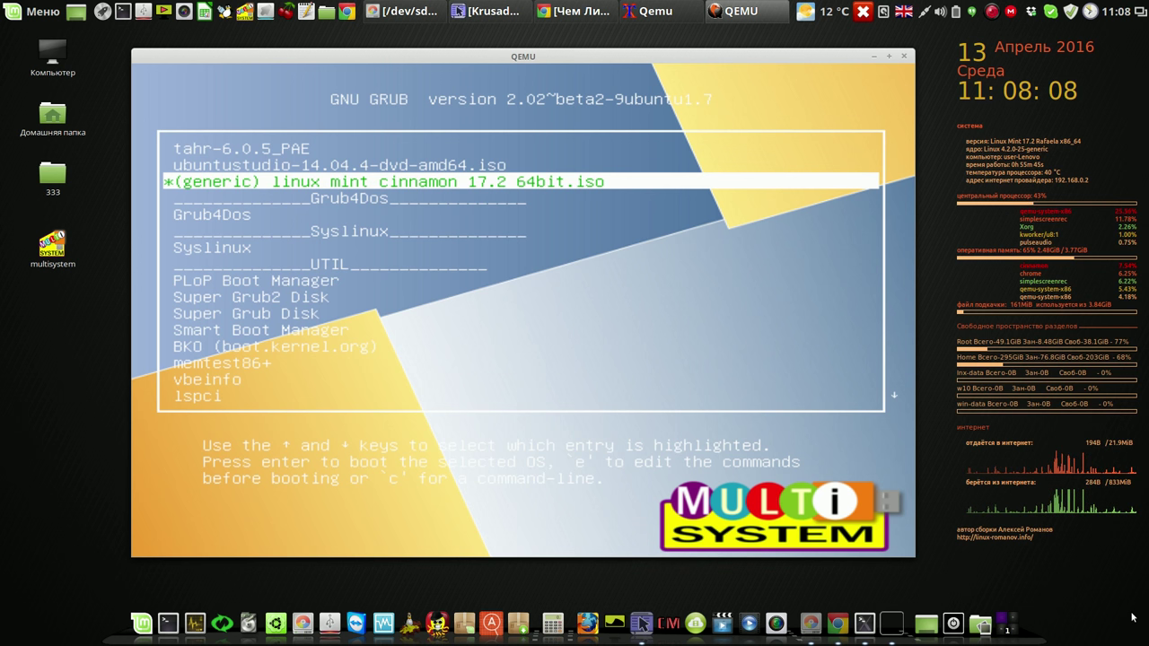
{"action": "key", "text": "Down"}
{"action": "key", "text": "Down"}
{"action": "key", "text": "Down"}
{"action": "key", "text": "Down"}
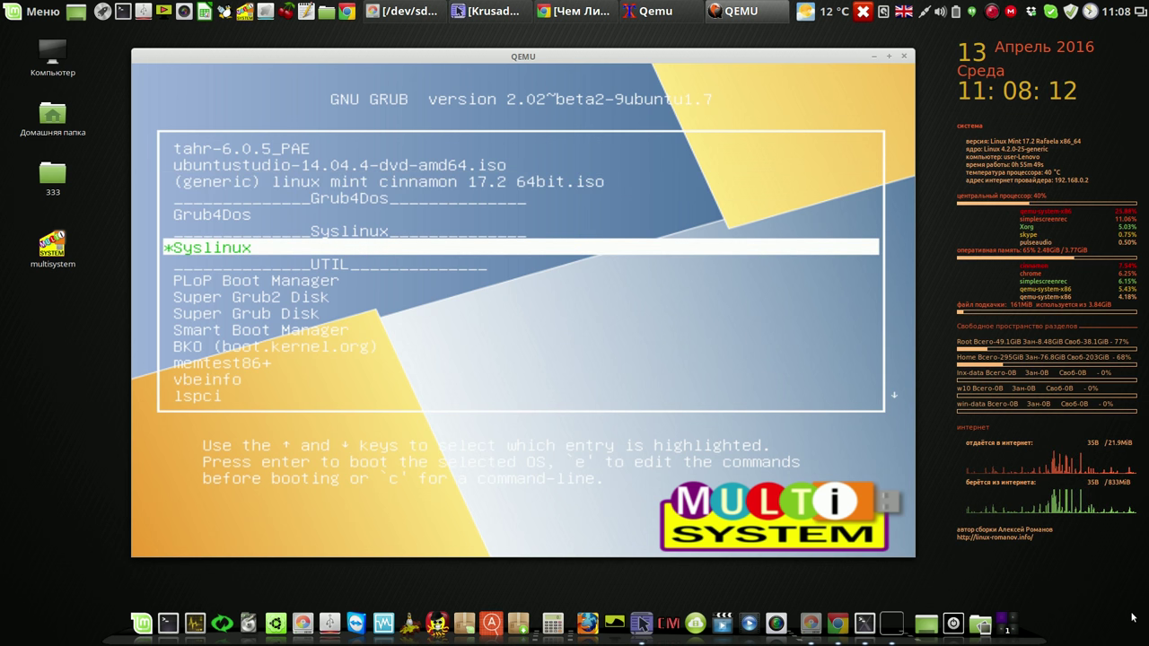
{"action": "key", "text": "Return"}
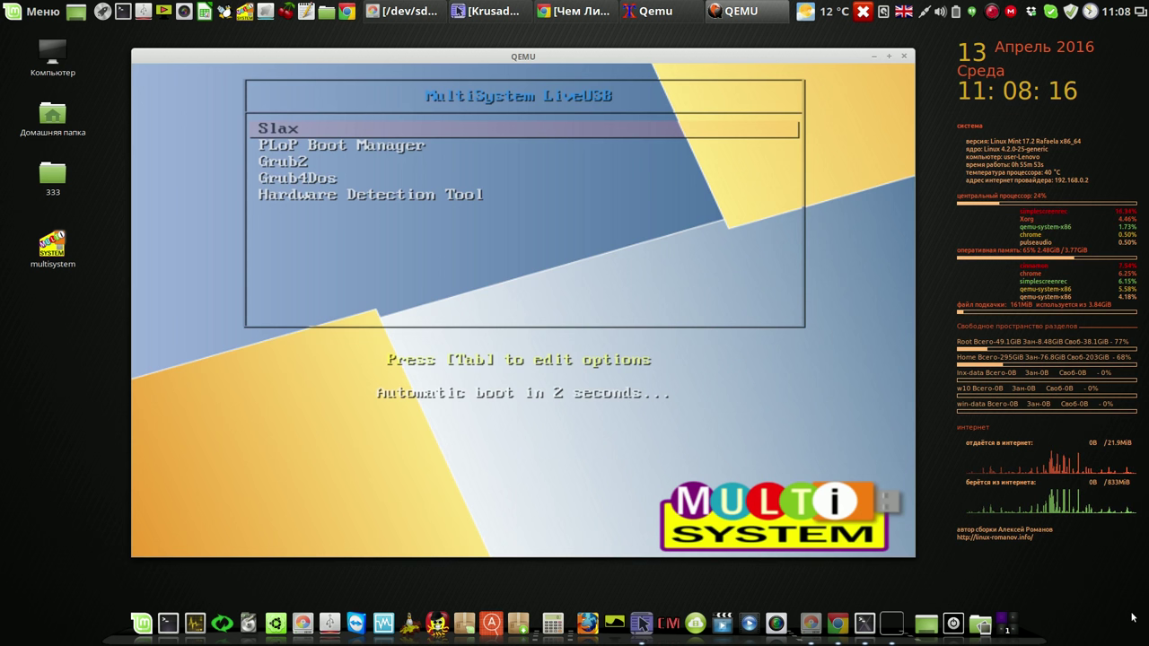
{"action": "key", "text": "Down"}
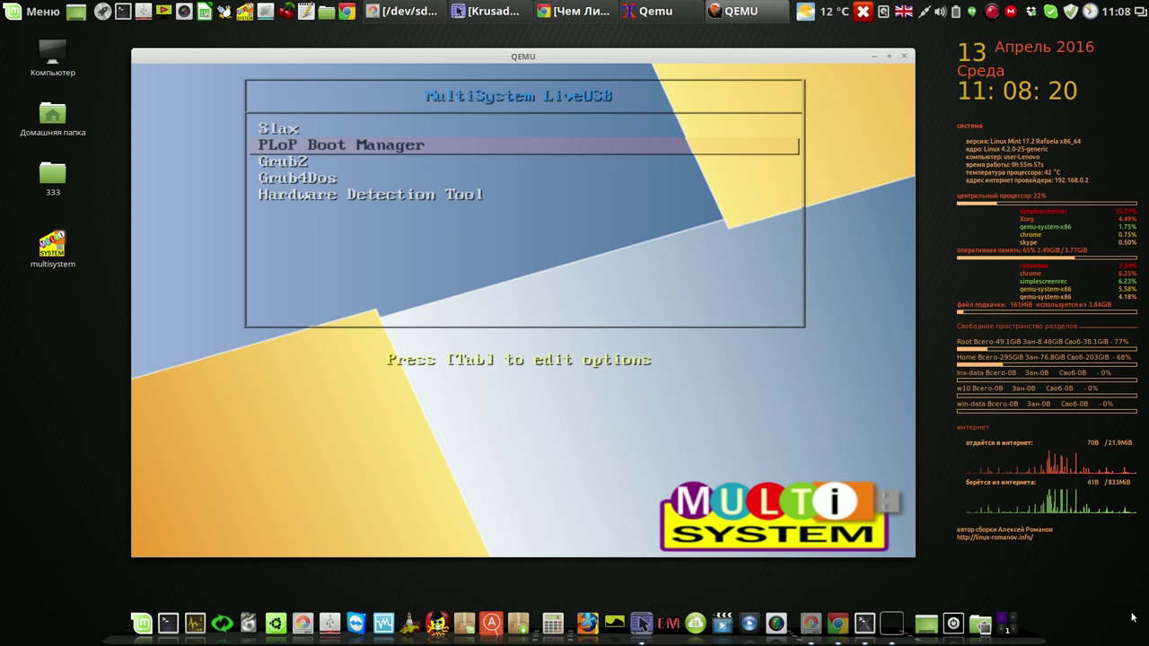
{"action": "key", "text": "Escape"}
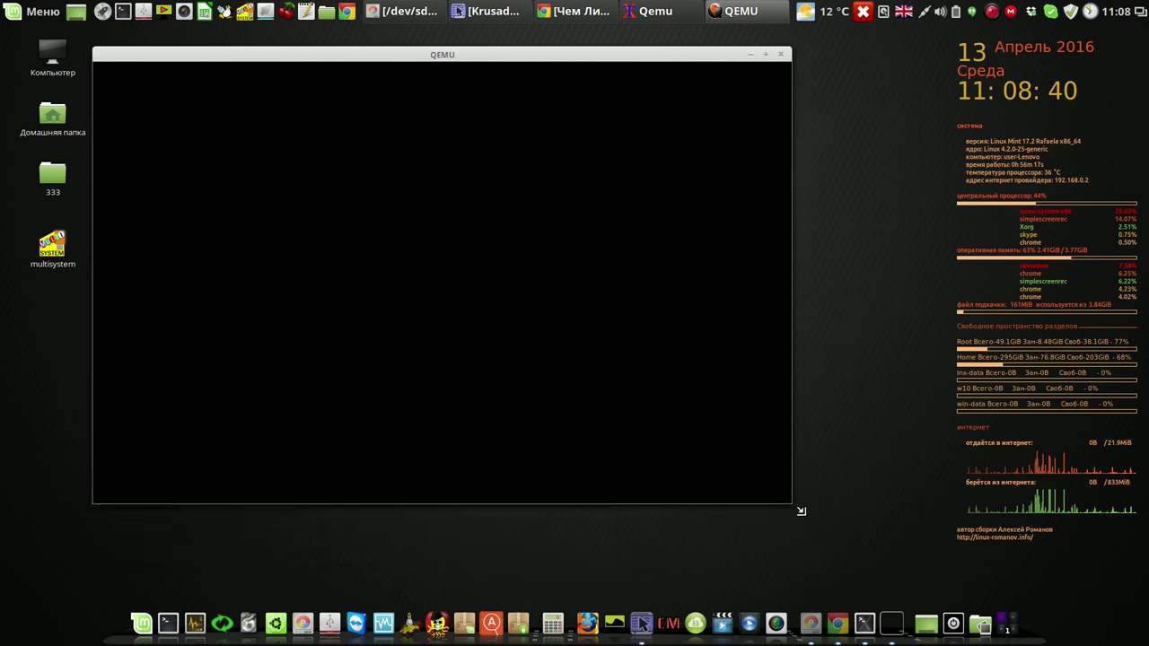
- Enlarge the restarted QEMU window and launch Super Grub2 Disk from the GRUB menu
{"action": "left_click_drag", "start_coordinate": [801, 511], "coordinate": [915, 566]}
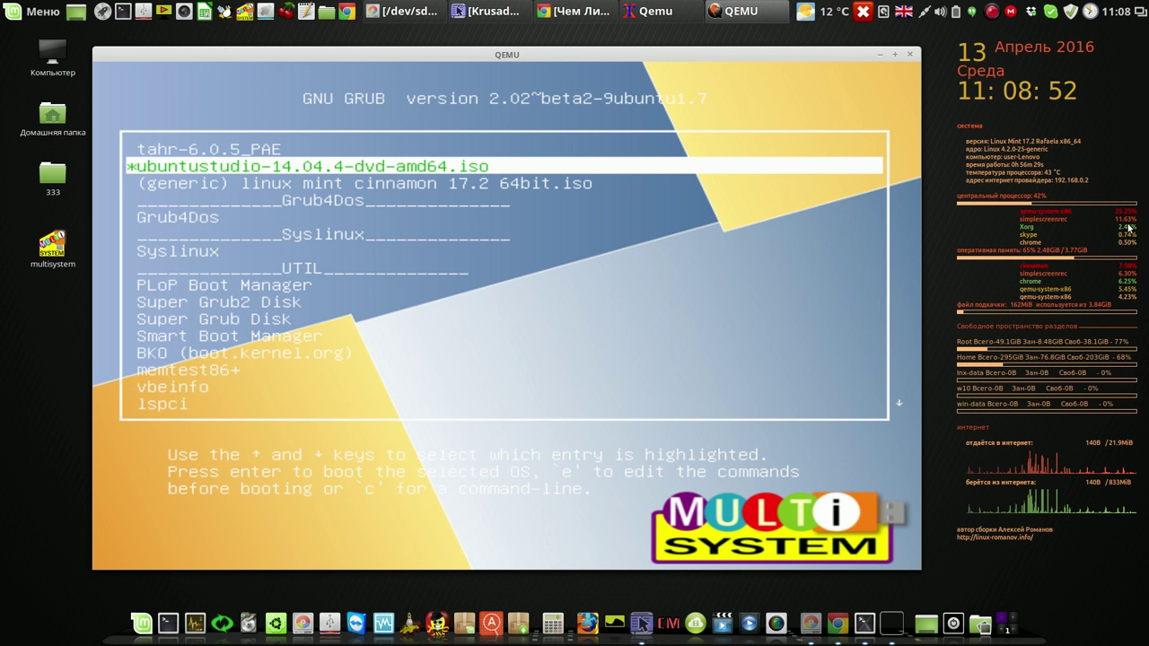
{"action": "key", "text": "Down"}
{"action": "key", "text": "Down"}
{"action": "key", "text": "Down"}
{"action": "key", "text": "Down"}
{"action": "key", "text": "Down"}
{"action": "key", "text": "Down"}
{"action": "key", "text": "Down"}
{"action": "key", "text": "Down"}
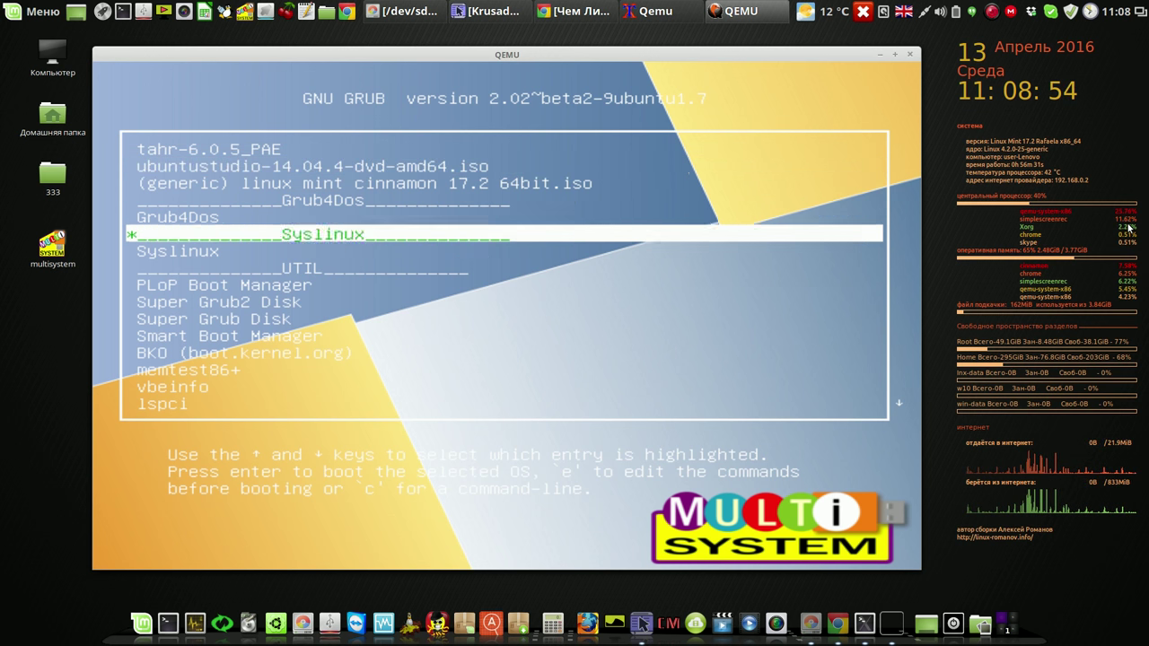
{"action": "key", "text": "Return"}
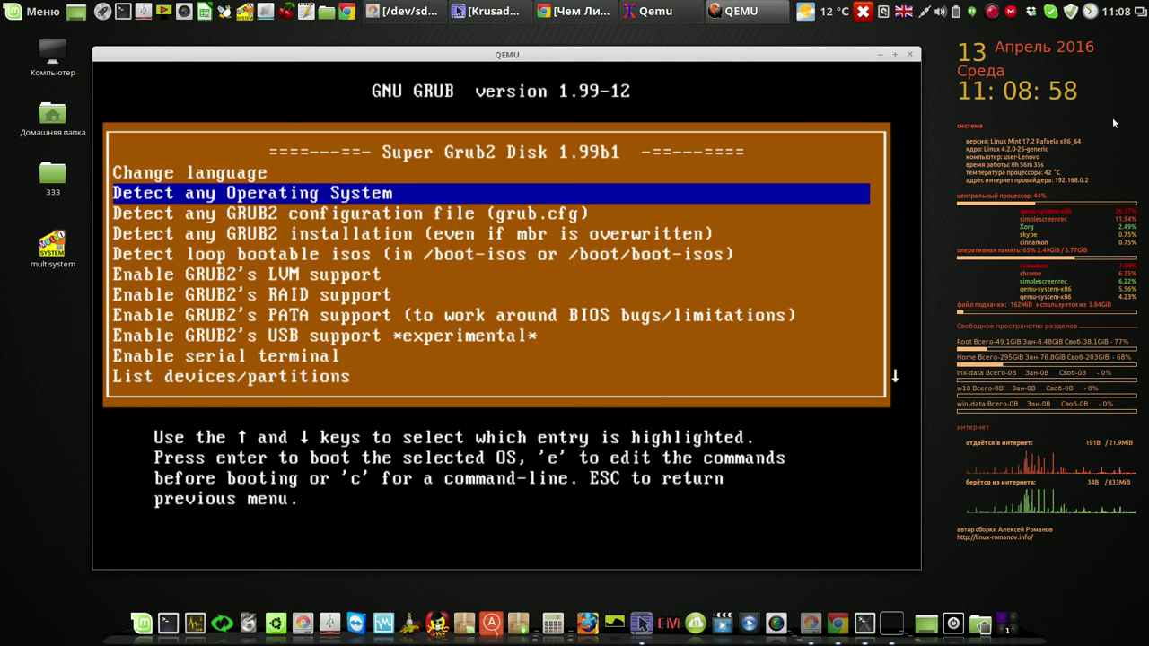
- Close QEMU, view the list of installed live systems in MultiSystem, and close MultiSystem
{"action": "left_click", "coordinate": [907, 56]}
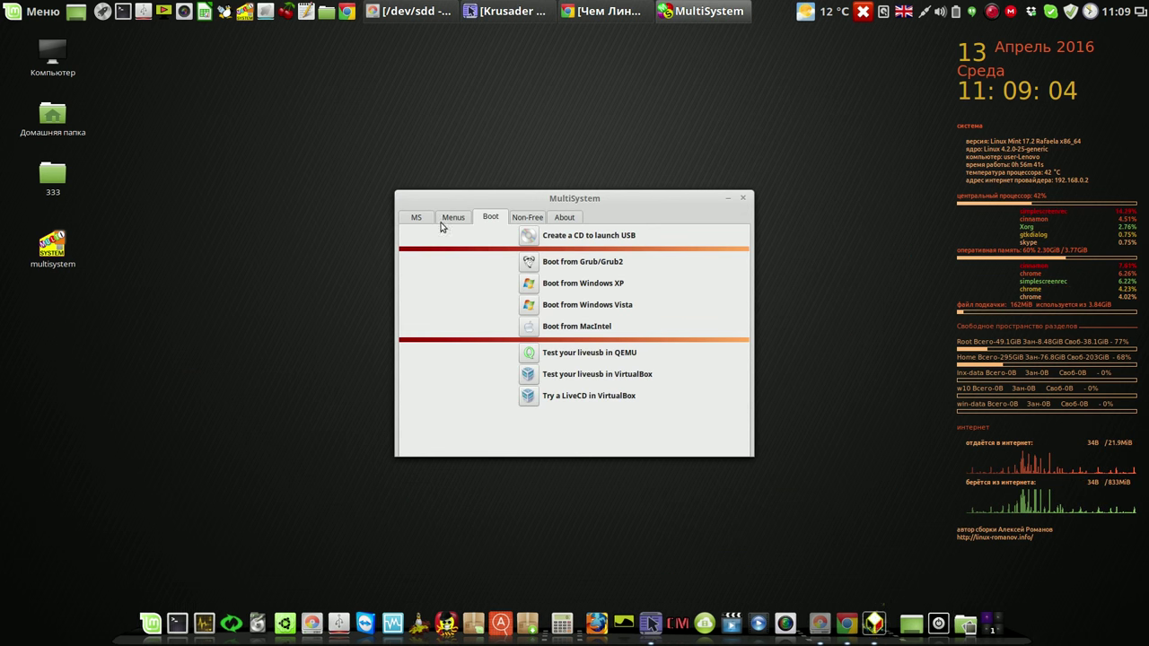
{"action": "left_click", "coordinate": [416, 219]}
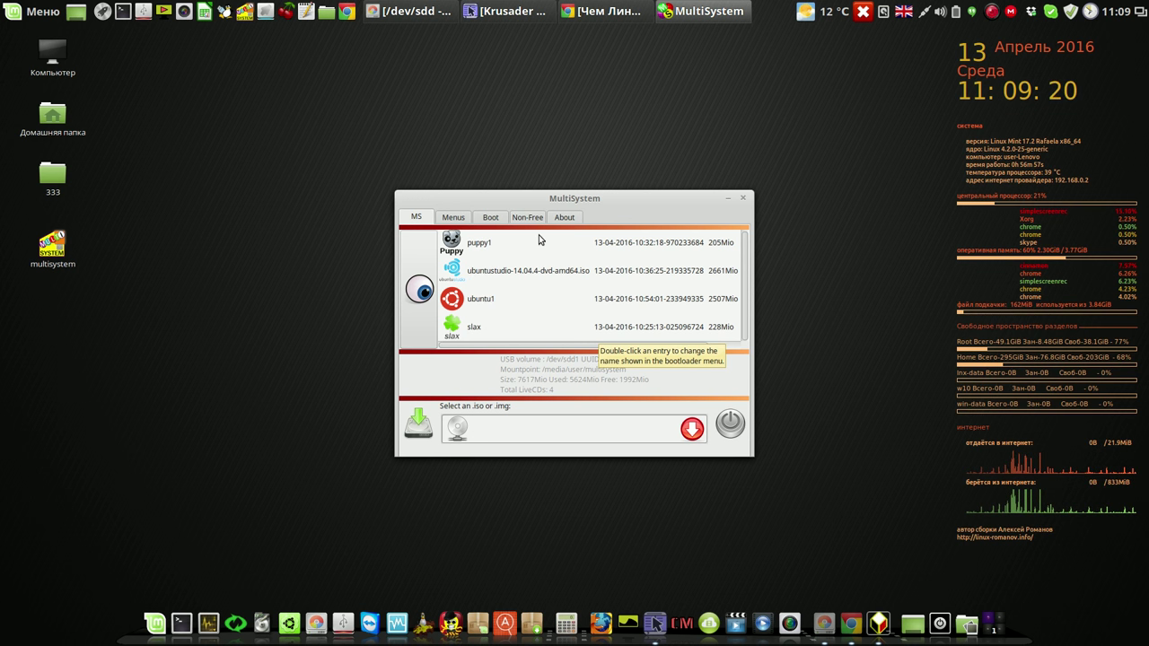
{"action": "left_click", "coordinate": [743, 201]}
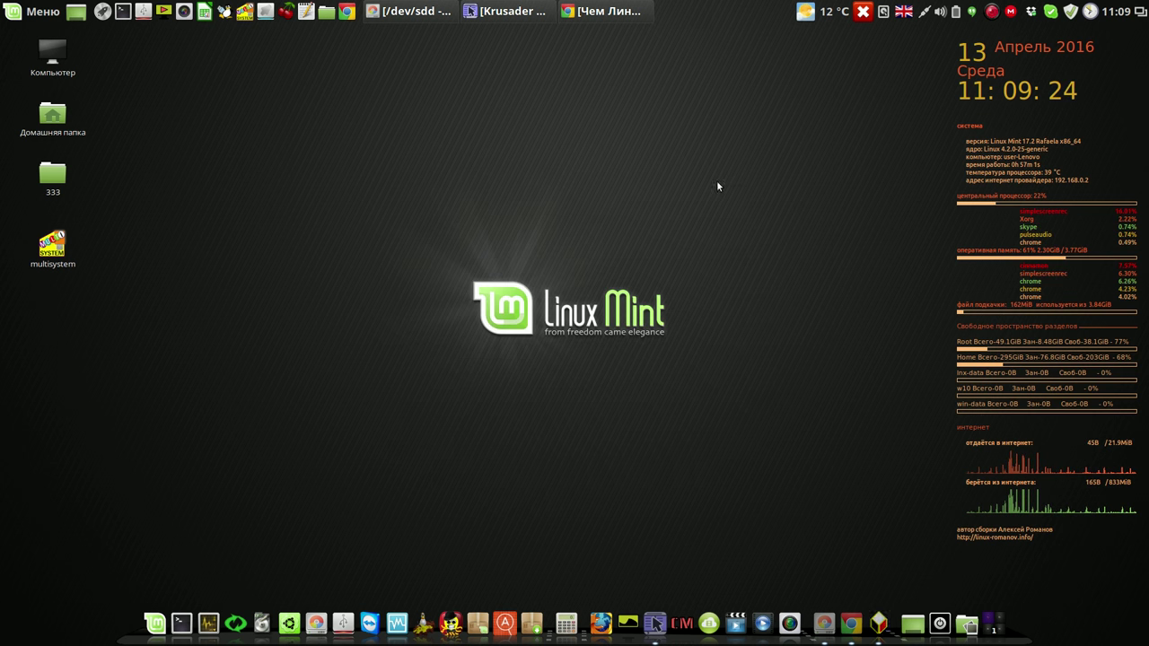
- Switch to Krusader and open /home/user/Загрузки/Multisysten Boot Menu in the pane showing folder 333
{"action": "left_click", "coordinate": [516, 12]}
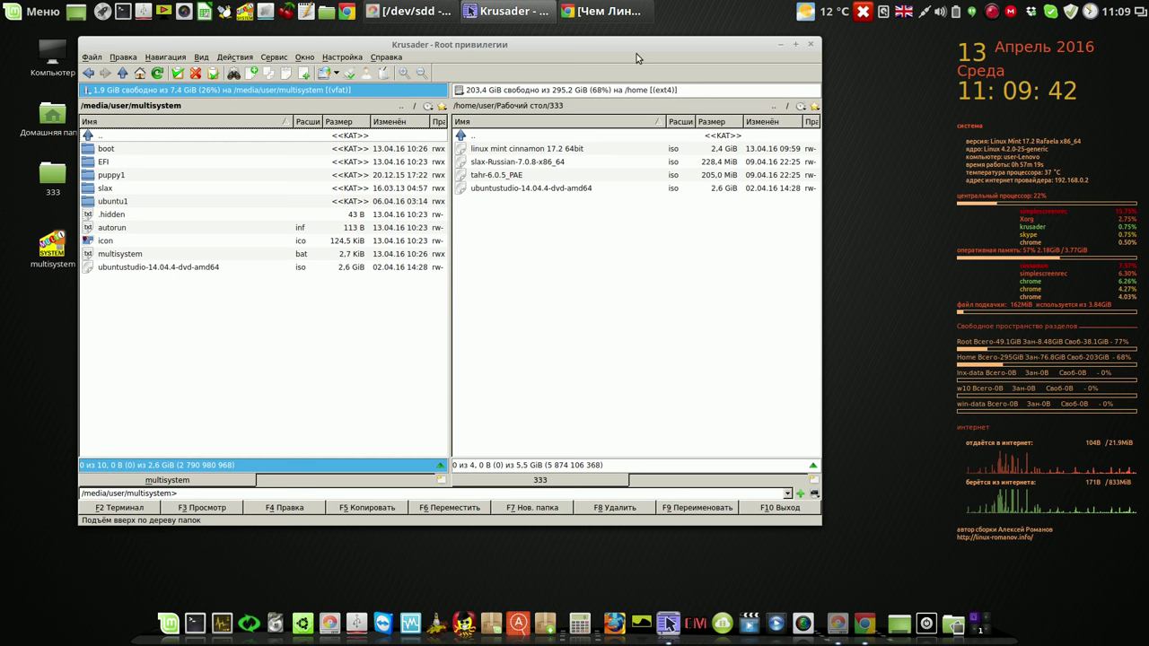
{"action": "left_click", "coordinate": [739, 109]}
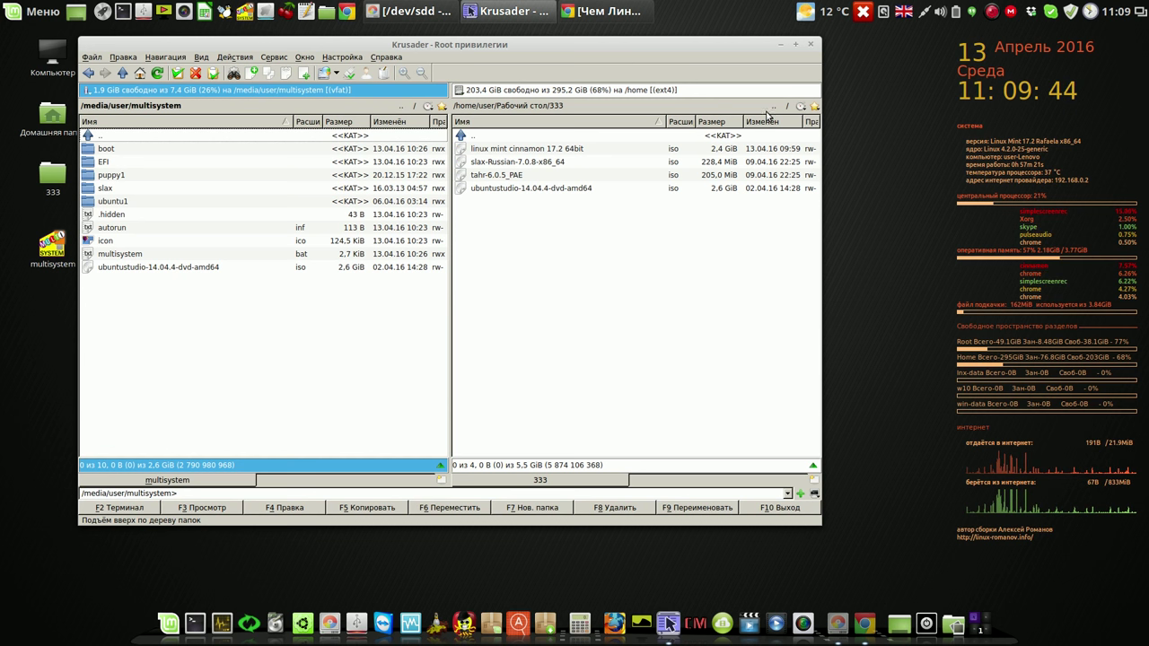
{"action": "left_click", "coordinate": [772, 108]}
{"action": "left_click", "coordinate": [770, 108]}
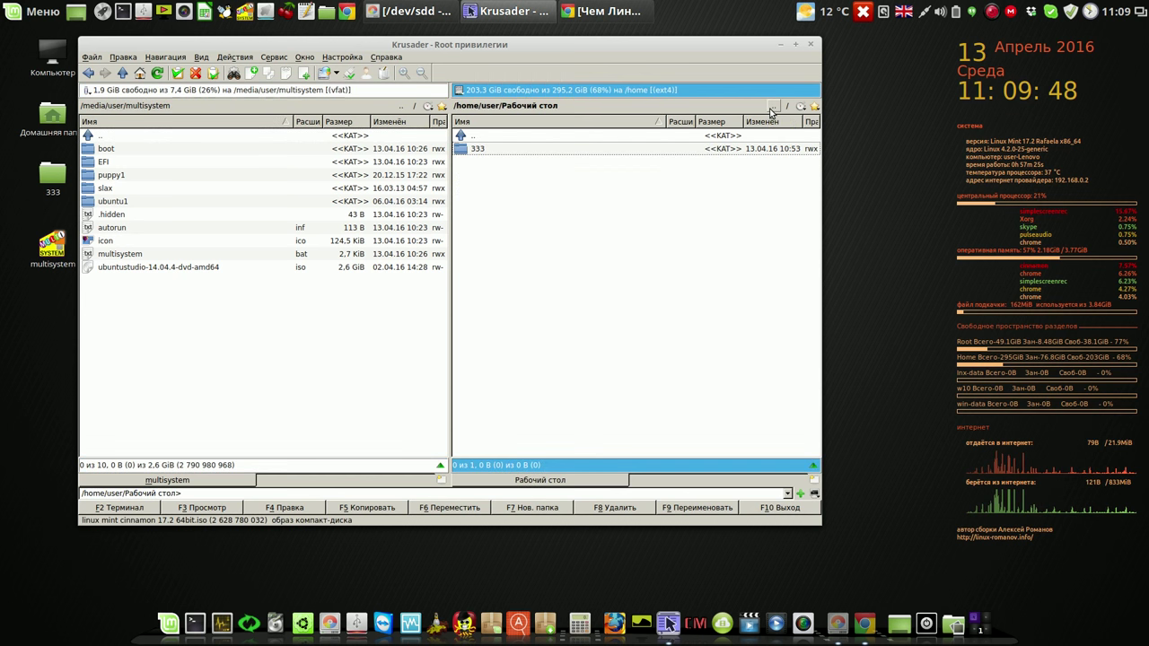
{"action": "left_click", "coordinate": [770, 108]}
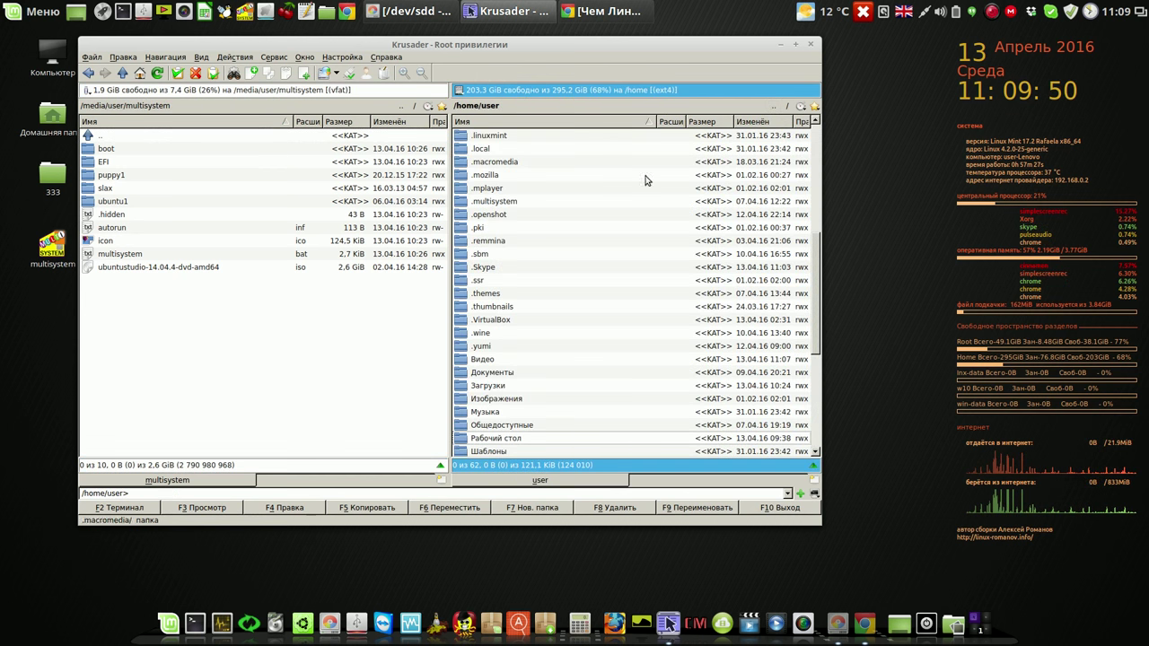
{"action": "double_click", "coordinate": [476, 388]}
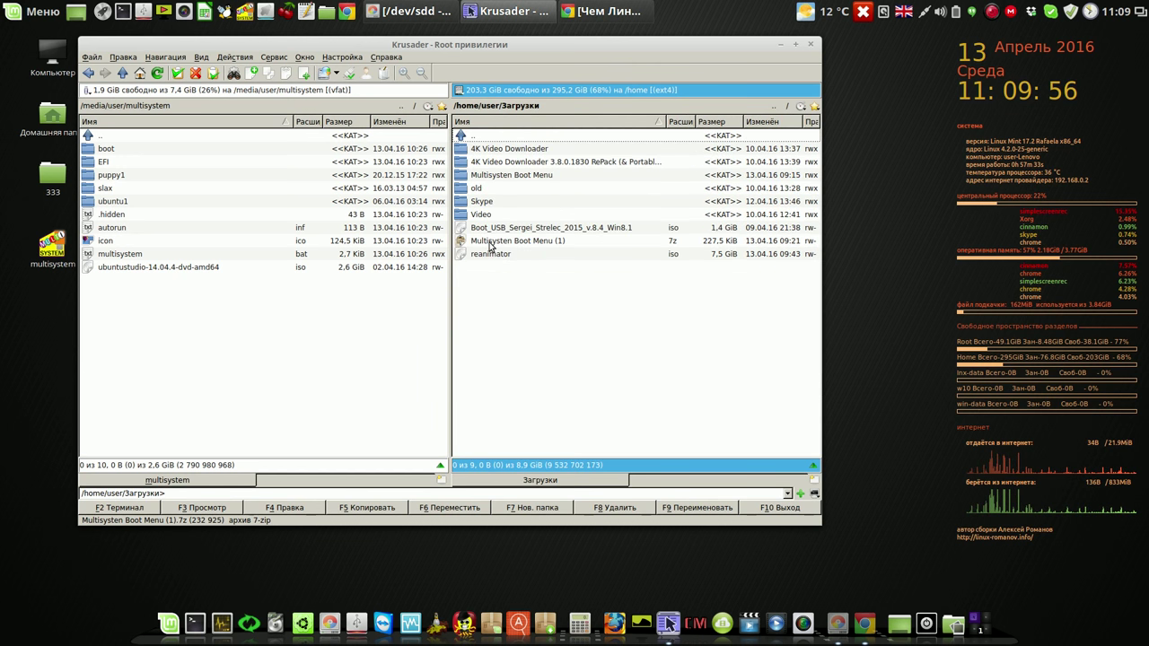
{"action": "double_click", "coordinate": [512, 177]}
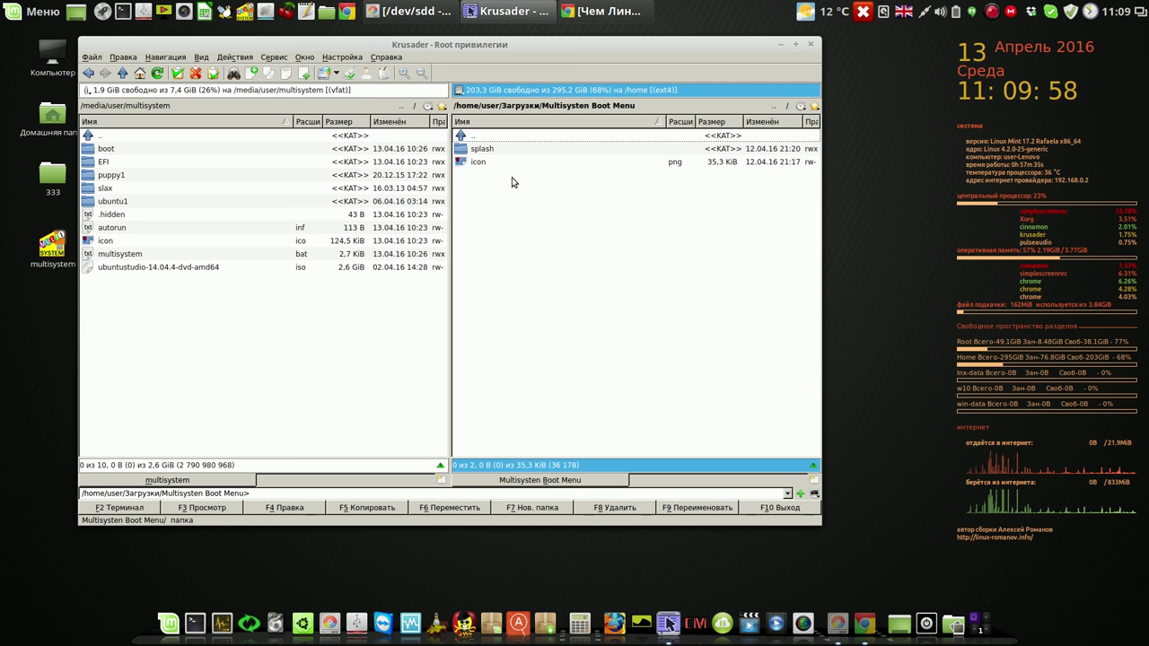
- Replace icon.ico in the USB root /media/user/multisystem with icon.png from the Multisysten Boot Menu folder
{"action": "left_click", "coordinate": [485, 165]}
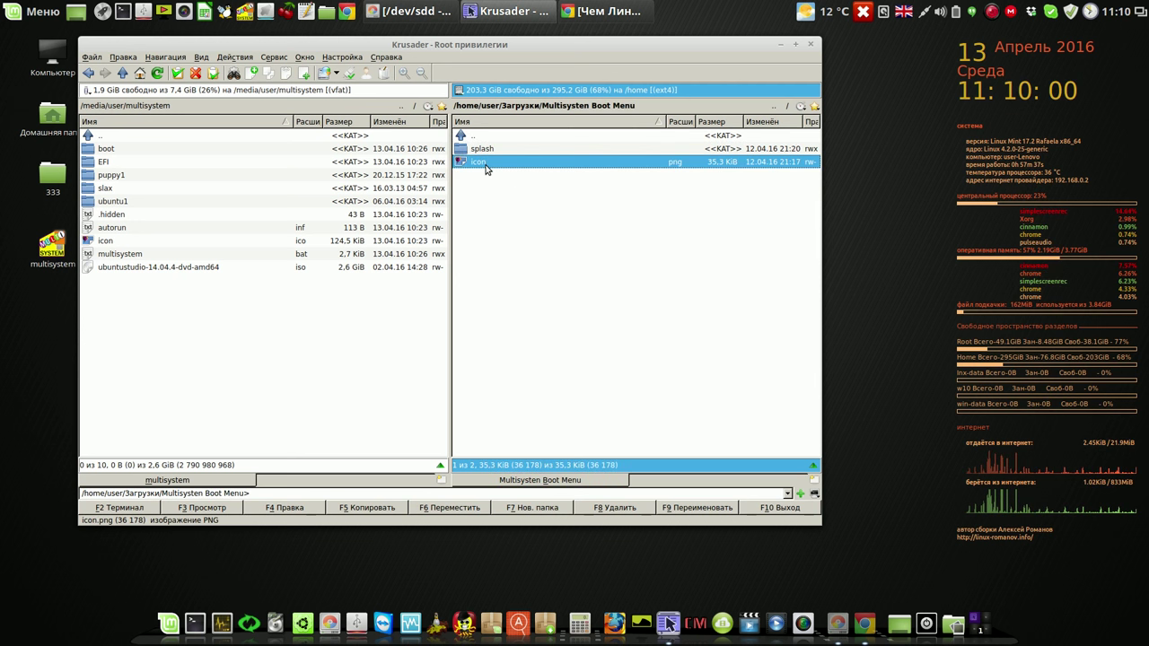
{"action": "left_click", "coordinate": [307, 243]}
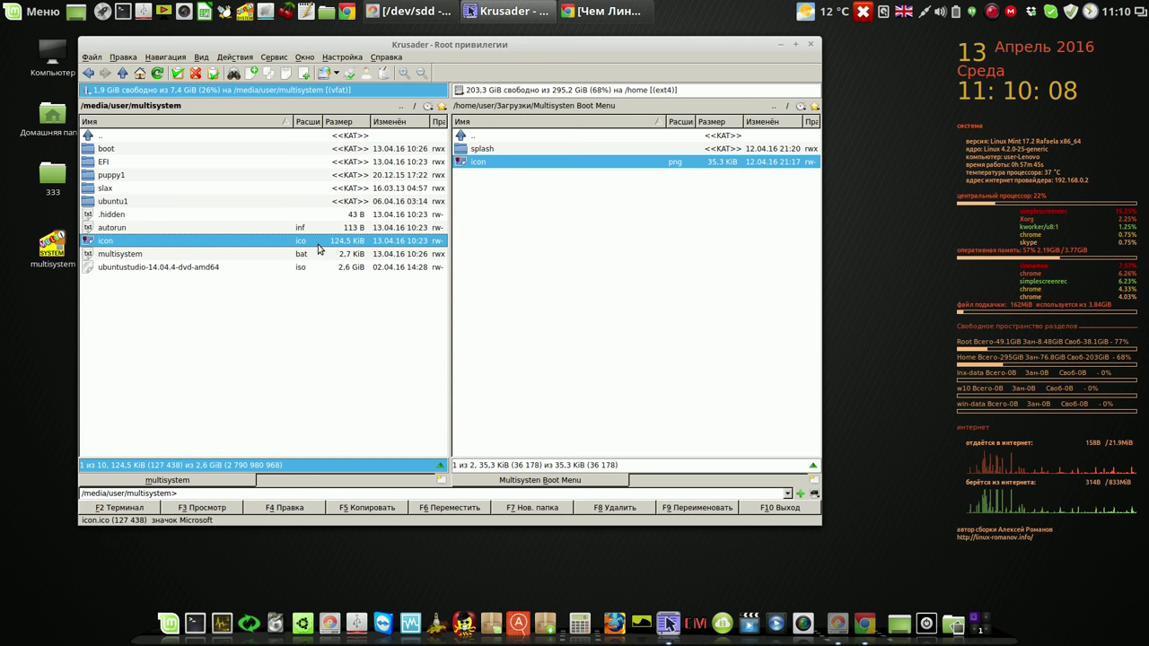
{"action": "left_click", "coordinate": [481, 168]}
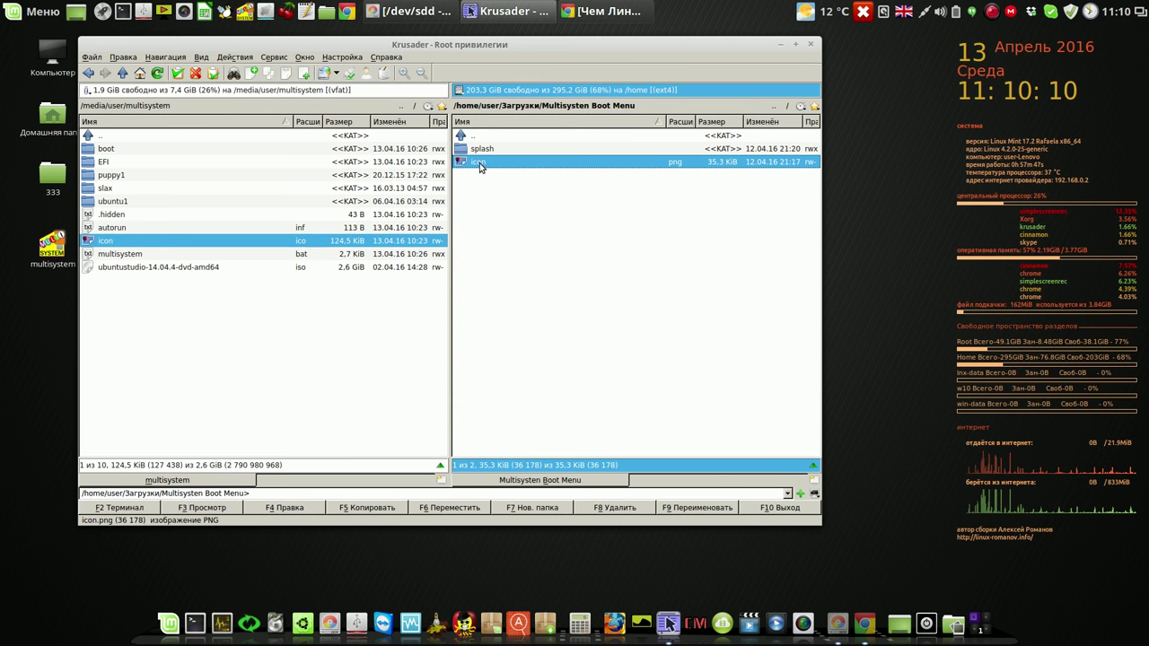
{"action": "left_click", "coordinate": [370, 508]}
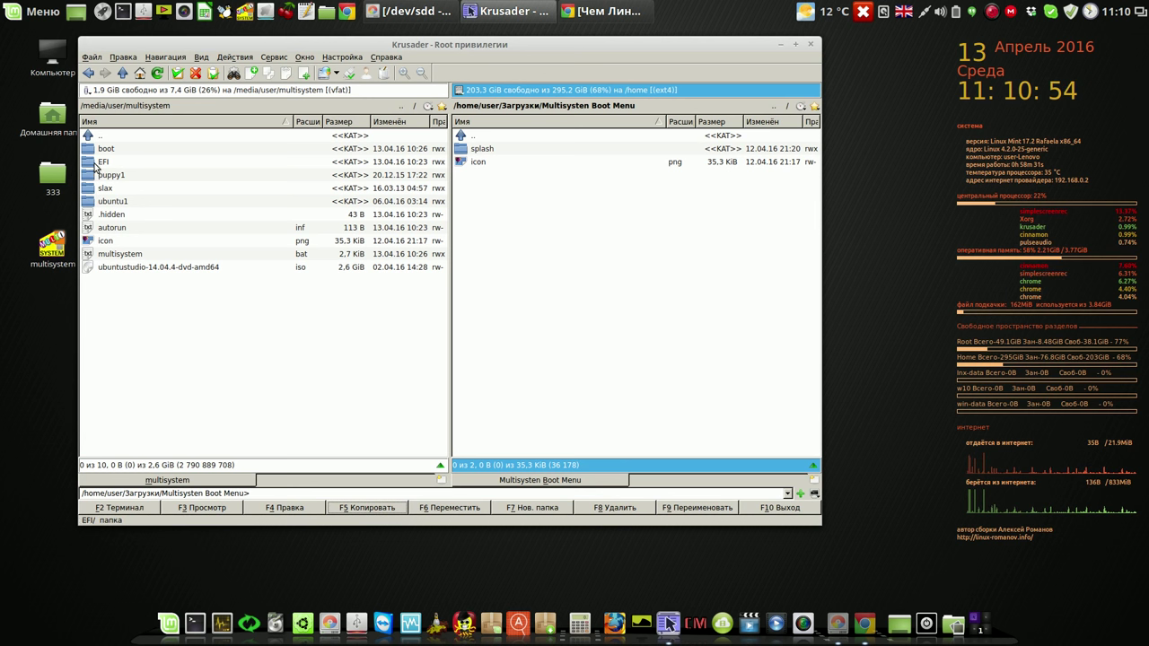
- Open boot/splash on the USB in one pane and the Multisysten Boot Menu's splash folder in the other
{"action": "double_click", "coordinate": [99, 149]}
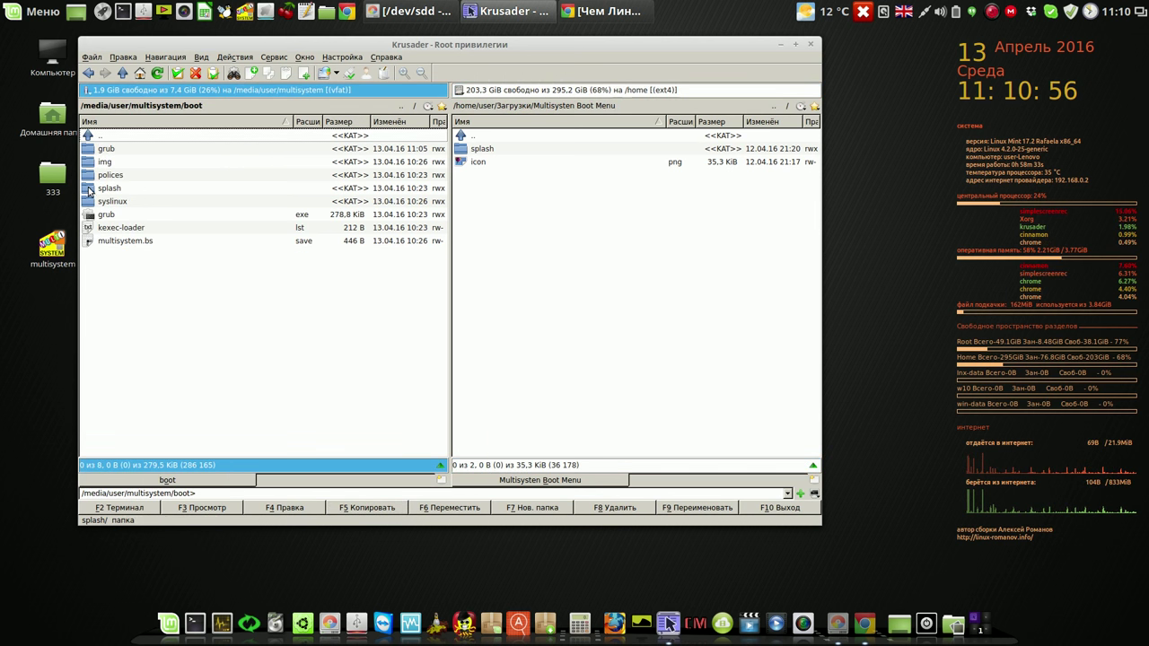
{"action": "double_click", "coordinate": [89, 188]}
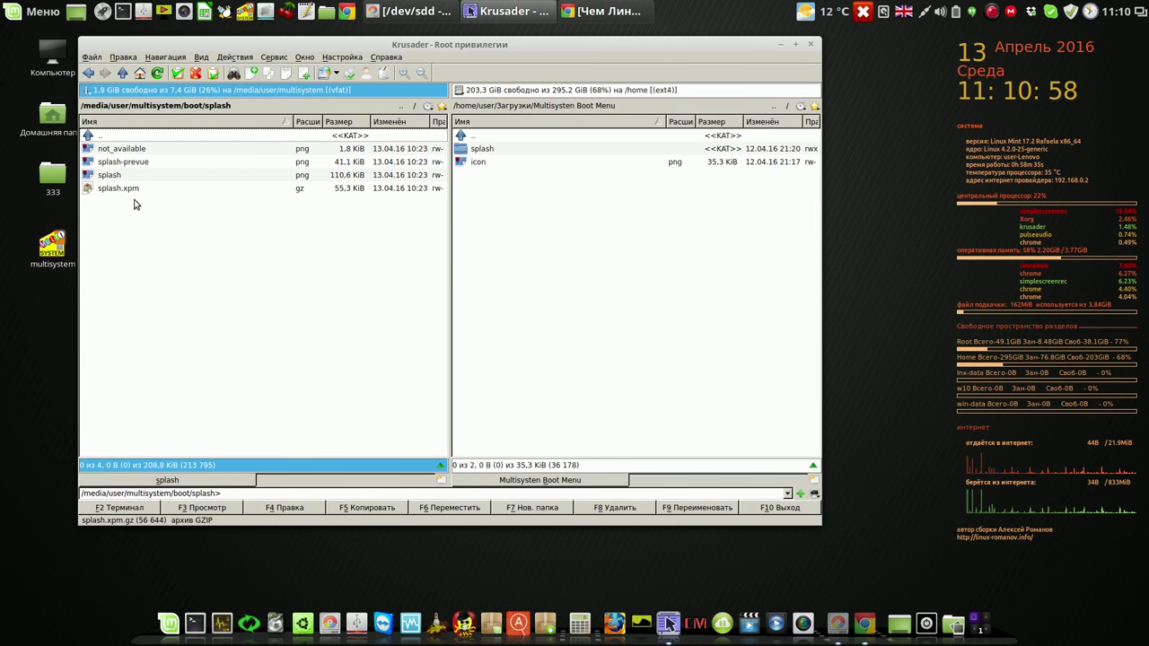
{"action": "double_click", "coordinate": [462, 150]}
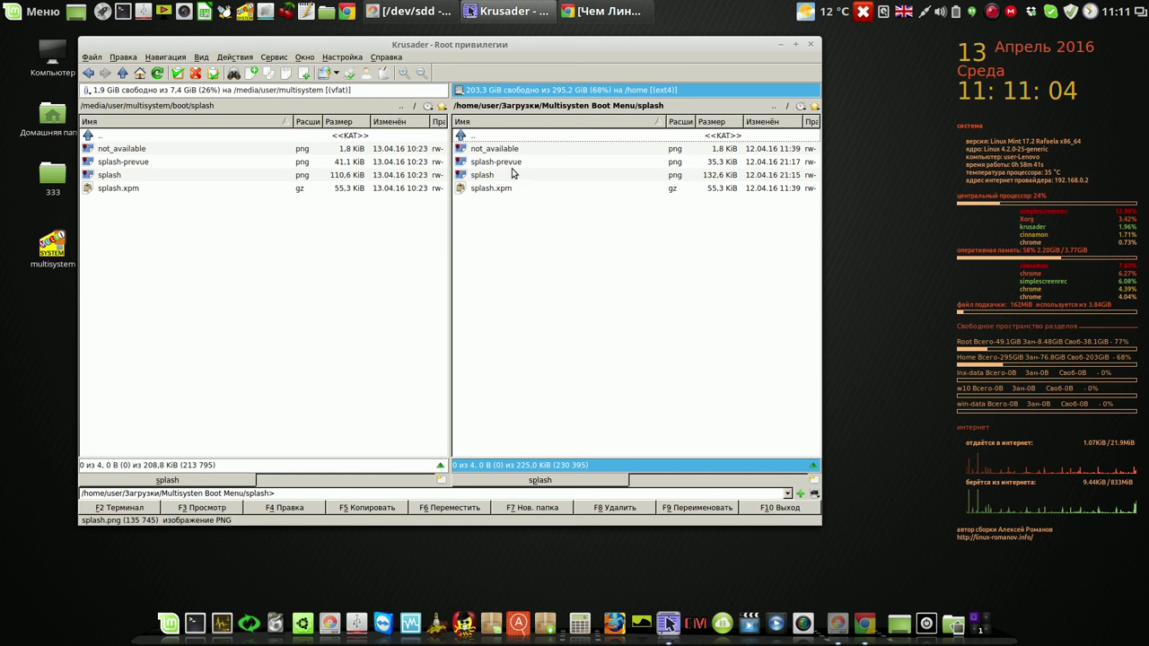
- Delete splash-prevue.png and splash.png from the USB's boot/splash folder
{"action": "left_click", "coordinate": [147, 165]}
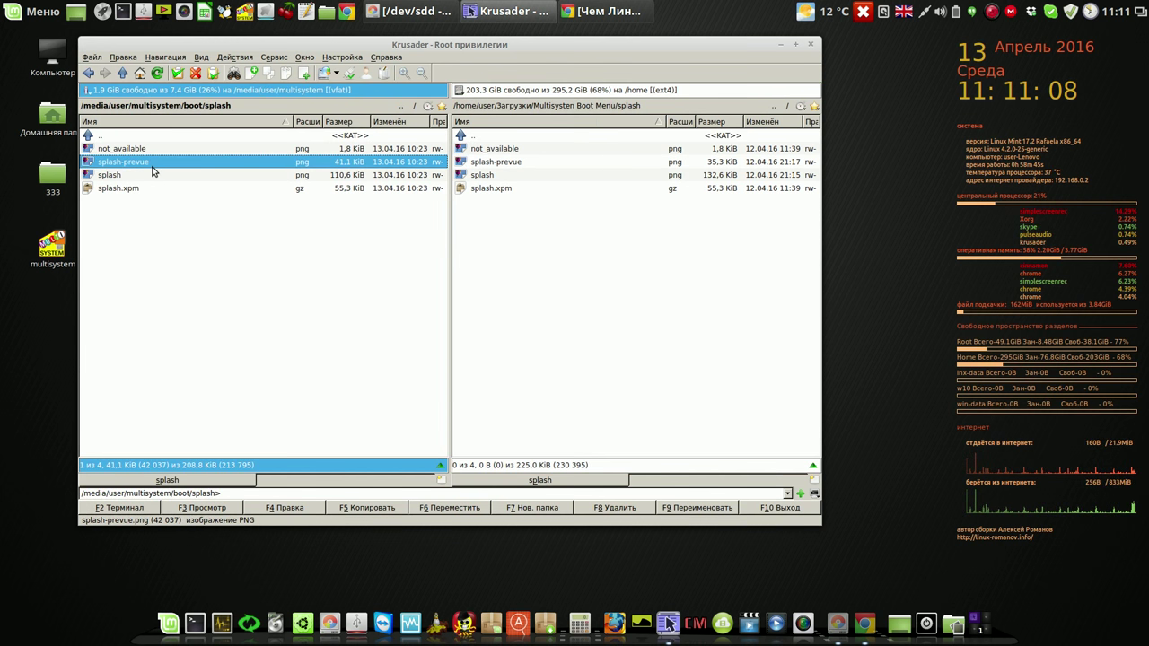
{"action": "left_click", "coordinate": [153, 171]}
{"action": "left_click", "coordinate": [153, 172]}
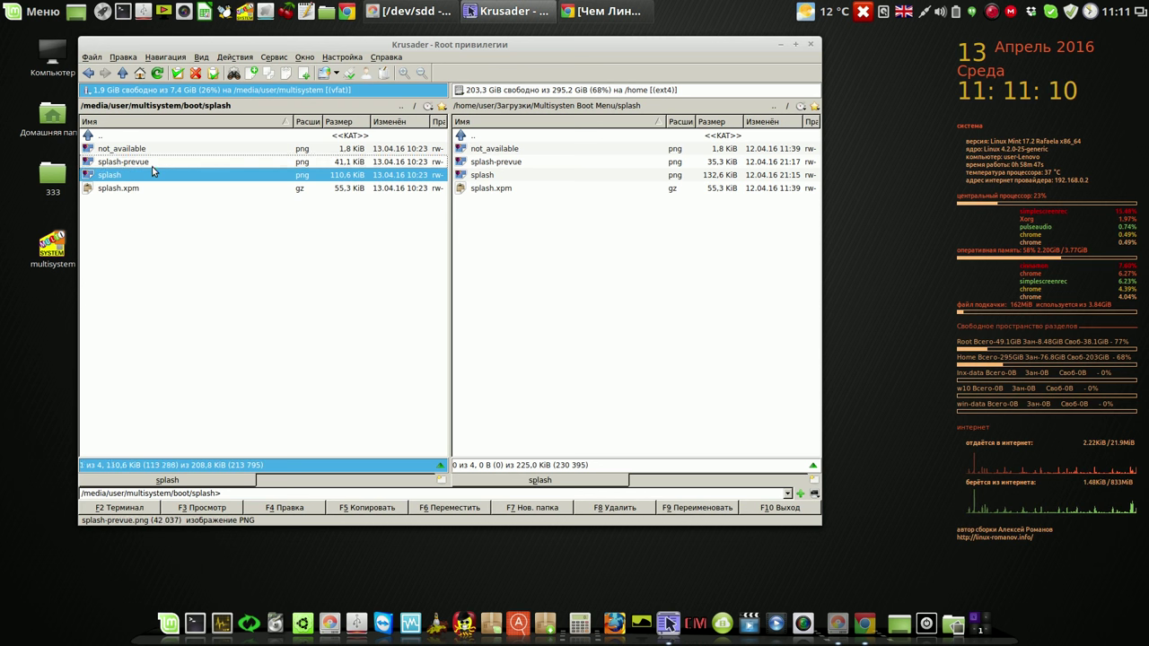
{"action": "left_click", "coordinate": [152, 166], "text": "ctrl"}
{"action": "left_click", "coordinate": [618, 509]}
{"action": "left_click", "coordinate": [451, 326]}
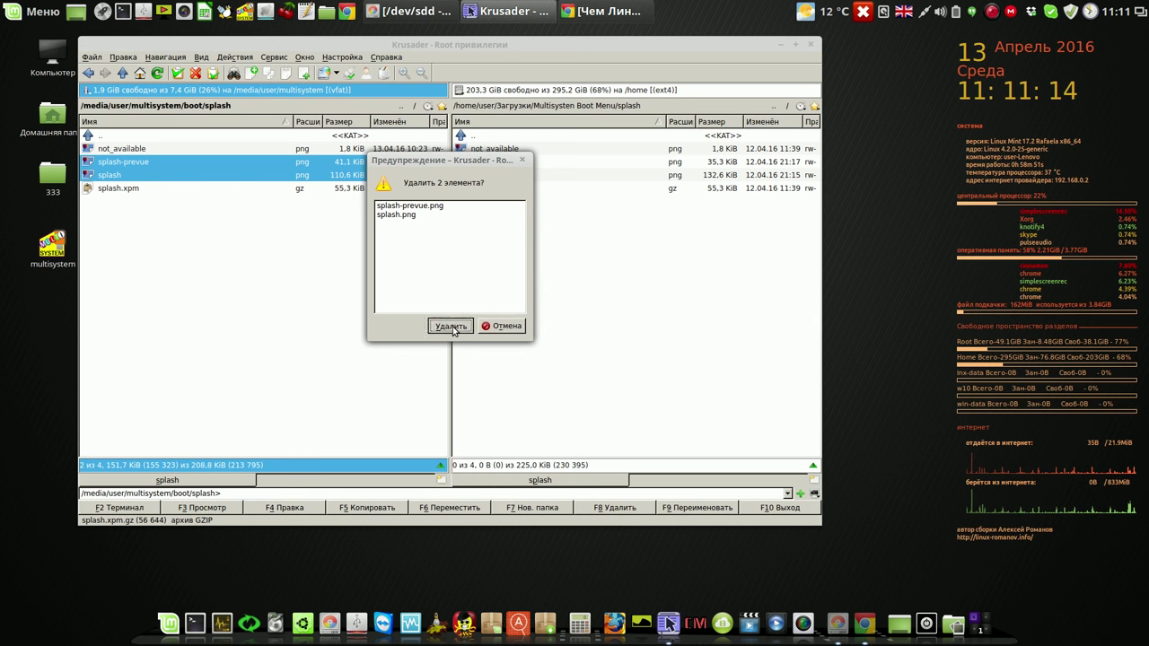
- Copy splash-prevue.png and splash.png from the Multisysten Boot Menu's splash folder to /media/user/multisystem/boot/splash/
{"action": "left_click", "coordinate": [506, 162]}
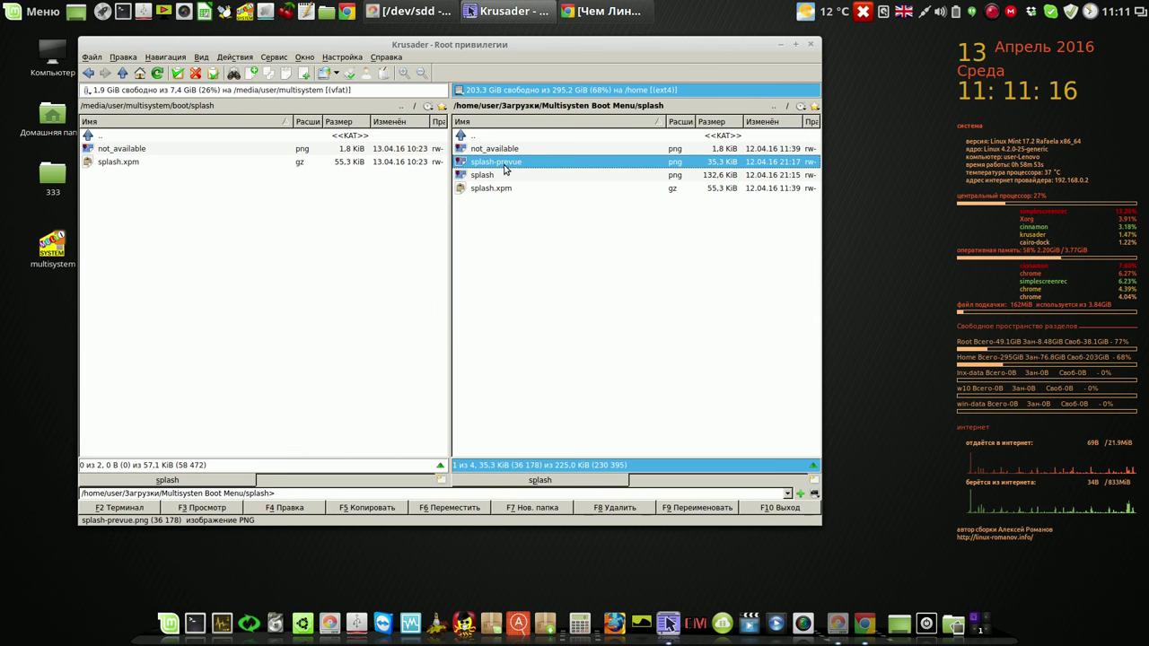
{"action": "key", "text": "Down"}
{"action": "left_click", "coordinate": [503, 171], "text": "ctrl"}
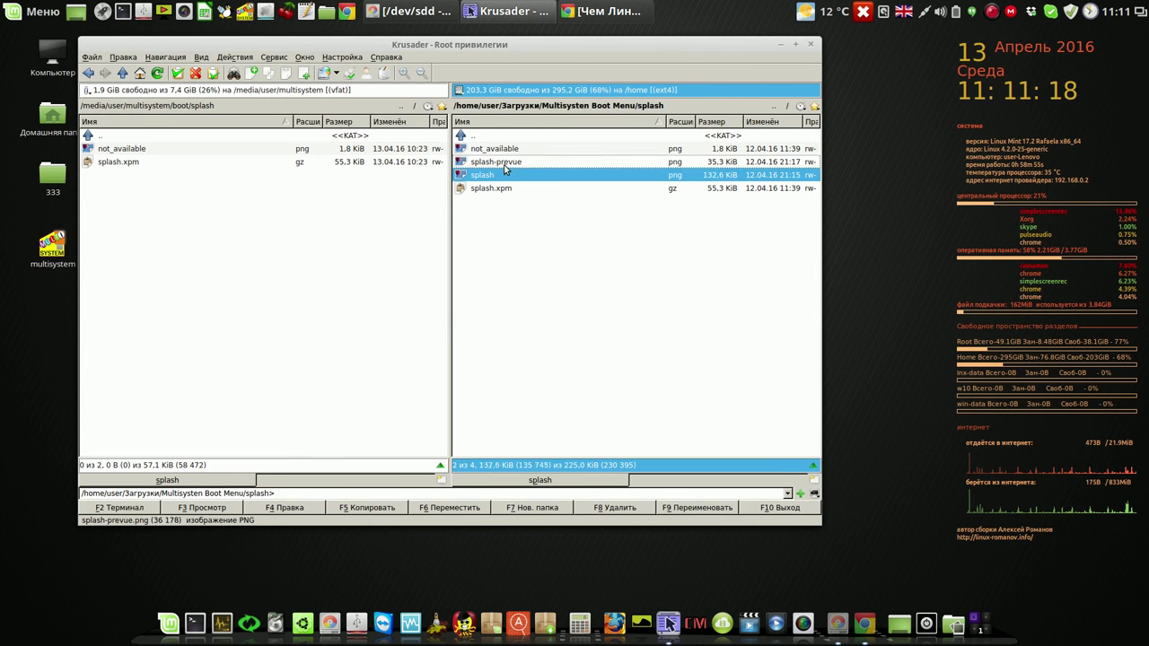
{"action": "left_click", "coordinate": [503, 163], "text": "ctrl"}
{"action": "left_click", "coordinate": [384, 508]}
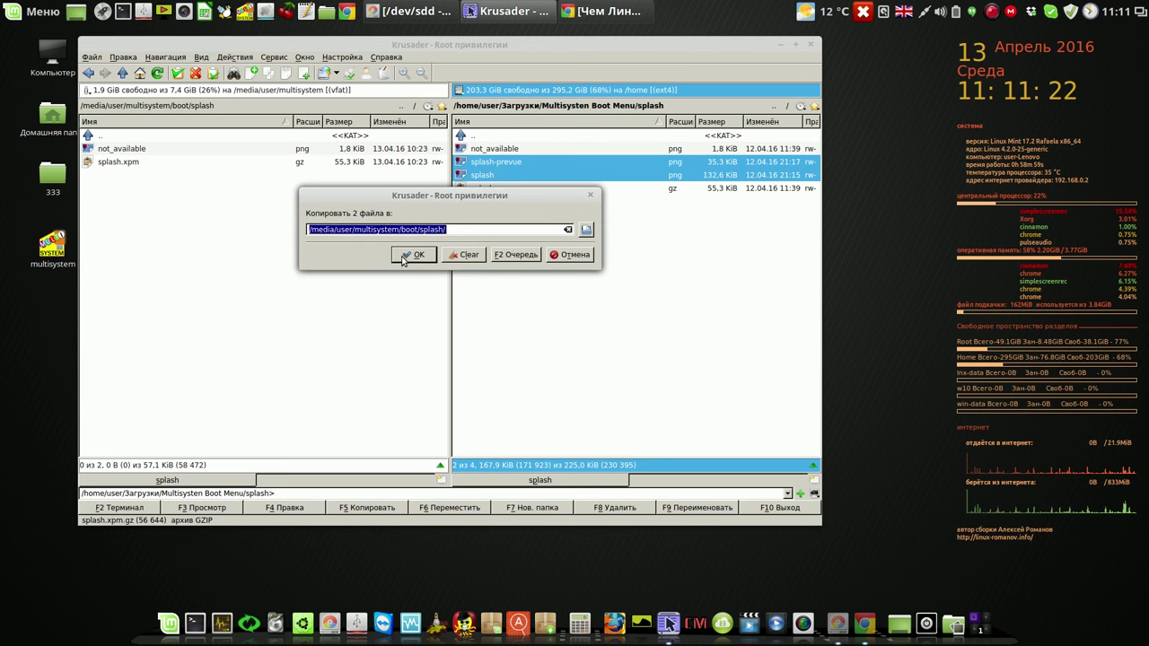
{"action": "left_click", "coordinate": [412, 255]}
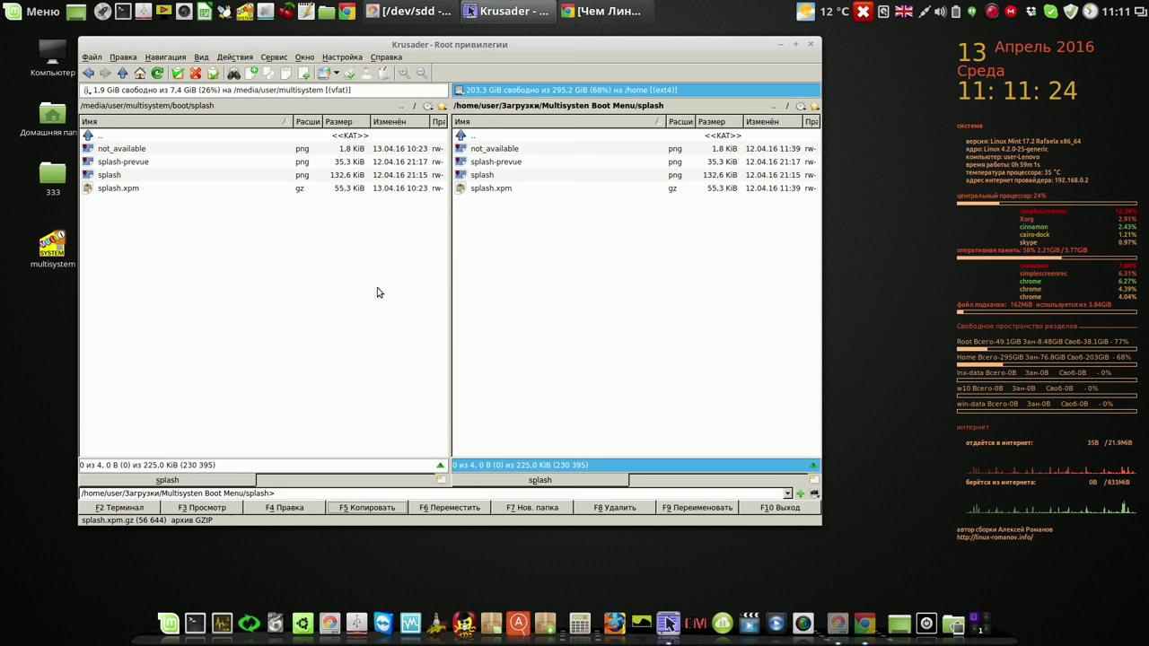
- Go up to the USB's boot folder and minimize Krusader
{"action": "left_click", "coordinate": [402, 107]}
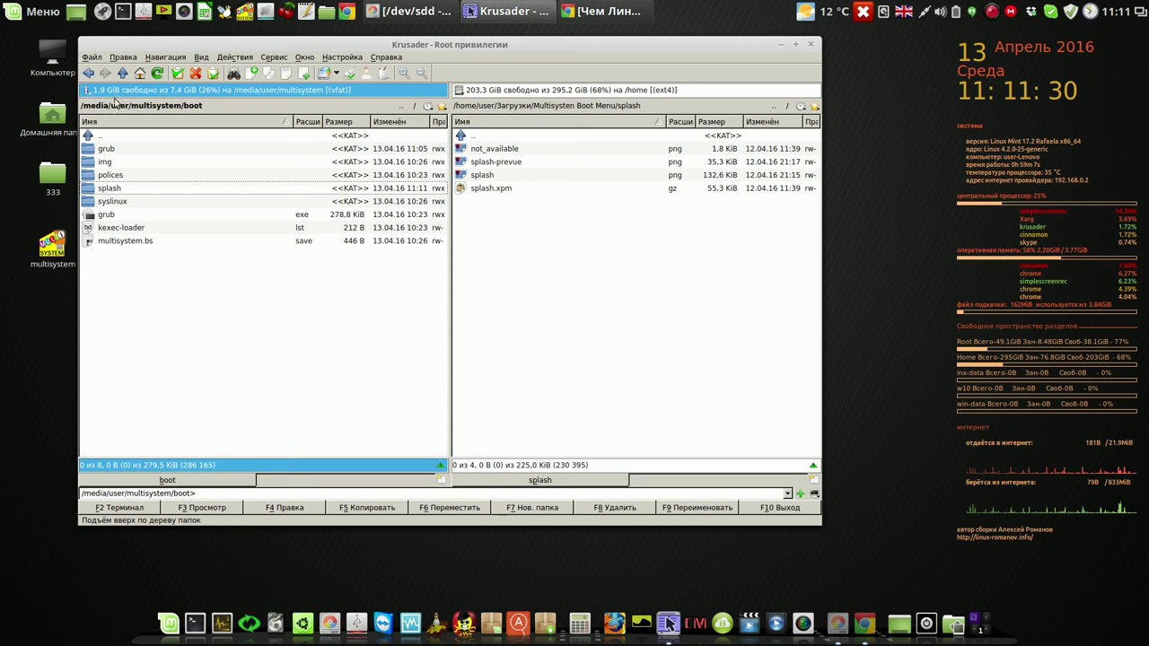
{"action": "left_click", "coordinate": [369, 104]}
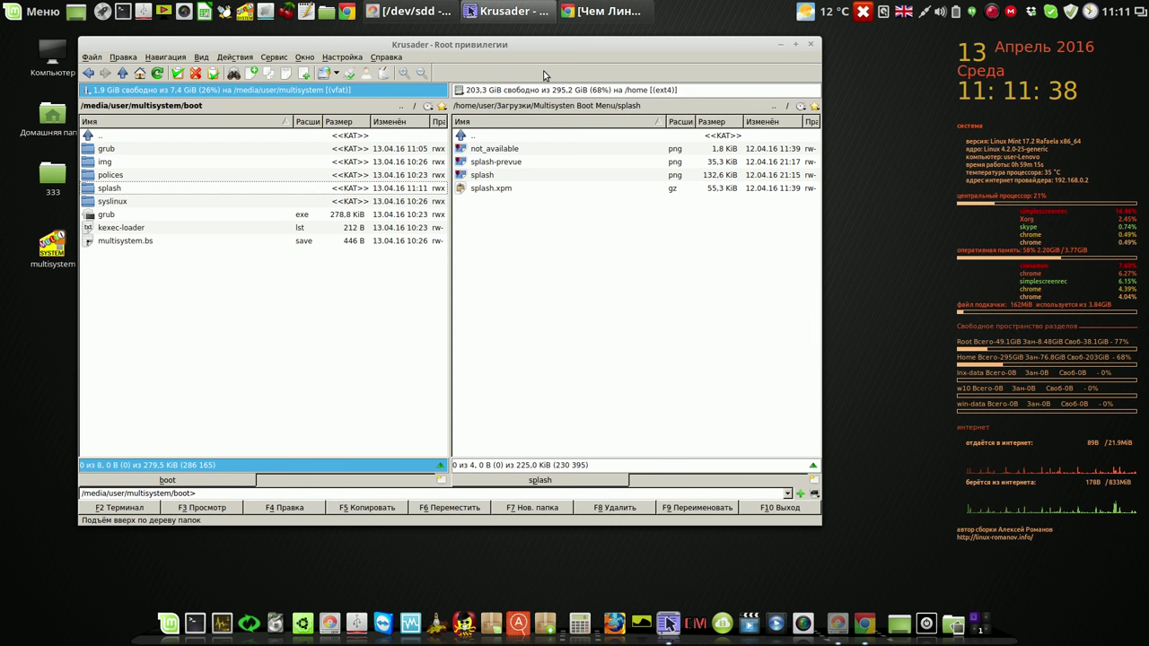
{"action": "left_click", "coordinate": [781, 44]}
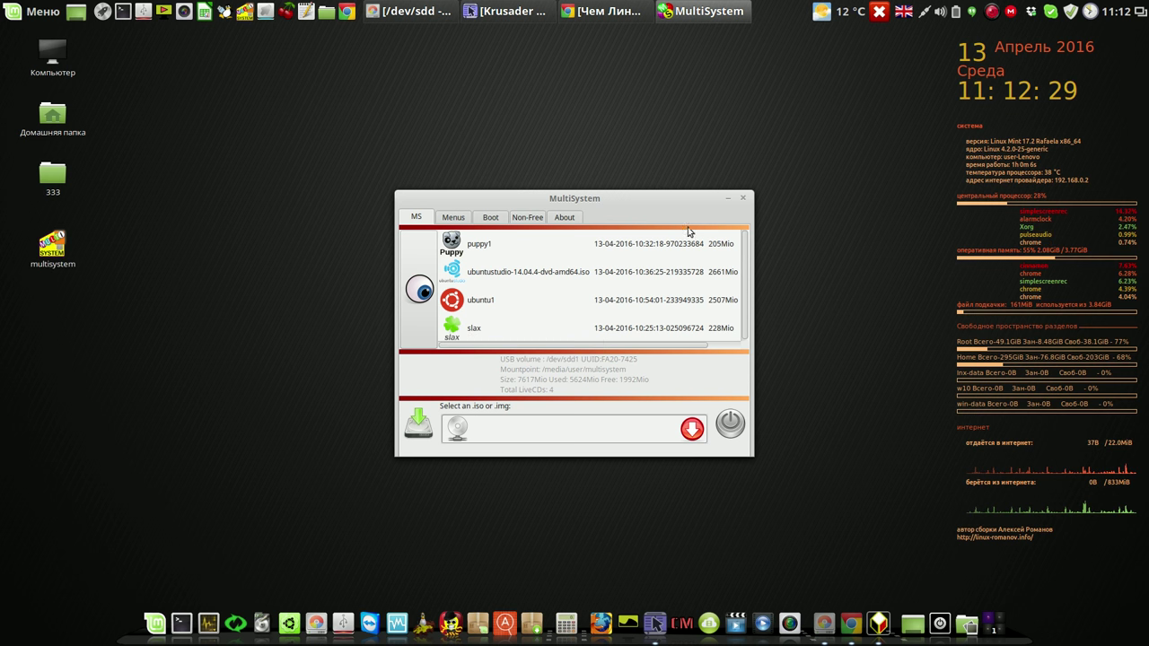
- Restart MultiSystem and load the SanDisk Cruzer_Orbit USB volume at /dev/sde1
{"action": "left_click", "coordinate": [744, 200]}
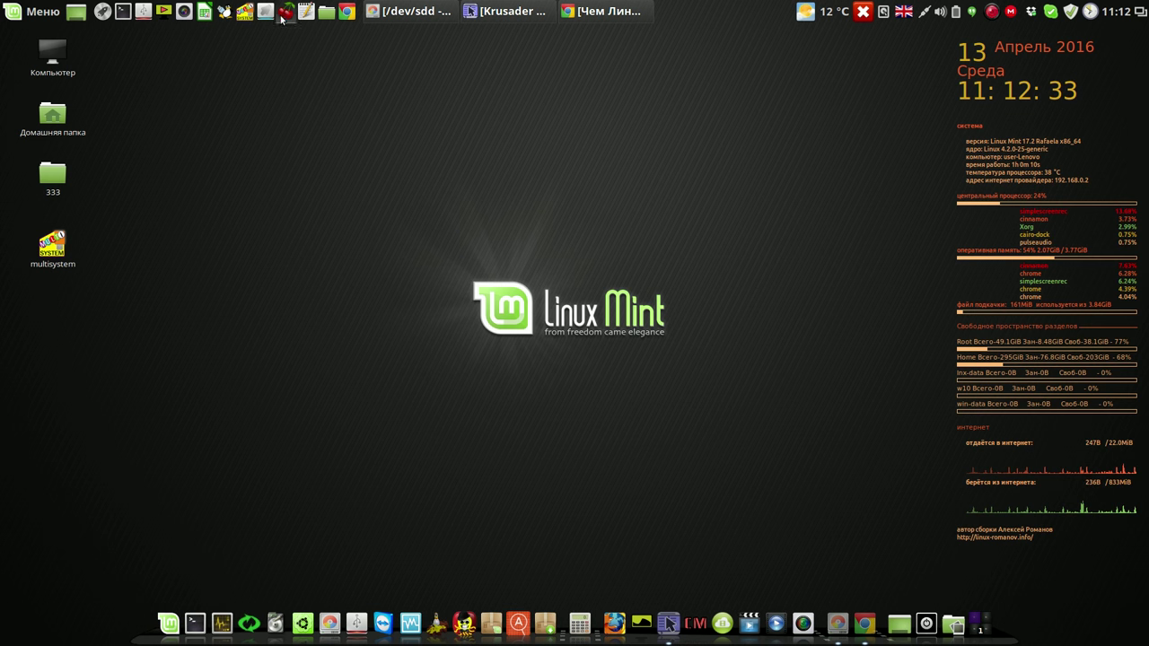
{"action": "left_click", "coordinate": [246, 12]}
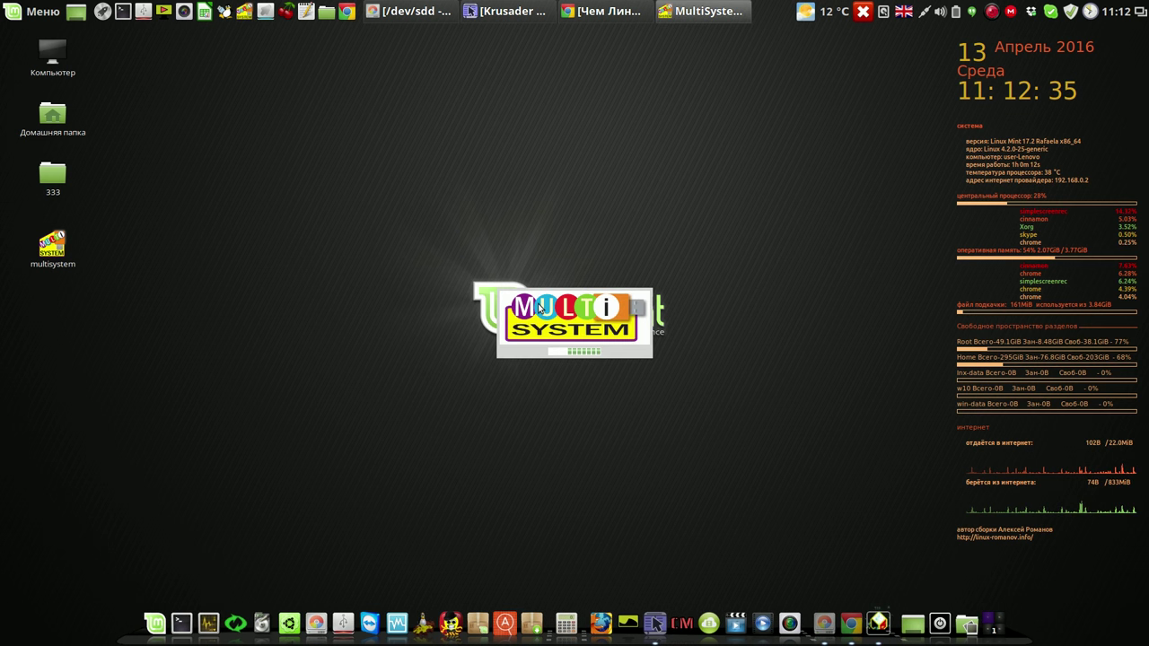
{"action": "left_click", "coordinate": [526, 389]}
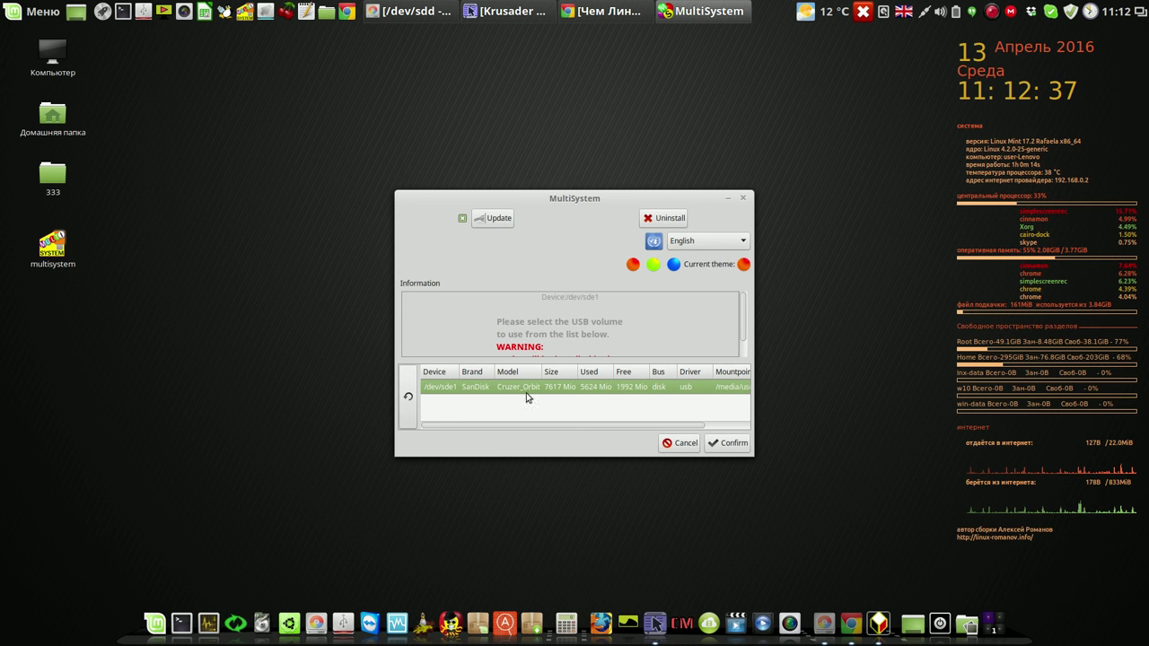
{"action": "left_click", "coordinate": [726, 446]}
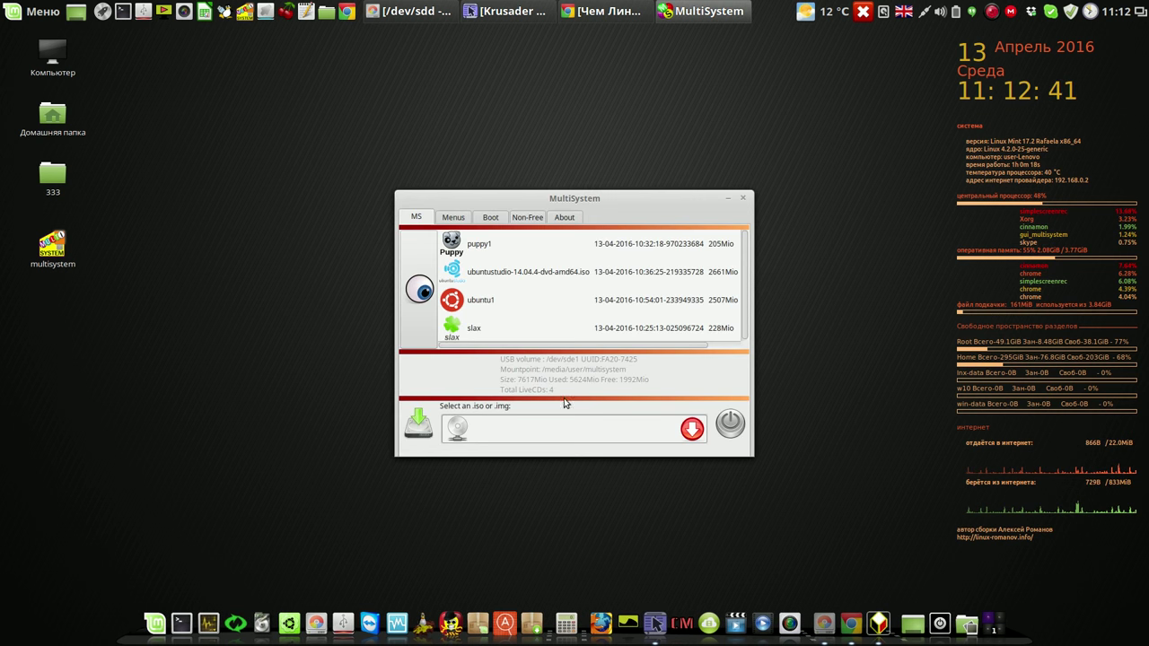
- Launch the QEMU test of the live USB and authorize it with the sudo password
{"action": "left_click", "coordinate": [499, 218]}
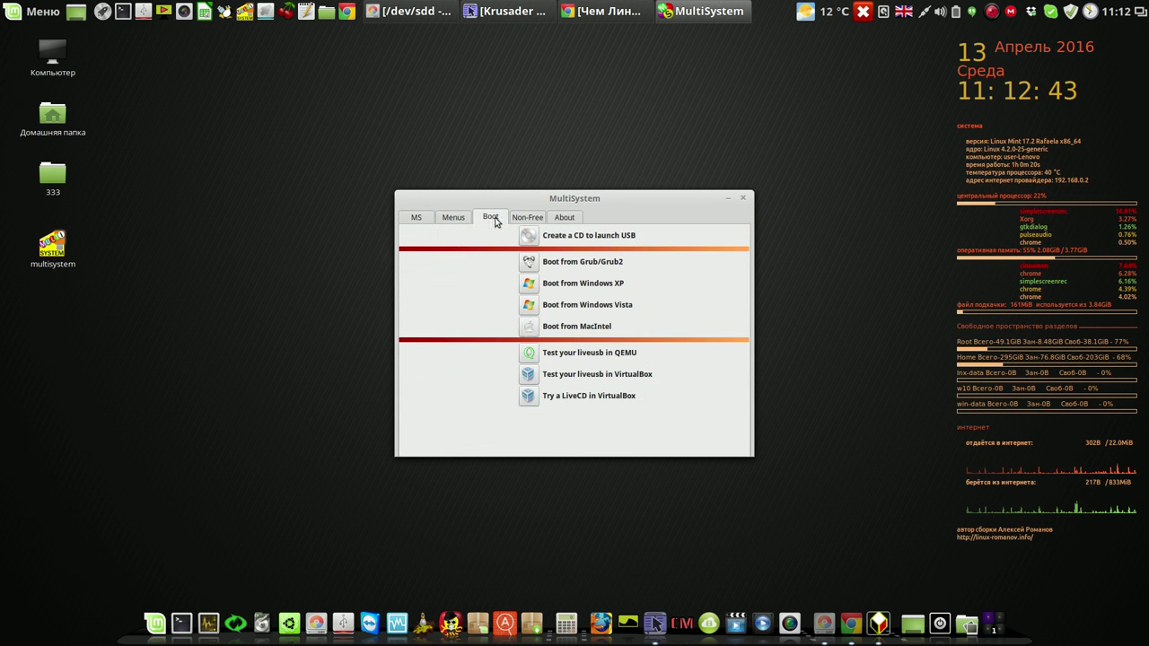
{"action": "left_click", "coordinate": [533, 356]}
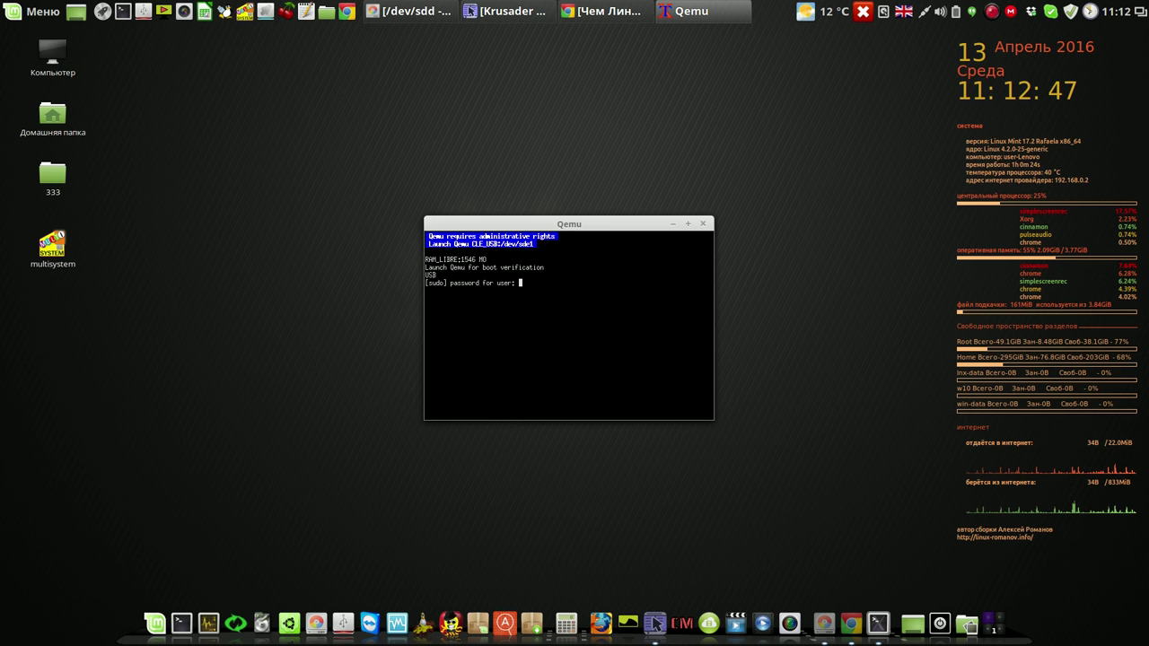
{"action": "key", "text": "Return"}
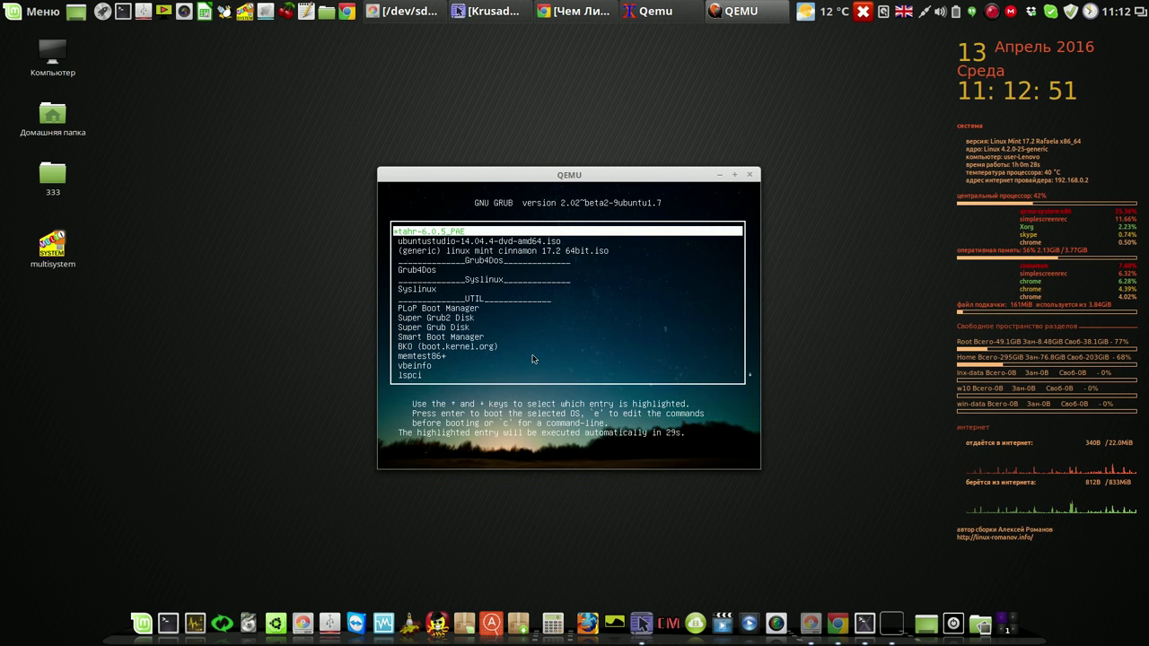
- Move and enlarge the QEMU window to examine the customized boot menu, and close QEMU and MultiSystem
{"action": "left_click_drag", "start_coordinate": [584, 175], "coordinate": [305, 54]}
{"action": "left_click_drag", "start_coordinate": [478, 342], "coordinate": [913, 533]}
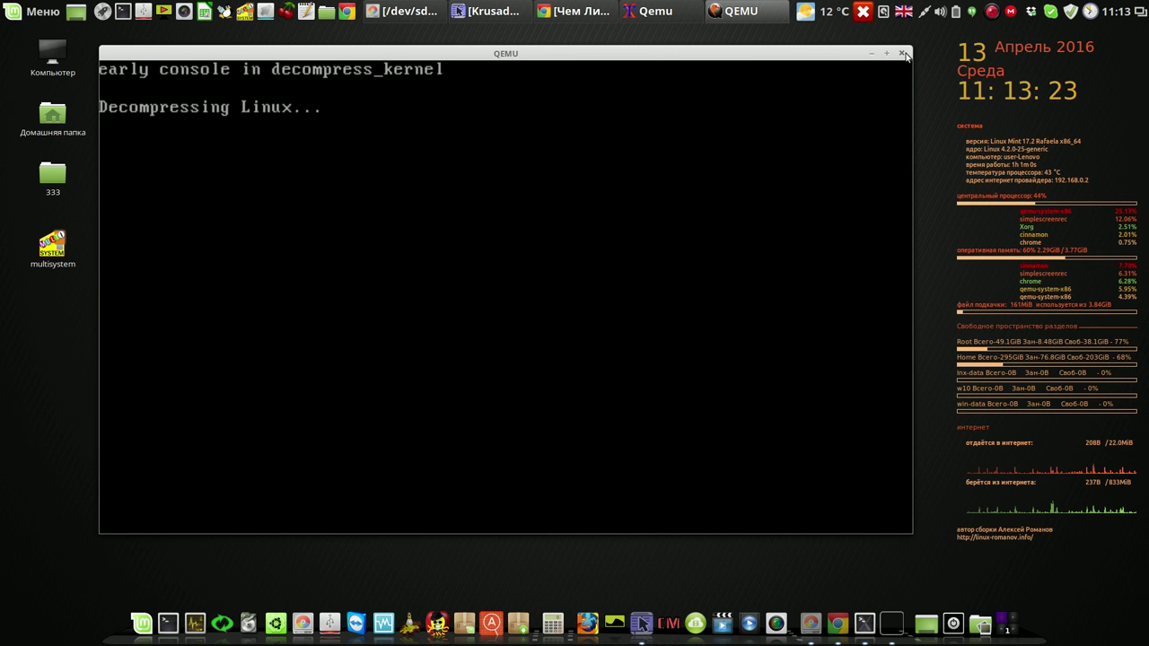
{"action": "left_click", "coordinate": [904, 54]}
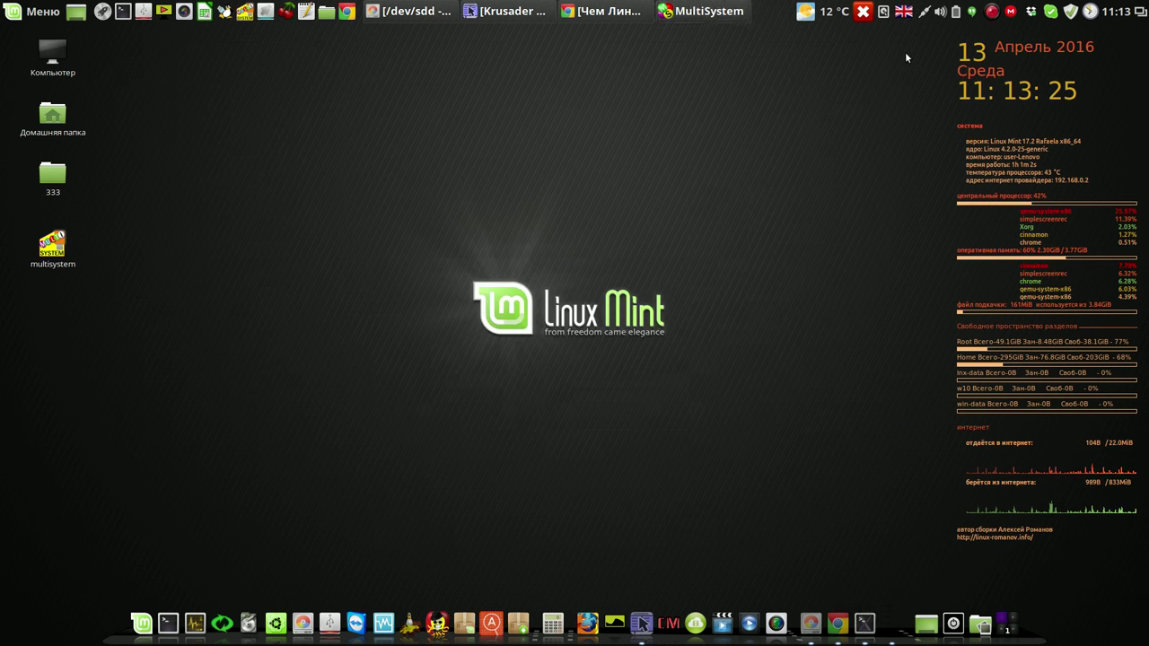
{"action": "left_click", "coordinate": [743, 197]}
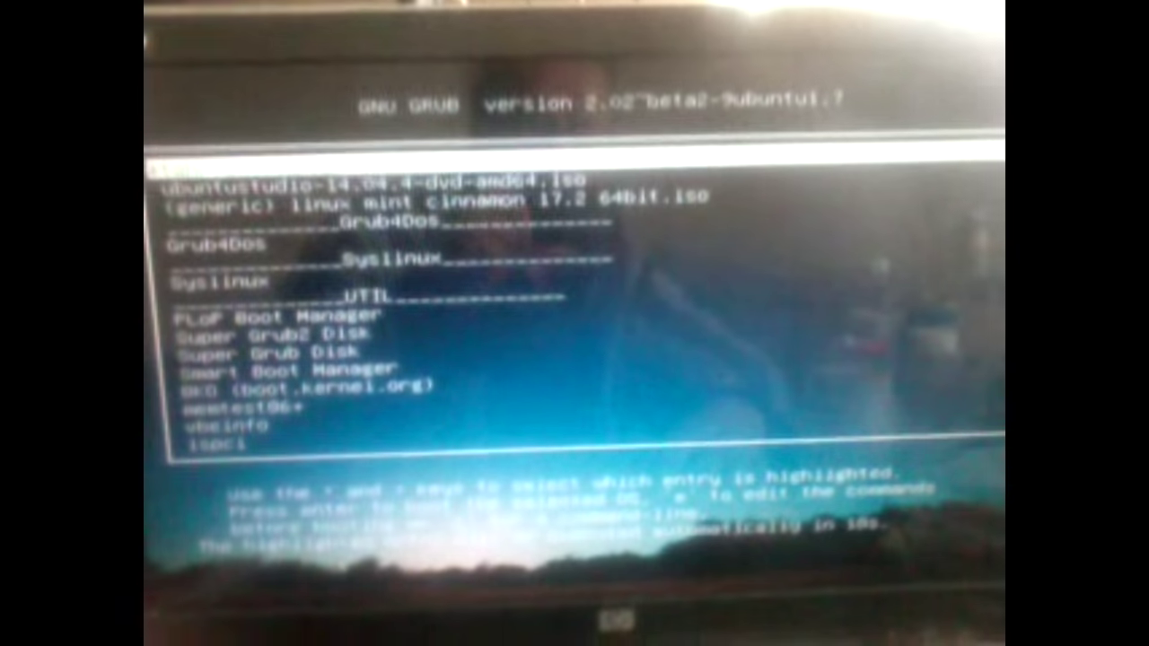
{"action": "key", "text": "Return"}
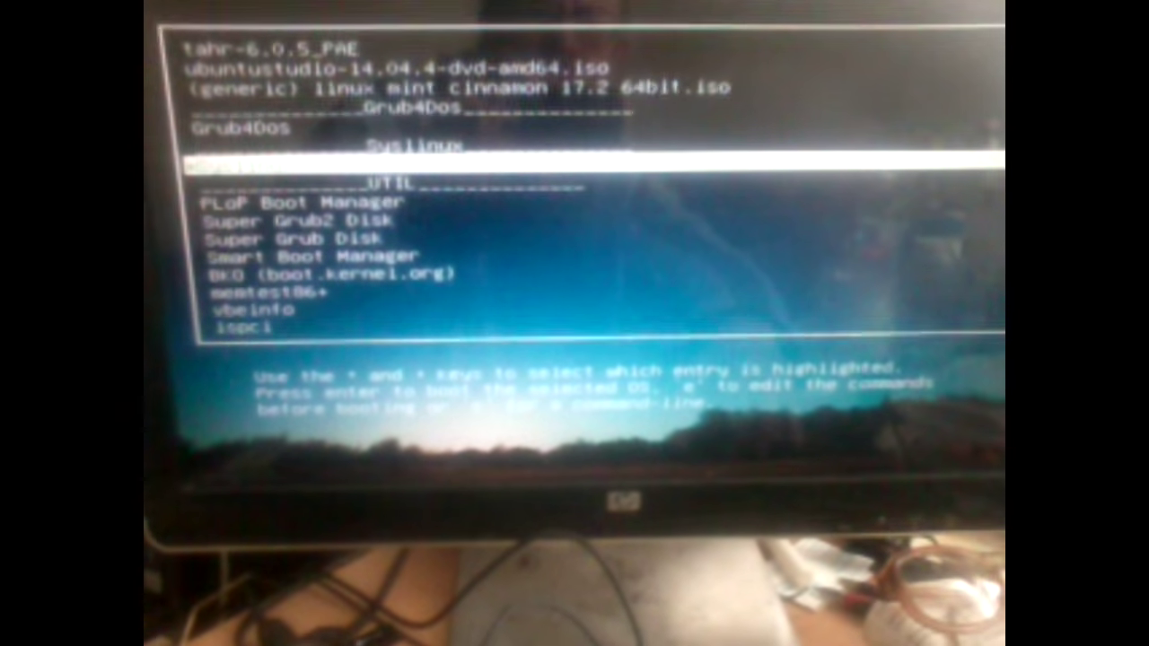
{"action": "key", "text": "Return"}
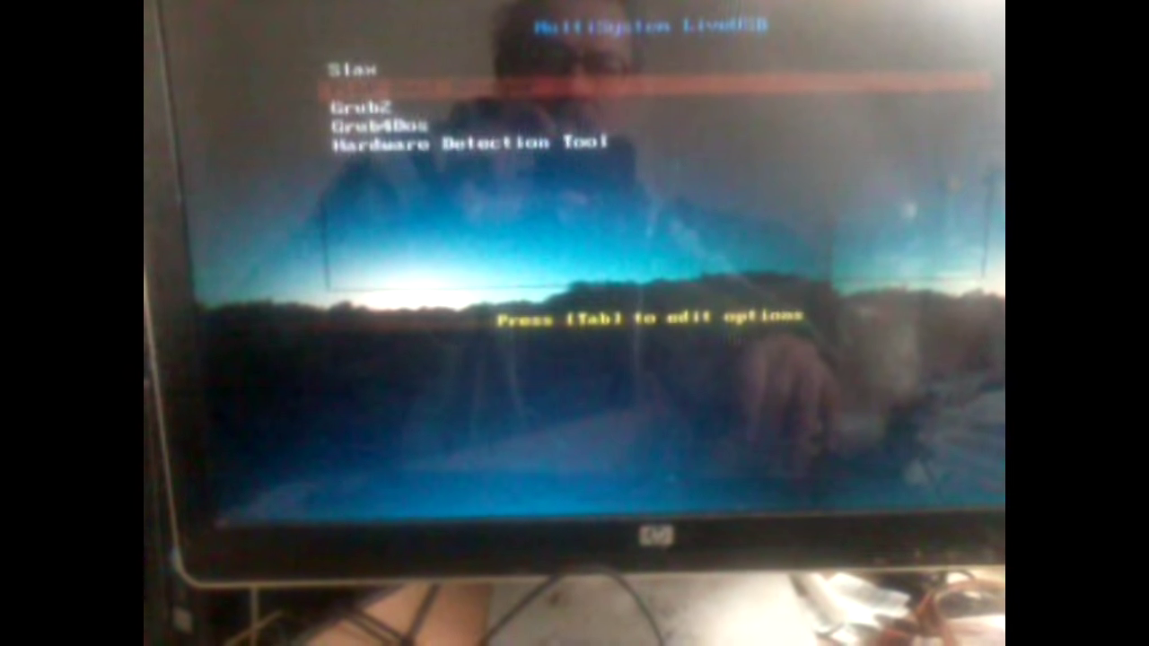
{"action": "key", "text": "Up"}
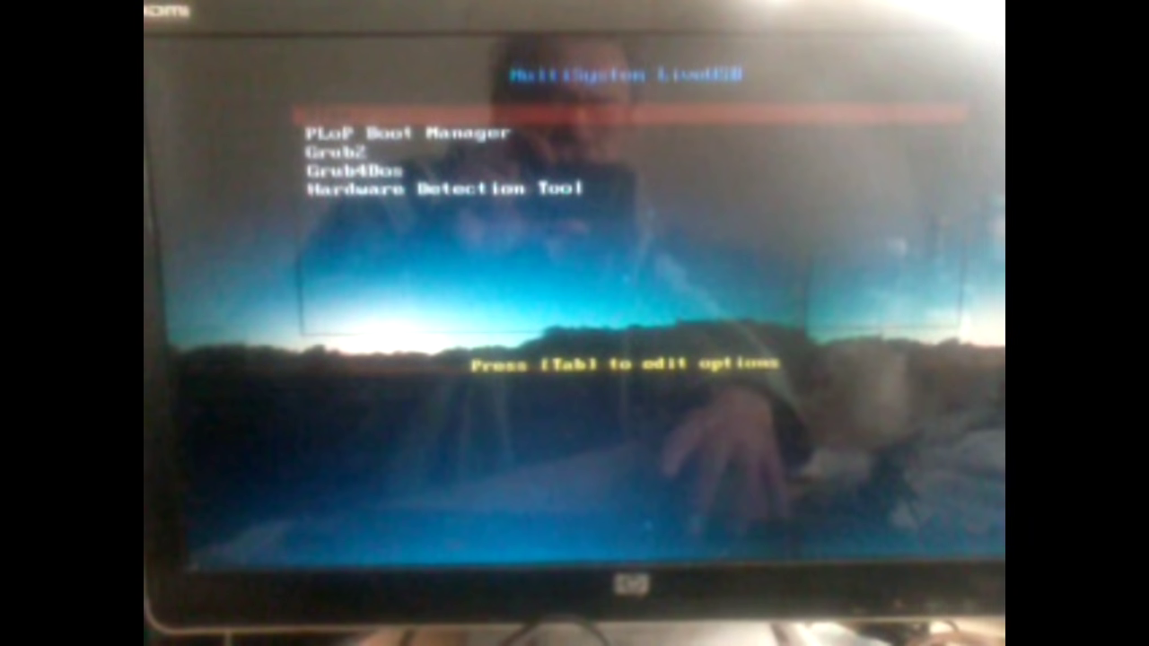
{"action": "key", "text": "Return"}
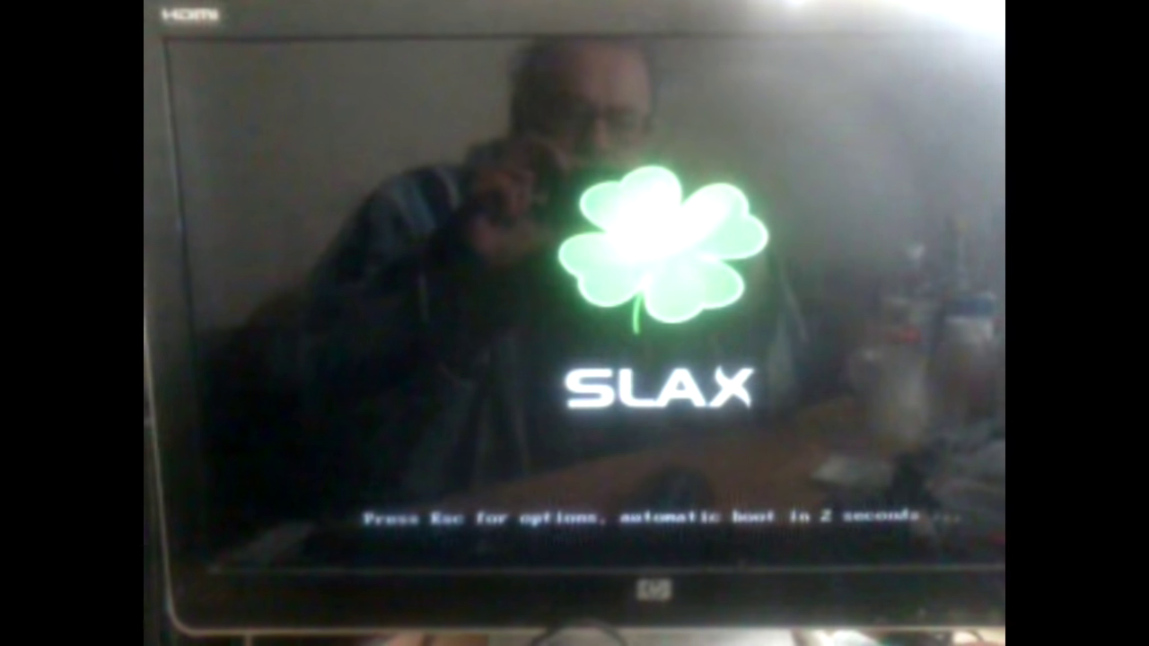
{"action": "key", "text": "Escape"}
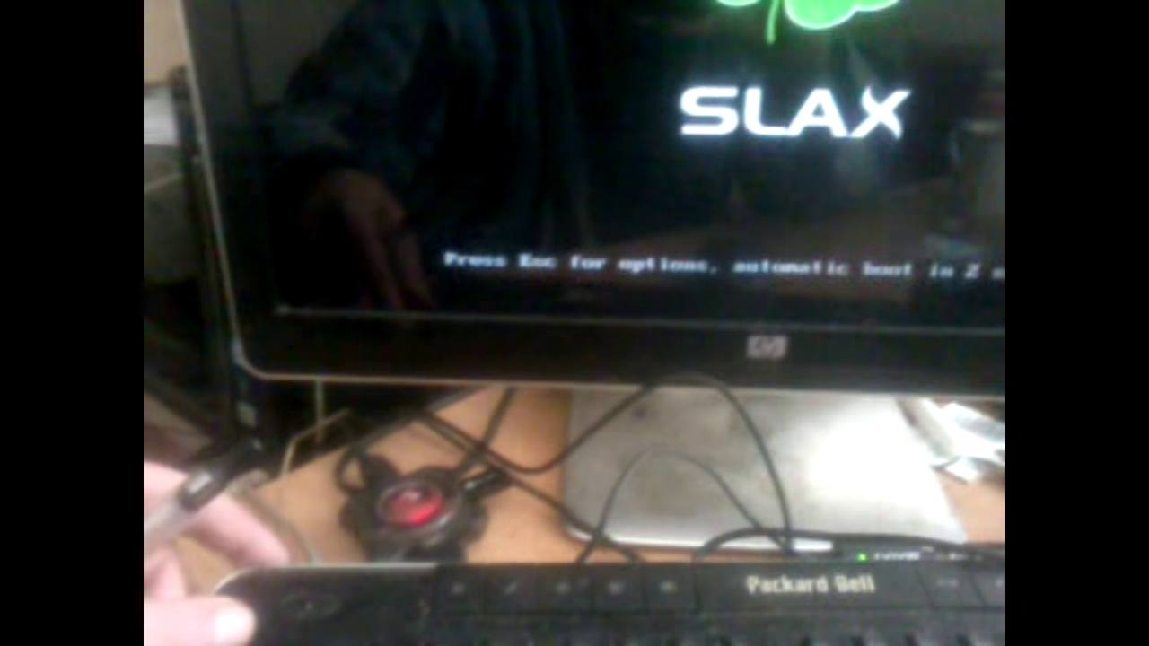
{"action": "key", "text": "Escape"}
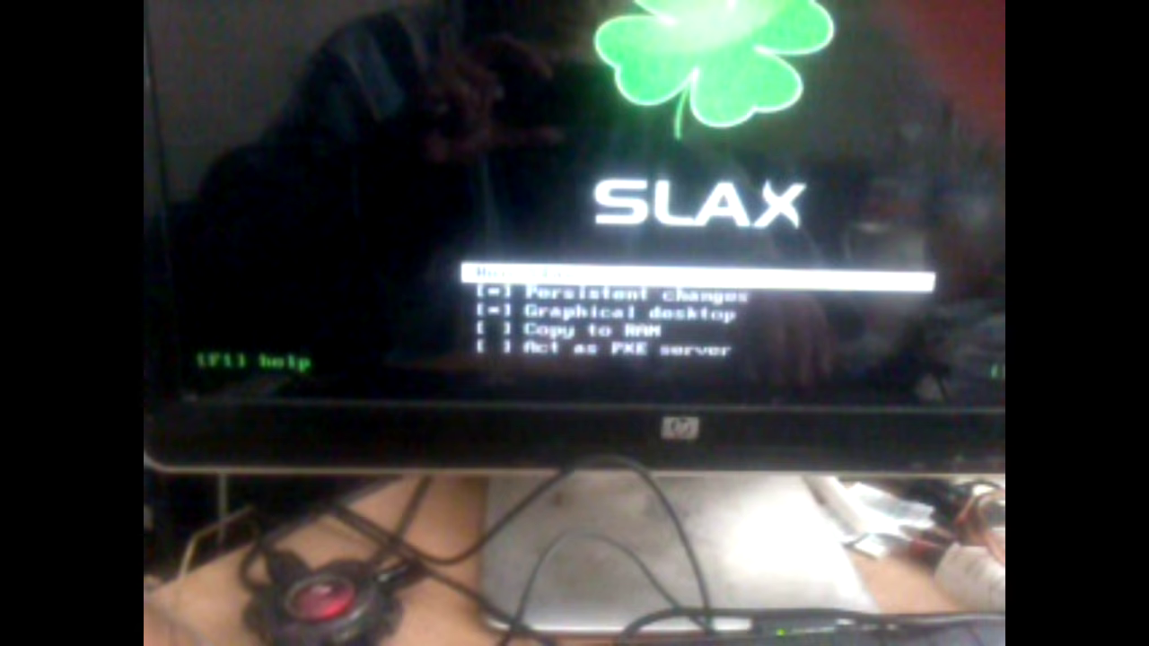
{"action": "key", "text": "Down"}
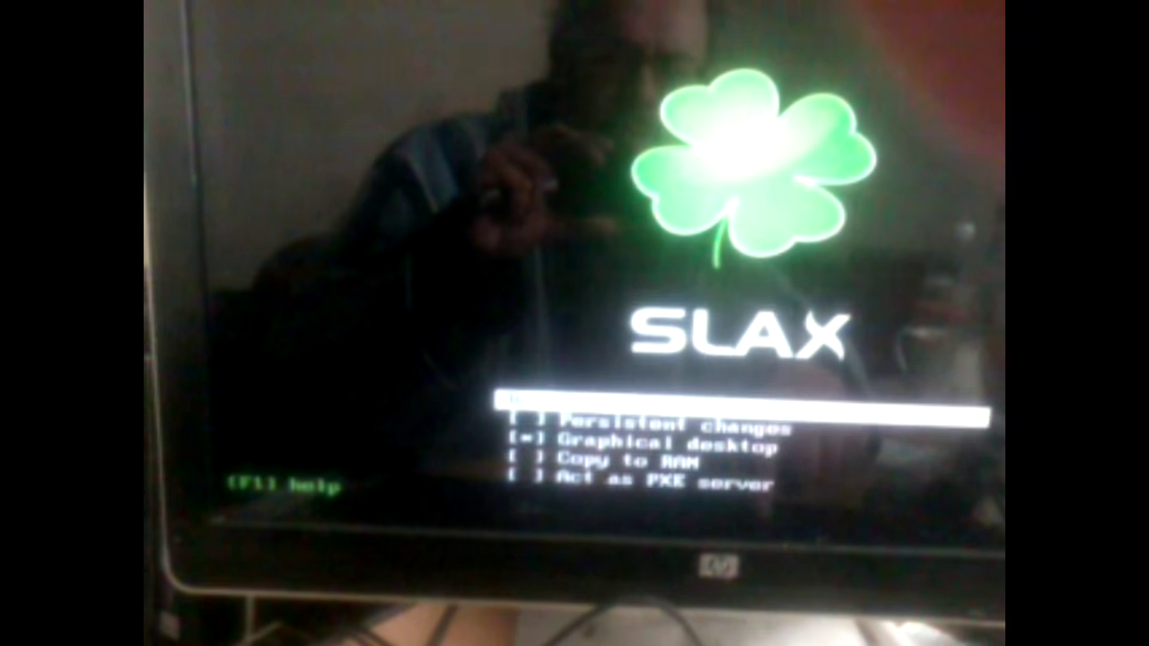
{"action": "key", "text": "Return"}
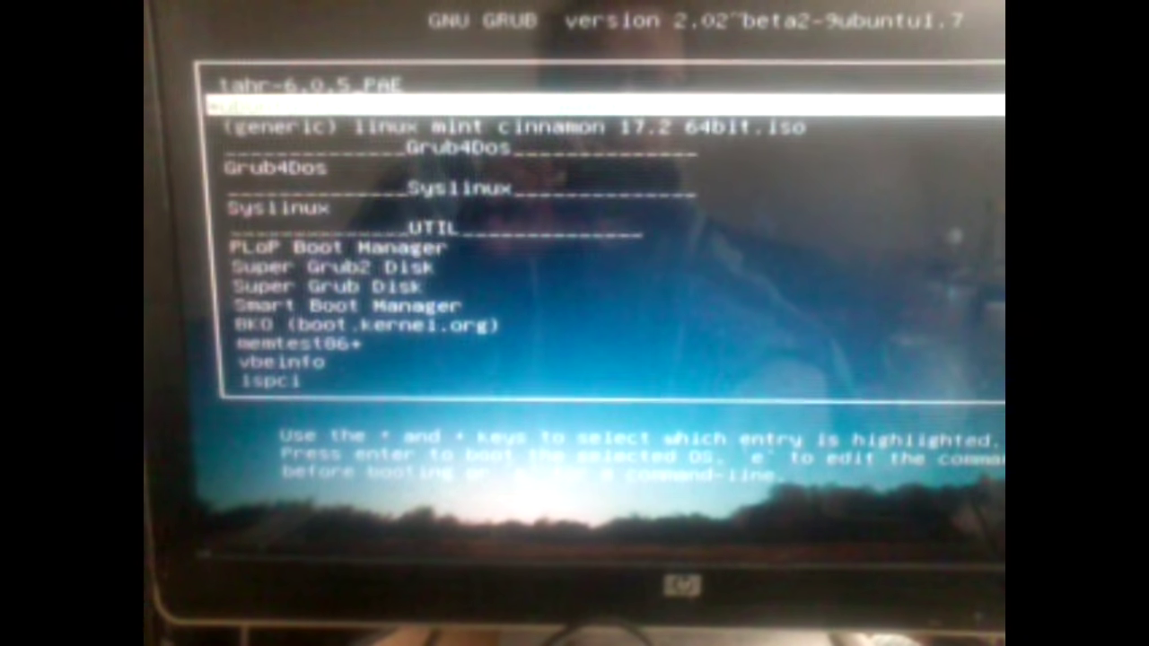
{"action": "key", "text": "Return"}
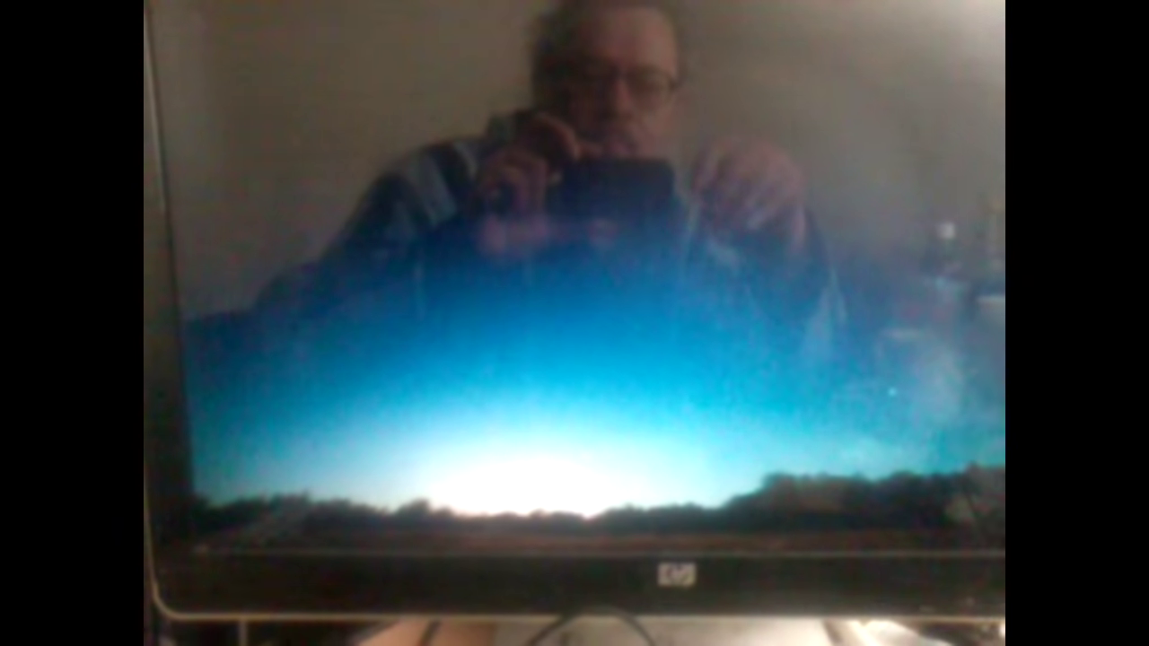
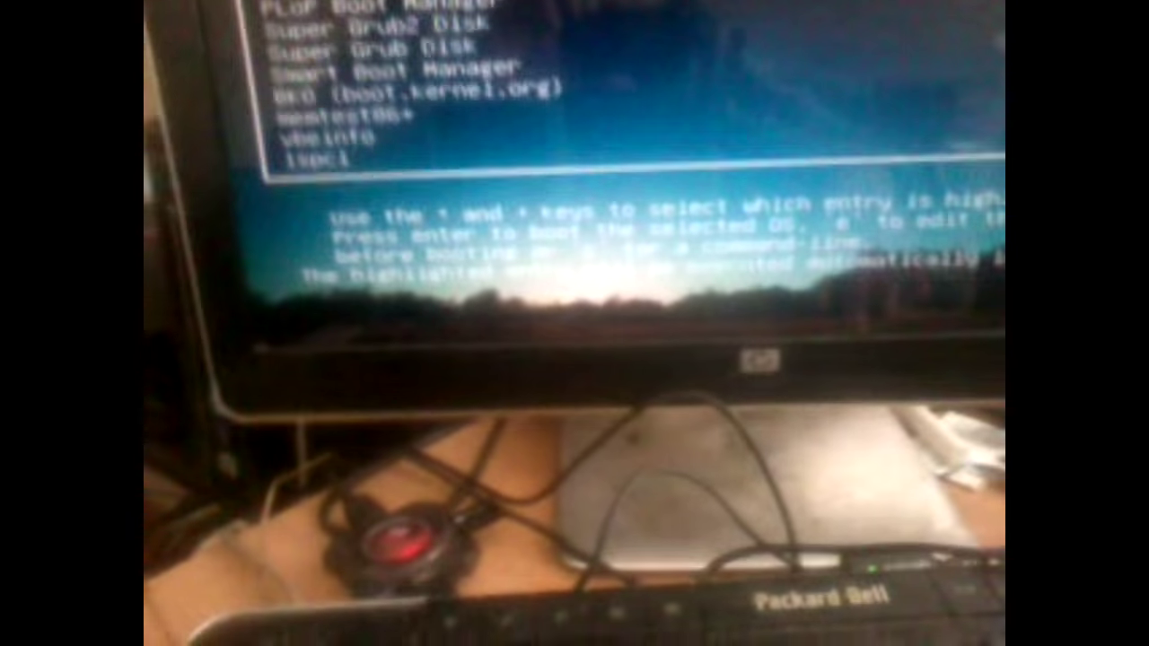
{"action": "key", "text": "Down"}
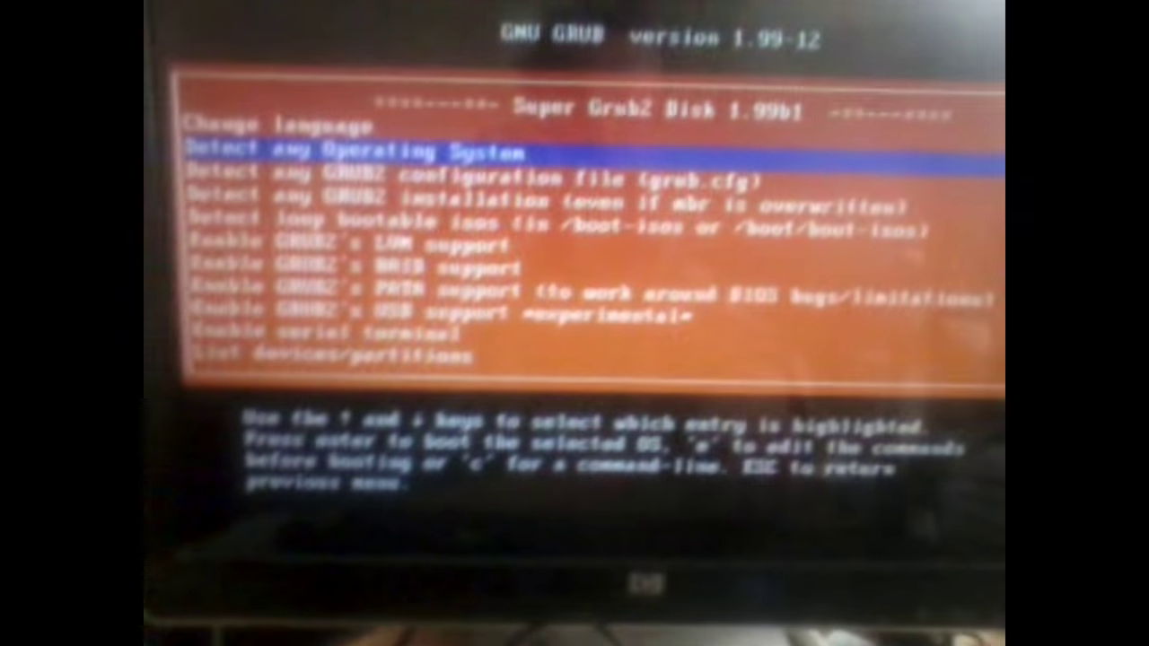
{"action": "key", "text": "Return"}
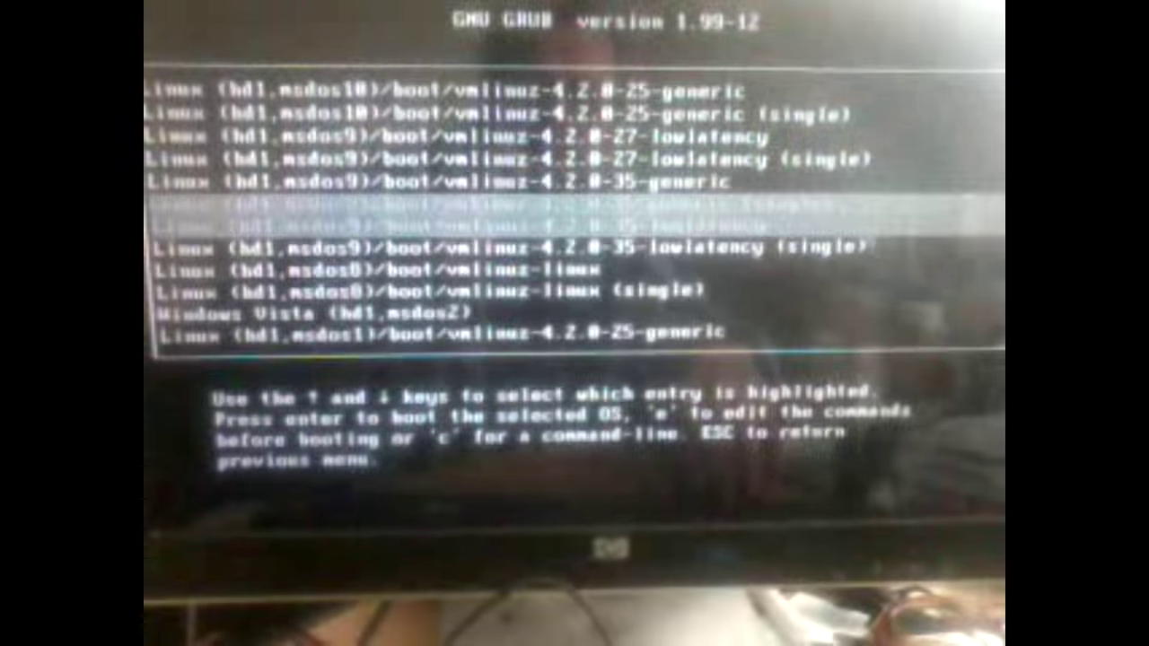
{"action": "key", "text": "Down"}
{"action": "key", "text": "Down"}
{"action": "key", "text": "Down"}
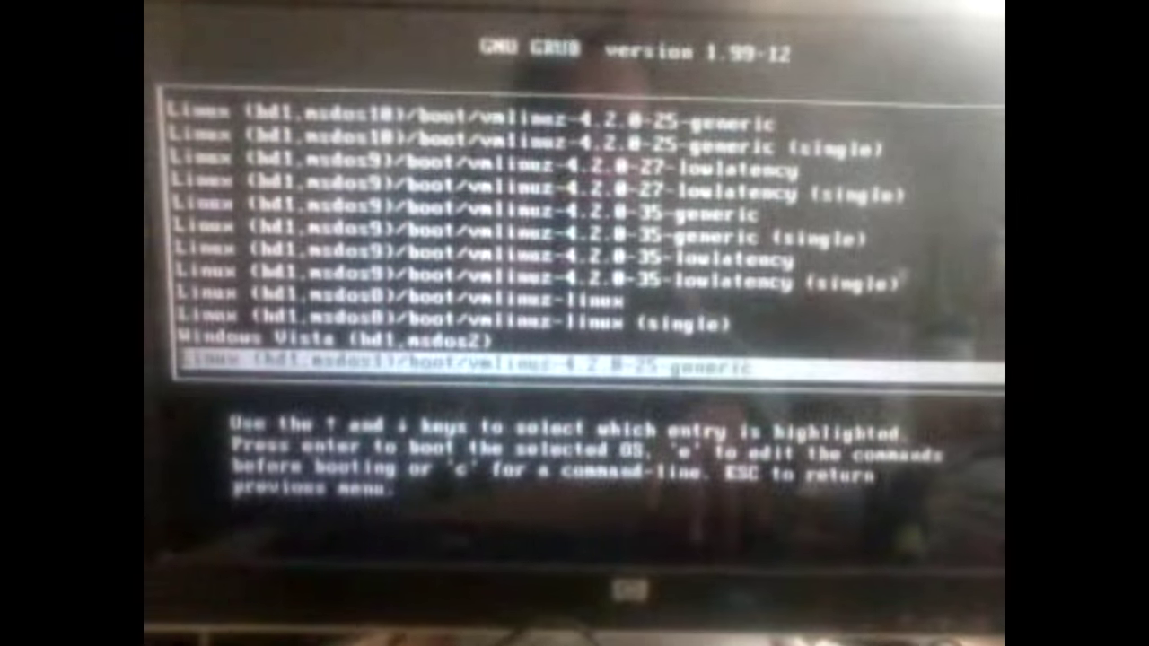
{"action": "key", "text": "Return"}
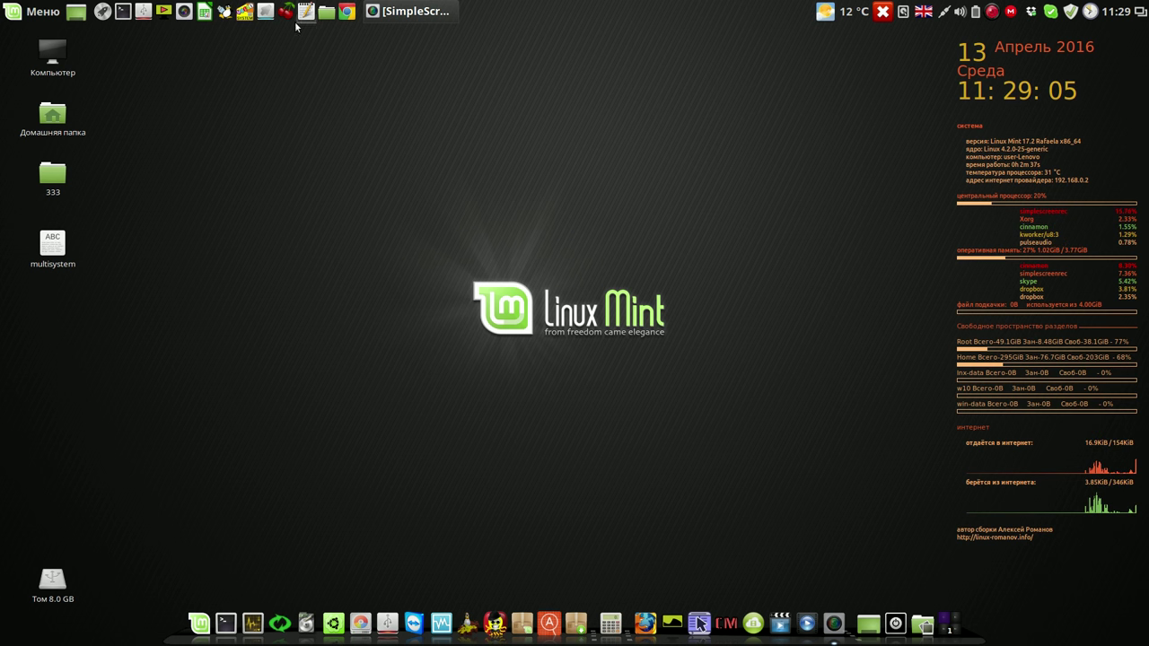
- Start MultiSystem and load the SanDisk Cruzer_Orbit USB volume at /dev/sdd1
{"action": "left_click", "coordinate": [245, 19]}
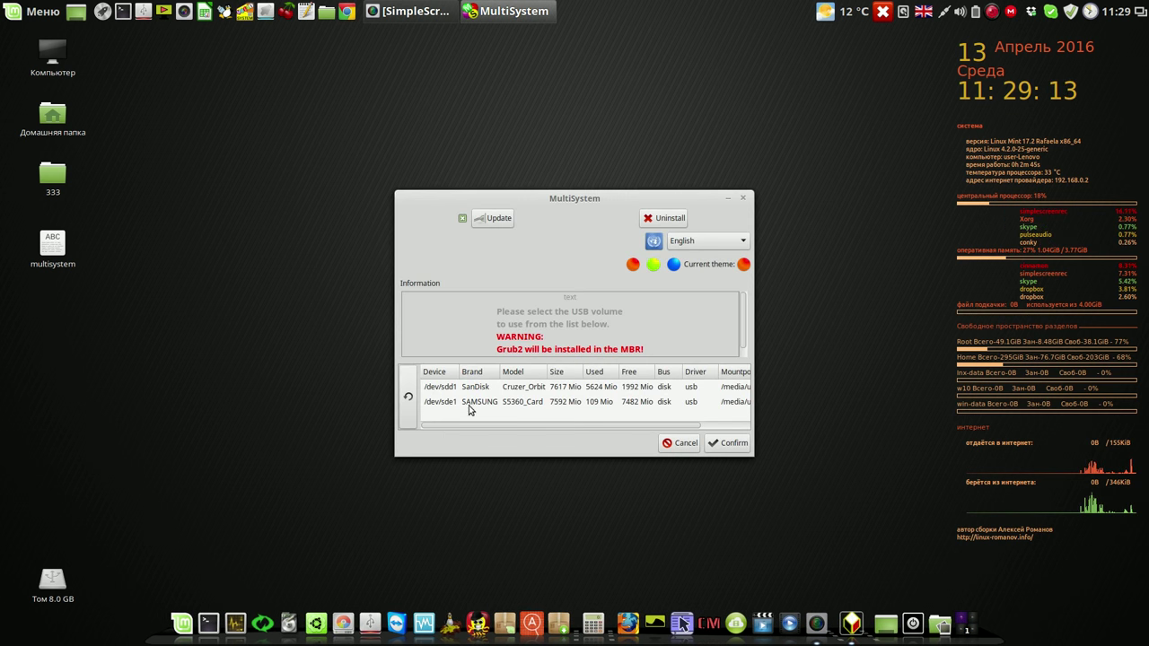
{"action": "left_click", "coordinate": [474, 387]}
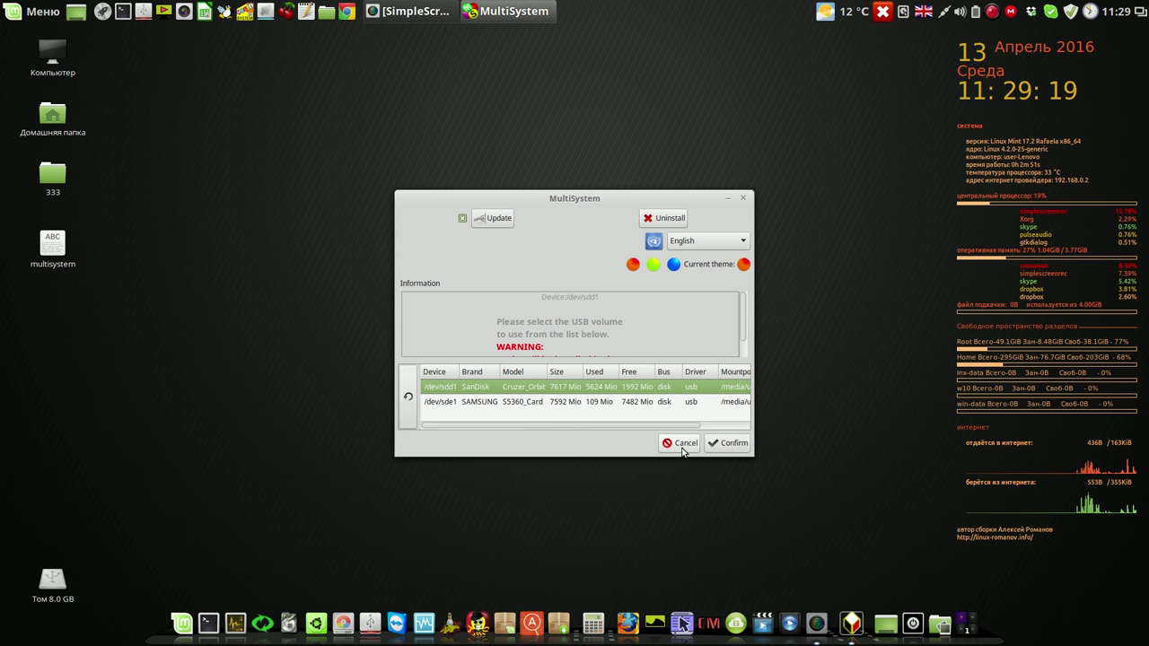
{"action": "left_click", "coordinate": [735, 446]}
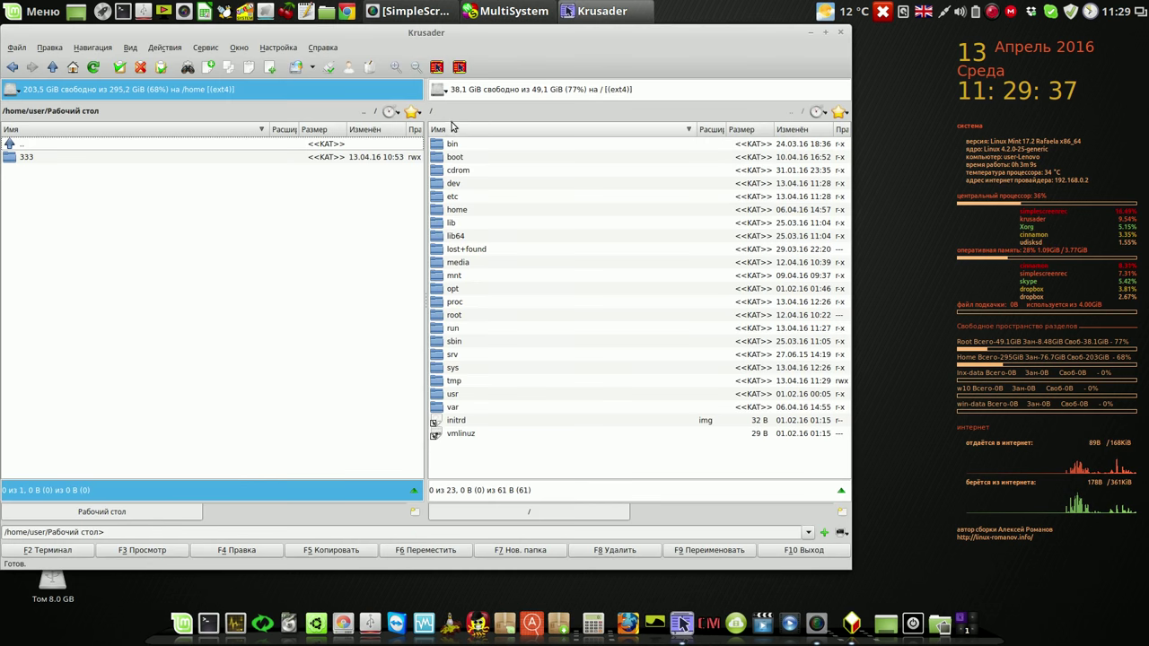
- Examine the contents of the multisystem vfat volume in Krusader and close the file manager
{"action": "left_click", "coordinate": [439, 91]}
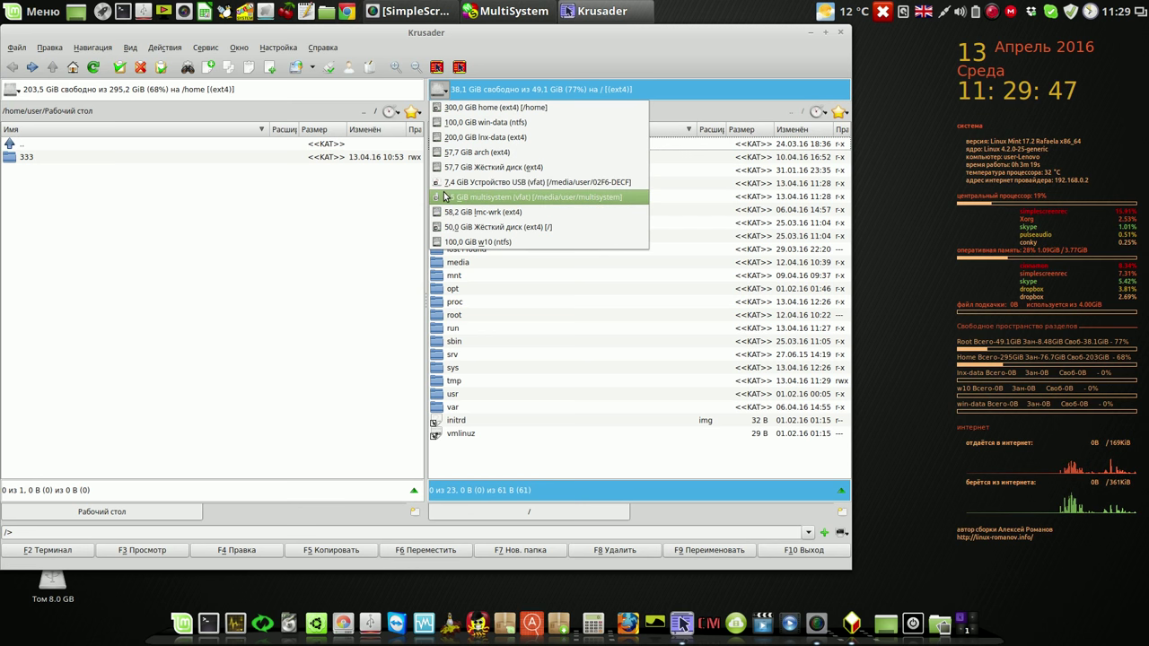
{"action": "left_click", "coordinate": [444, 197]}
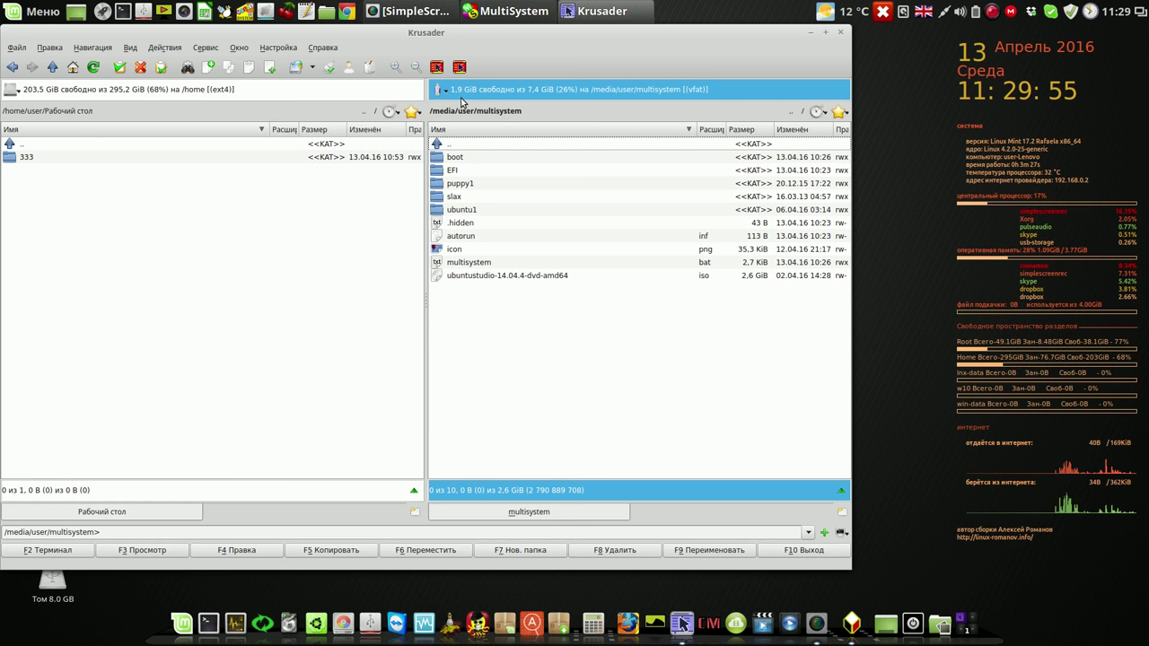
{"action": "left_click", "coordinate": [841, 33]}
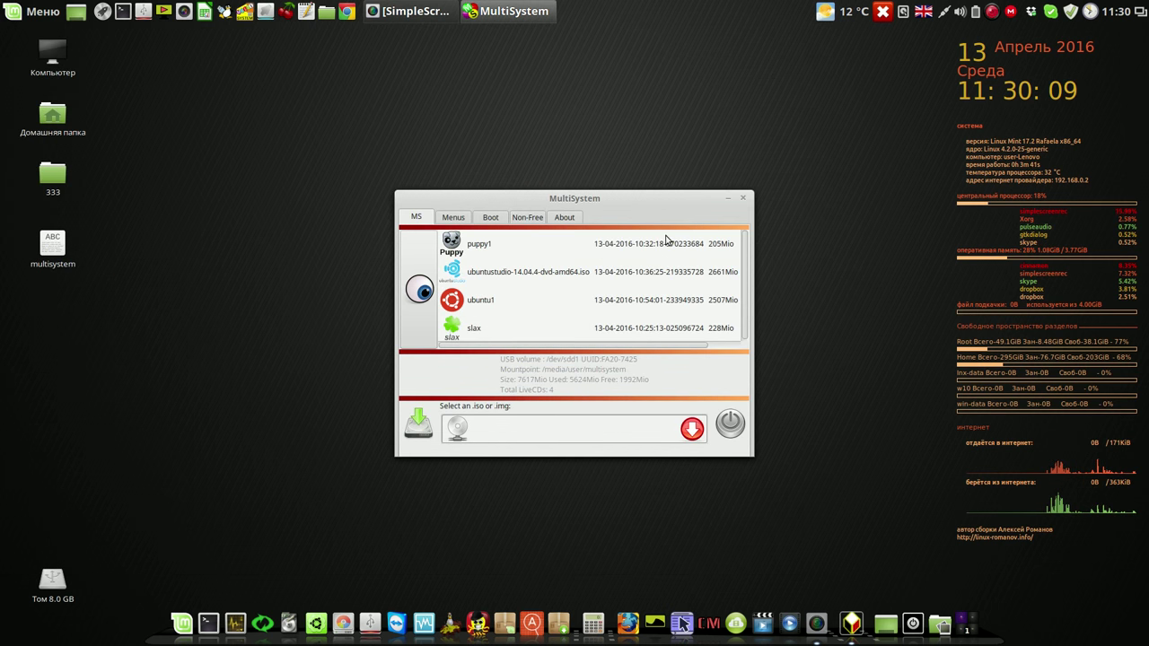
- Restart MultiSystem, load the Cruzer_Orbit volume mounted at /media/user/multisystem, and move the program window to a clear area of the desktop
{"action": "left_click", "coordinate": [745, 200]}
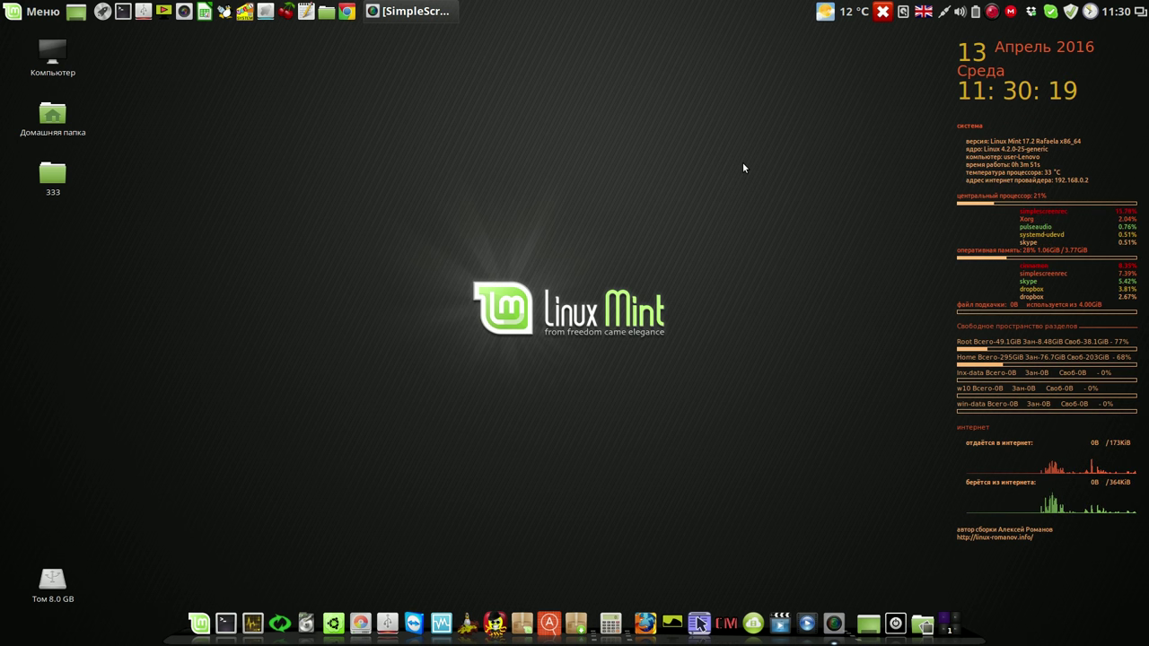
{"action": "left_click", "coordinate": [244, 13]}
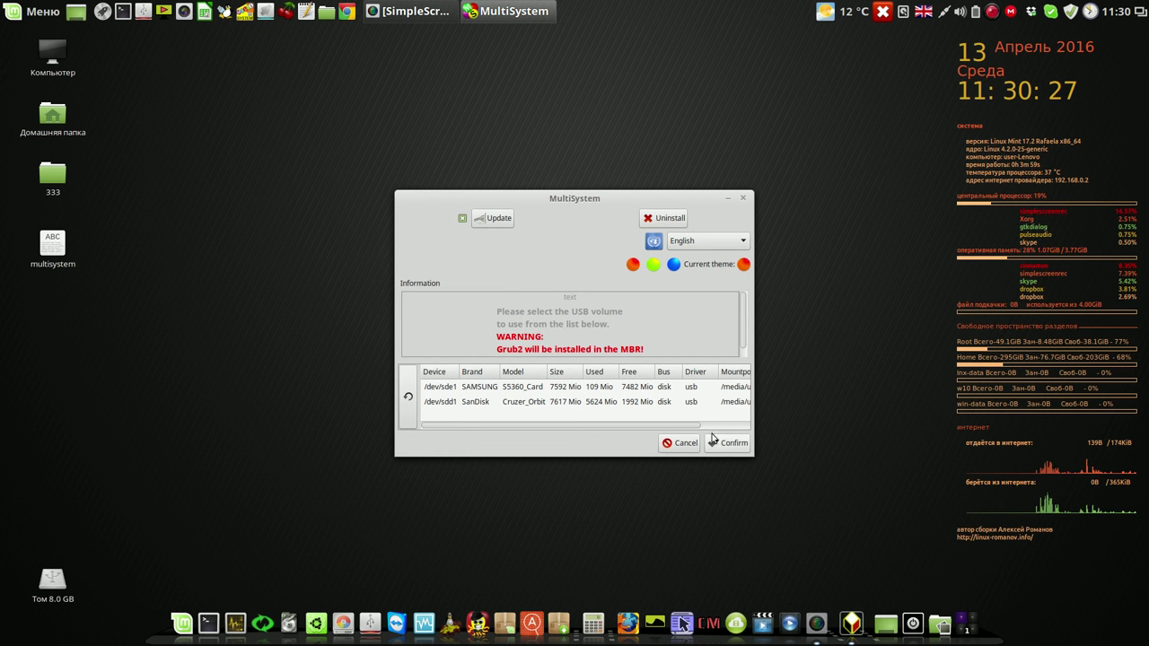
{"action": "left_click_drag", "start_coordinate": [637, 427], "coordinate": [709, 428]}
{"action": "left_click", "coordinate": [708, 402]}
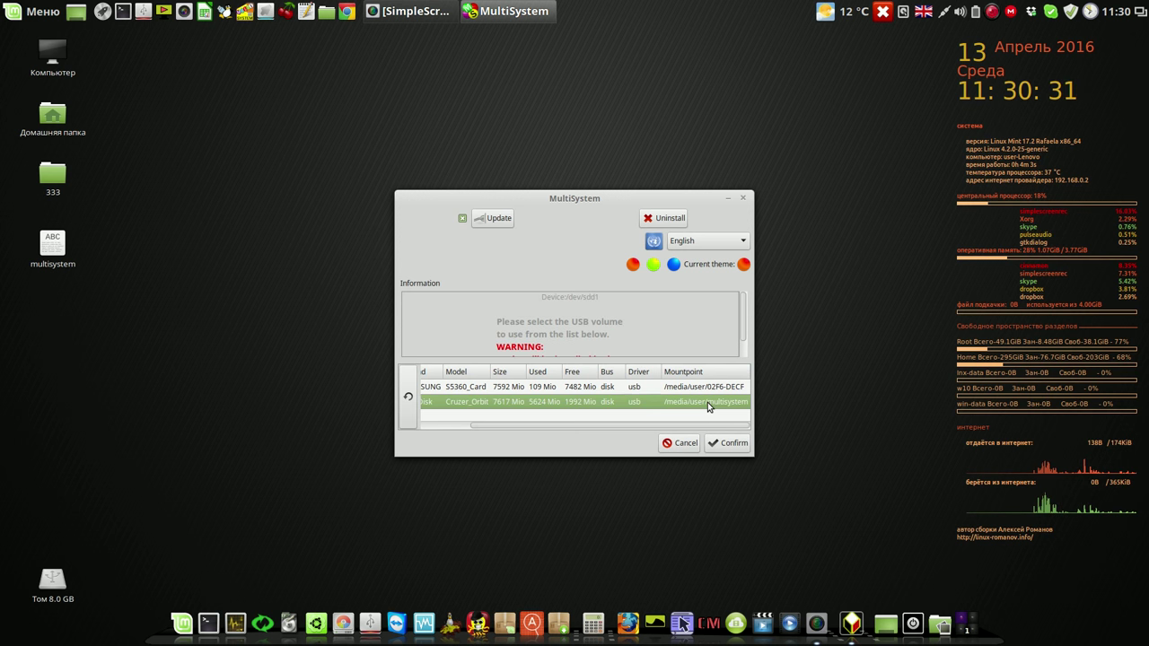
{"action": "left_click", "coordinate": [732, 445]}
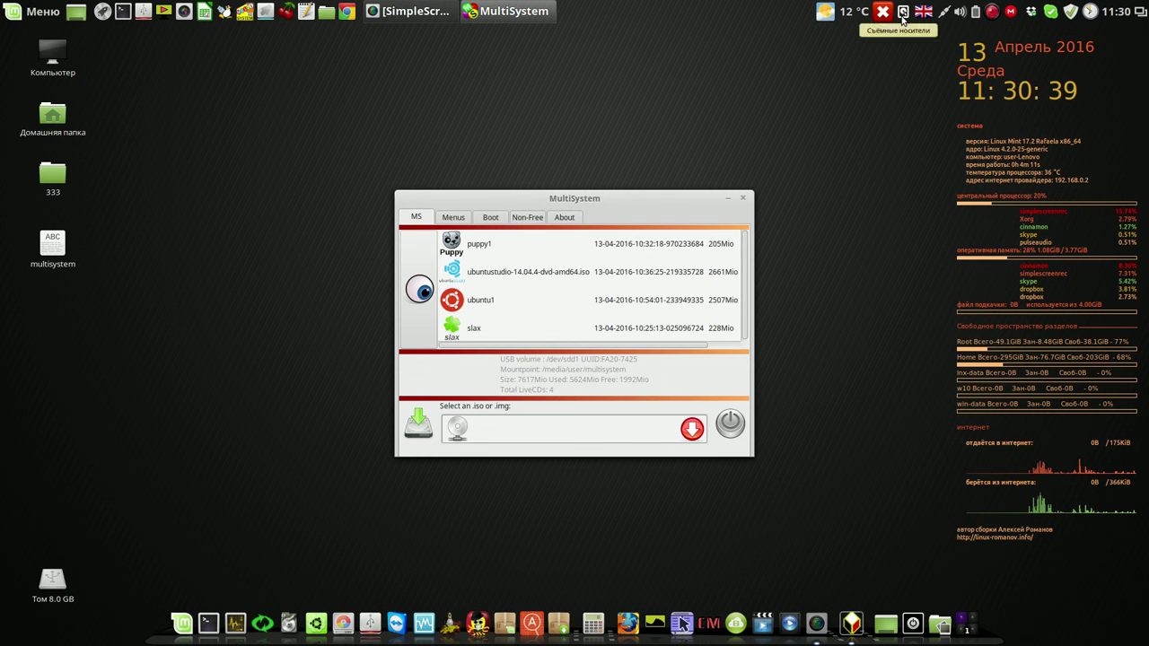
{"action": "left_click_drag", "start_coordinate": [668, 197], "coordinate": [605, 92]}
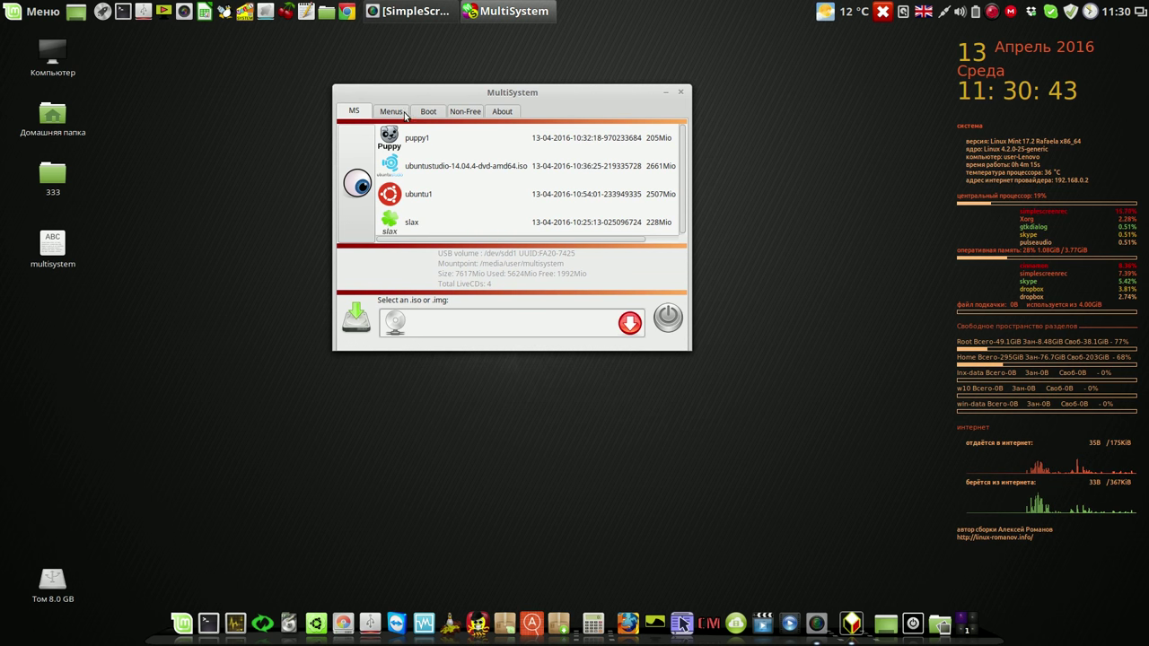
- Add persistent mode to the ubuntustudio-14.04.4-dvd-amd64.iso entry with a persistent size of 1005 MiB
{"action": "left_click", "coordinate": [396, 116]}
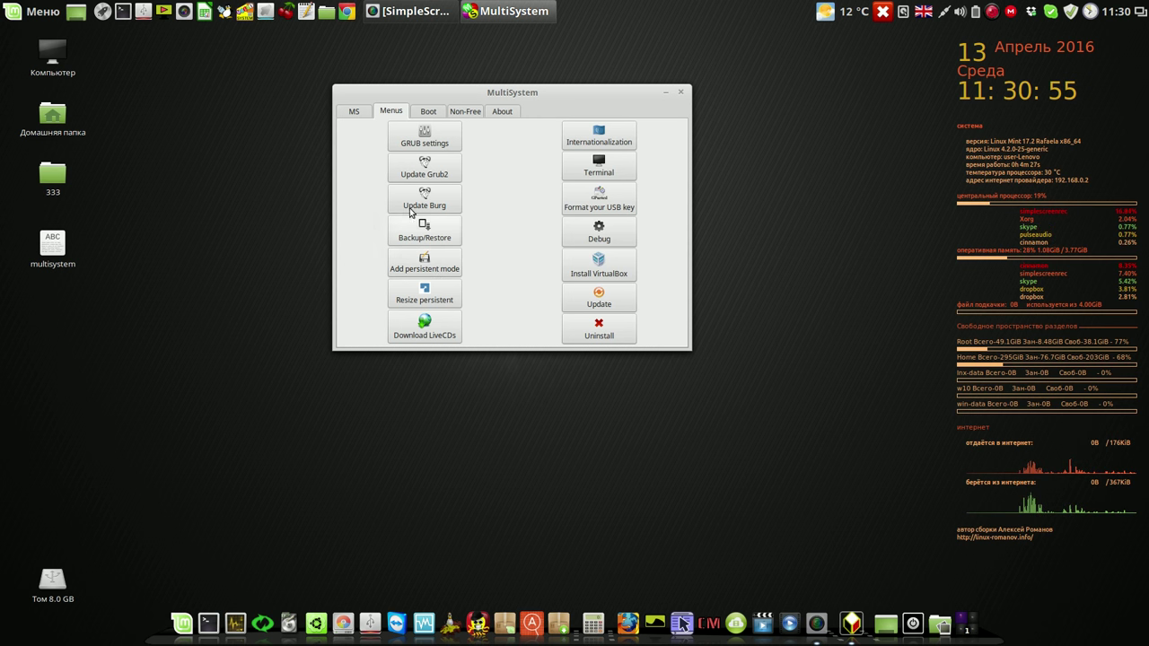
{"action": "left_click", "coordinate": [355, 112]}
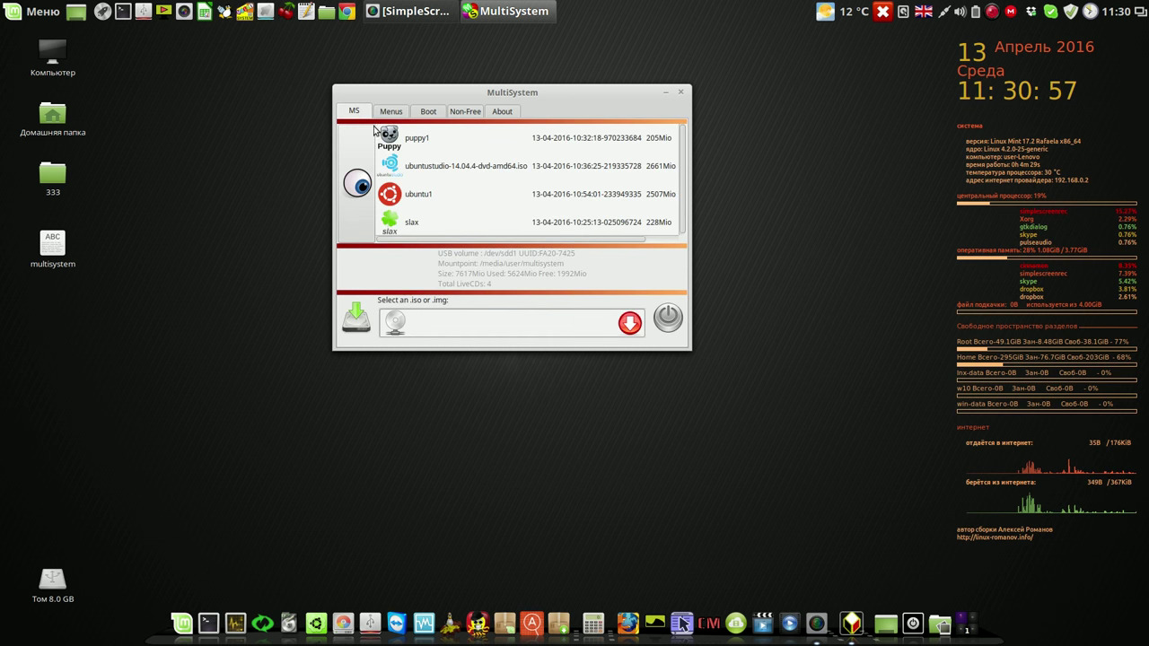
{"action": "left_click", "coordinate": [414, 172]}
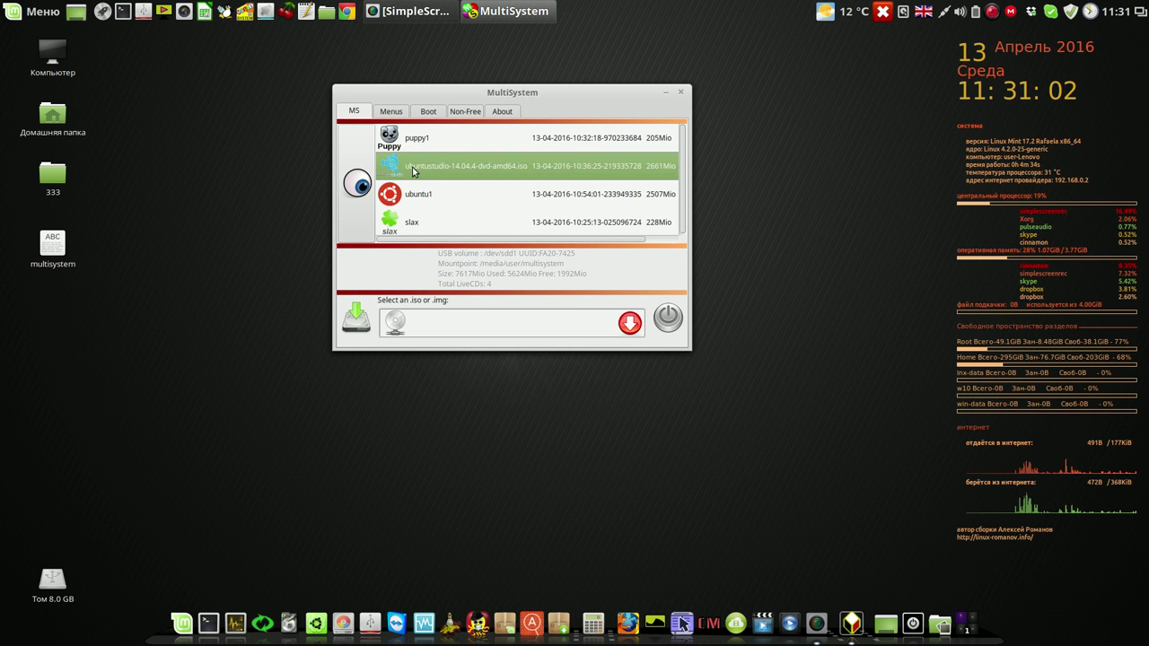
{"action": "left_click", "coordinate": [391, 112]}
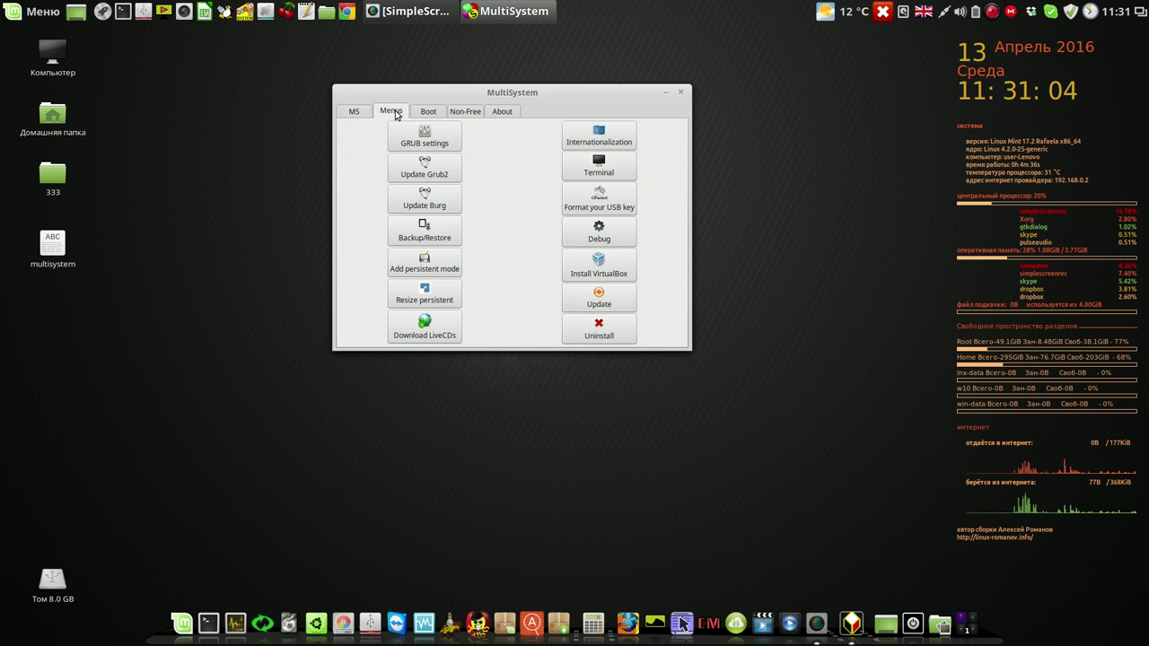
{"action": "left_click", "coordinate": [442, 268]}
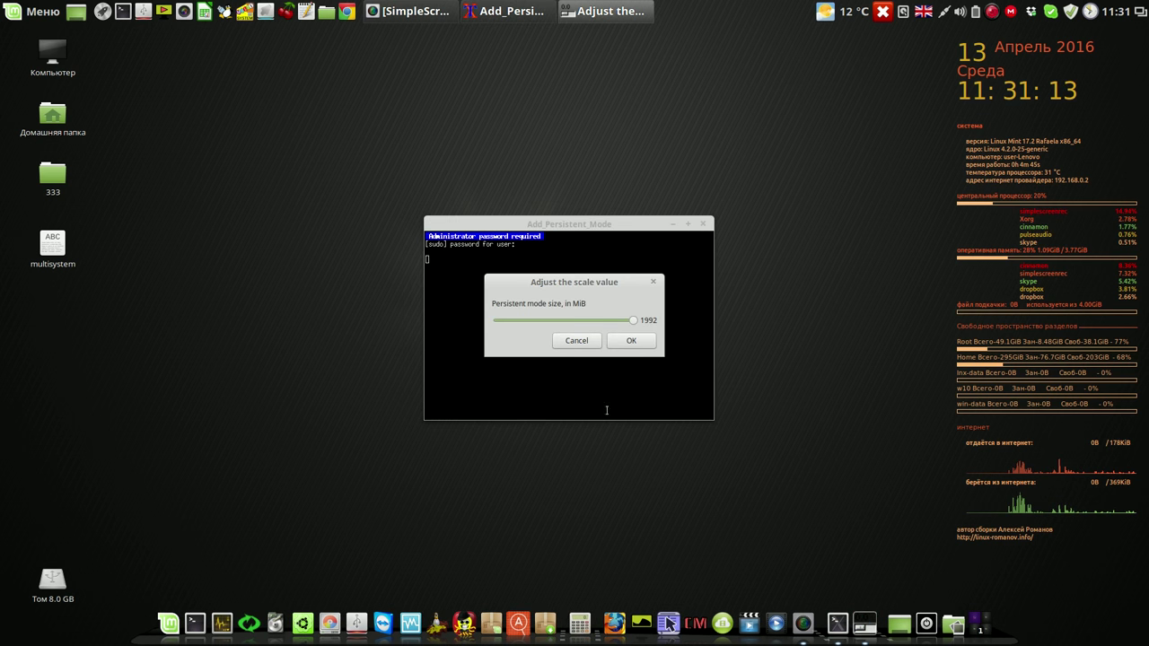
{"action": "left_click_drag", "start_coordinate": [633, 323], "coordinate": [557, 329]}
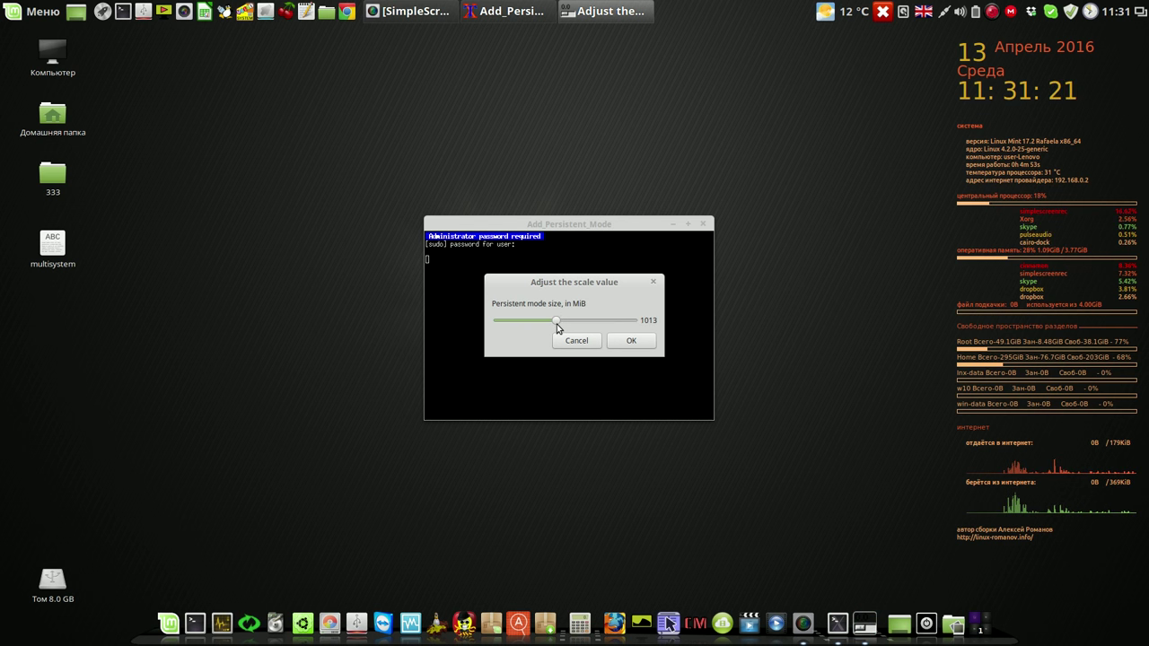
{"action": "left_click", "coordinate": [632, 342]}
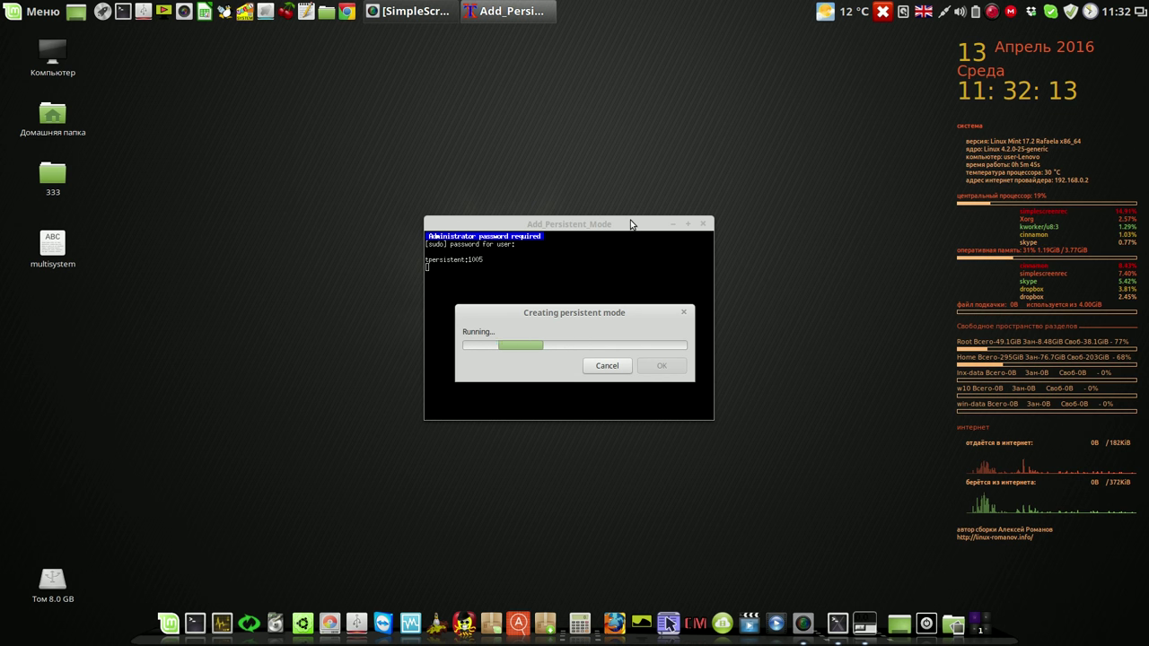
- Submit the administrator password to authorize the GRUB bootloader update
{"action": "left_click", "coordinate": [993, 11]}
{"action": "left_click", "coordinate": [1015, 35]}
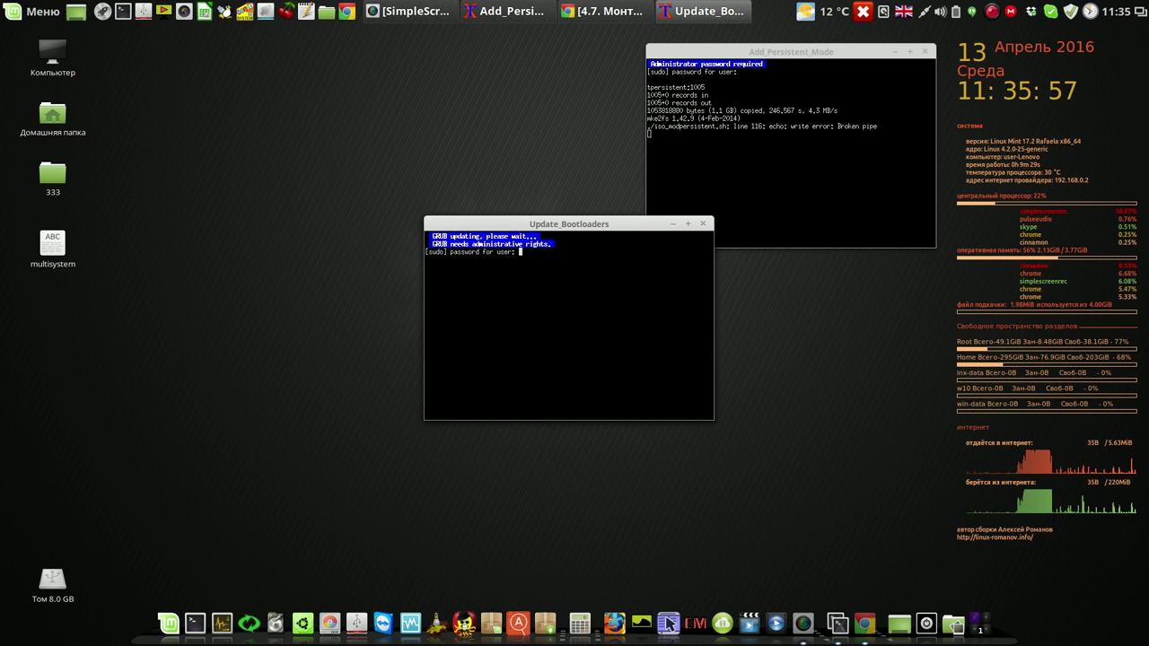
{"action": "key", "text": "Return"}
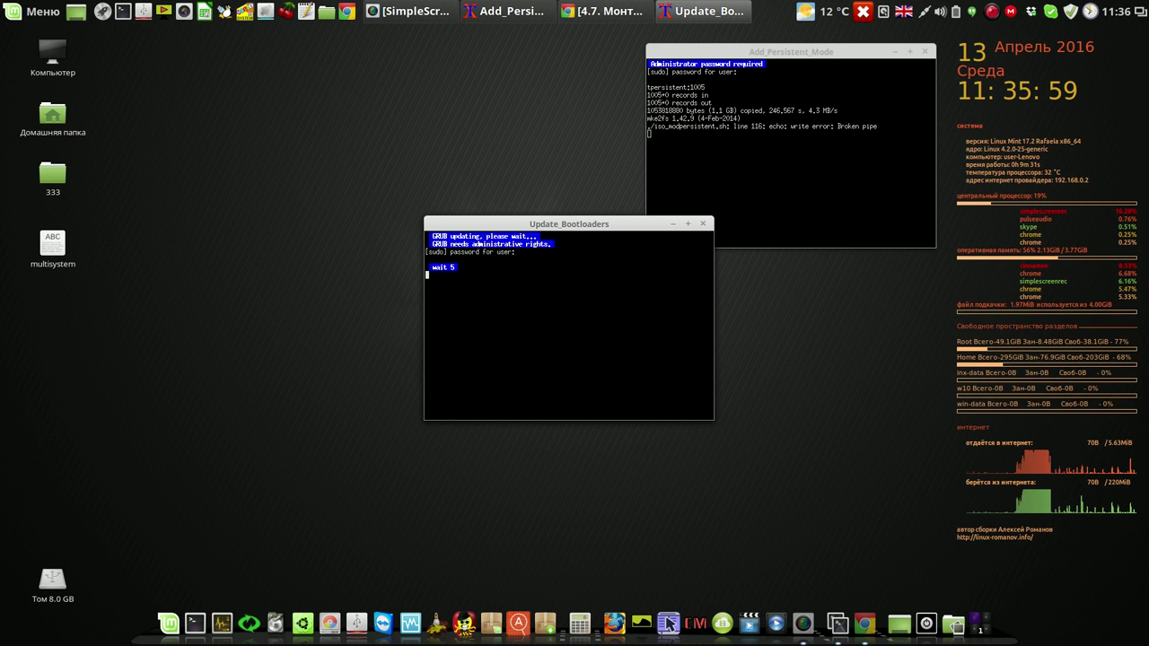
{"action": "right_click", "coordinate": [995, 13]}
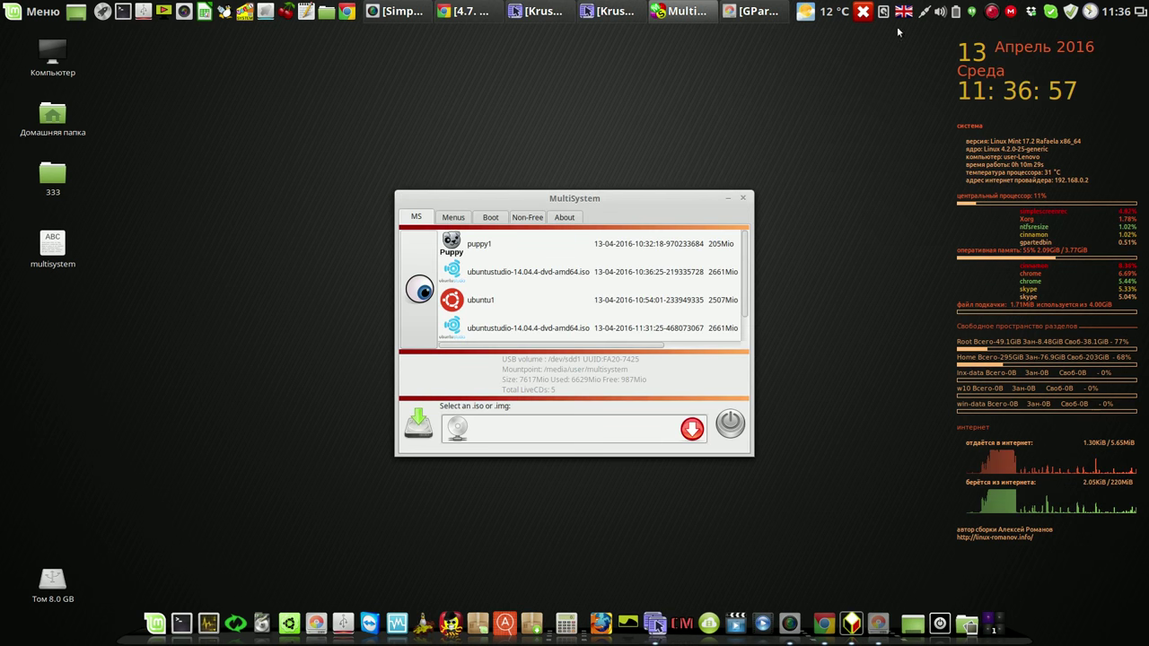
- Examine the casper-rw file on the multisystem volume in Krusader and minimize the file manager
{"action": "left_click", "coordinate": [598, 12]}
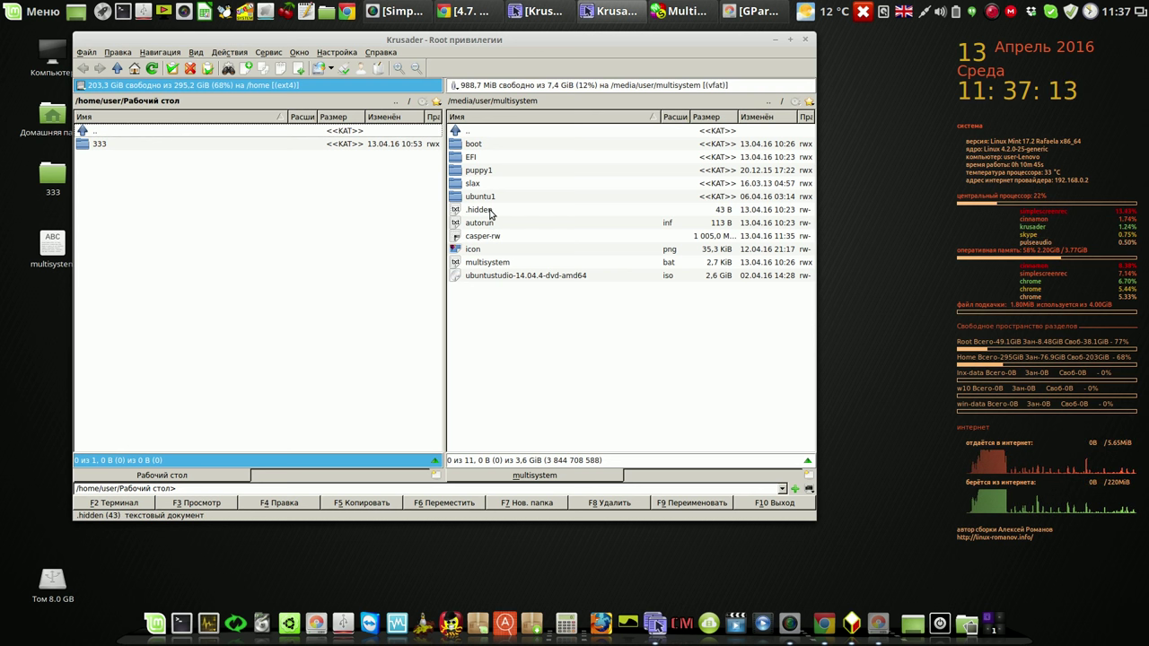
{"action": "left_click", "coordinate": [490, 238]}
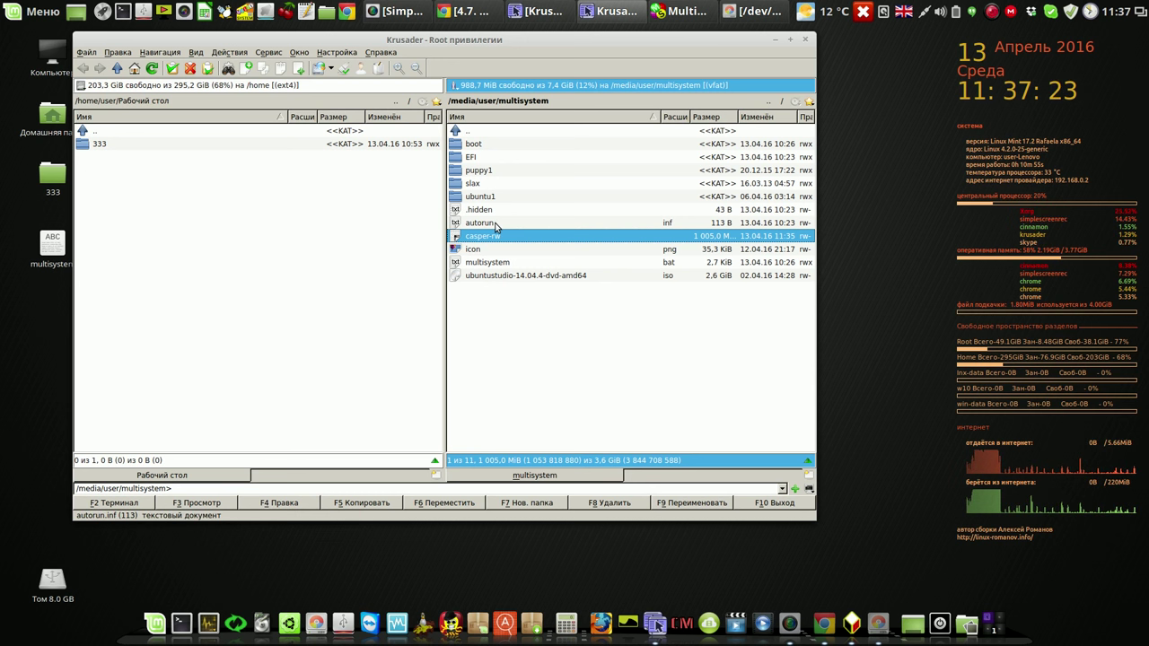
{"action": "left_click", "coordinate": [775, 40]}
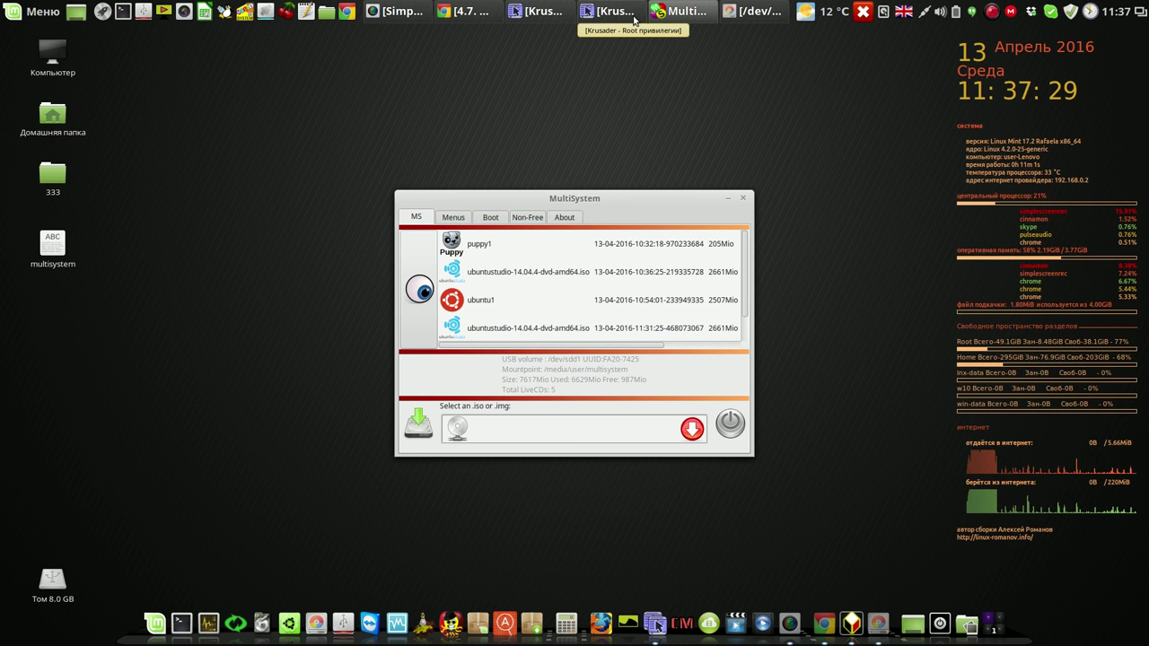
- Try to add persistent mode to the ubuntu1 entry, supplying the administrator password, and dismiss the resulting dialog
{"action": "left_click", "coordinate": [455, 305]}
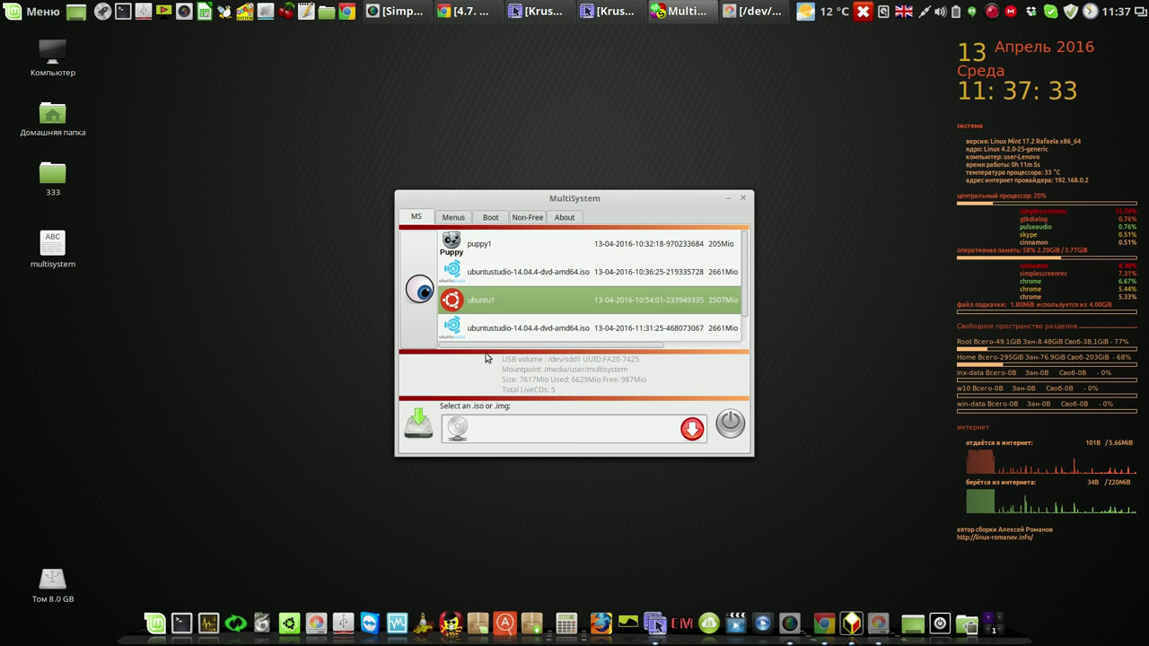
{"action": "left_click", "coordinate": [465, 219]}
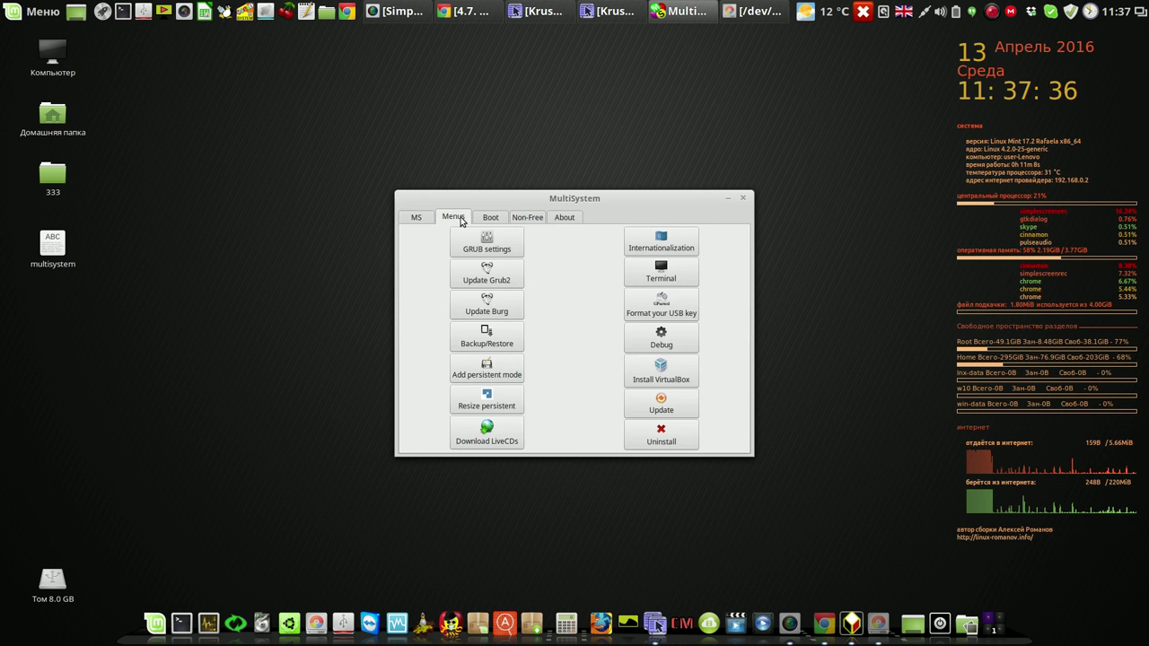
{"action": "left_click", "coordinate": [497, 371]}
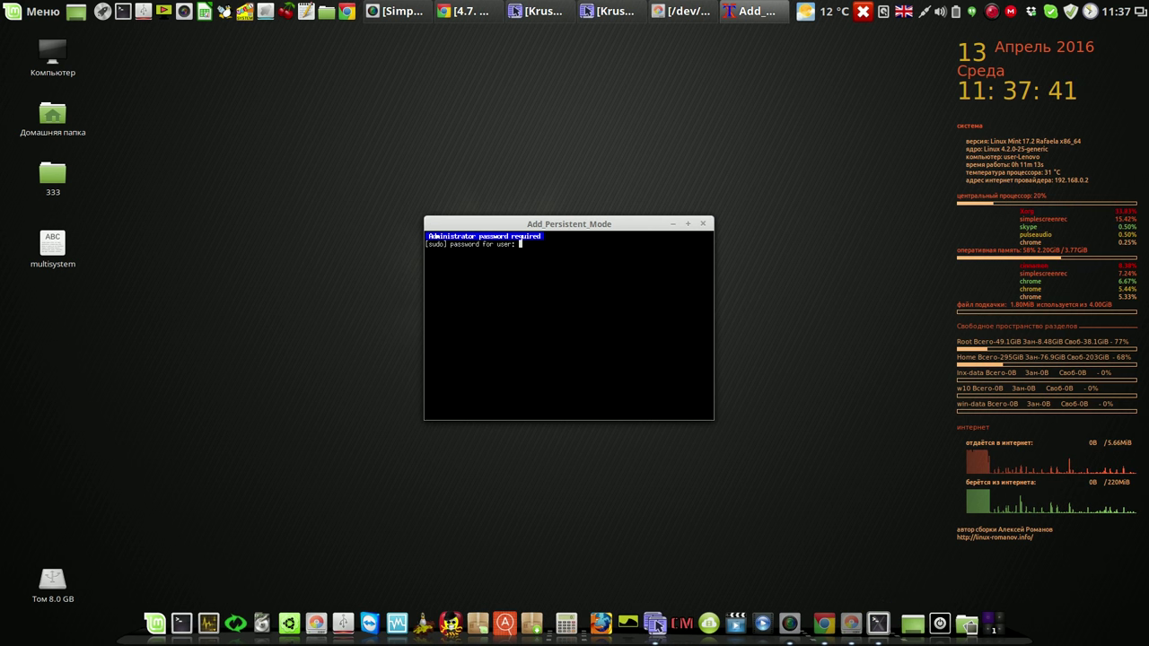
{"action": "key", "text": "Return"}
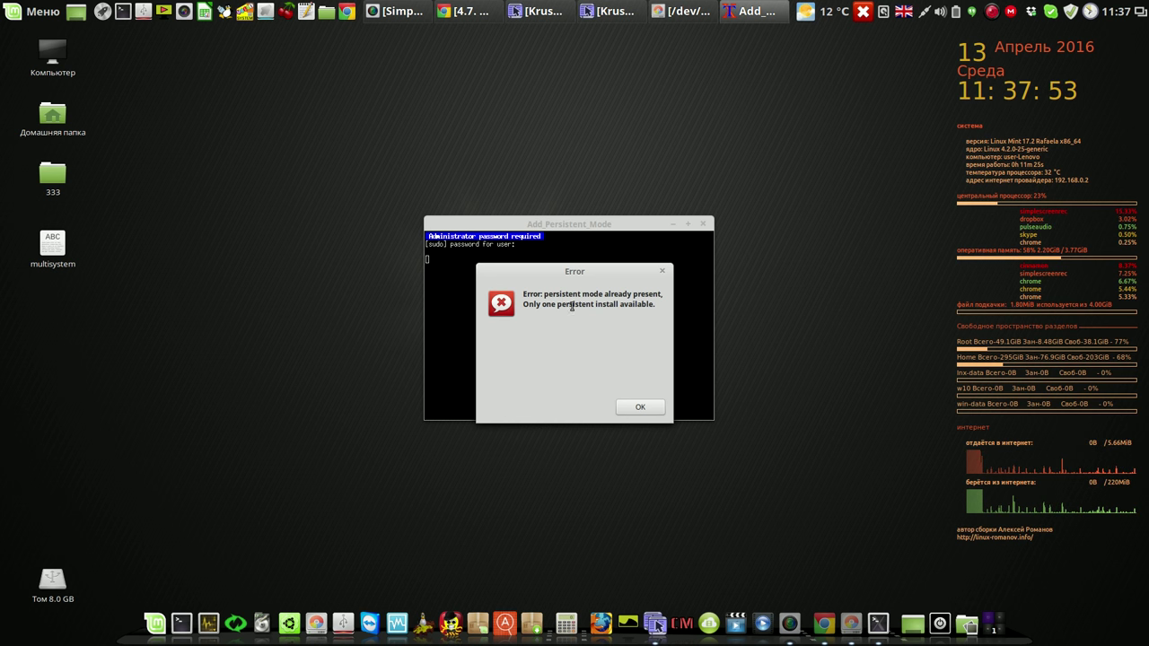
{"action": "left_click", "coordinate": [641, 410]}
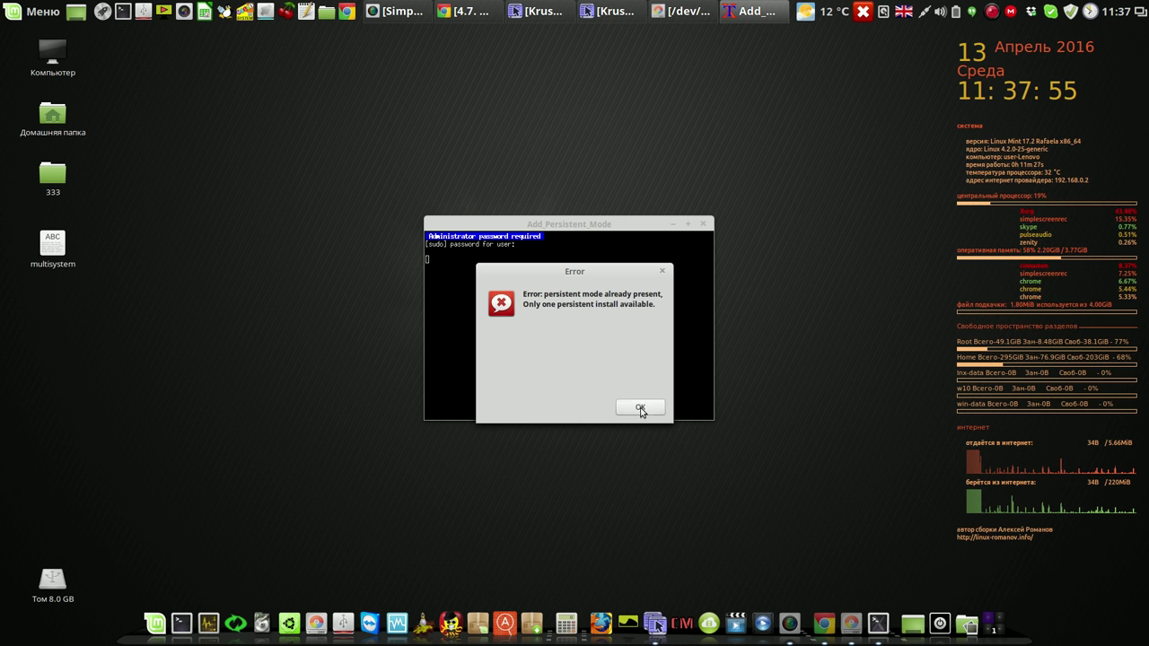
{"action": "left_click", "coordinate": [640, 408]}
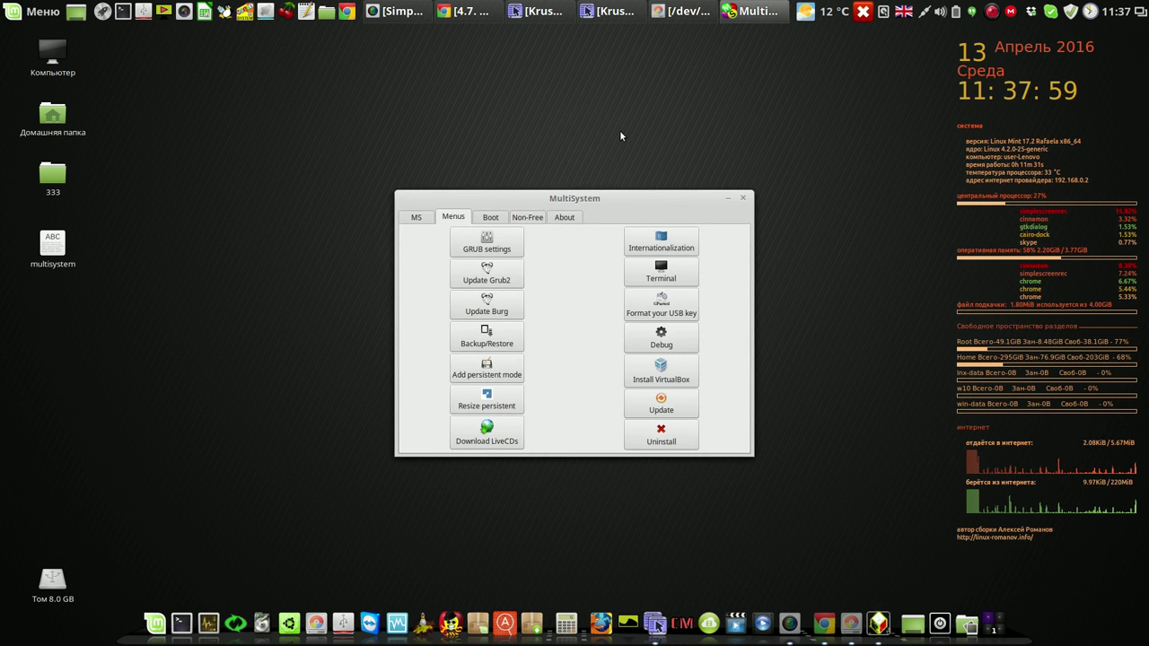
- Start resizing the casper-rw persistent file with the administrator password, set the size to 1992 MiB, and cancel the resize
{"action": "left_click", "coordinate": [492, 396]}
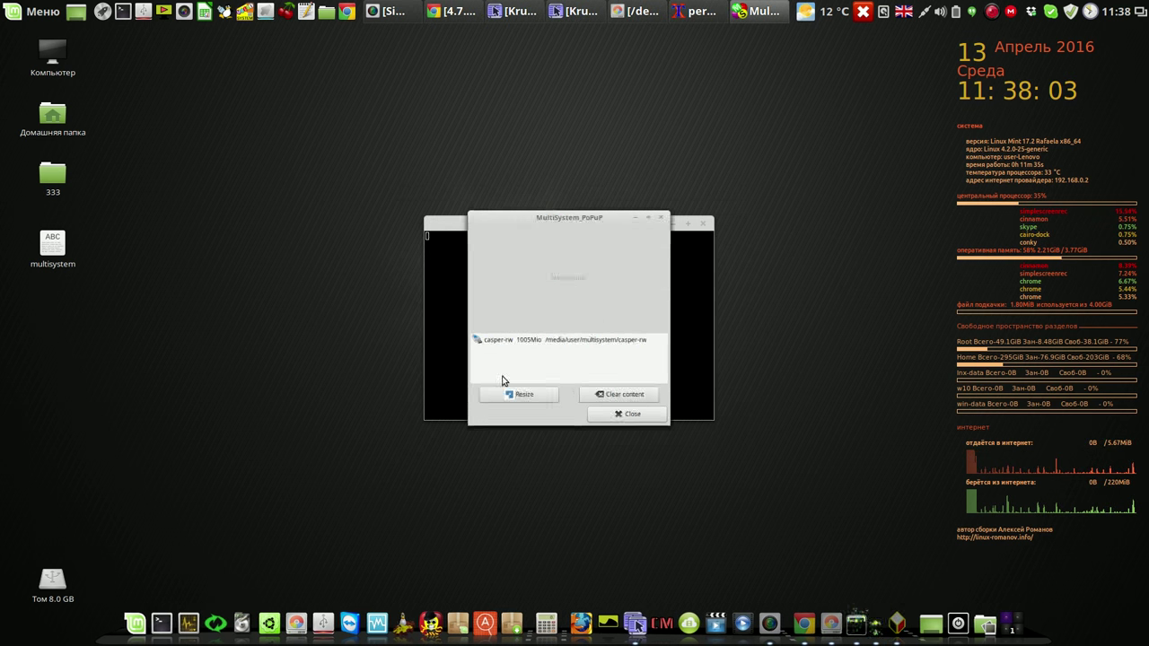
{"action": "left_click", "coordinate": [593, 348]}
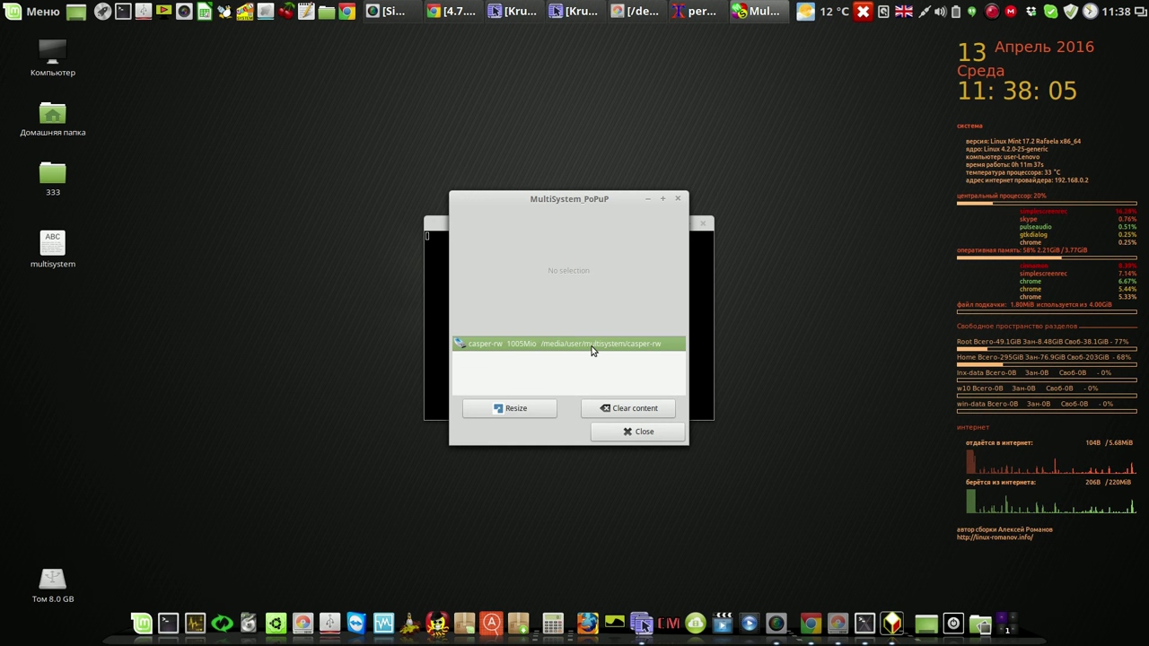
{"action": "left_click", "coordinate": [530, 410]}
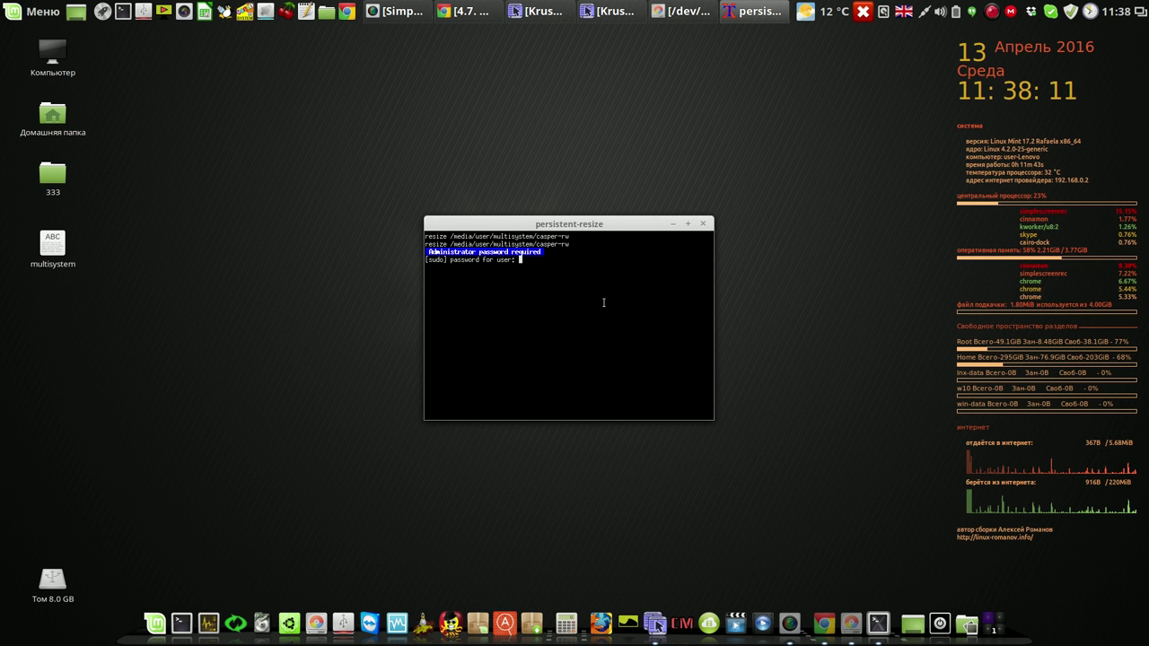
{"action": "key", "text": "Return"}
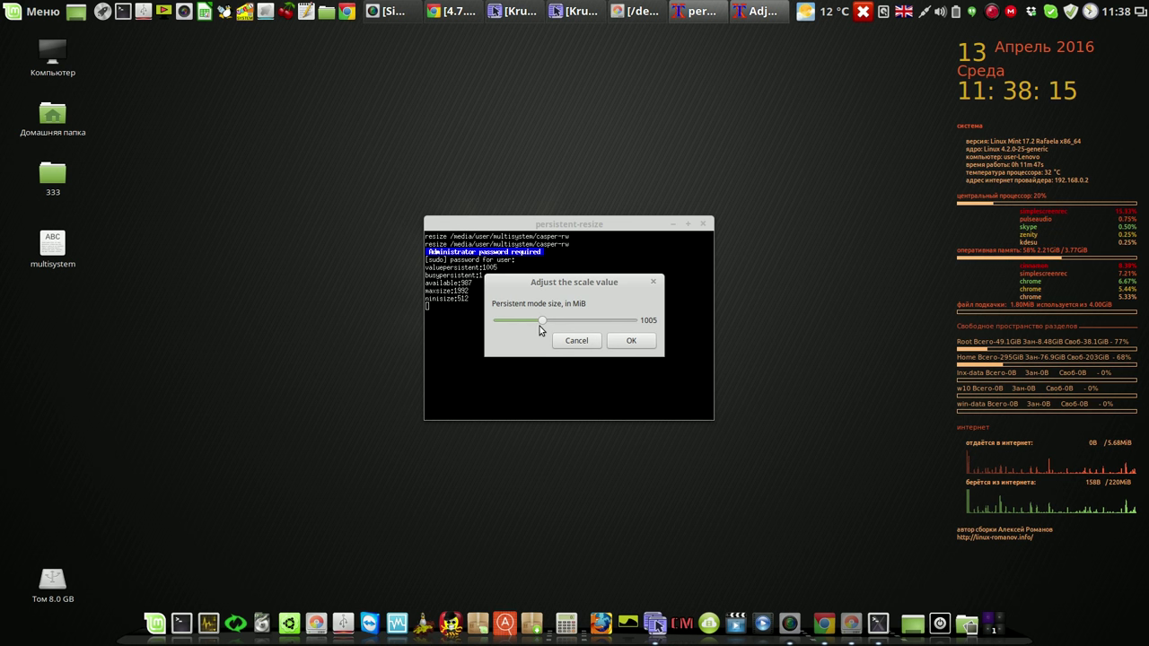
{"action": "left_click_drag", "start_coordinate": [542, 321], "coordinate": [628, 320]}
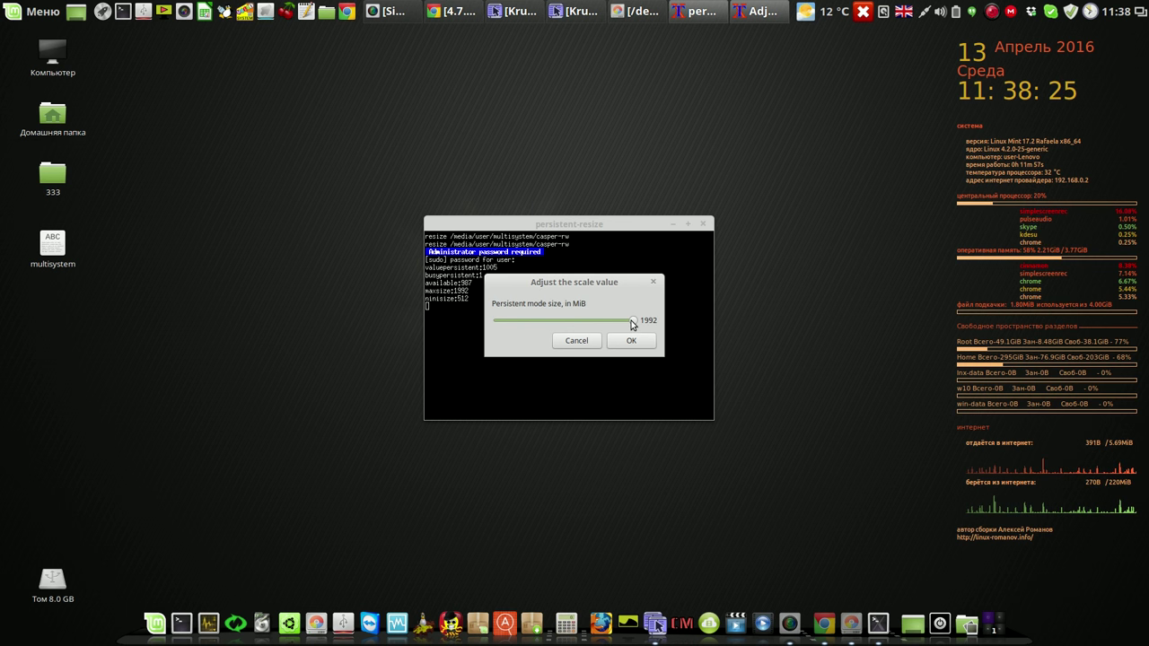
{"action": "left_click", "coordinate": [581, 342]}
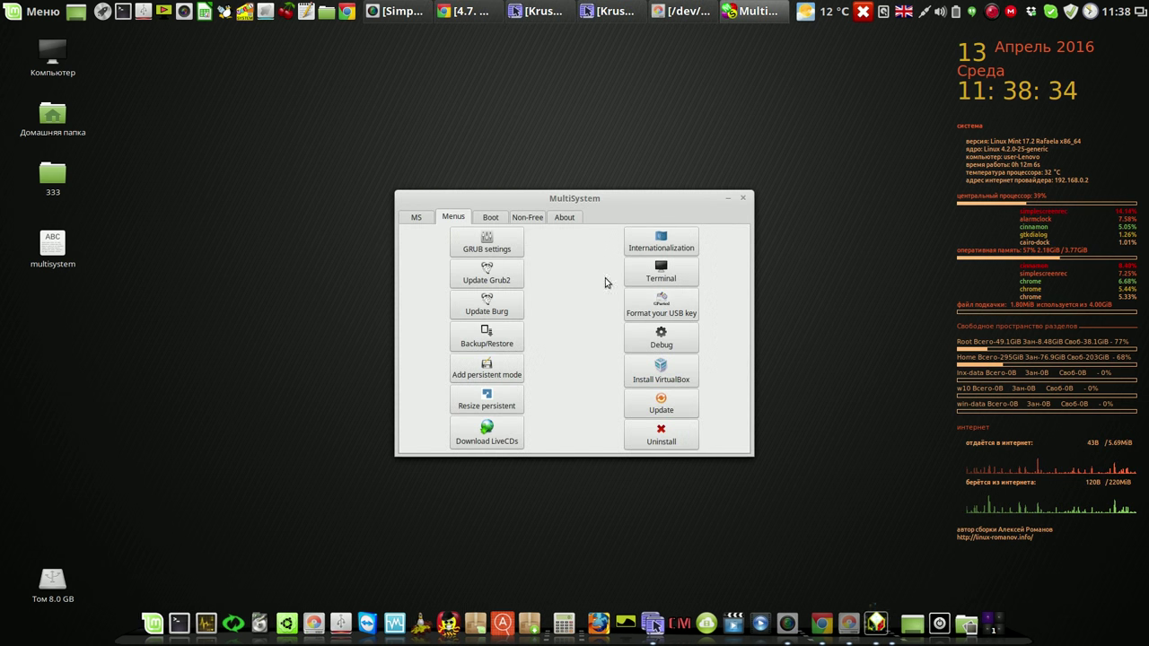
- Review the list of LiveCDs on the USB volume and close MultiSystem
{"action": "left_click", "coordinate": [418, 218]}
{"action": "left_click_drag", "start_coordinate": [680, 201], "coordinate": [718, 135]}
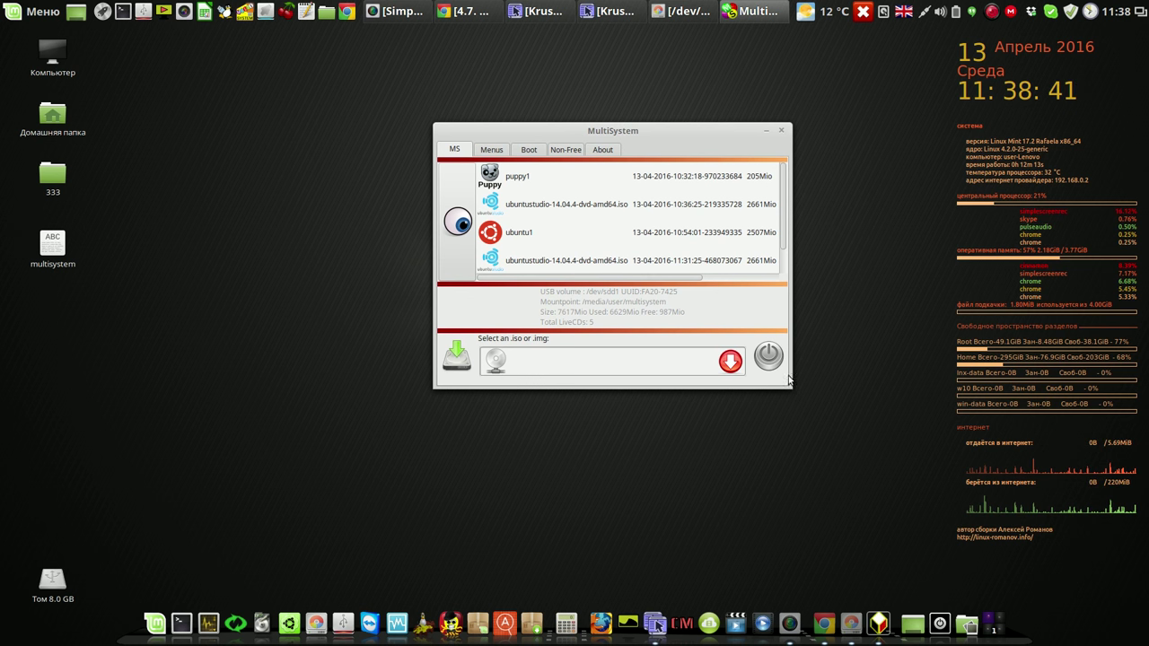
{"action": "mouse_move", "coordinate": [782, 239]}
{"action": "left_mouse_down"}
{"action": "mouse_move", "coordinate": [788, 269]}
{"action": "mouse_move", "coordinate": [791, 242]}
{"action": "left_mouse_up"}
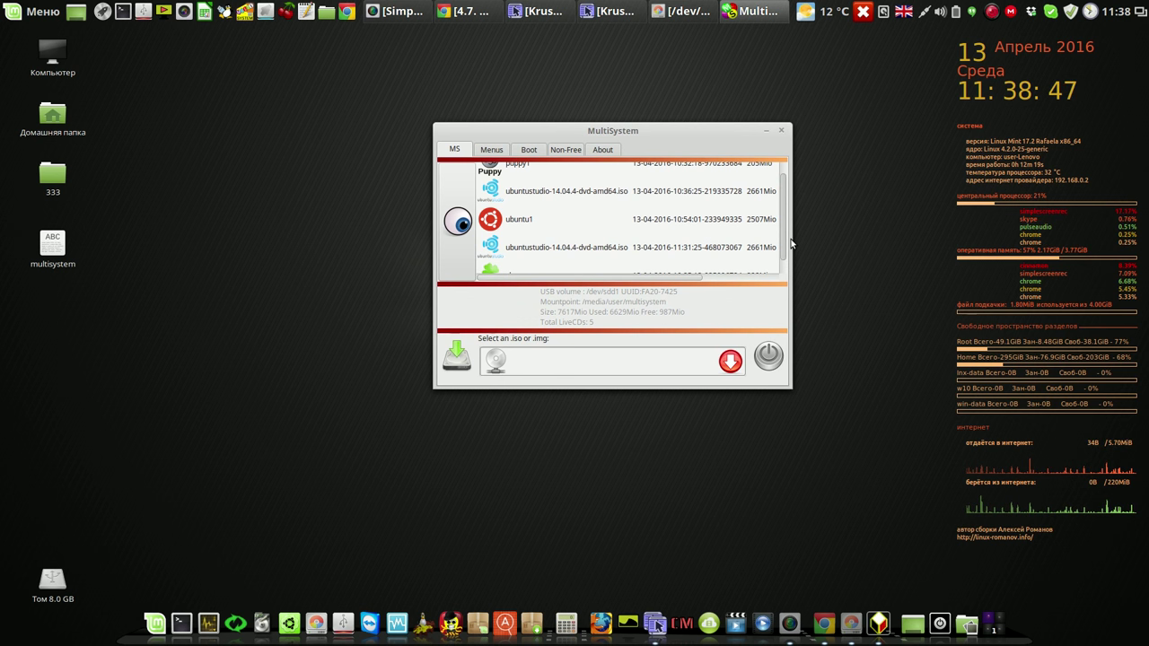
{"action": "scroll", "coordinate": [787, 243], "scroll_direction": "up", "scroll_amount": 1}
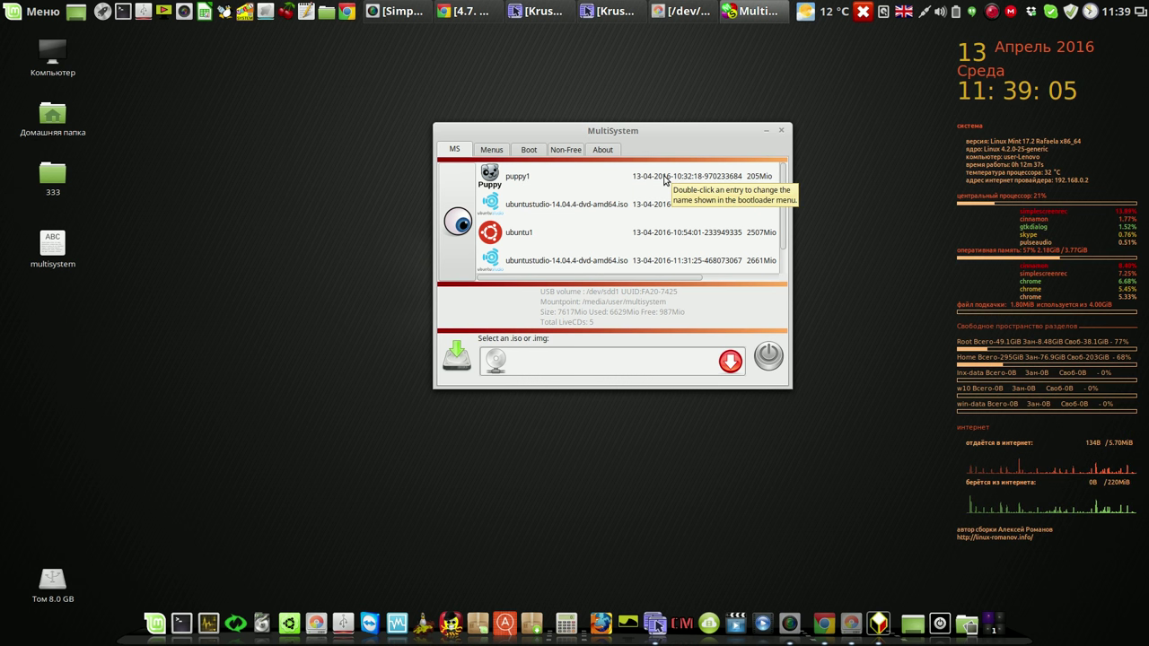
{"action": "left_click_drag", "start_coordinate": [684, 135], "coordinate": [696, 78]}
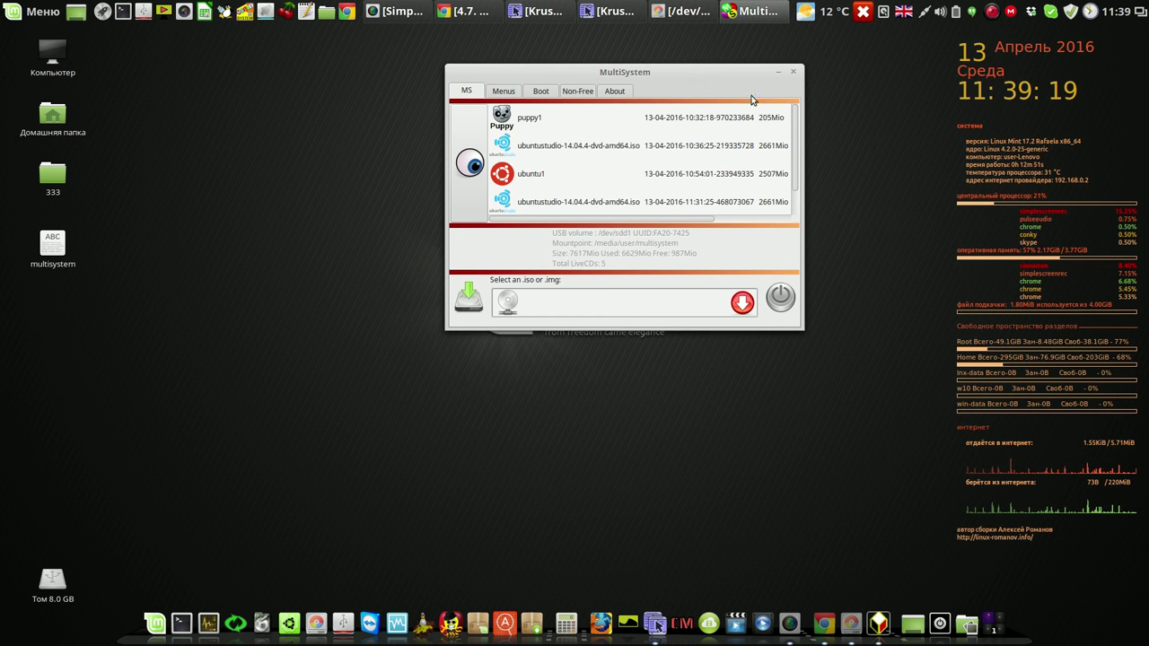
{"action": "left_click", "coordinate": [794, 73]}
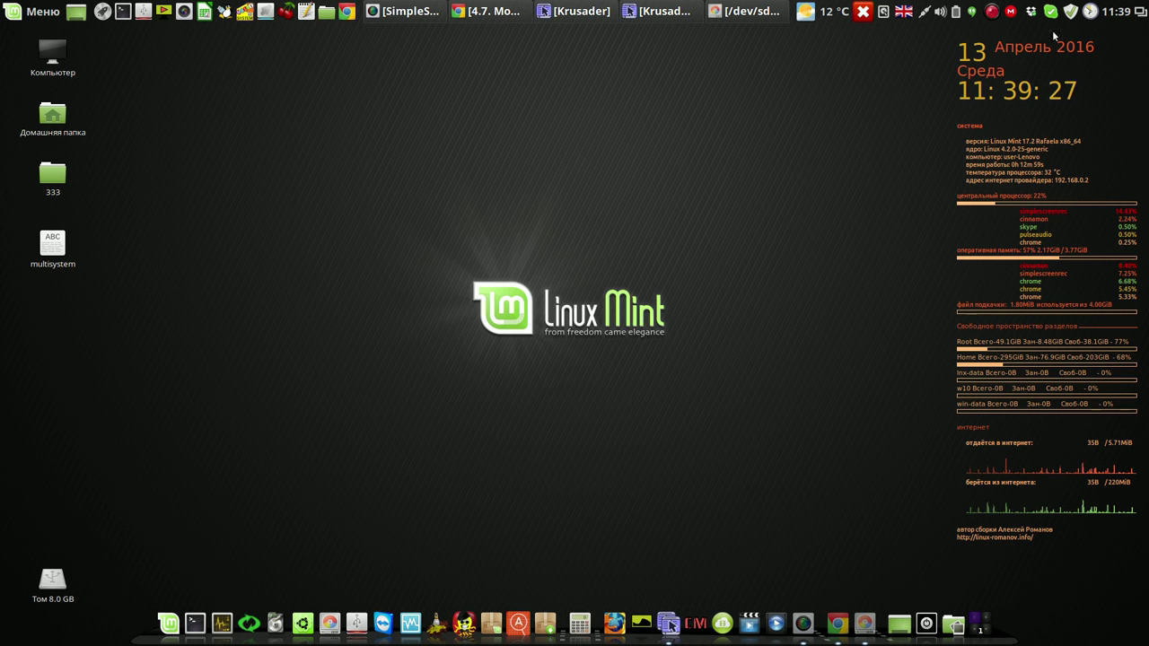
{"action": "left_click", "coordinate": [992, 12]}
{"action": "left_click", "coordinate": [1042, 29]}
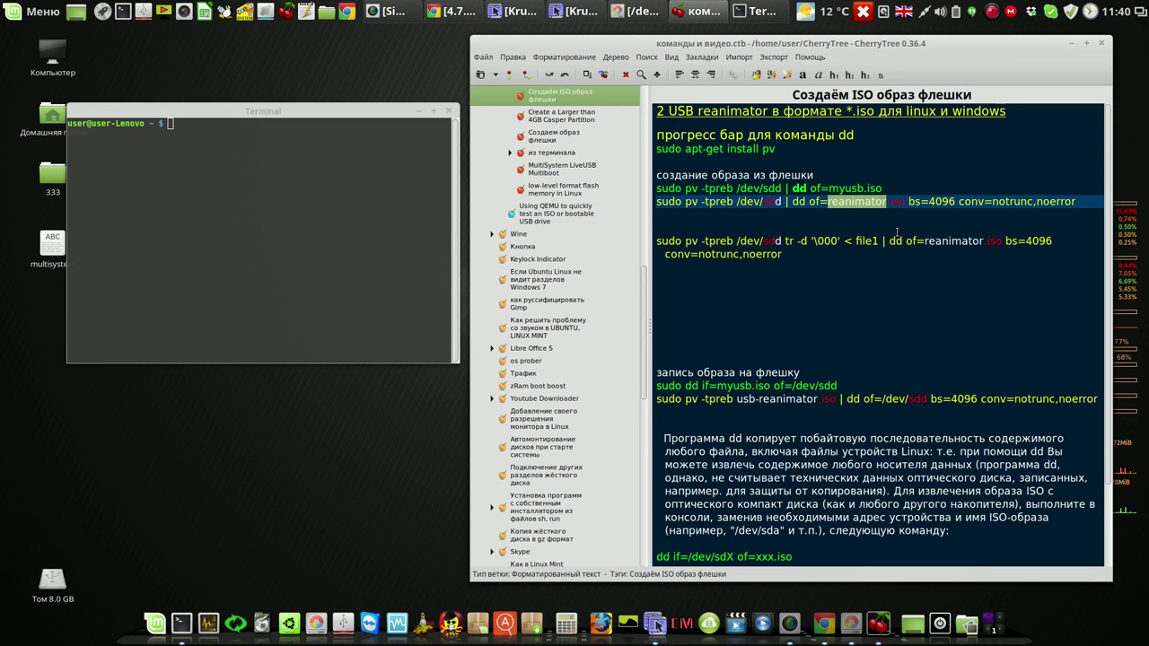
- In the CherryTree note, change the output image name from reanimator to multisystem in the dd command that creates an ISO from the USB
{"action": "type", "text": "m"}
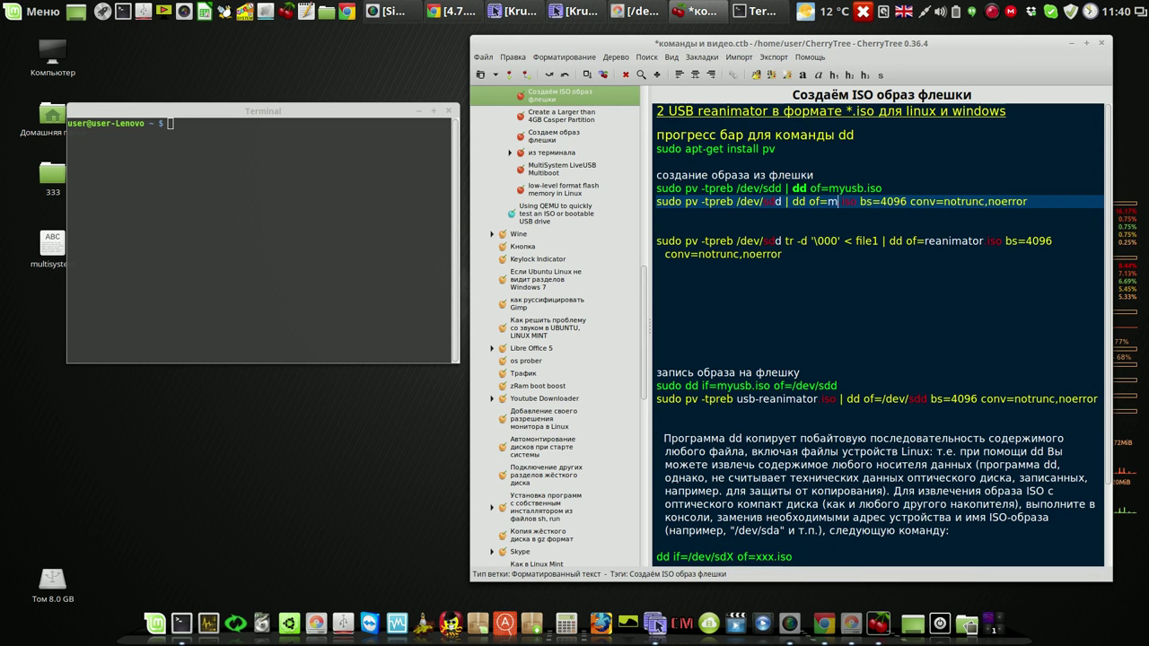
{"action": "type", "text": "ult"}
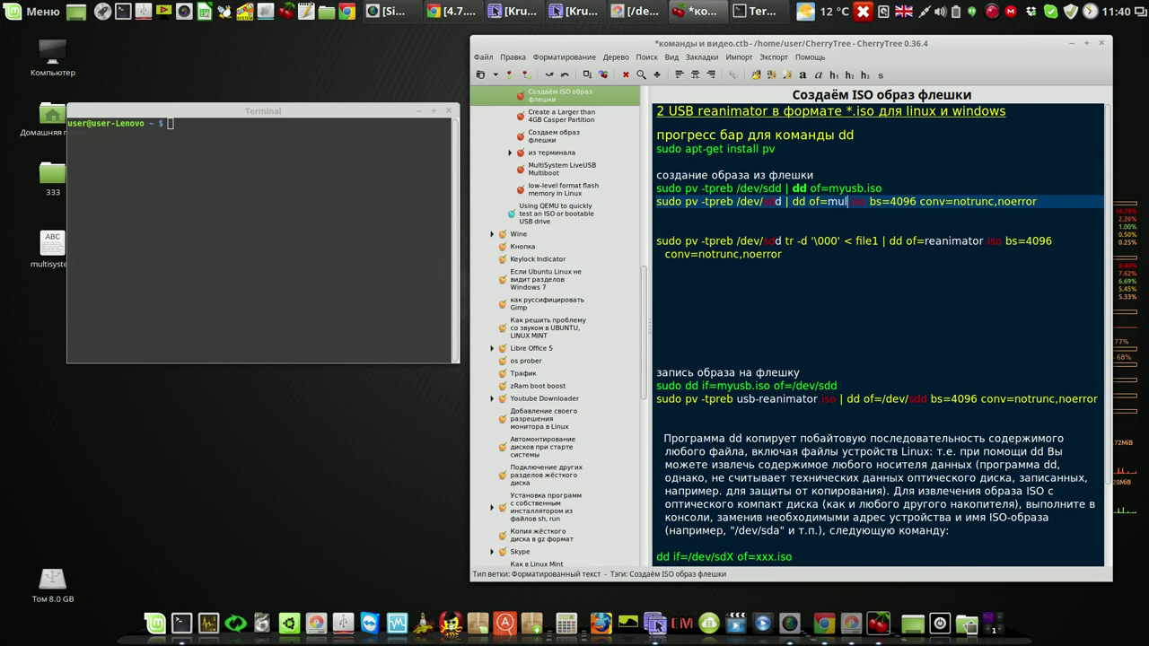
{"action": "type", "text": "isyst"}
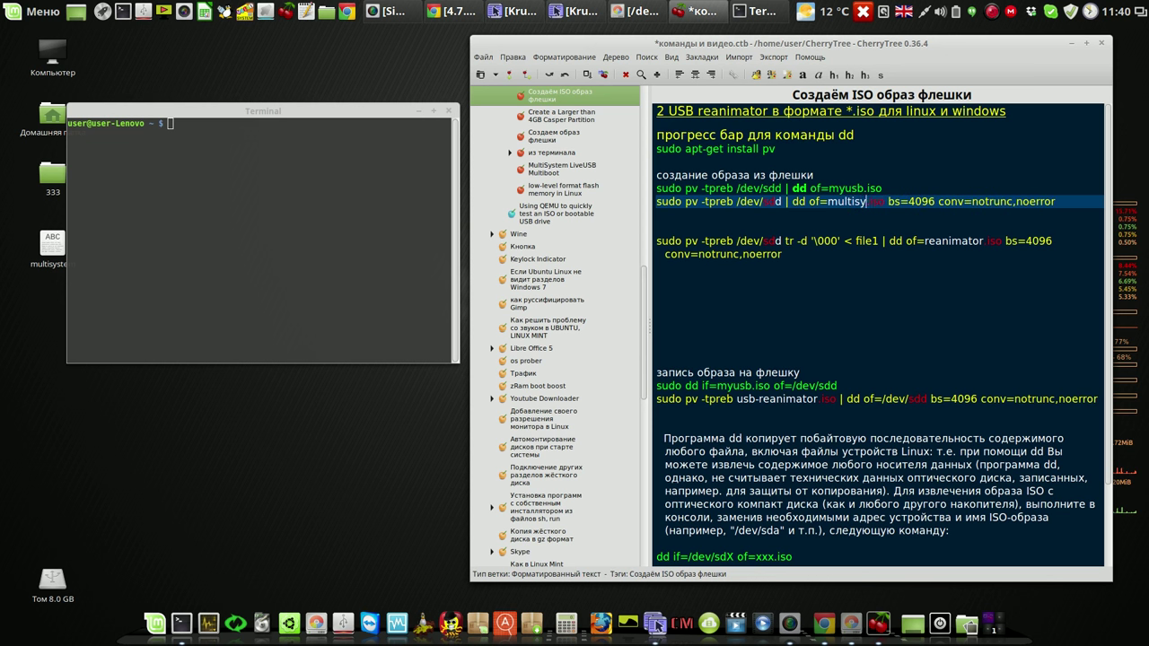
{"action": "type", "text": "em"}
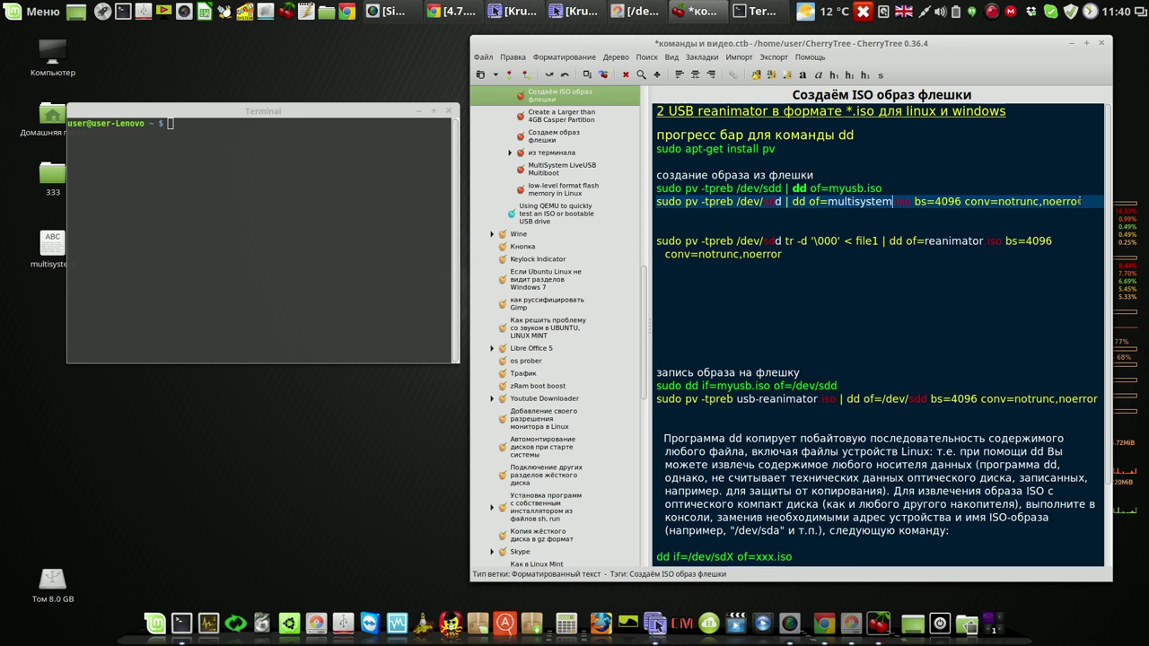
- Run the note's dd command that images /dev/sdd to multisystem.iso in the terminal, supply the administrator password, and minimize CherryTree
{"action": "left_click_drag", "start_coordinate": [1084, 201], "coordinate": [658, 204]}
{"action": "key", "text": "ctrl+c"}
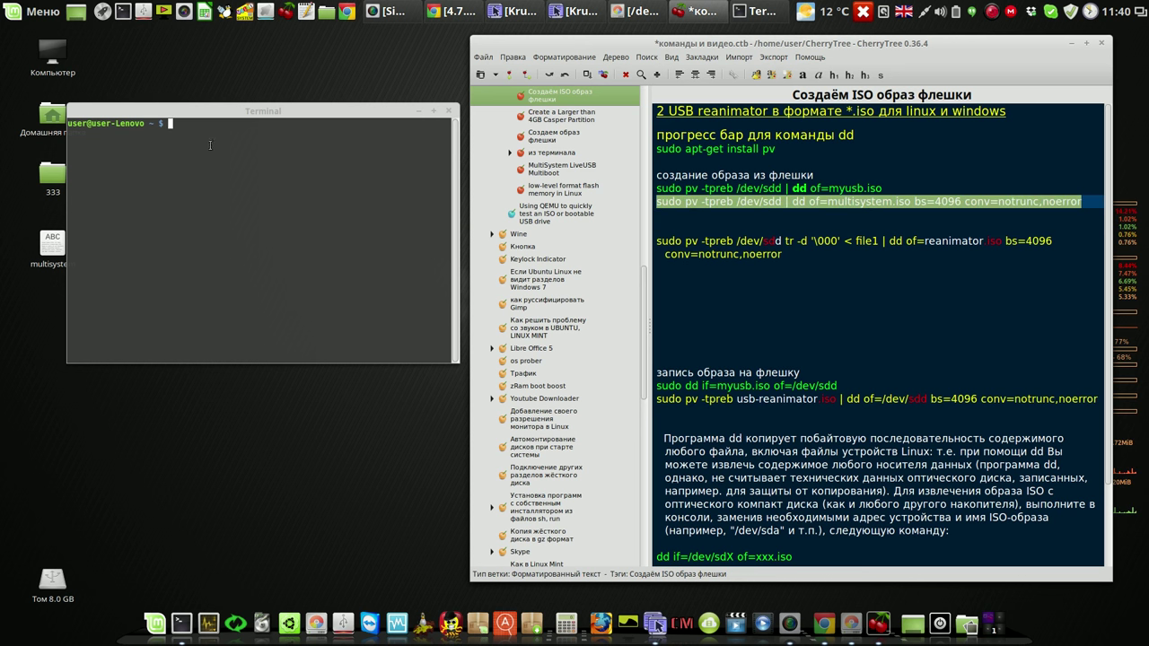
{"action": "left_click", "coordinate": [210, 144]}
{"action": "middle_click", "coordinate": [212, 145]}
{"action": "key", "text": "Return"}
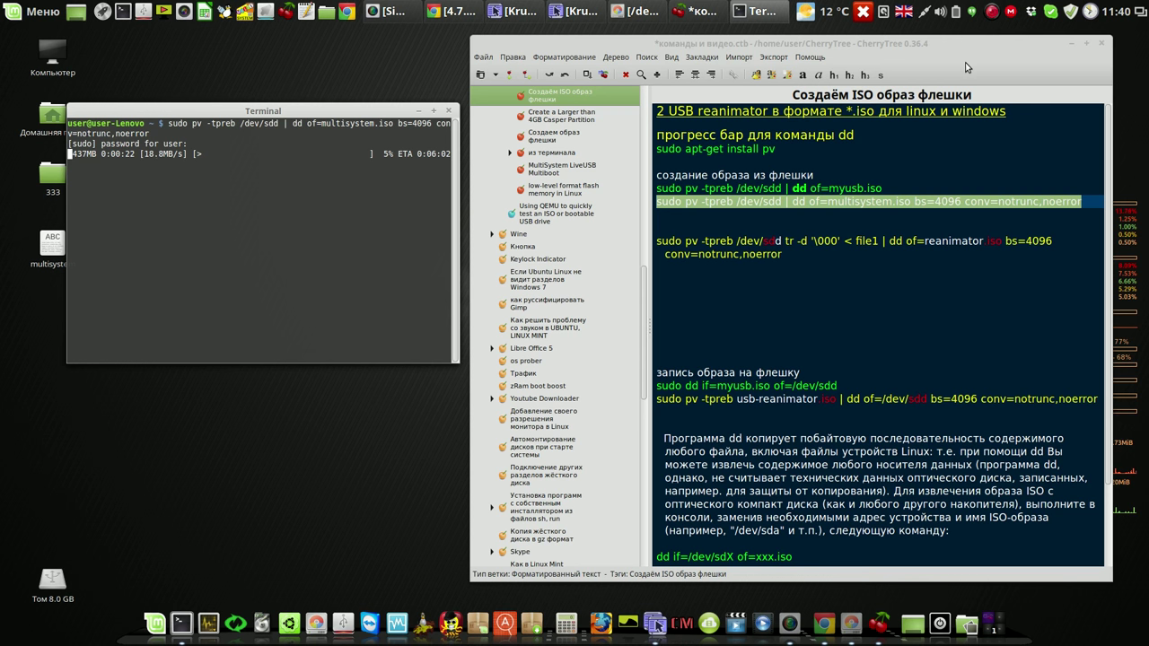
{"action": "left_click", "coordinate": [965, 62]}
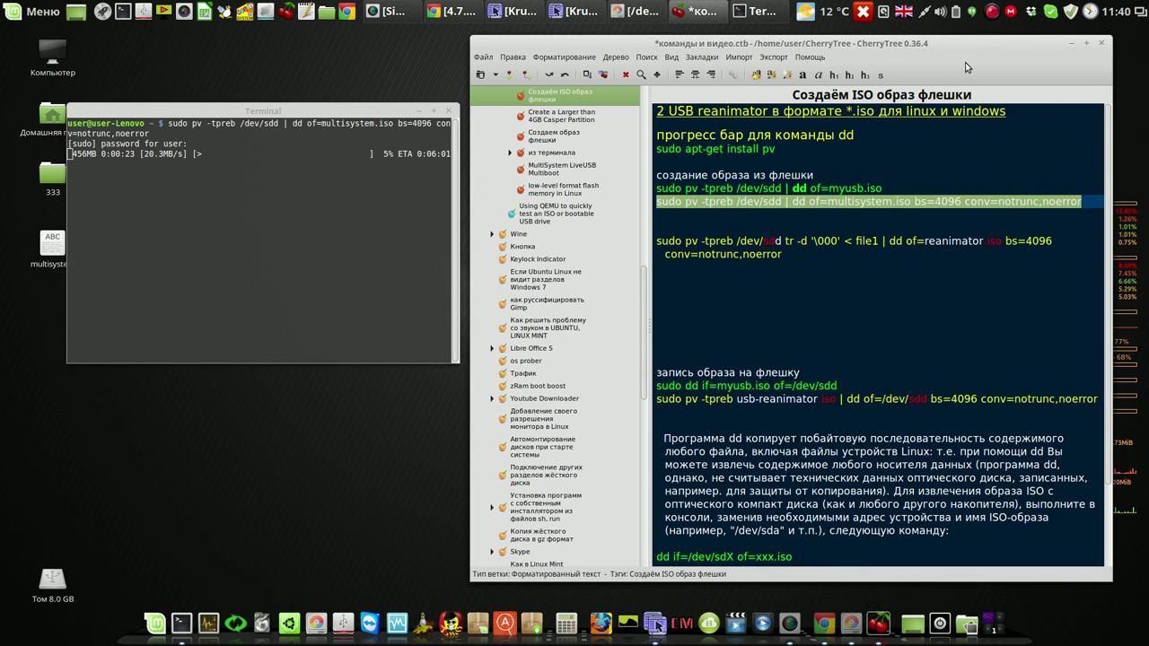
{"action": "left_click", "coordinate": [1073, 43]}
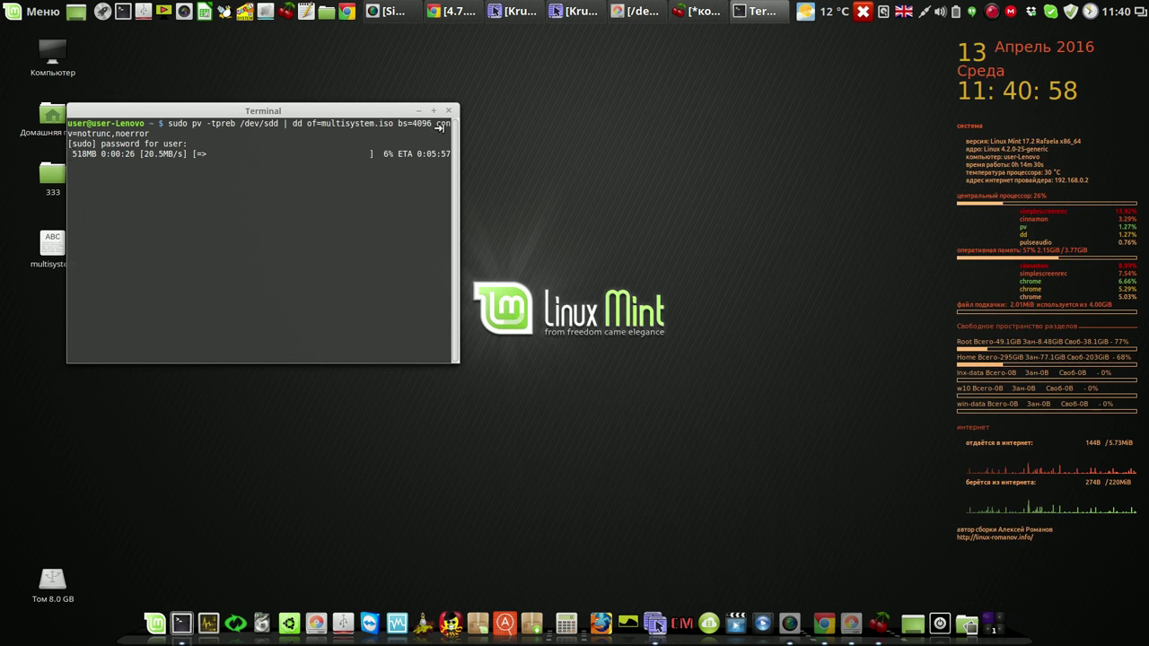
{"action": "left_click", "coordinate": [992, 13]}
{"action": "left_click", "coordinate": [1004, 33]}
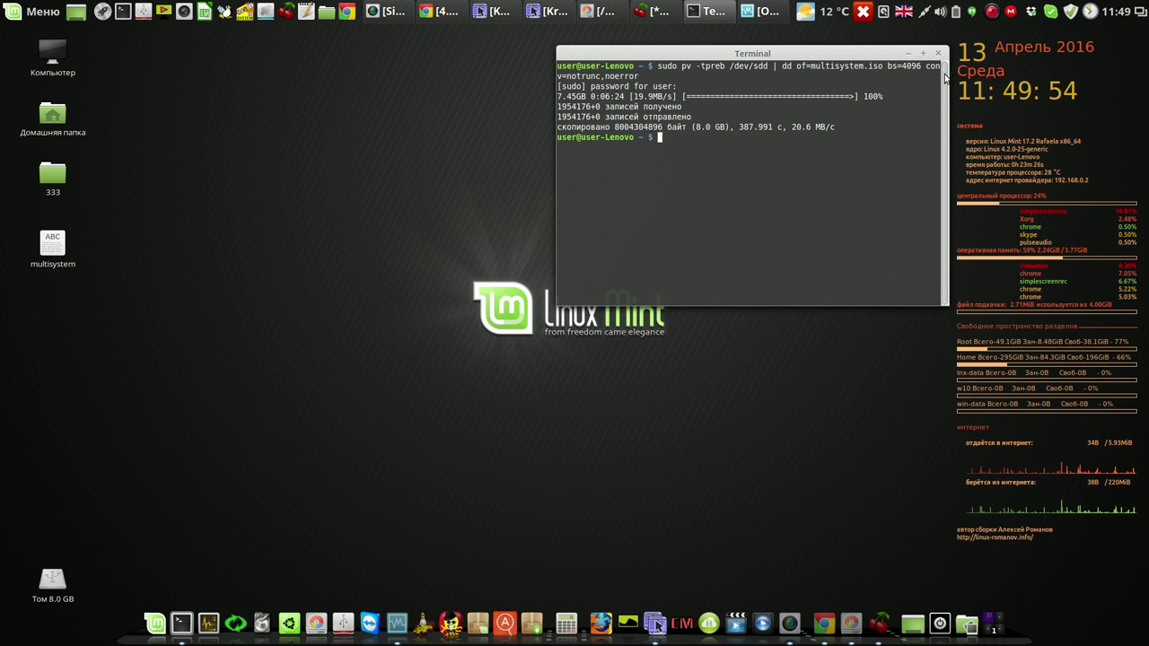
- Close the terminal and the regular Krusader window, and select multisystem.iso in /home/user in the root-privileged Krusader
{"action": "left_click", "coordinate": [939, 56]}
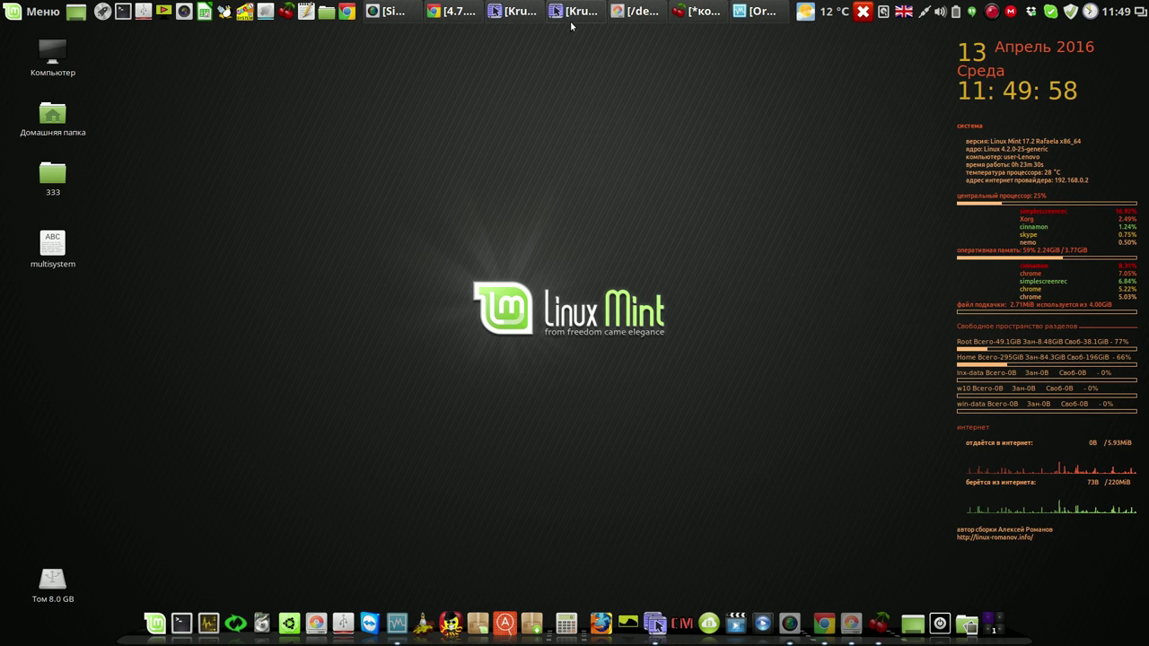
{"action": "left_click", "coordinate": [530, 15]}
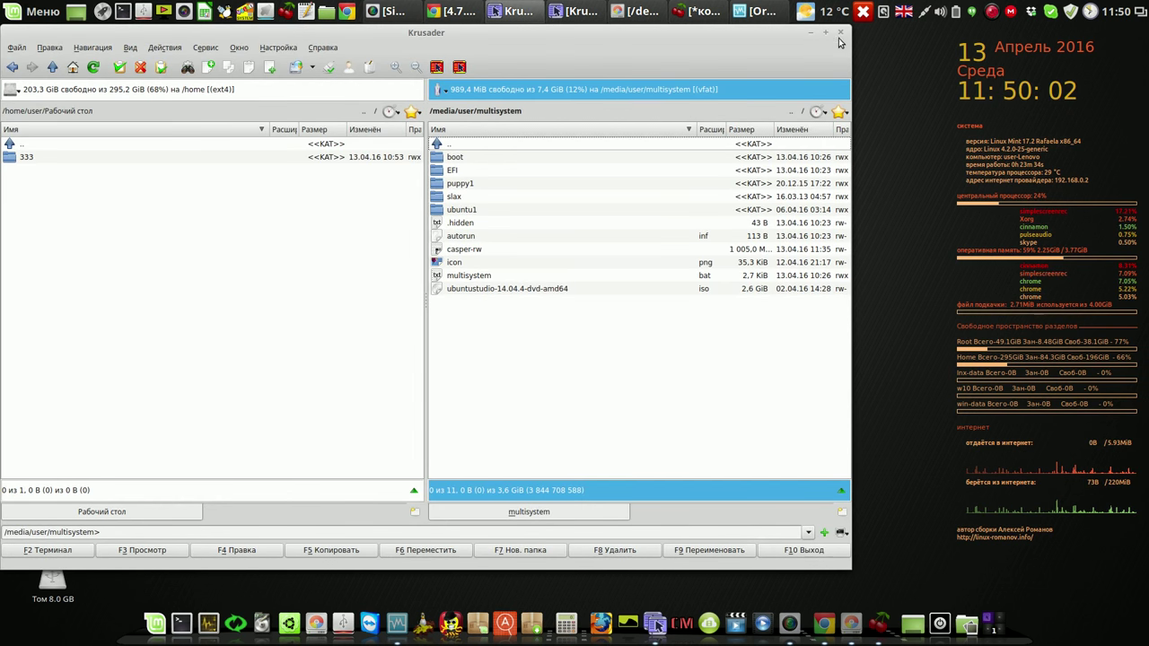
{"action": "left_click", "coordinate": [842, 36]}
{"action": "left_click", "coordinate": [542, 11]}
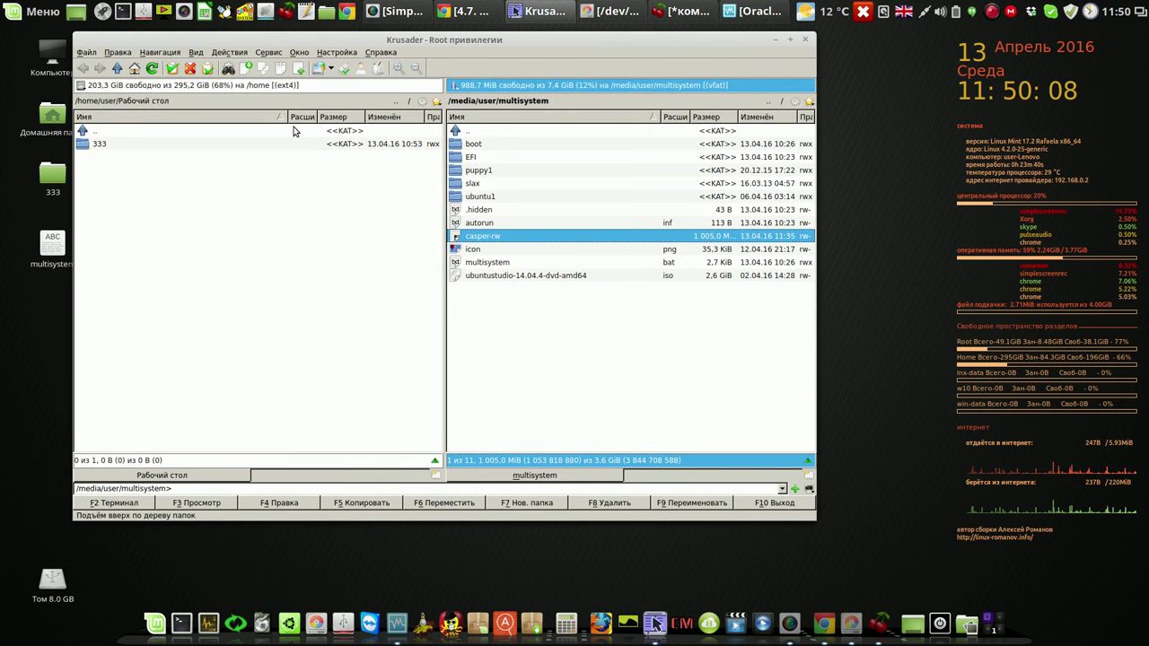
{"action": "left_click", "coordinate": [397, 102]}
{"action": "left_click_drag", "start_coordinate": [440, 235], "coordinate": [437, 359]}
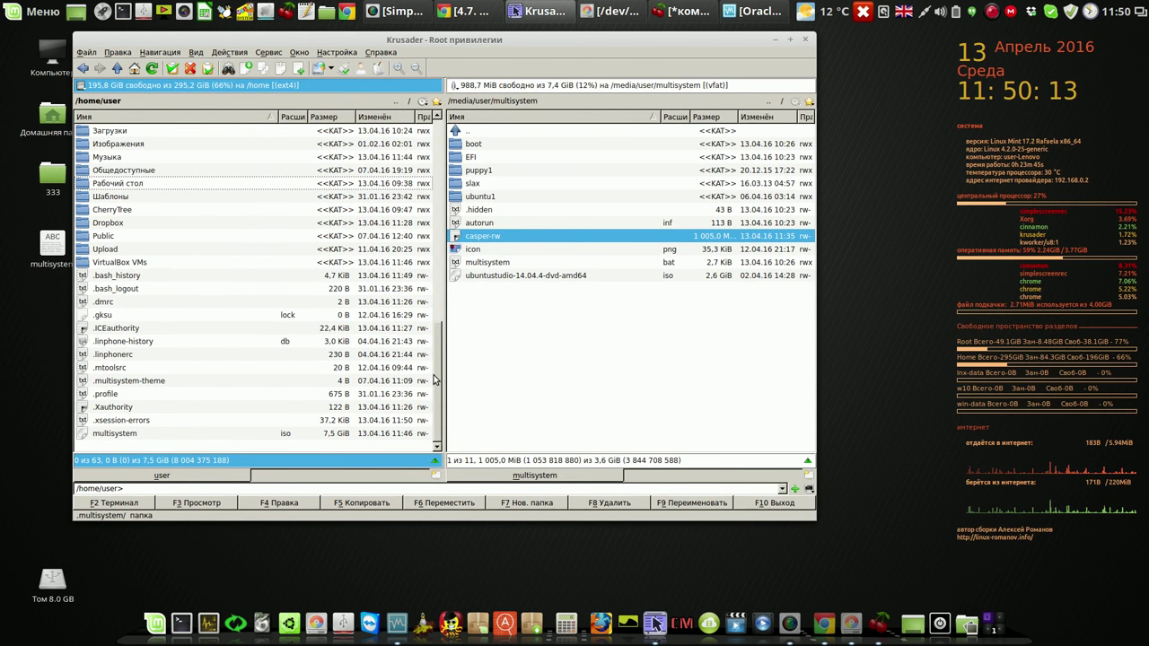
{"action": "left_click", "coordinate": [250, 433]}
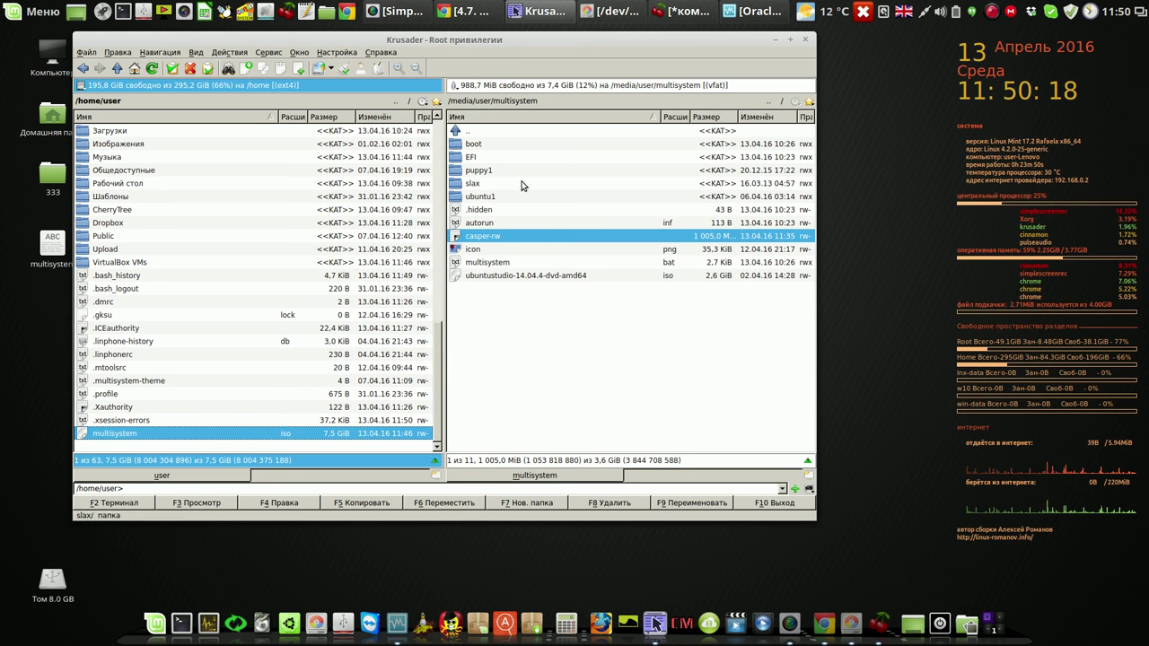
- Open /home/user/Загрузки in the second Krusader pane as the destination folder
{"action": "left_click", "coordinate": [781, 101]}
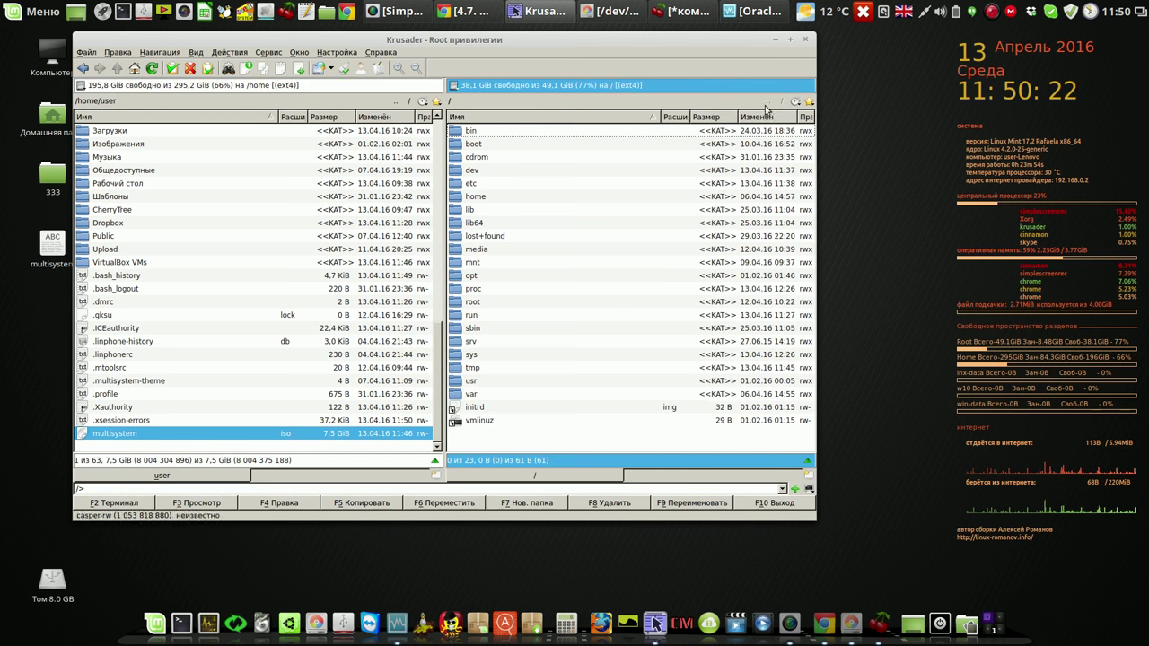
{"action": "double_click", "coordinate": [465, 197]}
{"action": "left_click", "coordinate": [458, 160]}
{"action": "double_click", "coordinate": [458, 160]}
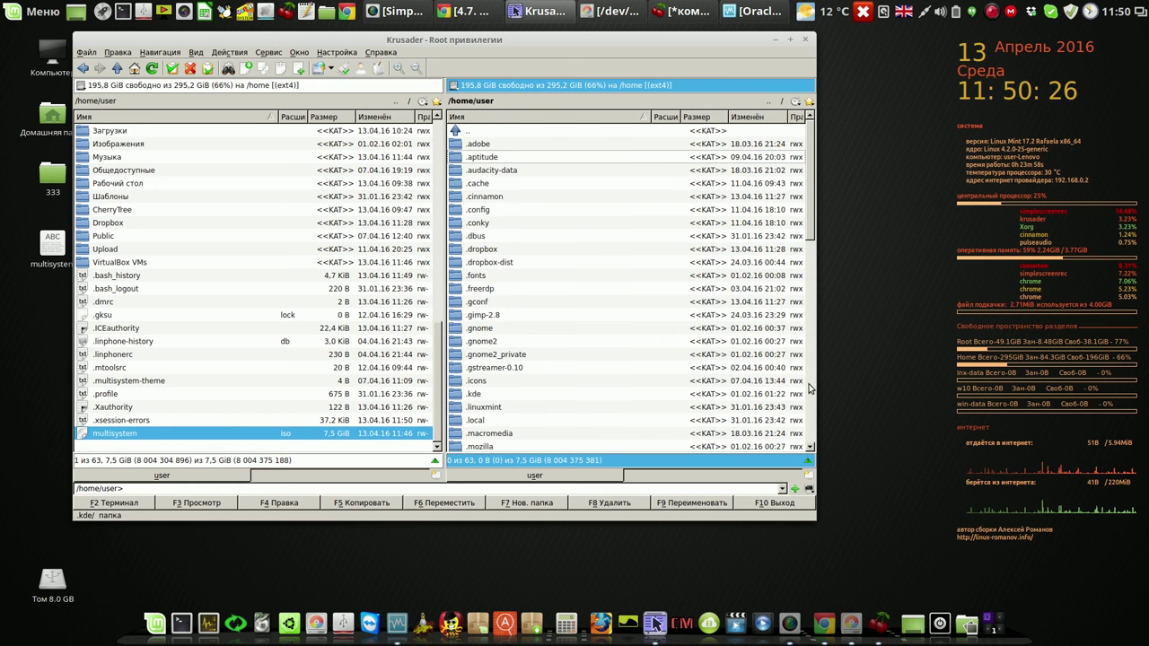
{"action": "left_click", "coordinate": [808, 388]}
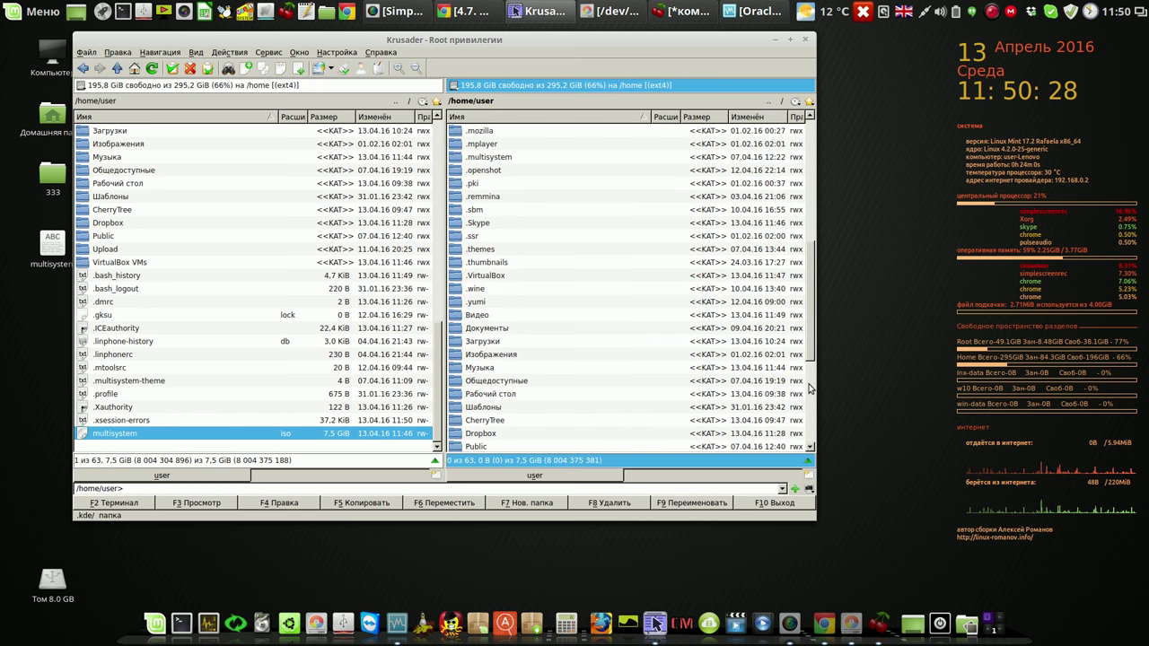
{"action": "double_click", "coordinate": [459, 341]}
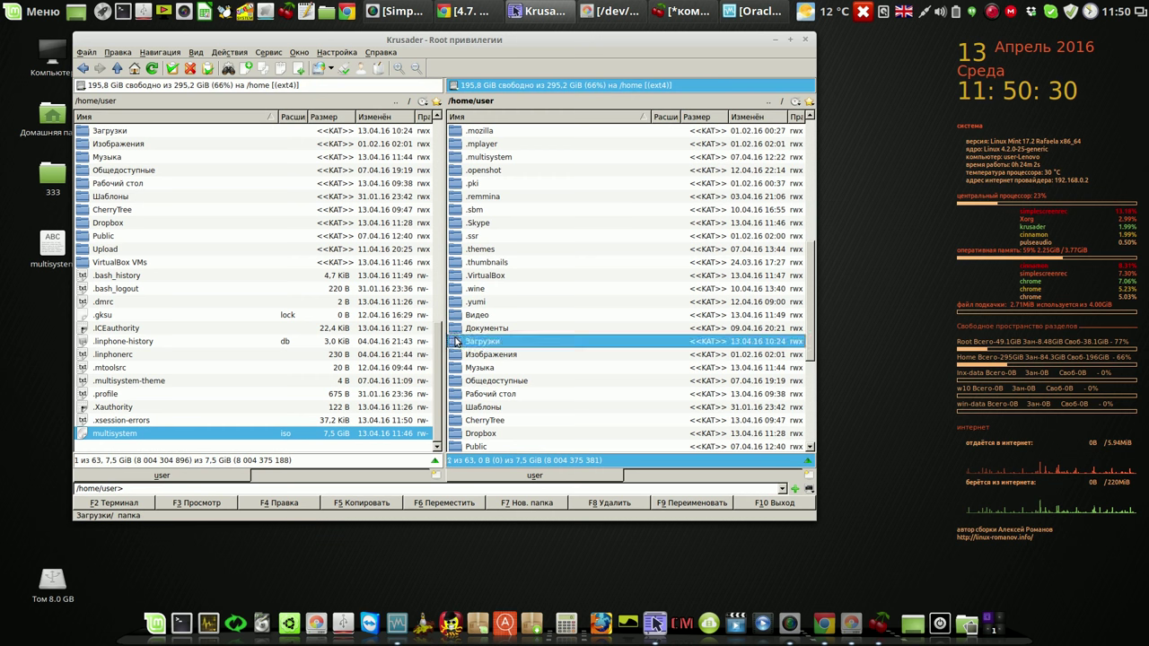
- Move multisystem.iso from the home folder to /home/user/Загрузки
{"action": "left_click", "coordinate": [158, 437]}
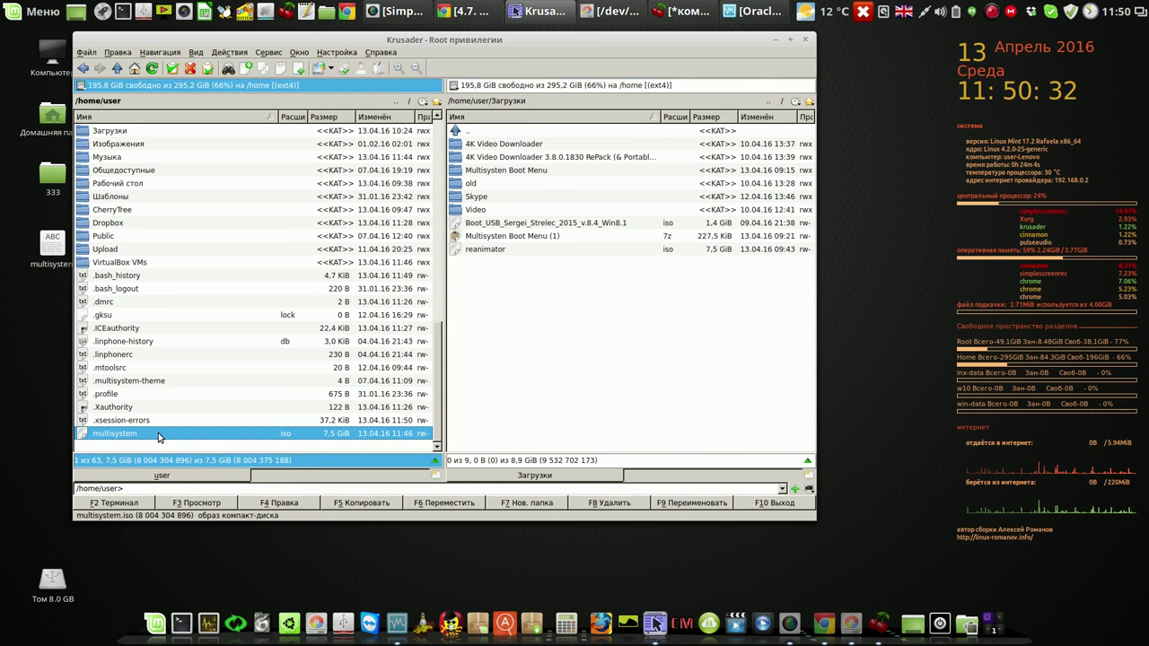
{"action": "left_click", "coordinate": [431, 508]}
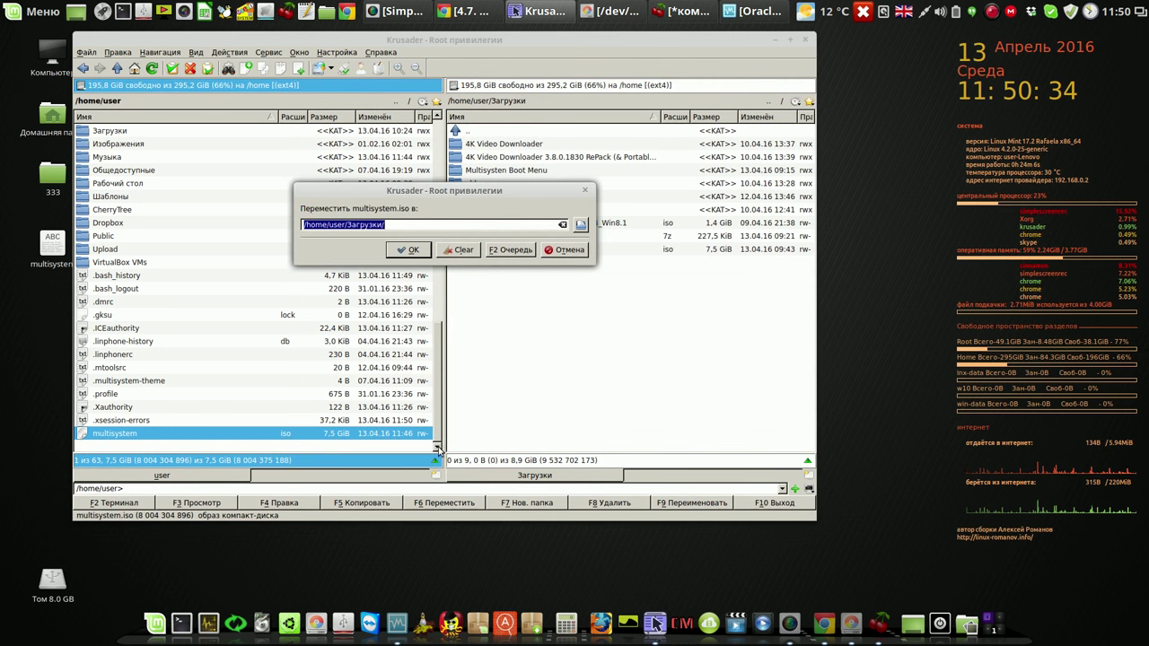
{"action": "left_click", "coordinate": [420, 253]}
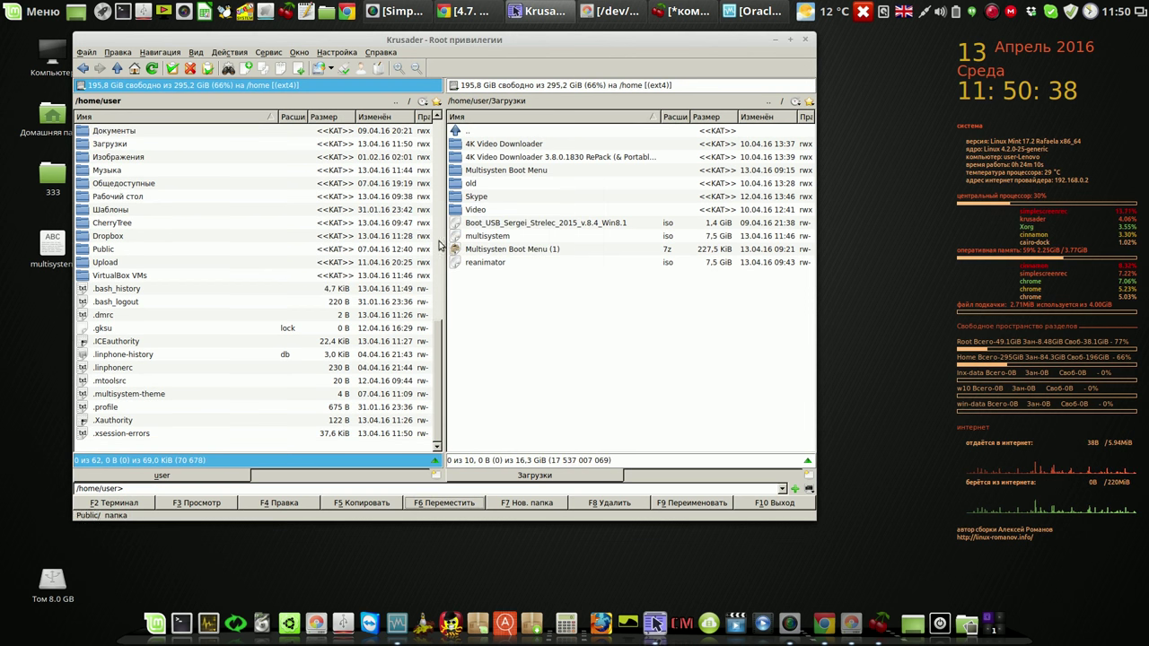
- Compare the multisystem and reanimator ISO images in the Загрузки folder, and minimize Krusader
{"action": "left_click", "coordinate": [500, 238]}
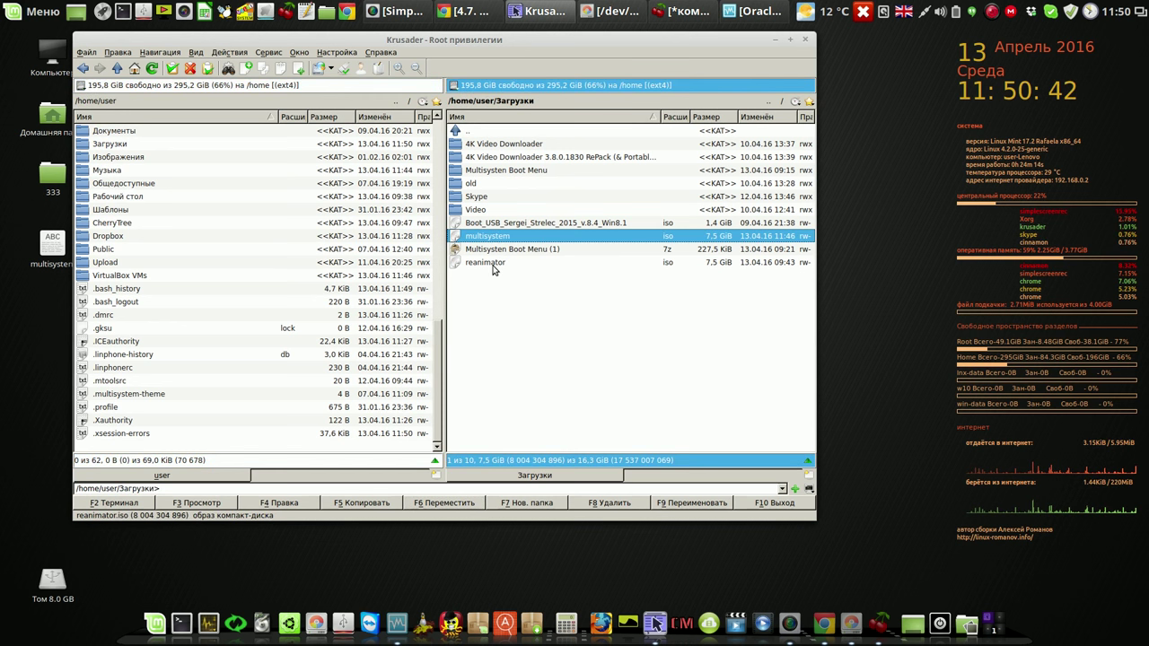
{"action": "left_click", "coordinate": [492, 265]}
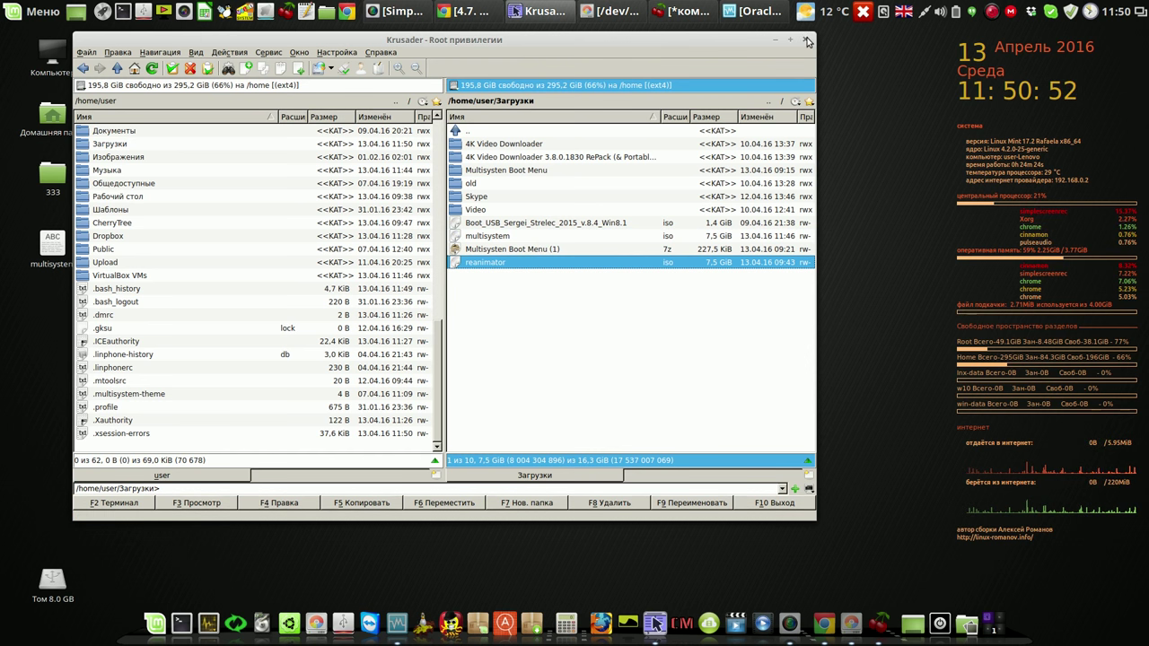
{"action": "left_click", "coordinate": [778, 40]}
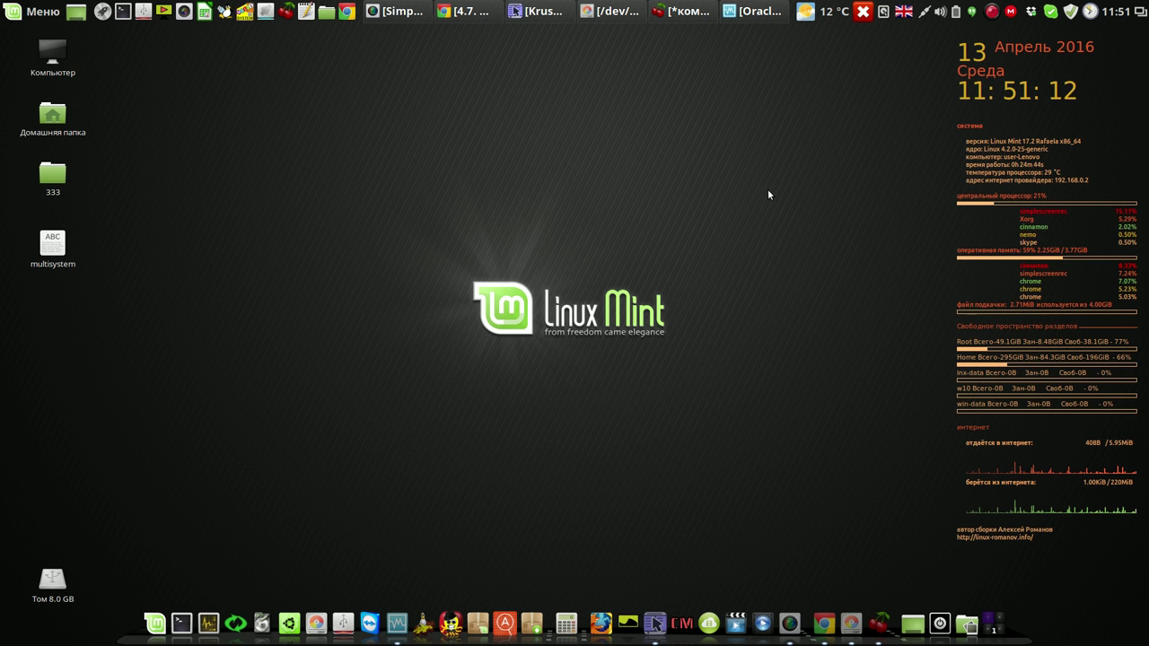
{"action": "right_click", "coordinate": [991, 11]}
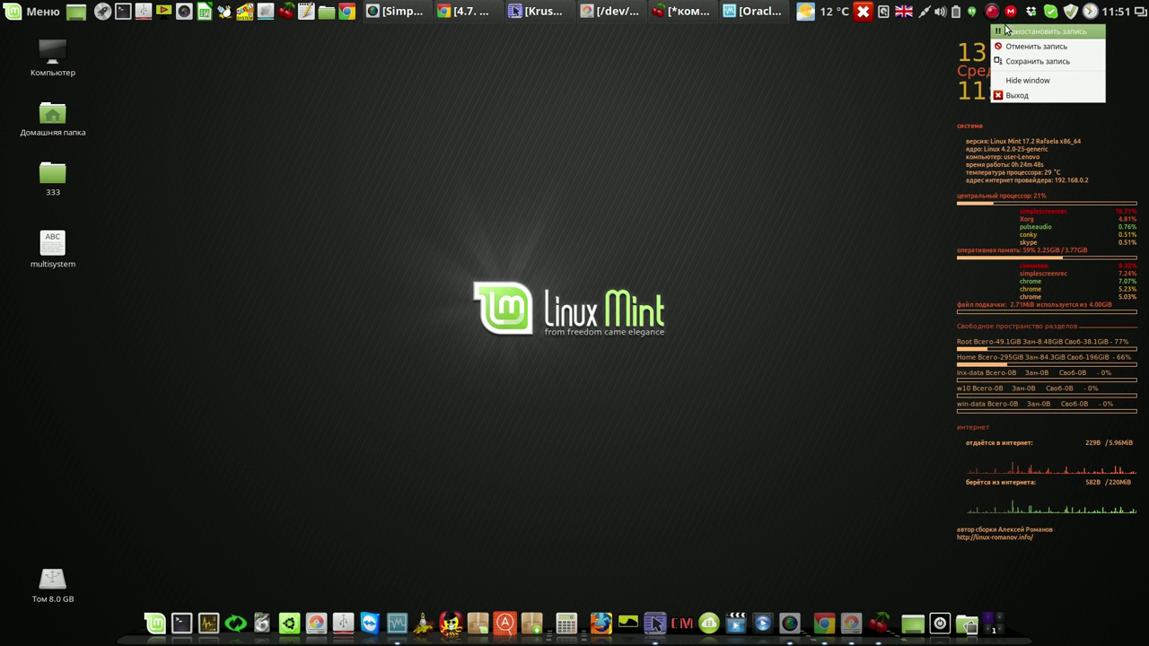